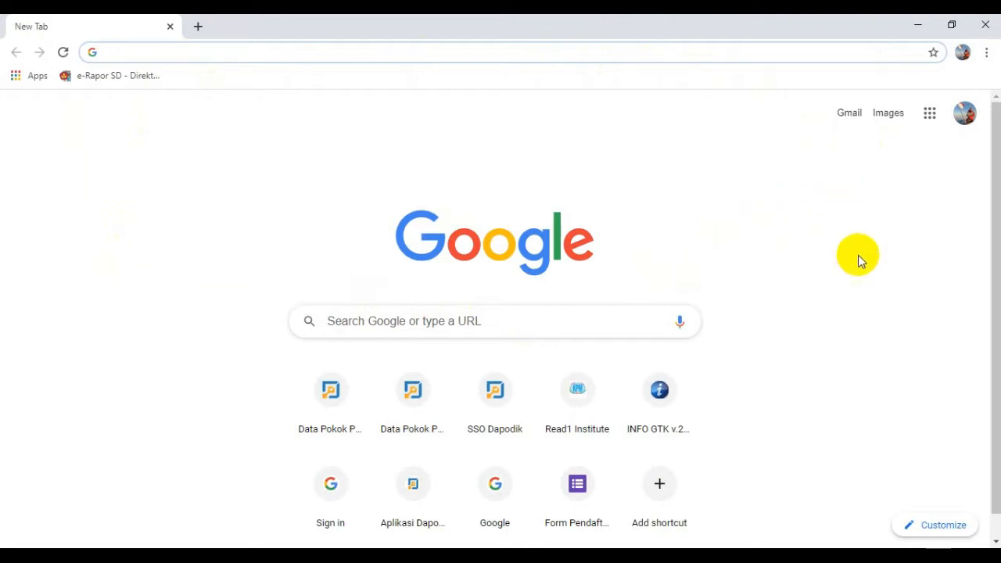
- Open Google Drive from the Google apps list
click(930, 115)
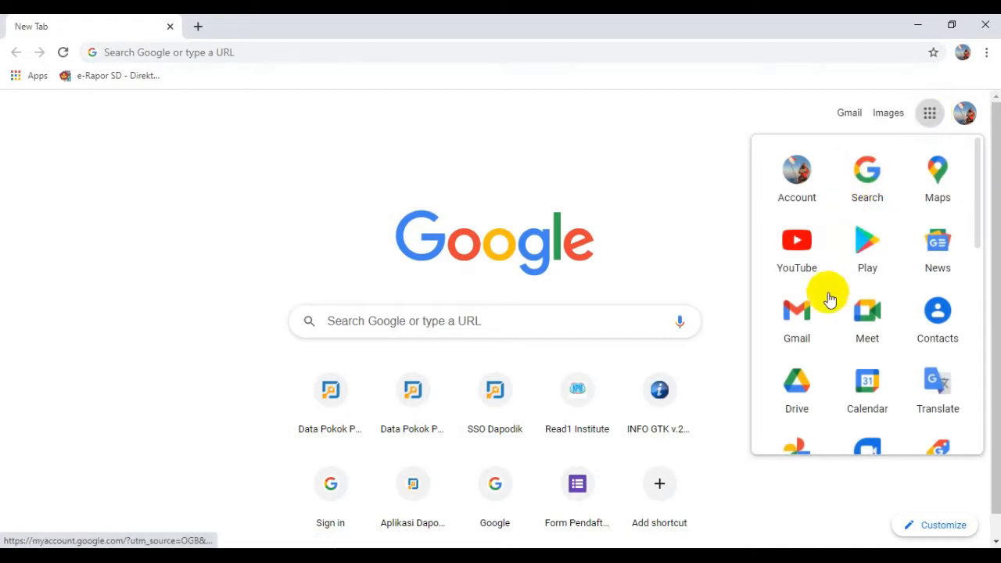
scroll(800, 344, down, 1)
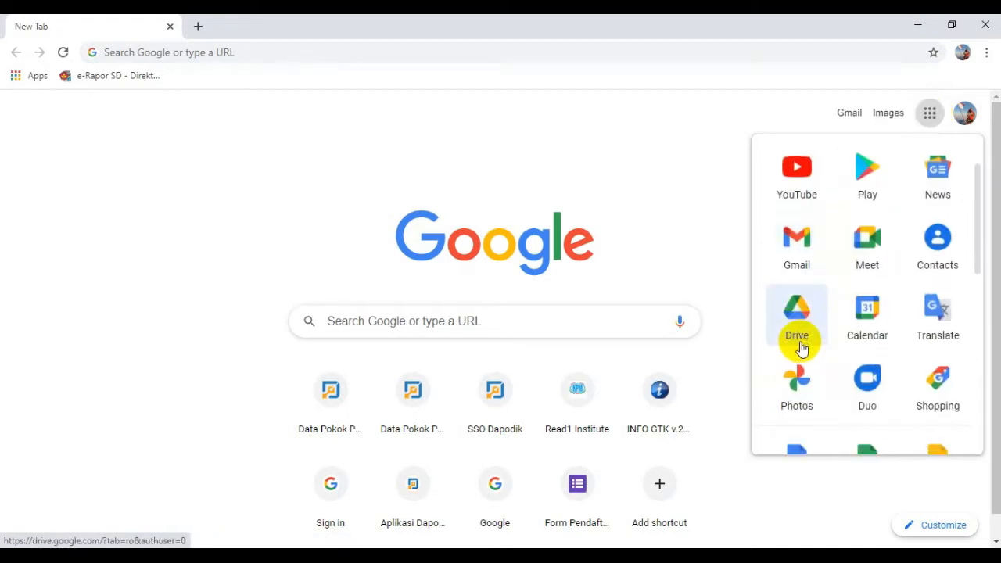
click(812, 326)
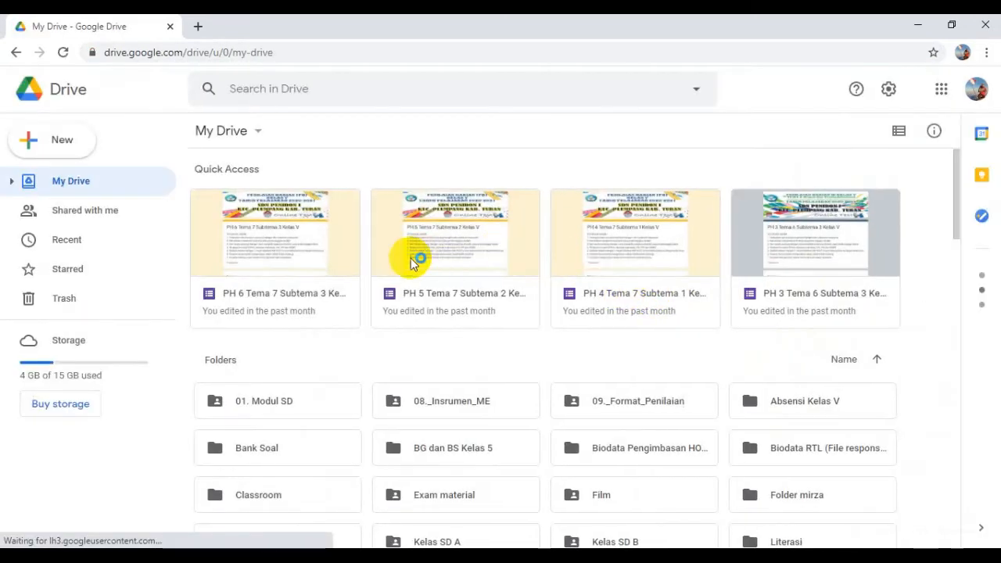
- Find the Bank Soal folder in My Drive and open it
scroll(406, 266, down, 2)
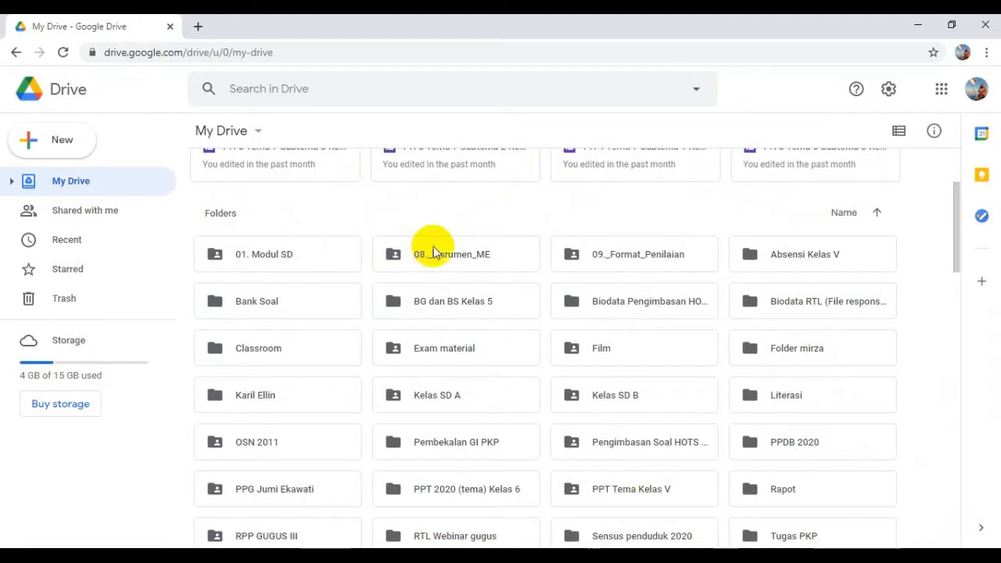
scroll(314, 267, down, 1)
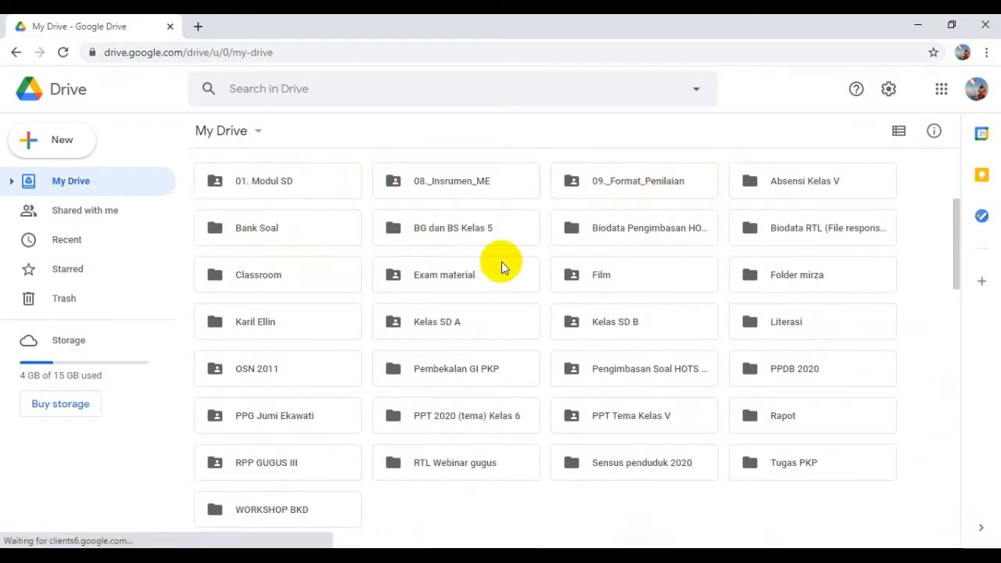
scroll(508, 261, up, 3)
scroll(512, 262, down, 2)
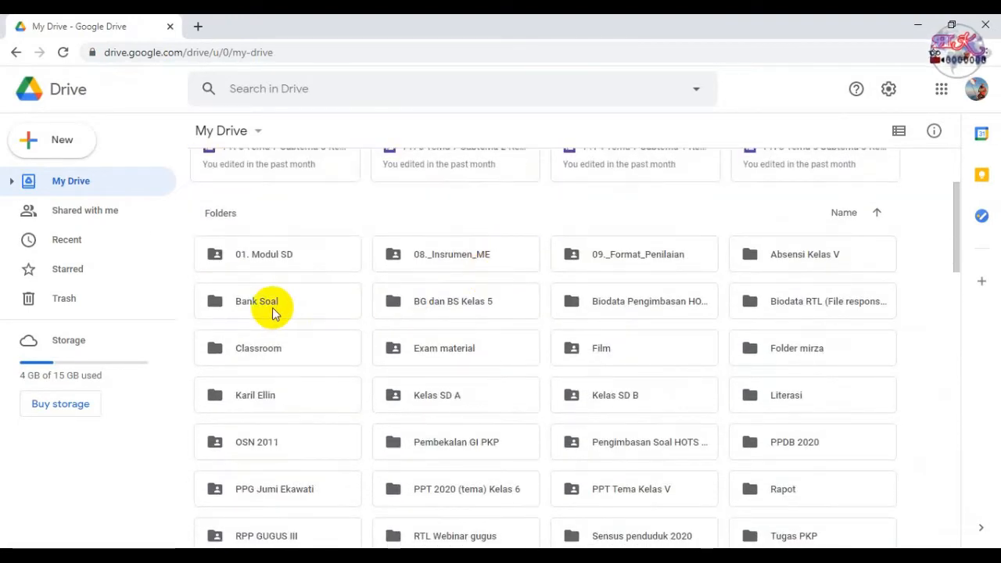
click(273, 313)
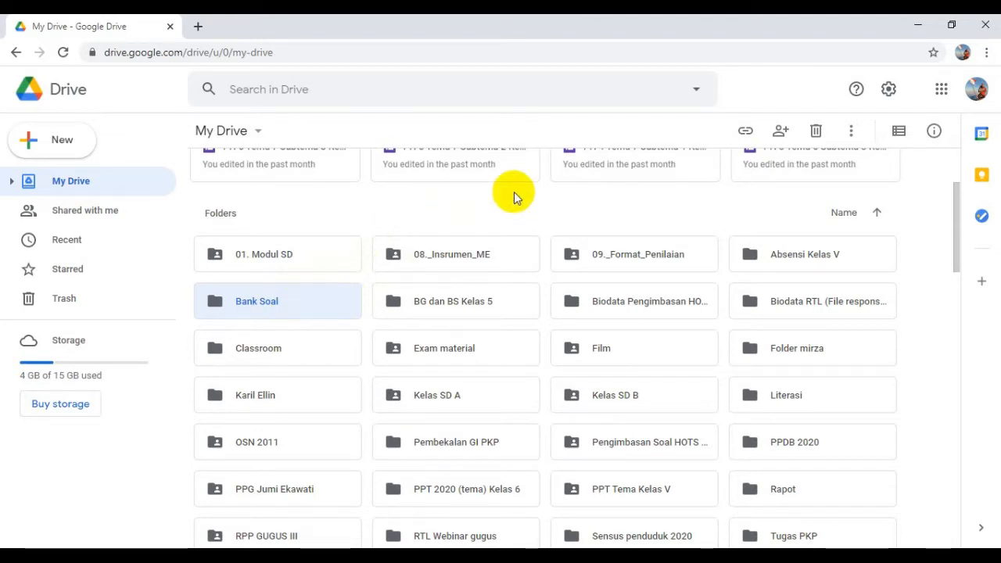
double_click(273, 303)
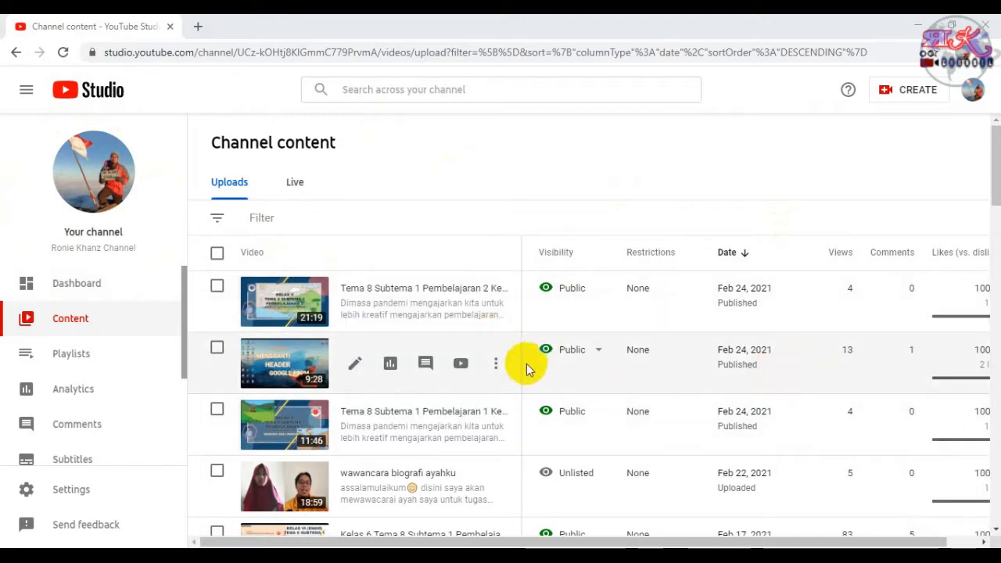
scroll(411, 323, down, 2)
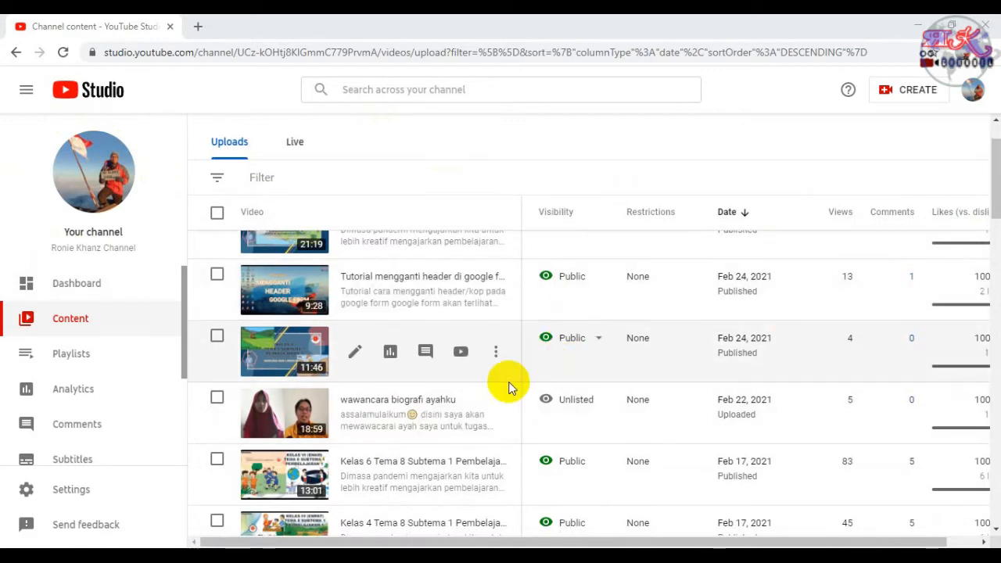
scroll(504, 391, down, 2)
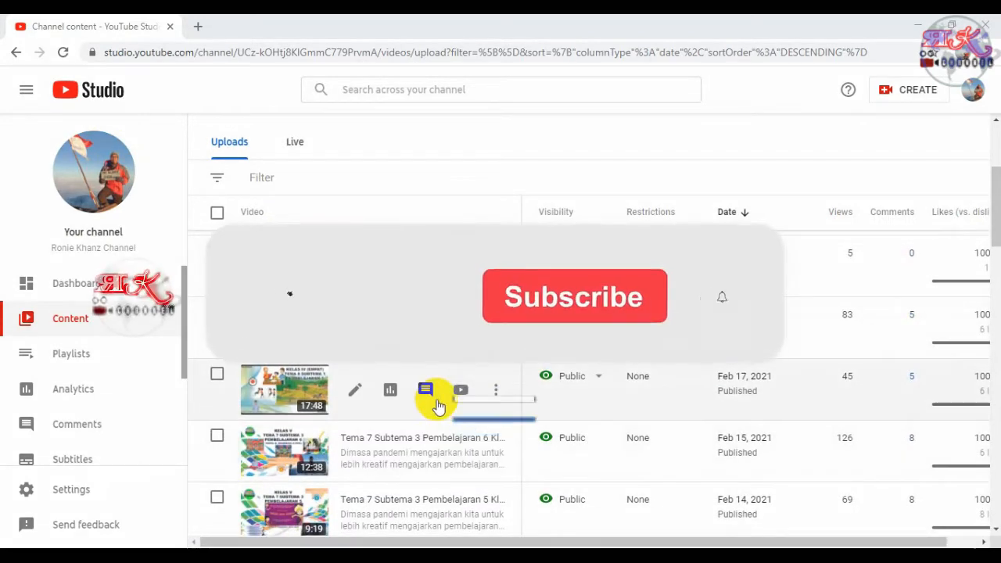
scroll(508, 454, down, 3)
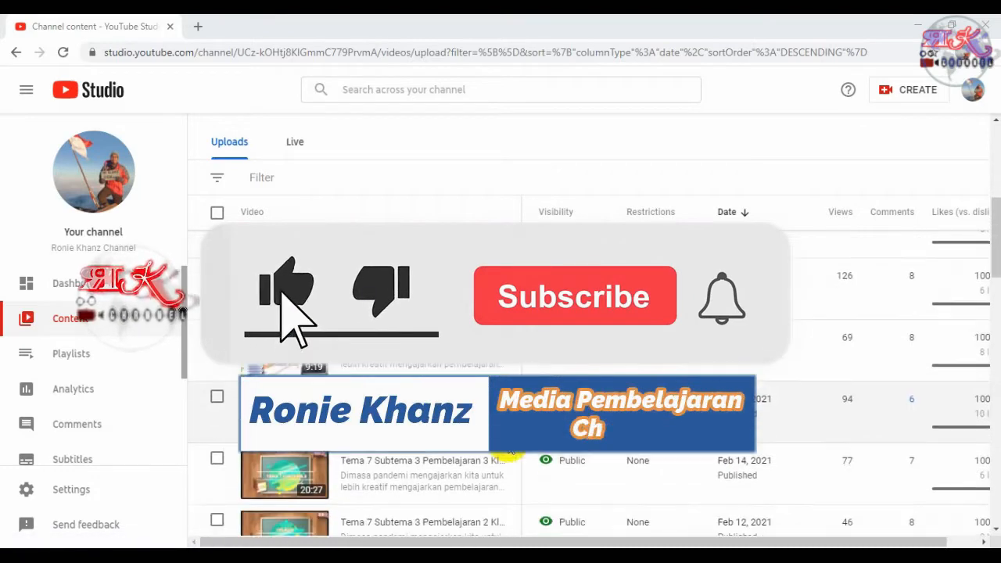
scroll(507, 452, up, 8)
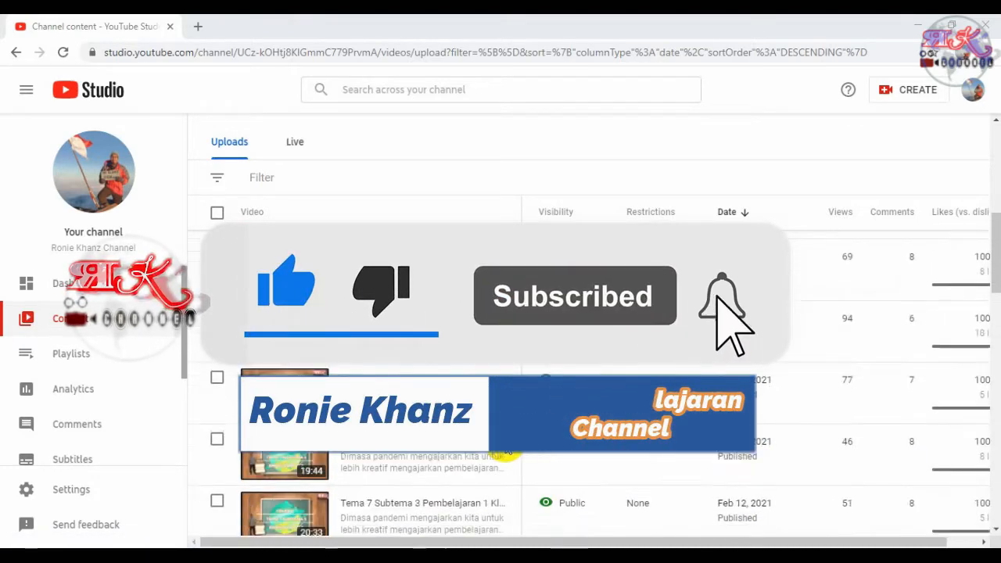
scroll(504, 454, up, 2)
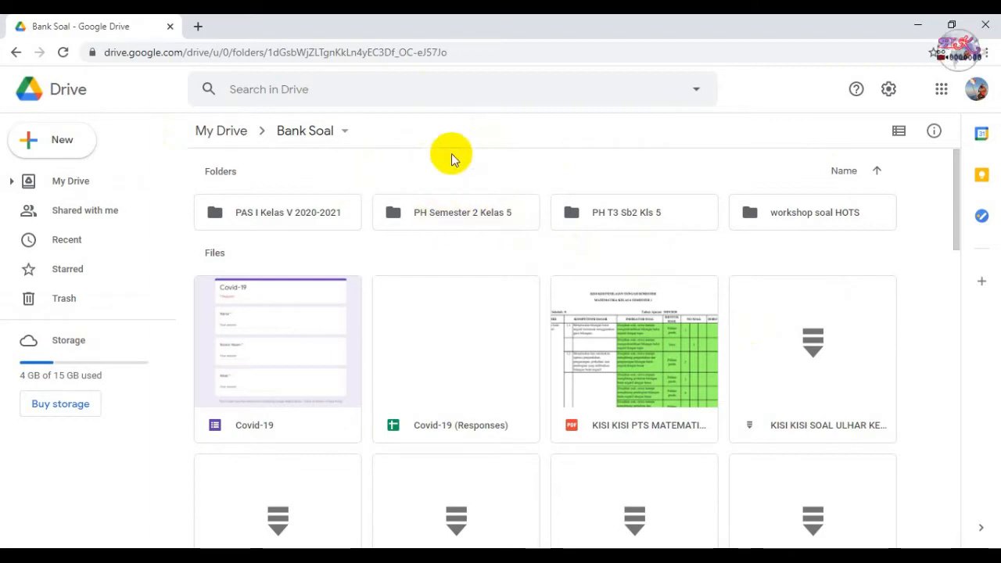
- Open the PH Semester 2 Kelas 5 folder and its form PH 4 Tema 7 Subtema 1 Kelas V
click(446, 218)
double_click(445, 219)
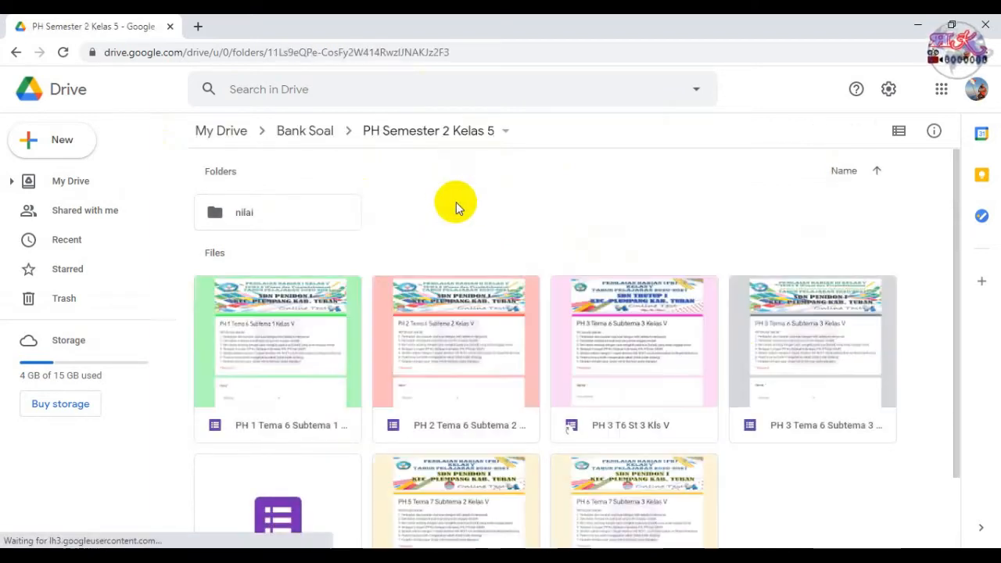
scroll(456, 202, down, 1)
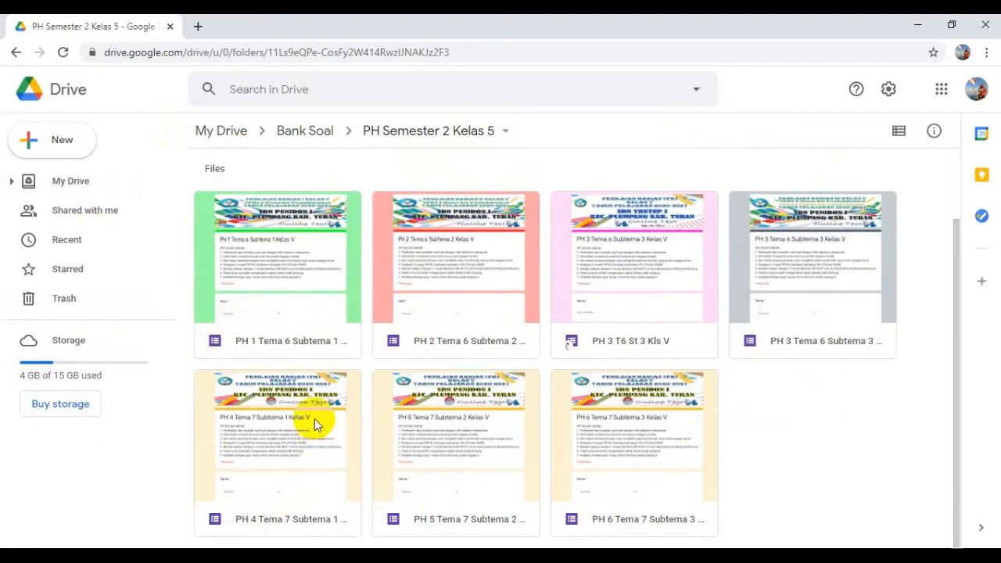
double_click(308, 399)
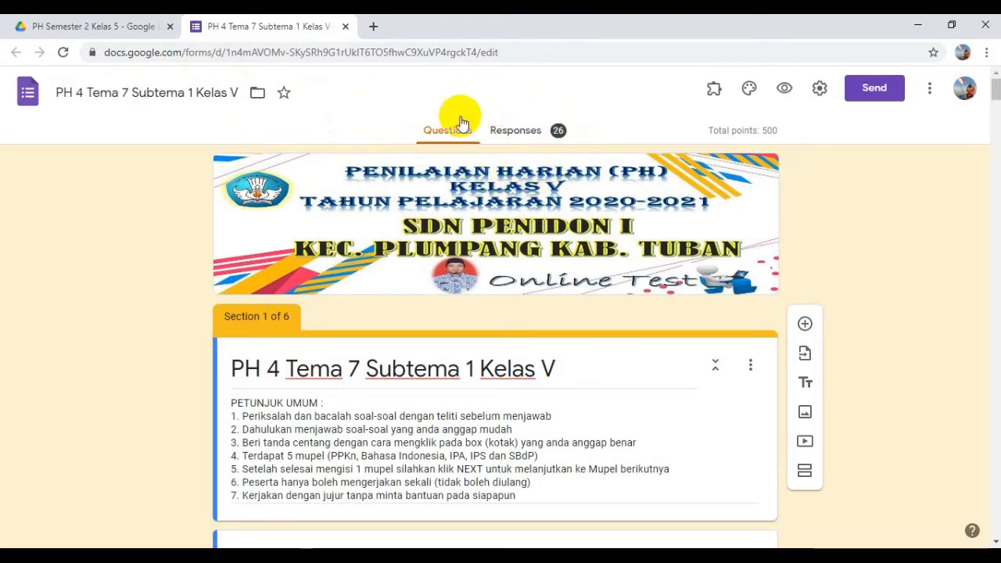
- Look through the form's header, general instructions and the answer options of the Nama question
scroll(585, 223, down, 1)
scroll(579, 215, down, 3)
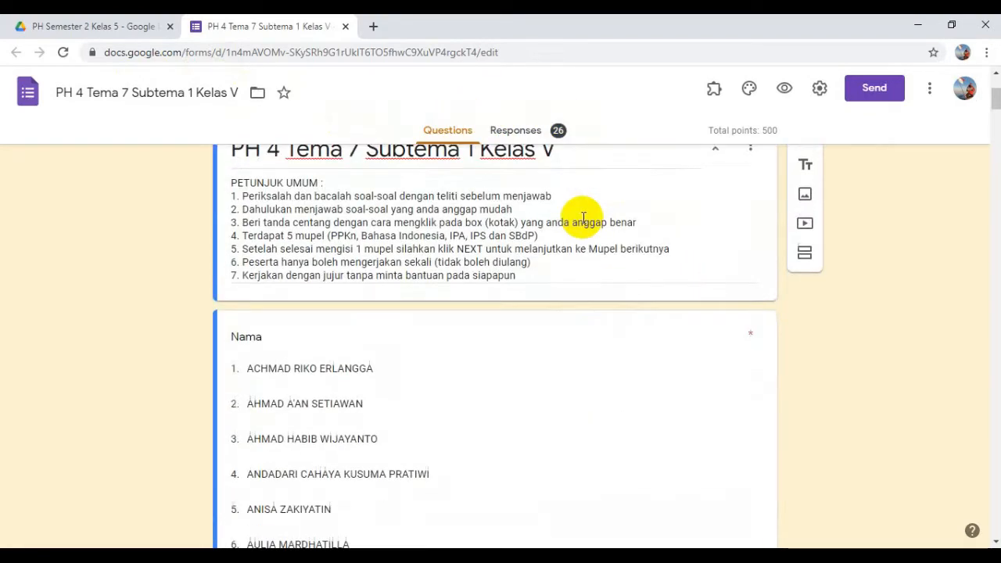
scroll(366, 247, down, 2)
scroll(365, 248, down, 10)
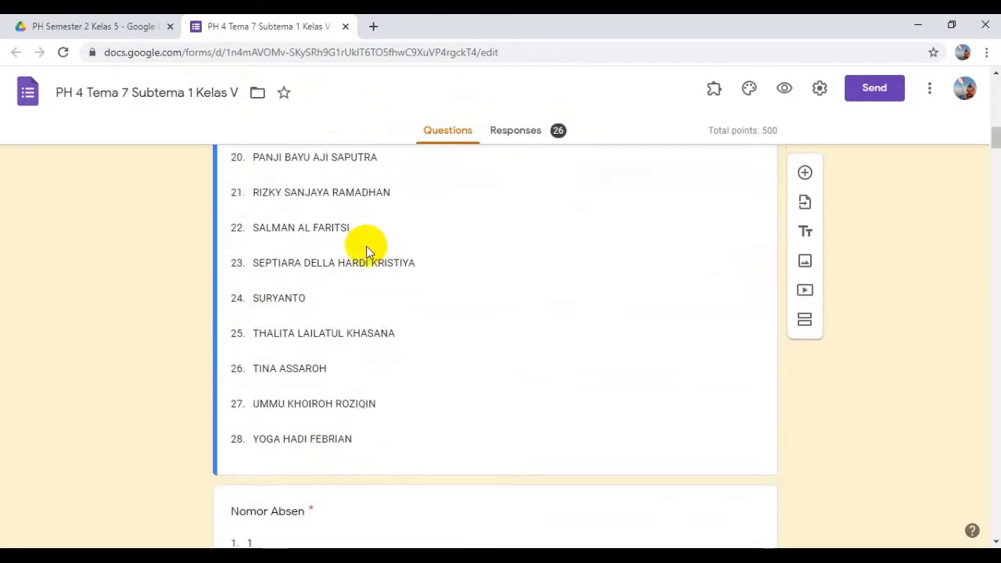
scroll(366, 252, up, 13)
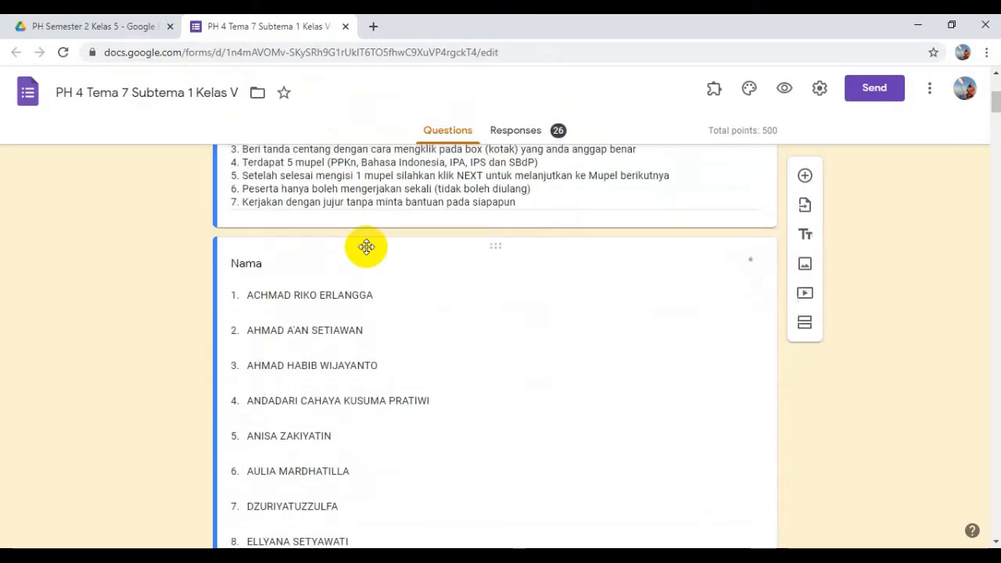
scroll(369, 253, up, 1)
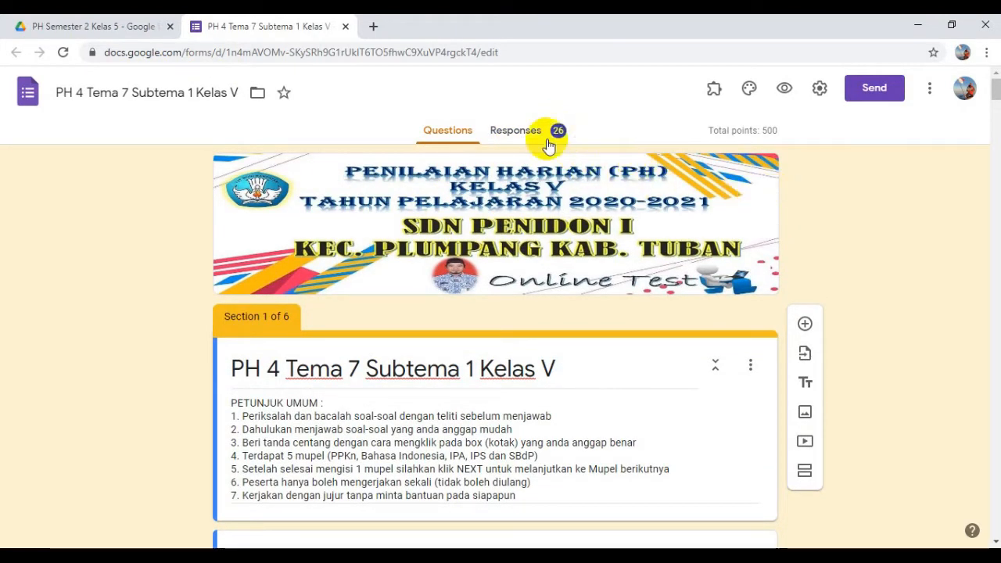
- Review the form's response summary, including the insights, frequently missed questions and per-question charts
click(522, 135)
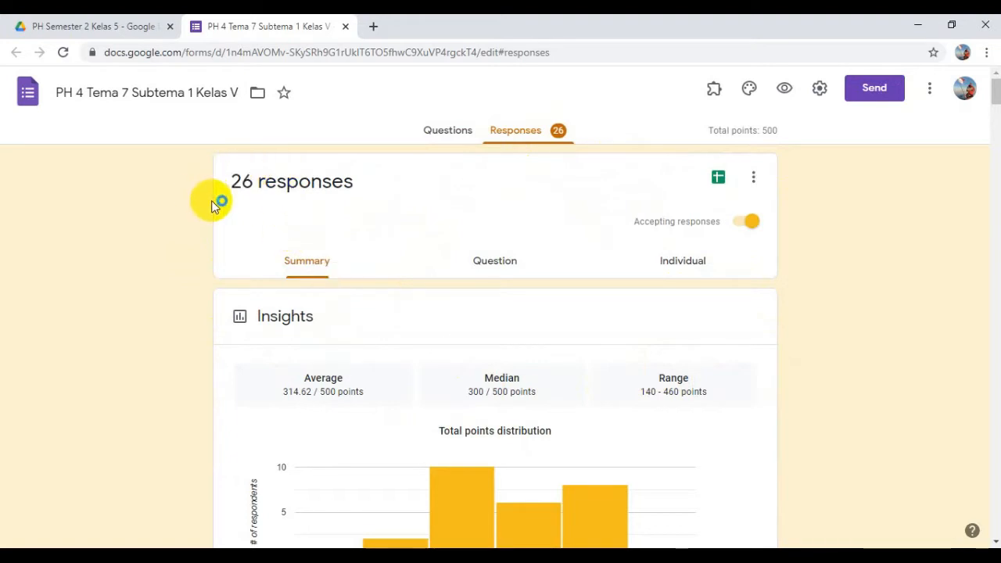
scroll(215, 204, down, 7)
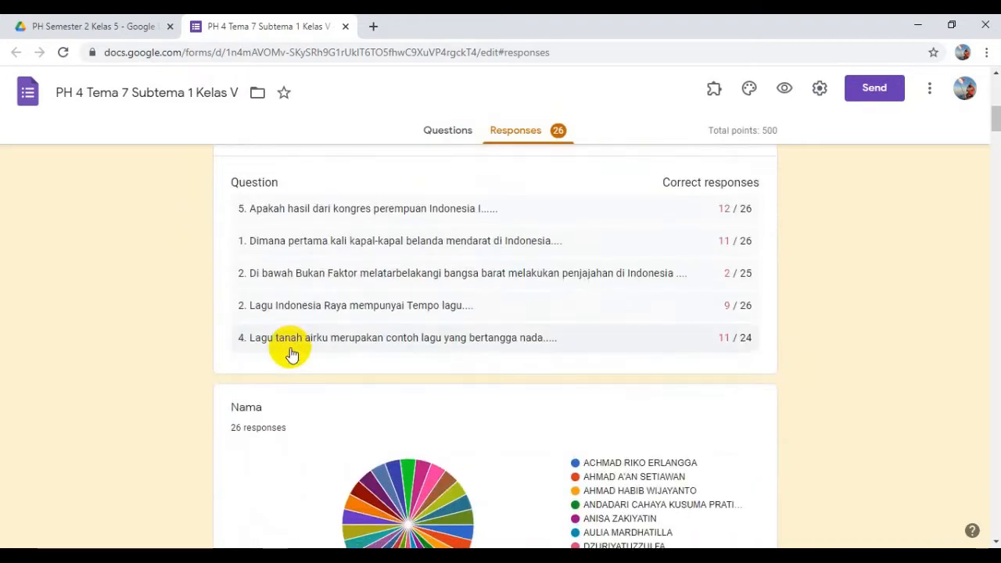
scroll(291, 353, down, 5)
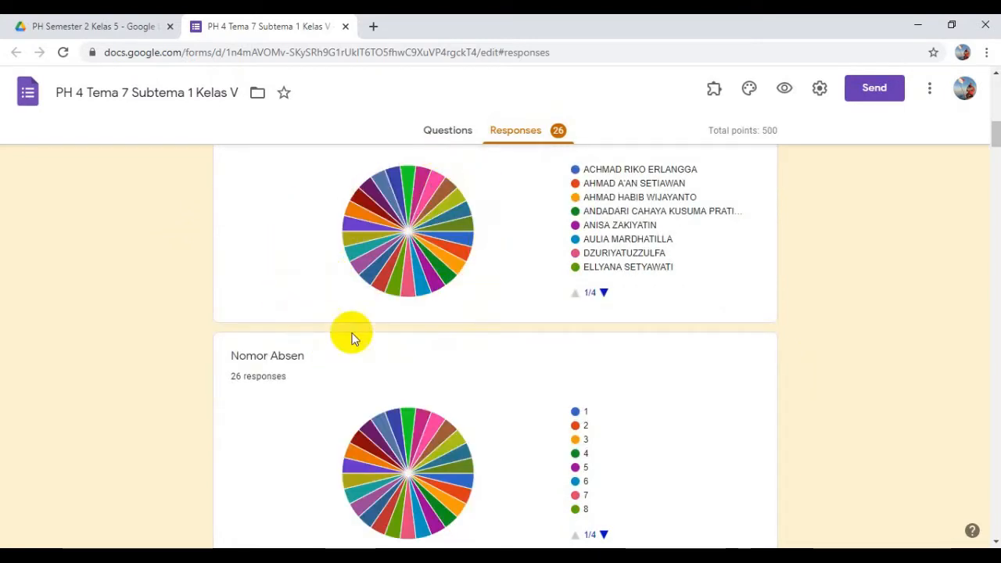
scroll(335, 428, down, 5)
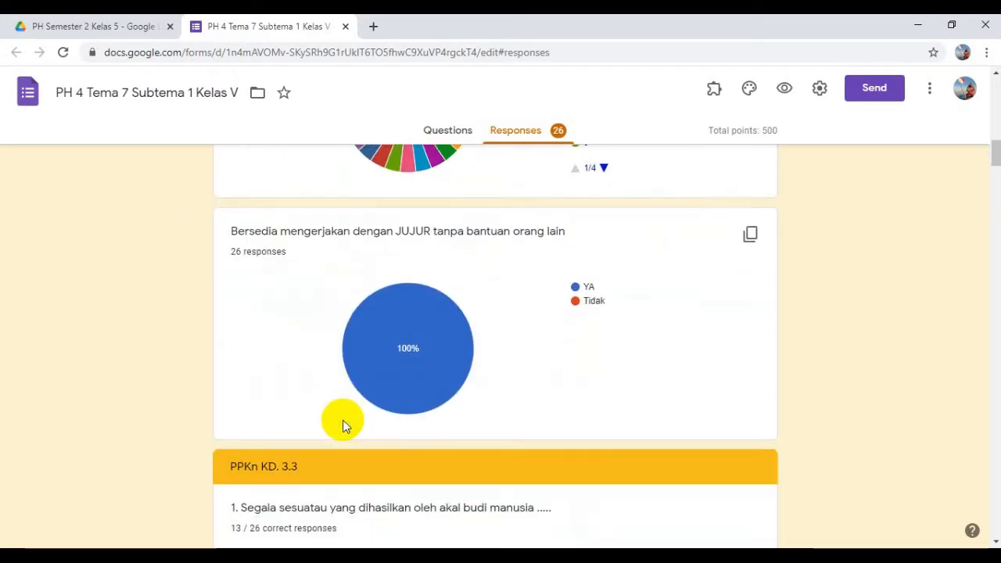
scroll(345, 426, down, 5)
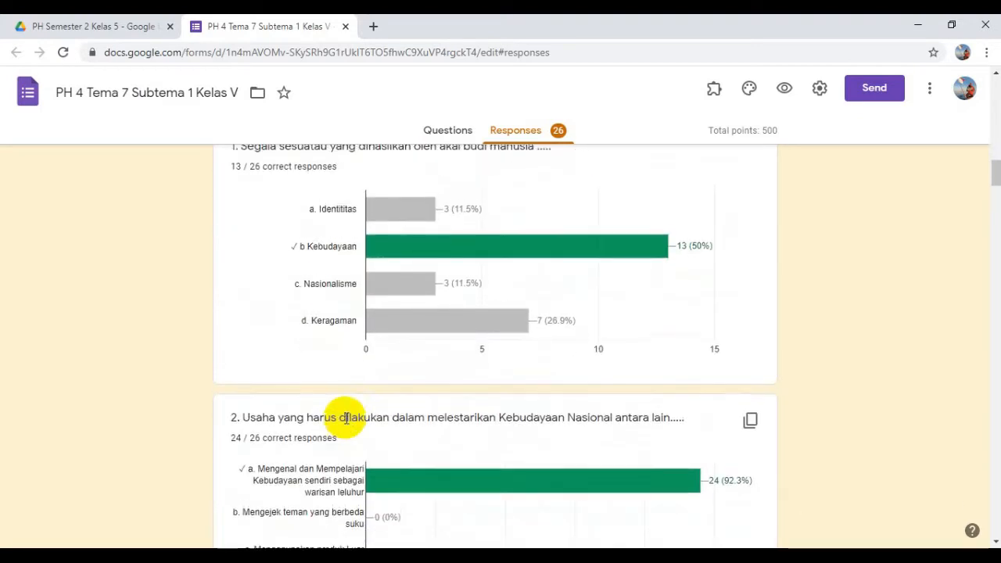
scroll(446, 256, up, 10)
scroll(446, 252, up, 10)
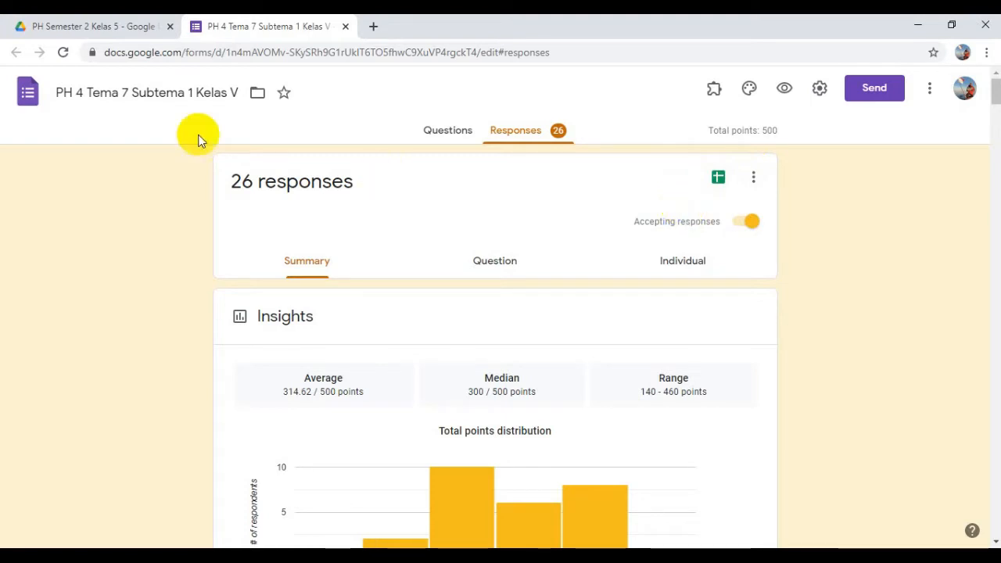
- Close the form and reopen PH 4 Tema 7 Subtema 1 Kelas V from the Drive folder
click(346, 26)
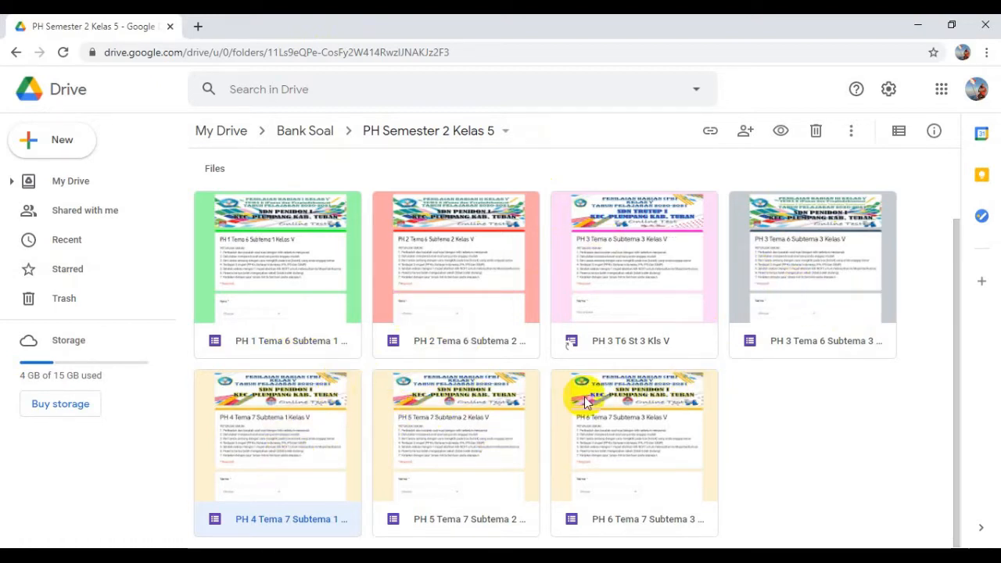
click(488, 479)
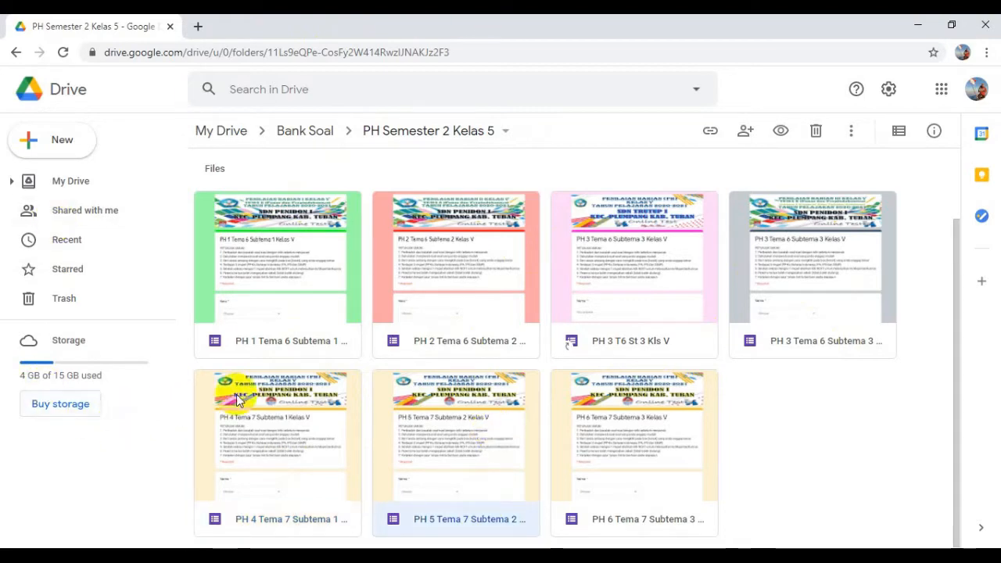
click(288, 445)
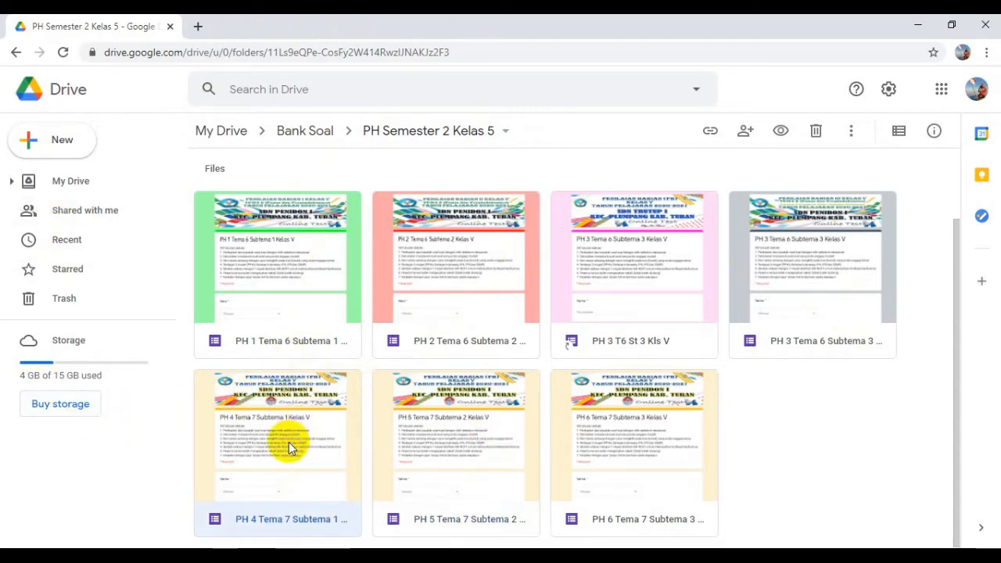
double_click(289, 446)
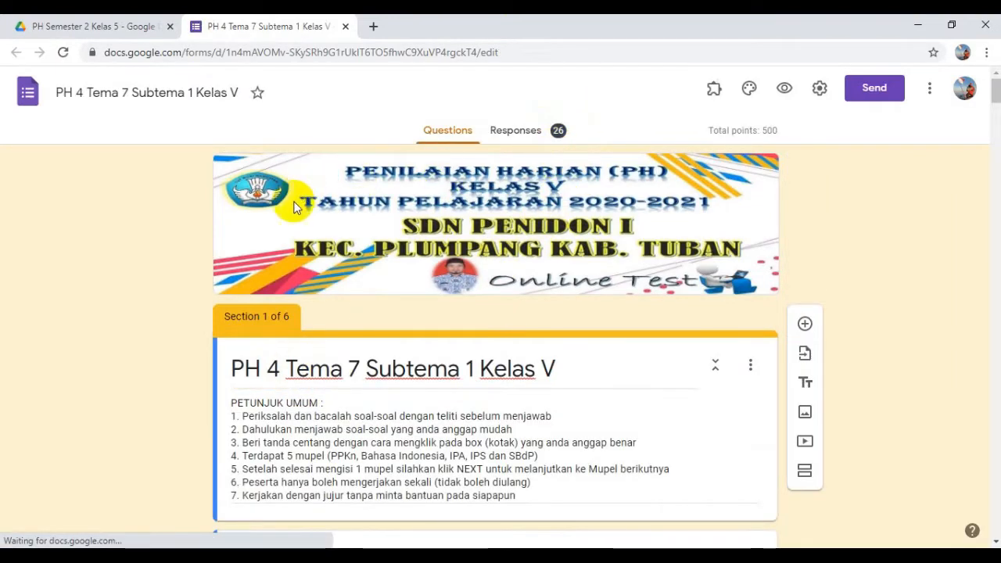
scroll(296, 206, down, 10)
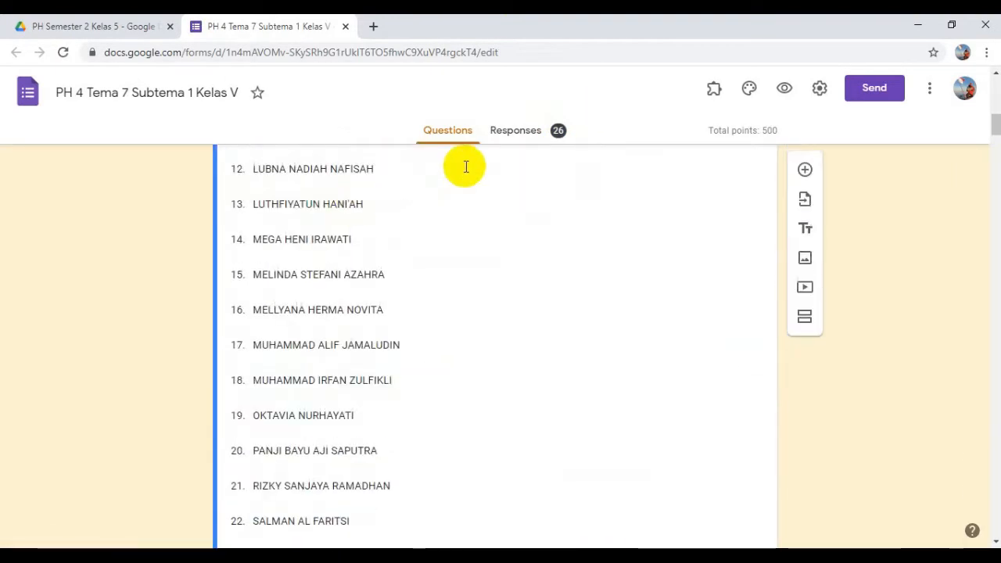
scroll(466, 166, up, 10)
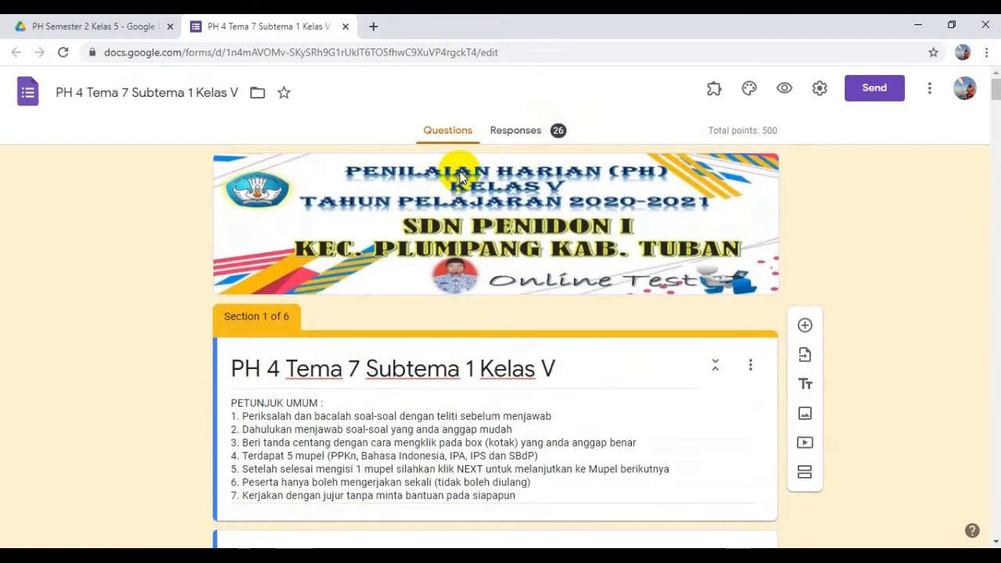
- Create a new spreadsheet from the form's responses, keeping the suggested spreadsheet name
click(518, 131)
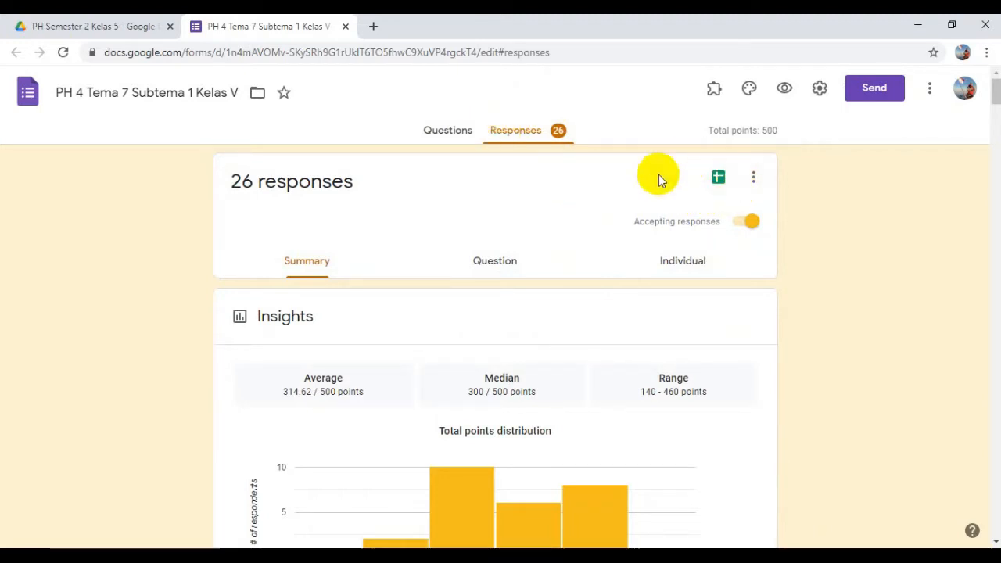
click(718, 179)
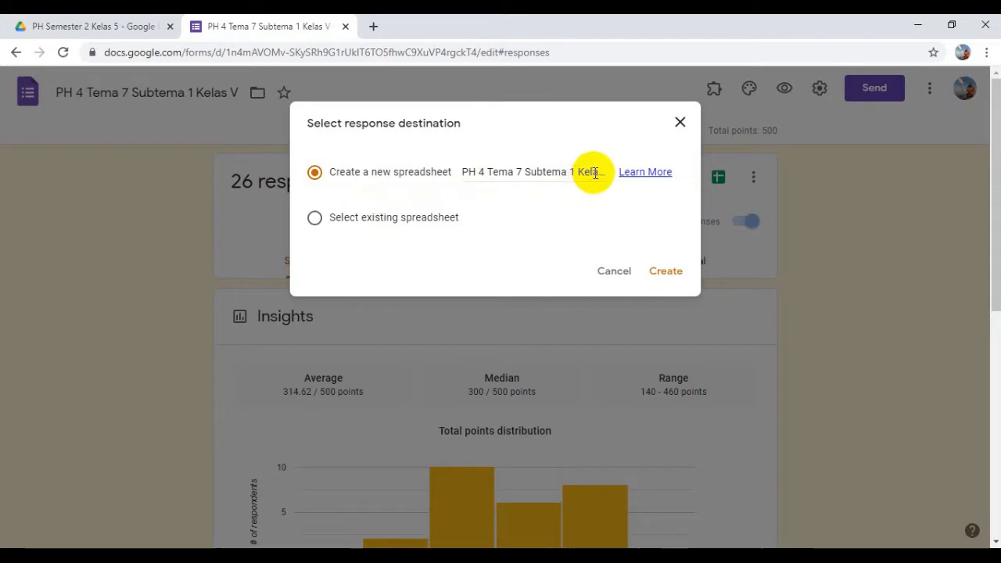
click(666, 272)
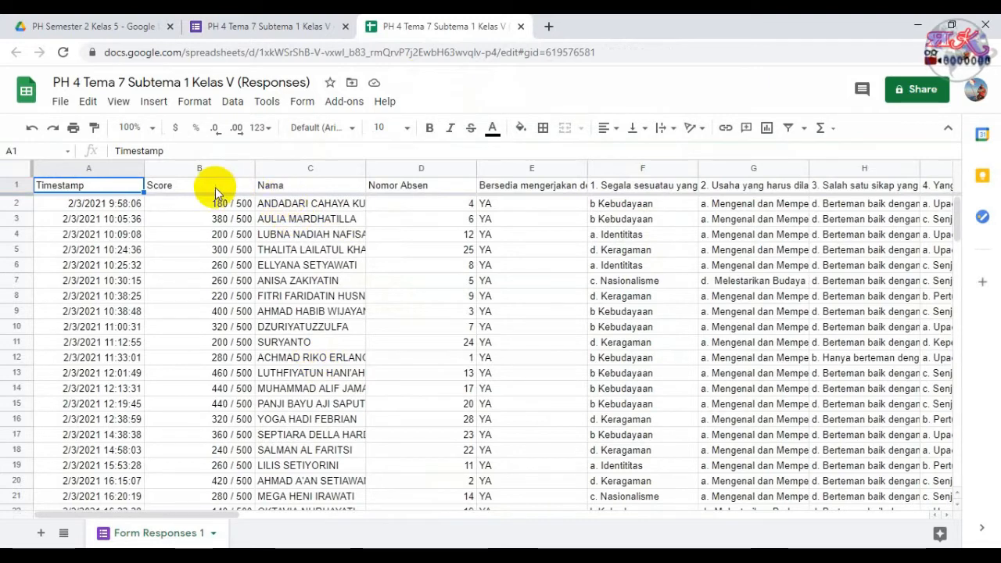
- Check the Drive folder for the new responses spreadsheet and look over the response columns in that spreadsheet
click(119, 22)
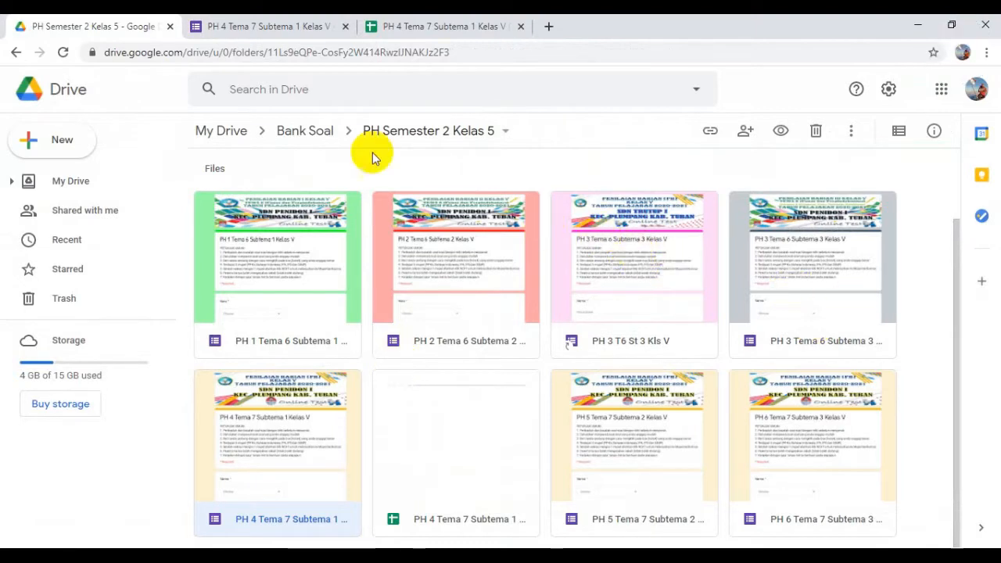
click(470, 26)
click(255, 28)
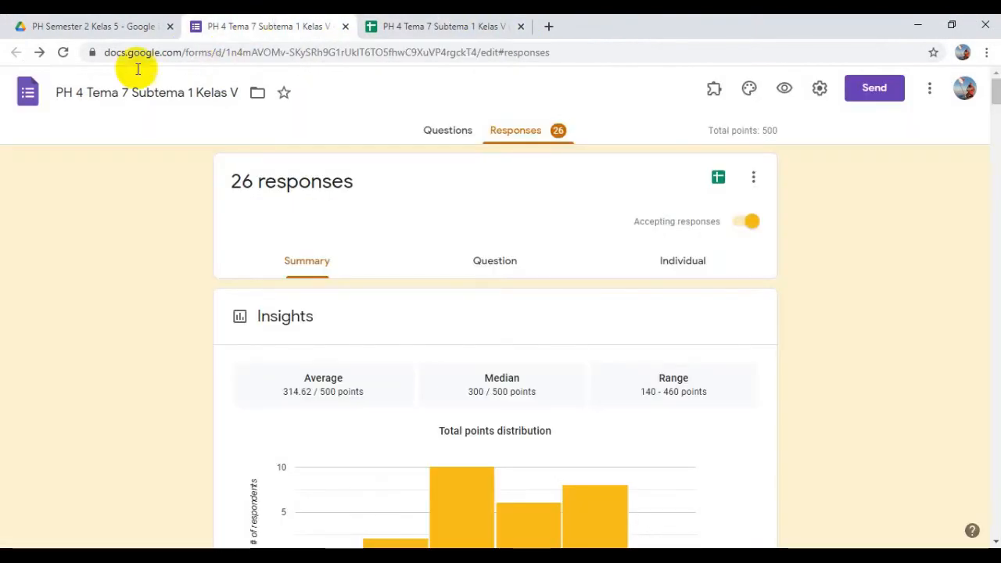
click(79, 25)
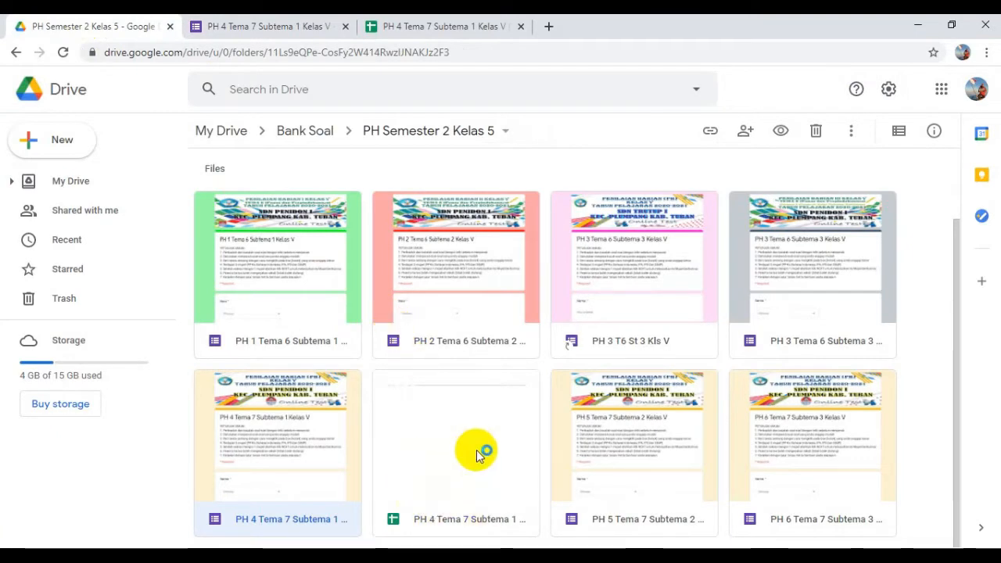
click(468, 21)
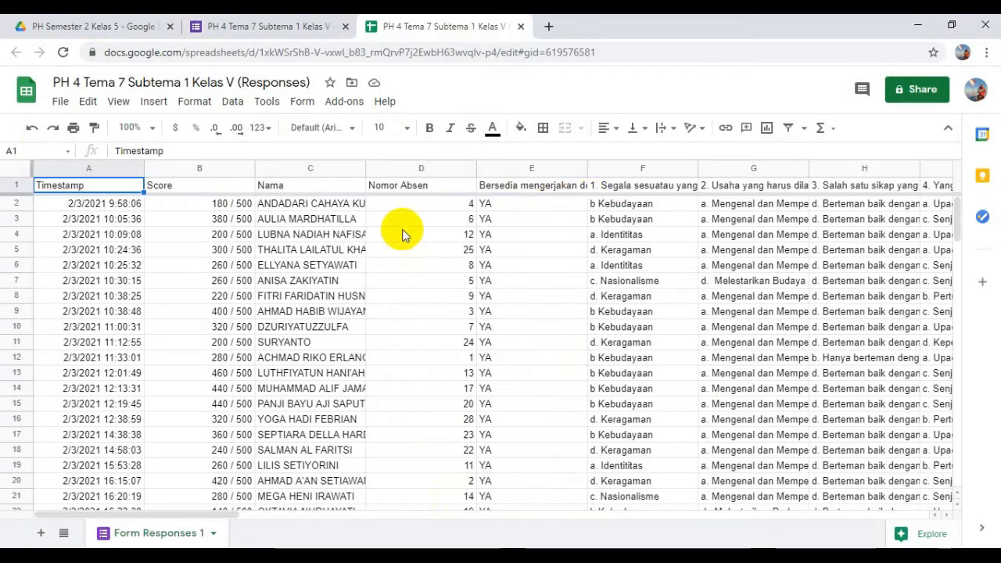
click(118, 236)
click(125, 204)
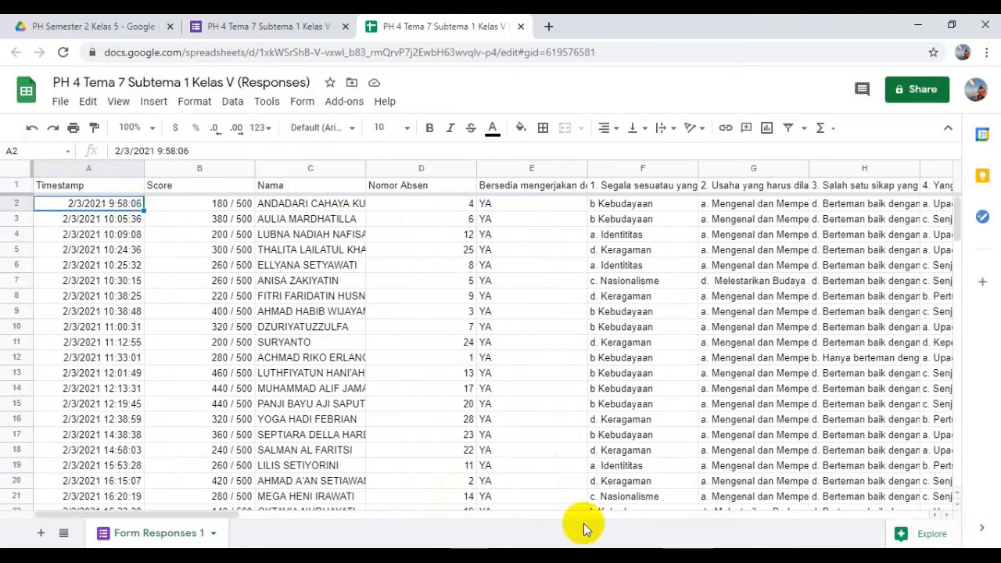
mouse_move(179, 514)
mouse_down()
mouse_move(241, 534)
mouse_move(172, 516)
mouse_up()
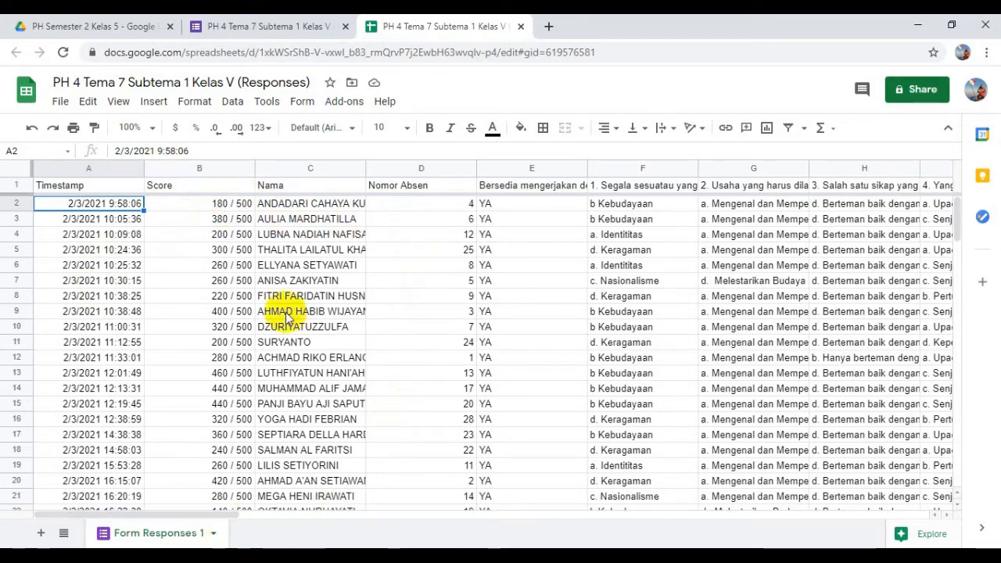
- Review the form's questions section by section, from the Nama list through PPKn KD. 3.3 and BAHASA INDONESIA KD 3.5 to IPA KD 3.7
click(280, 25)
scroll(465, 195, down, 3)
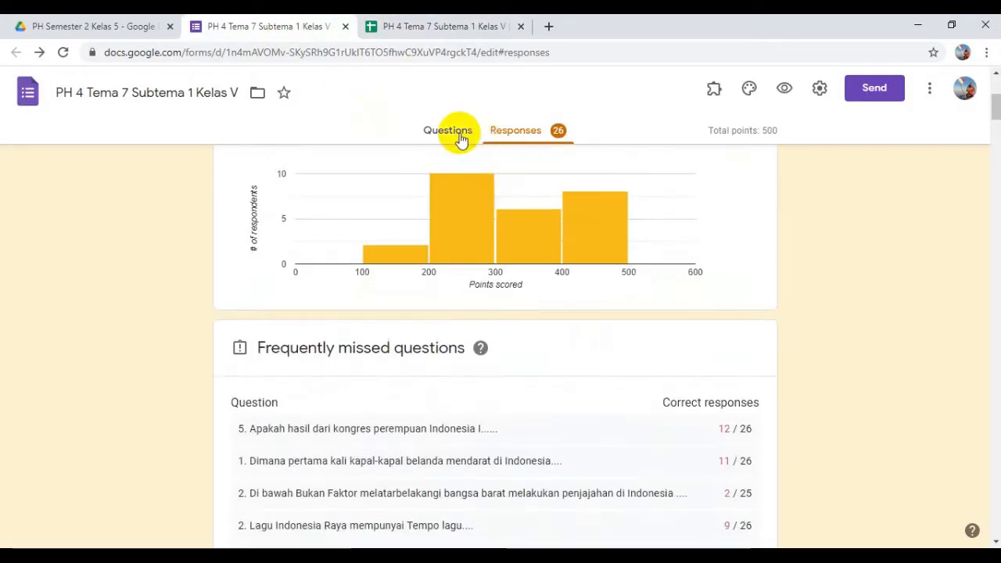
click(454, 132)
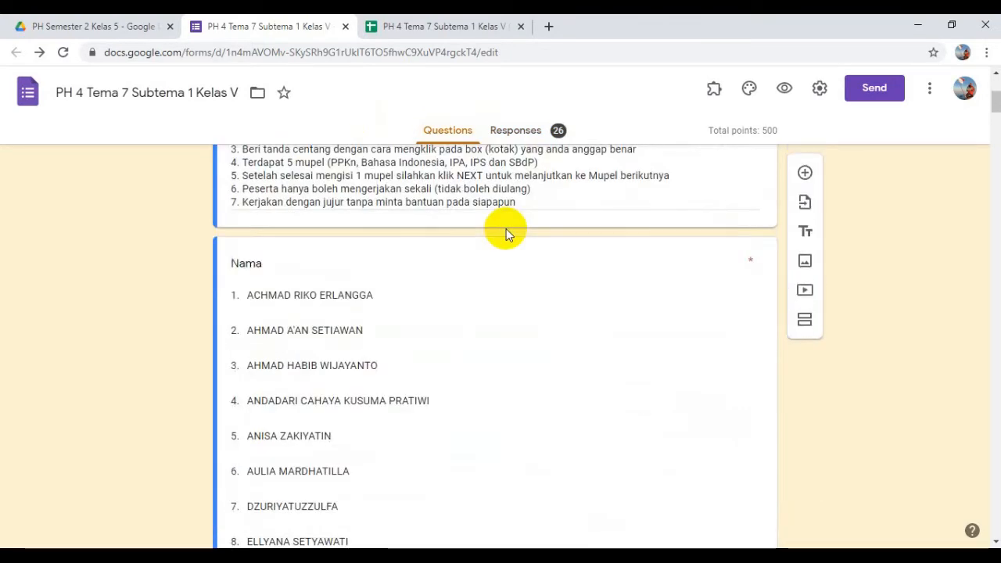
scroll(506, 229, down, 14)
scroll(506, 231, down, 15)
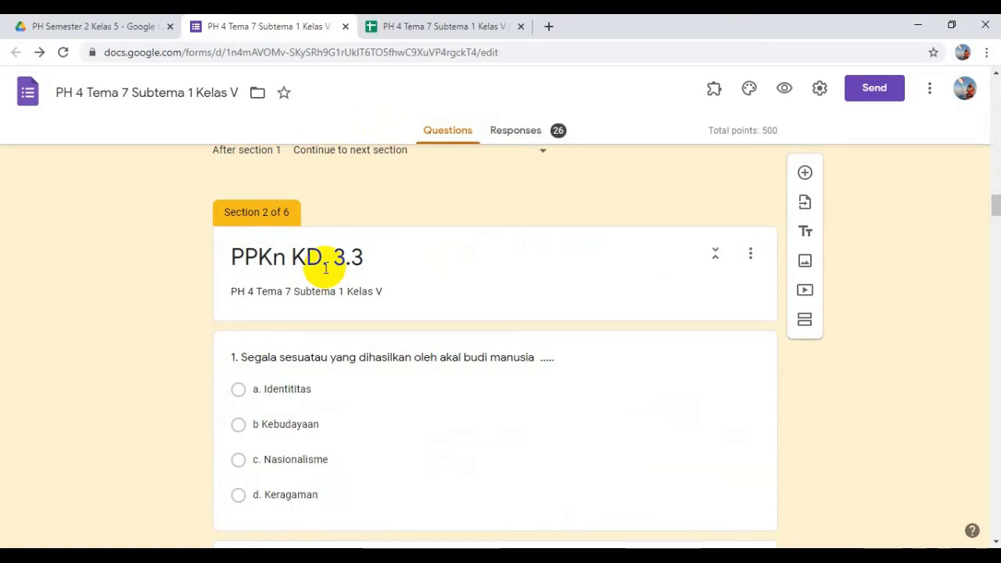
scroll(325, 266, down, 15)
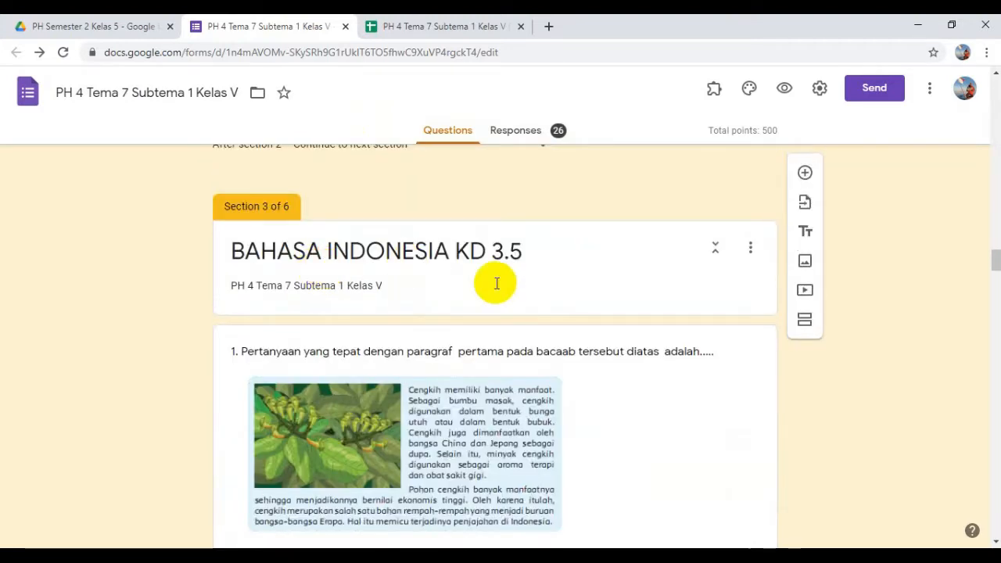
scroll(496, 284, down, 20)
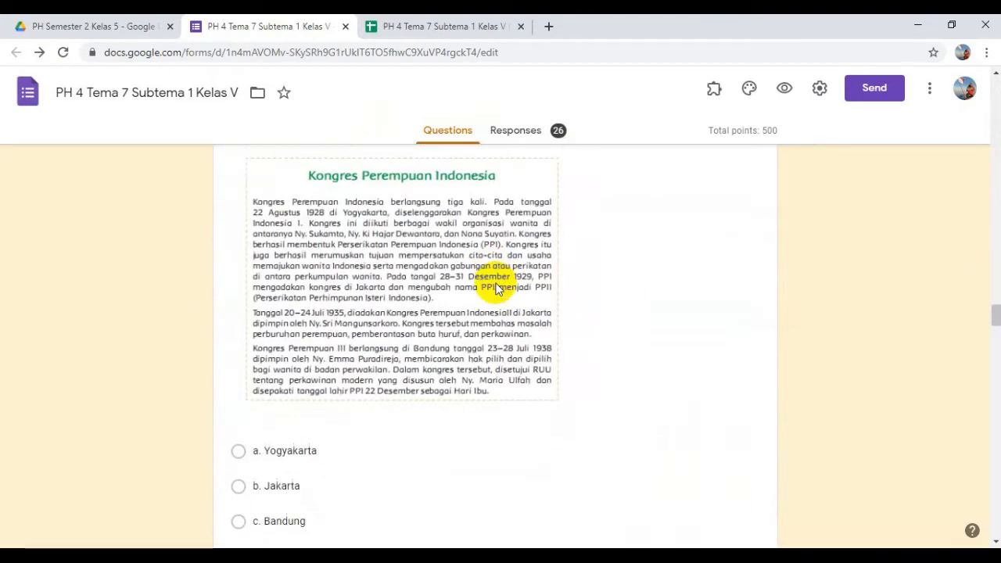
scroll(497, 285, down, 8)
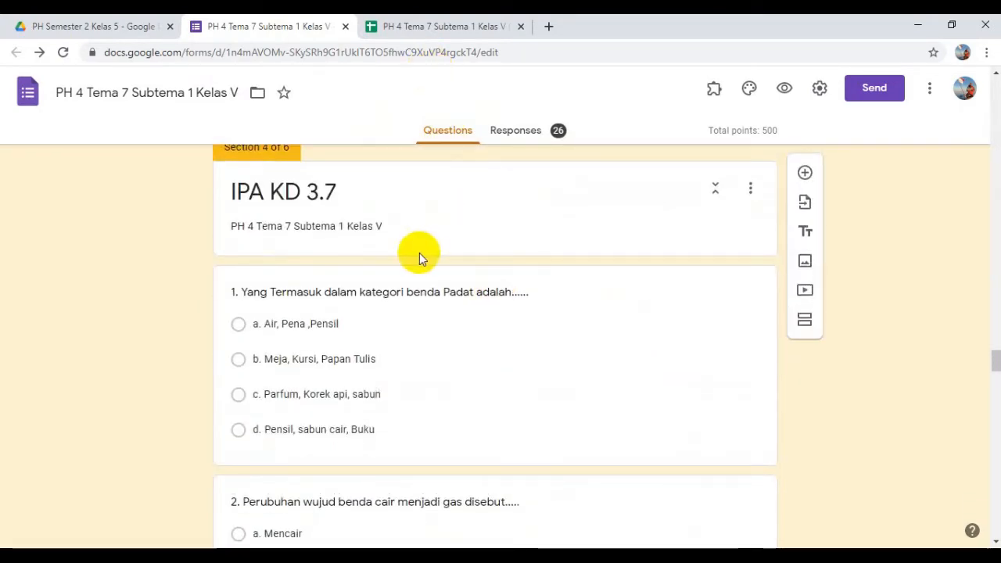
- Return to the responses spreadsheet and examine the answer columns and the Score column
click(472, 30)
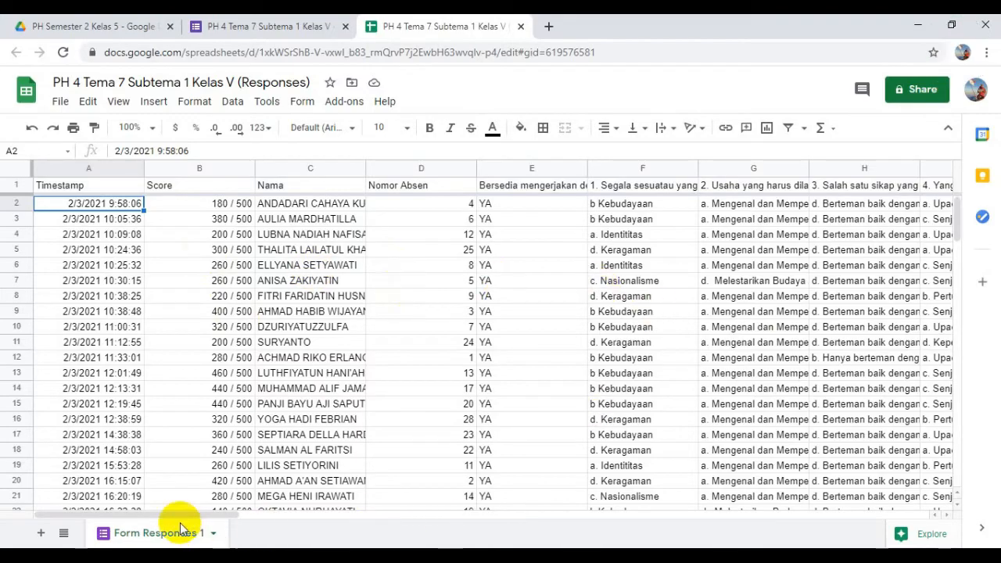
drag(179, 518, 60, 502)
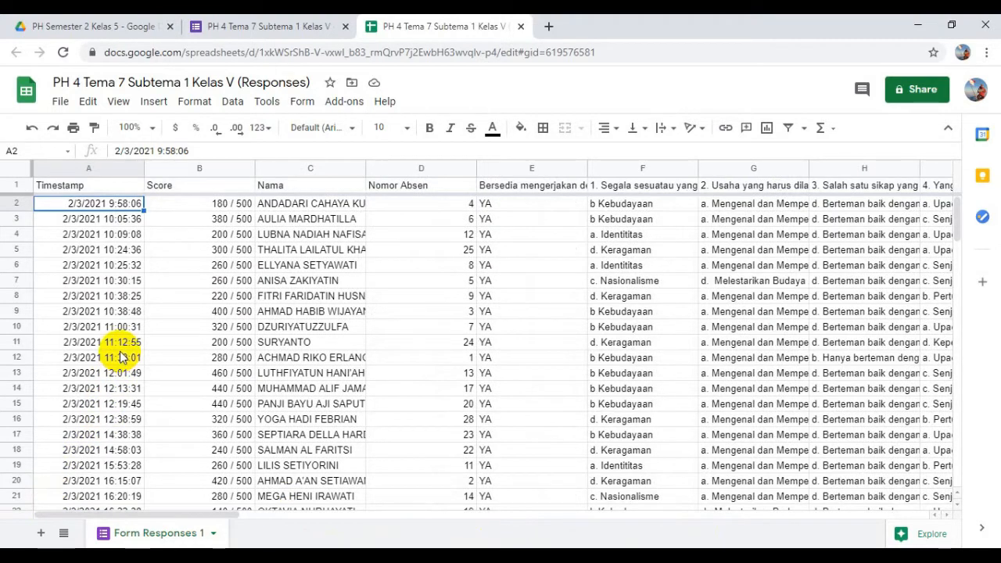
click(159, 295)
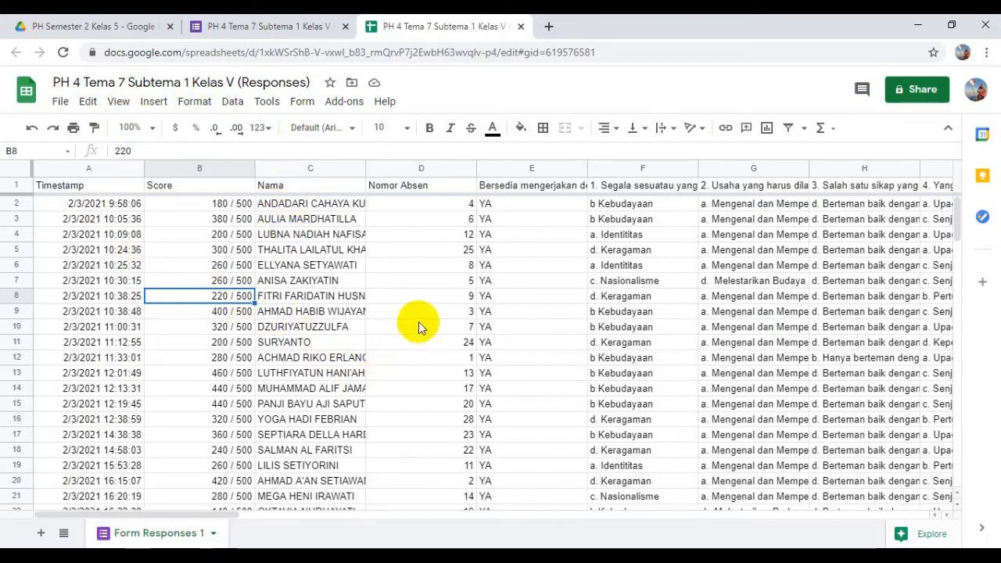
- Search the Google Workspace Marketplace for the Flubaroo add-on and open its details page
click(348, 102)
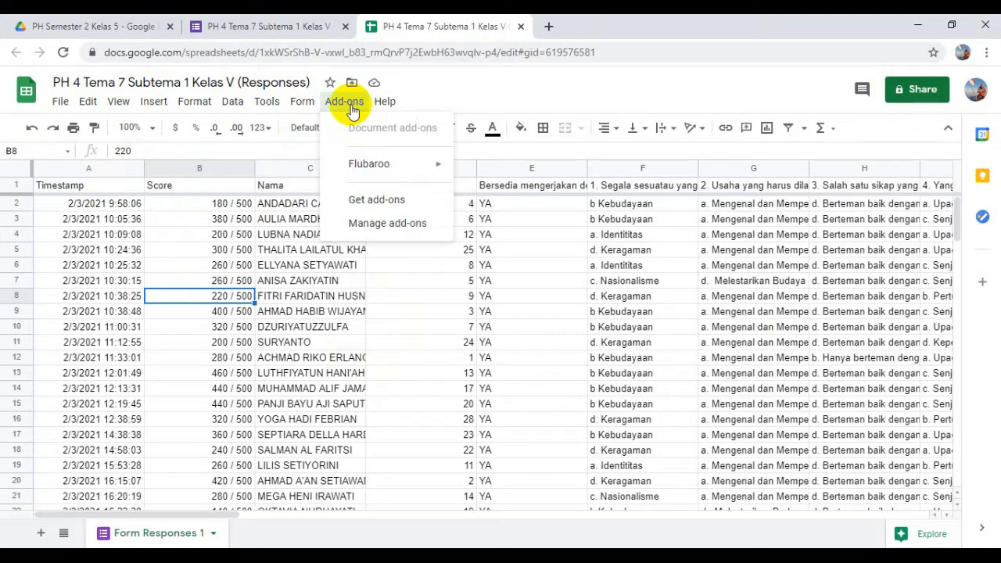
mouse_move(350, 173)
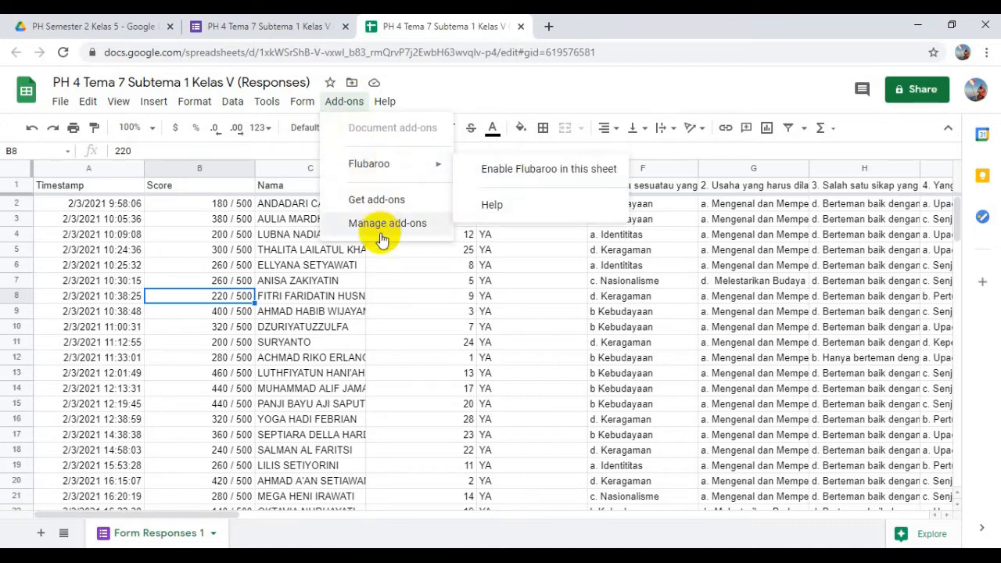
click(377, 202)
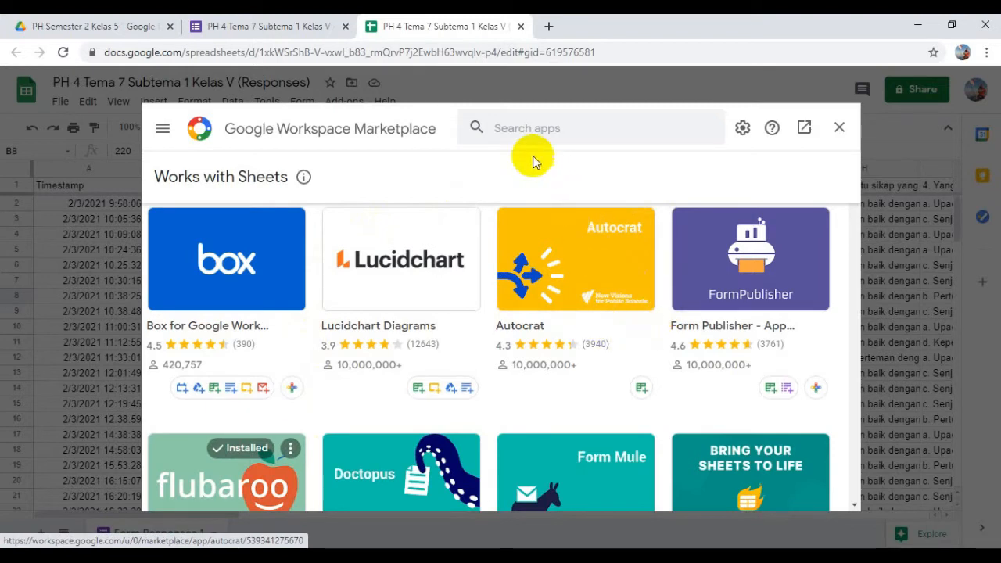
click(510, 129)
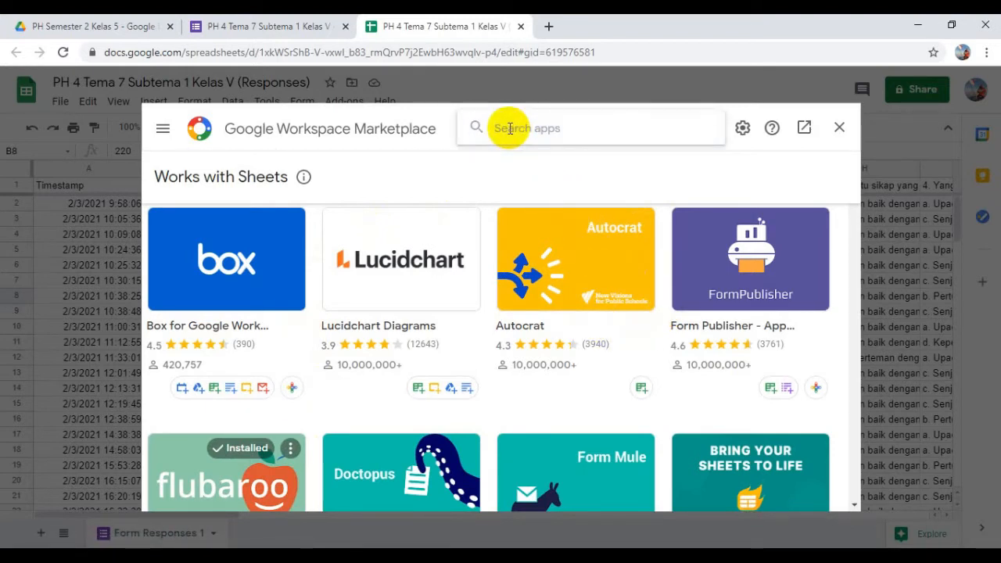
text(flubaroo)
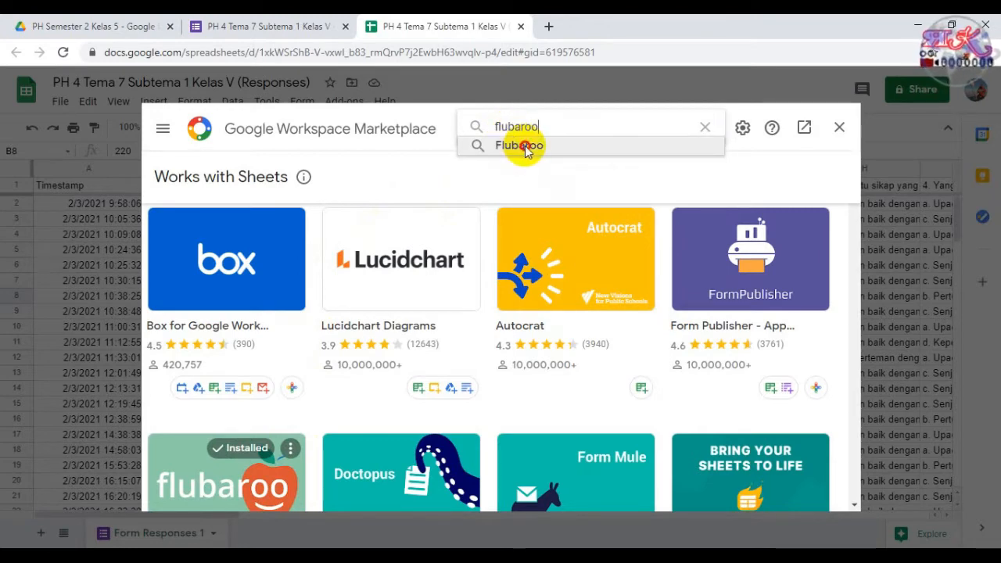
click(521, 145)
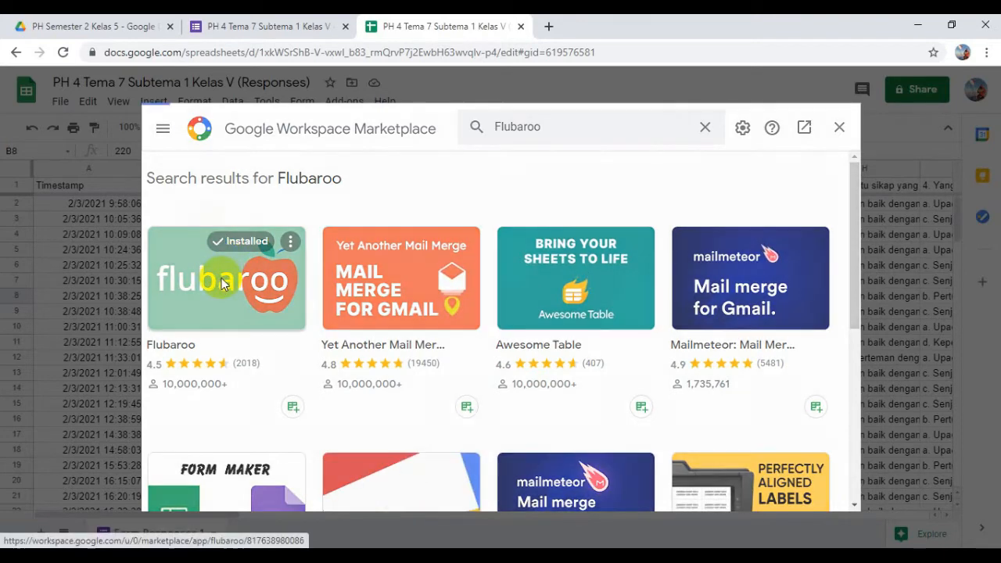
click(221, 281)
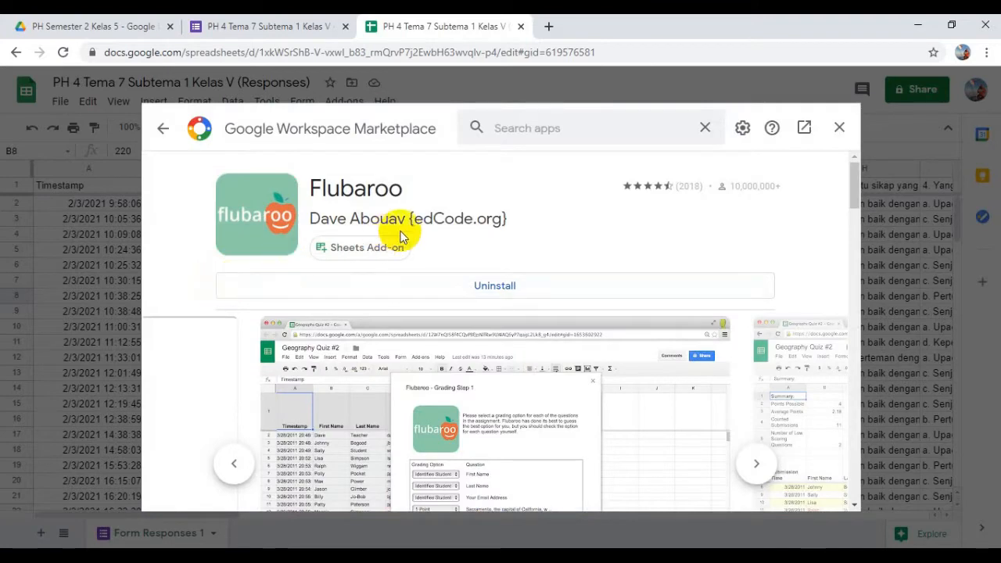
- Look through Flubaroo's overview, rating section and user reviews
scroll(547, 221, down, 10)
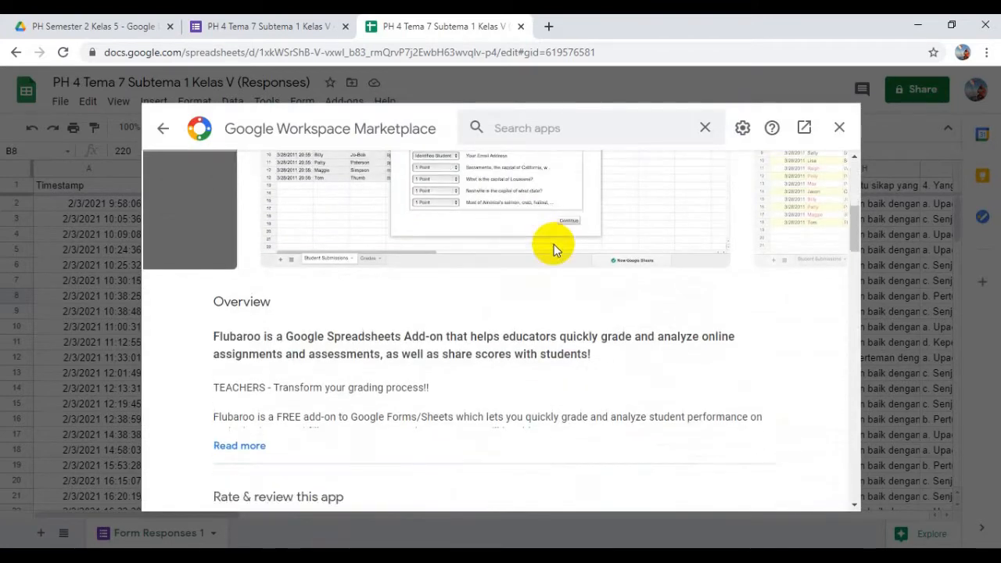
scroll(536, 284, down, 3)
scroll(536, 284, up, 3)
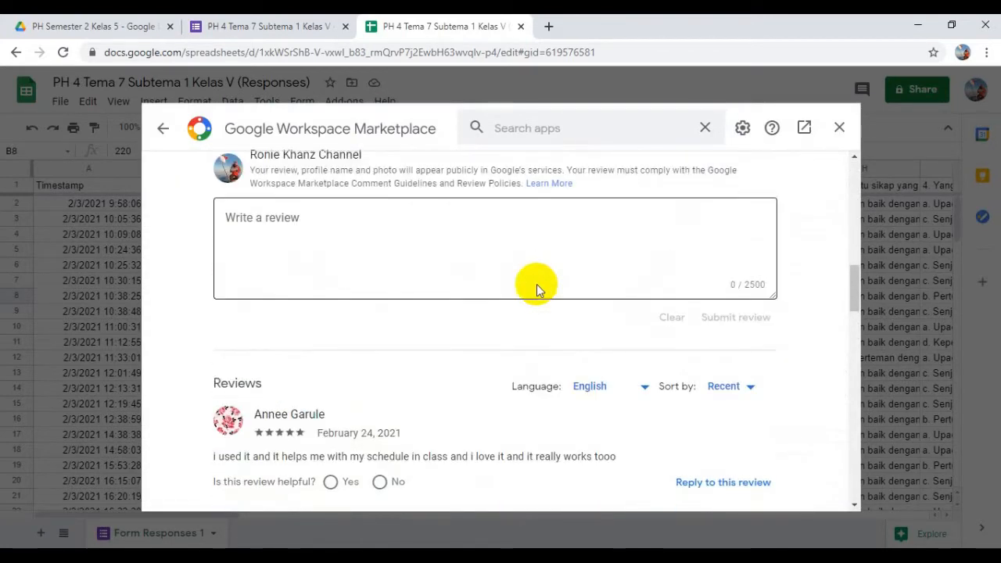
scroll(537, 284, up, 6)
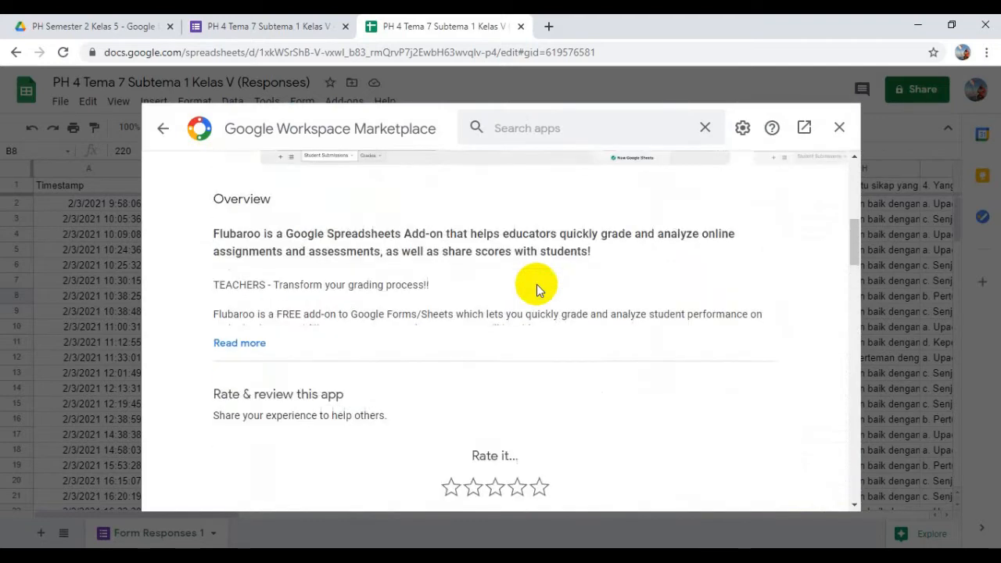
scroll(537, 287, up, 3)
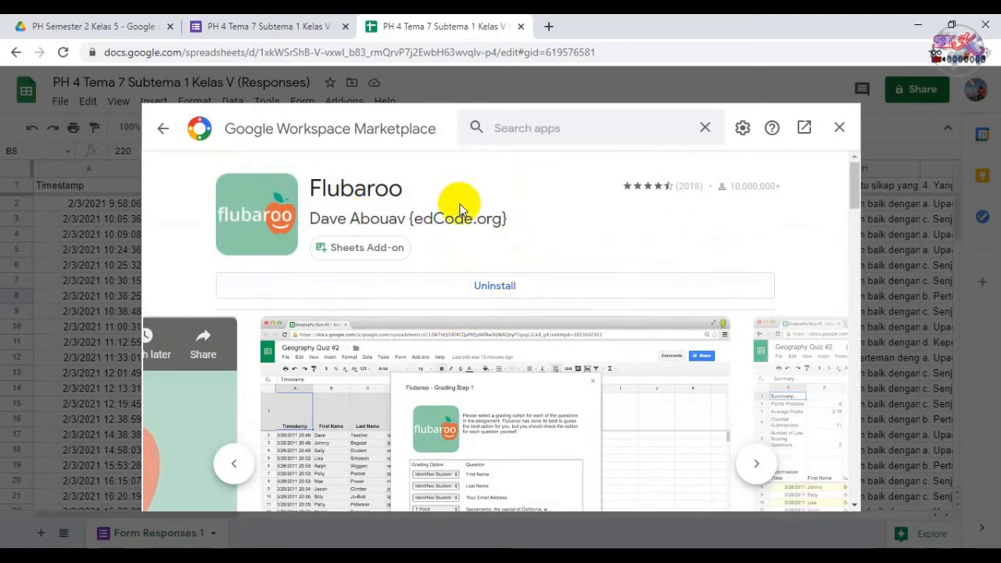
- Uninstall the Flubaroo add-on and close the Marketplace
click(503, 292)
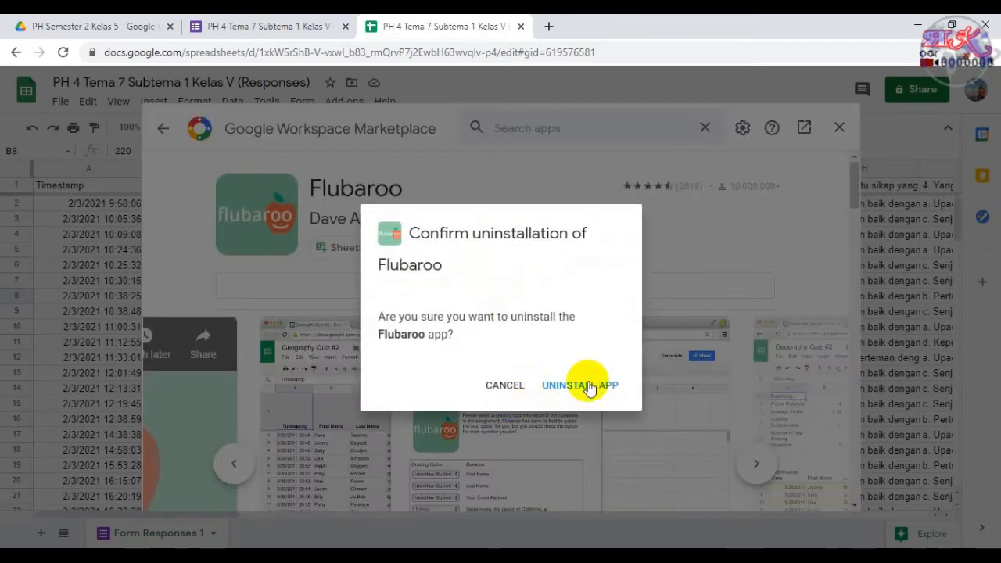
click(586, 383)
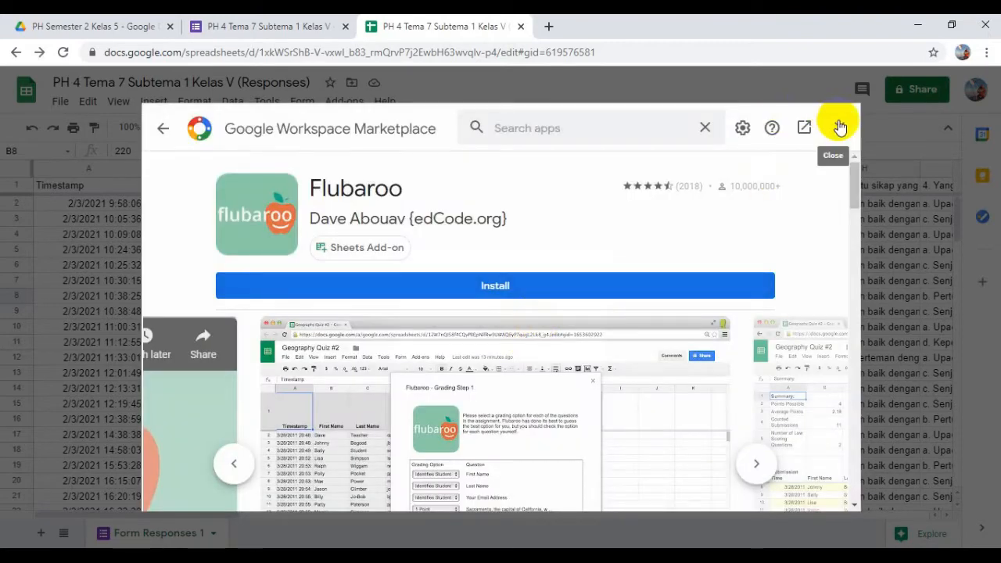
click(839, 127)
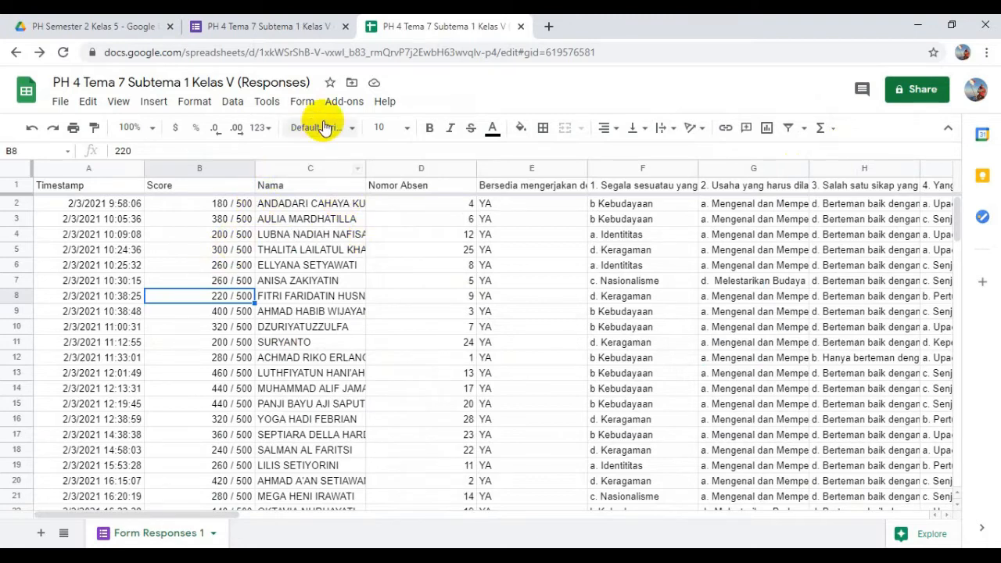
- Reopen the add-on Marketplace, search for Flubaroo and open its installation page
click(344, 106)
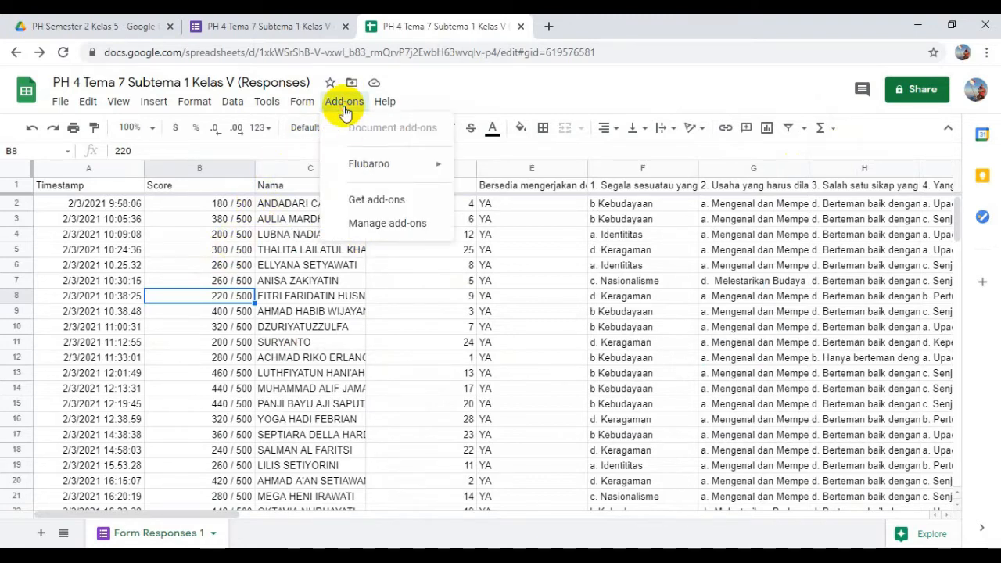
click(376, 202)
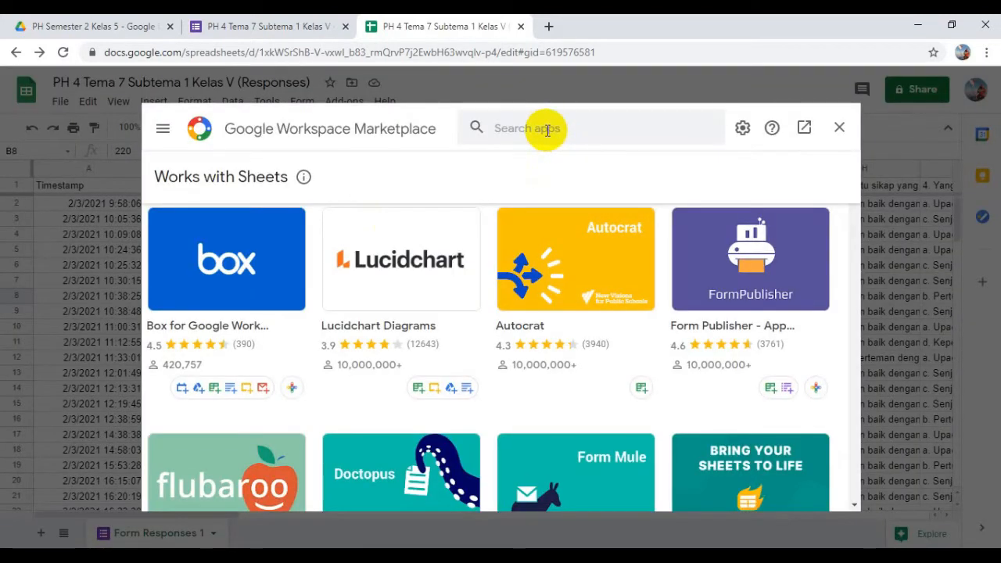
click(496, 128)
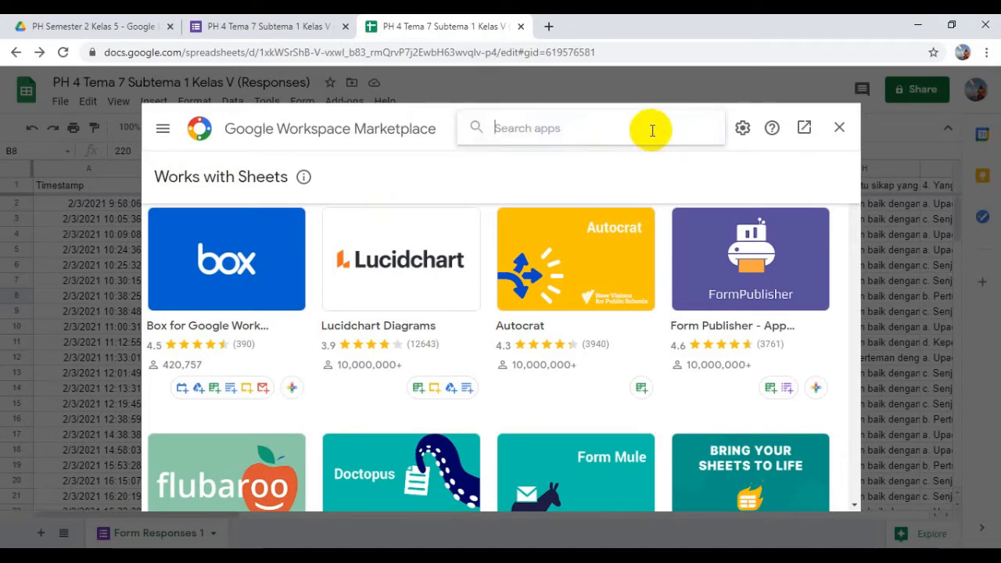
text(flu)
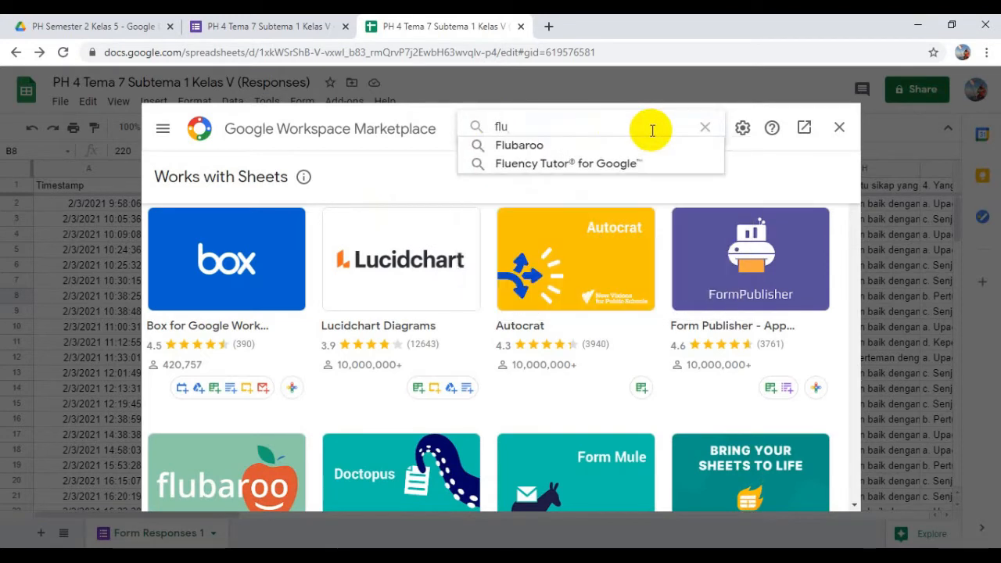
click(575, 146)
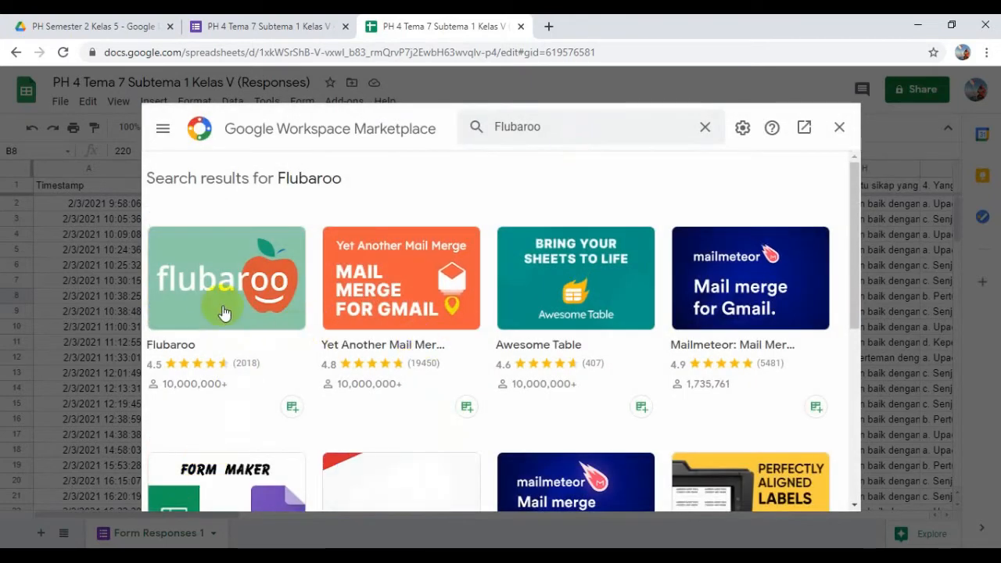
click(229, 270)
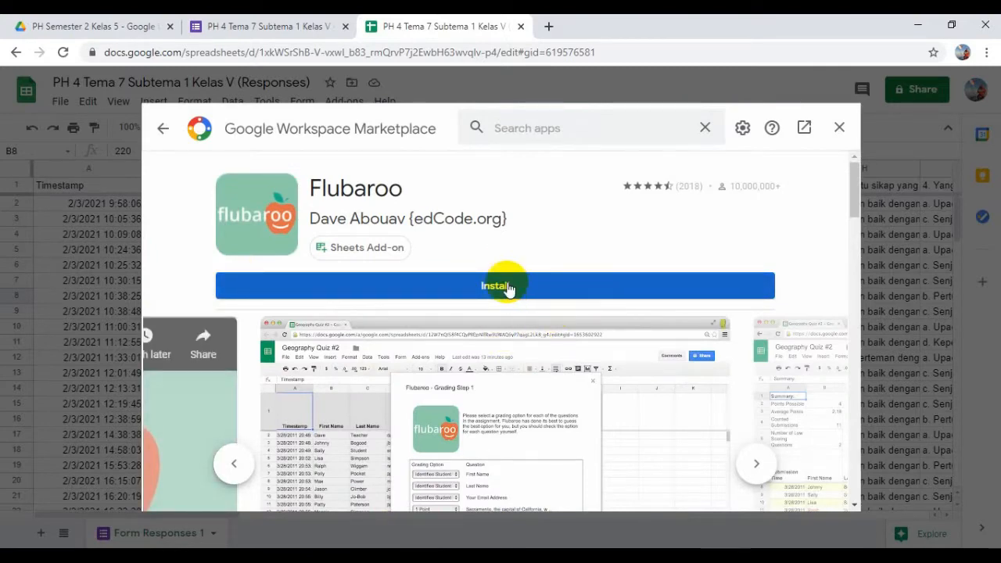
- Close and relaunch the add-on Marketplace, search for flubaroo and open the add-on's details page again
click(840, 129)
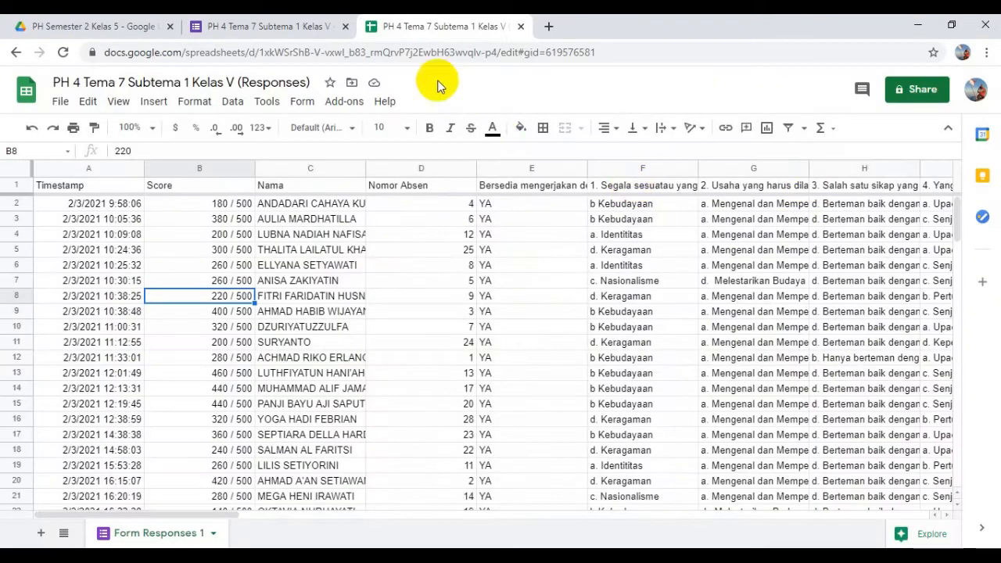
click(344, 110)
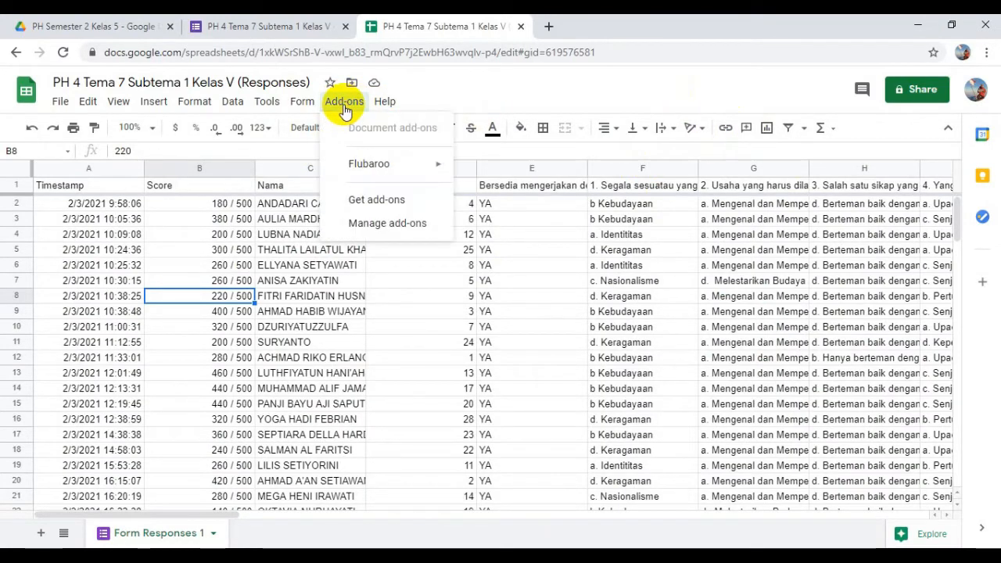
click(374, 204)
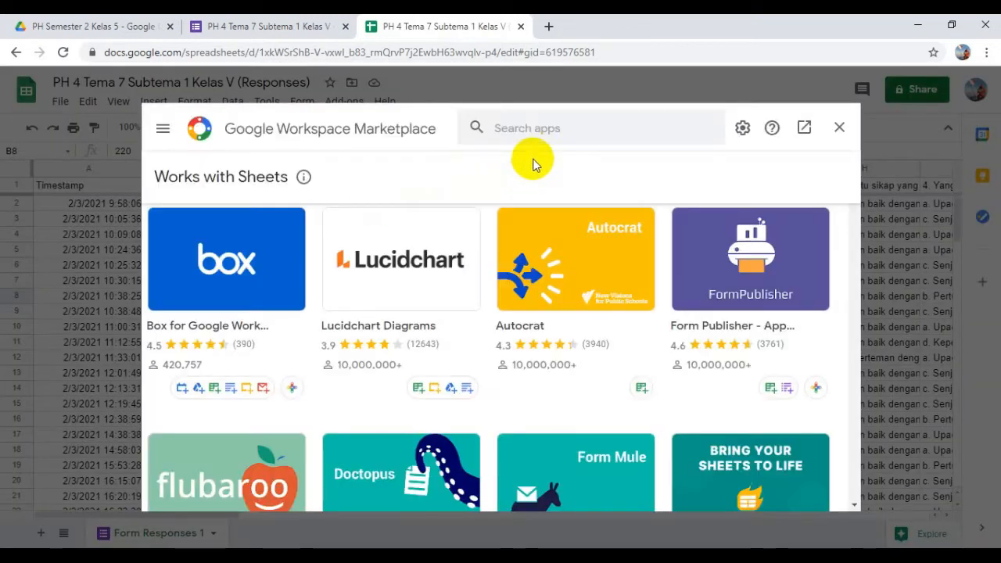
click(552, 127)
text(flubaroo)
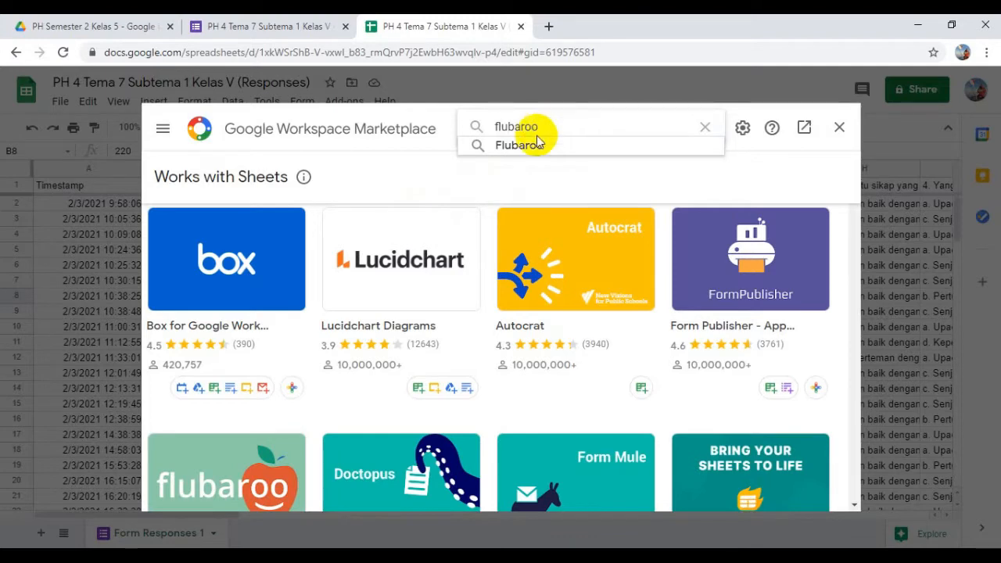
click(513, 147)
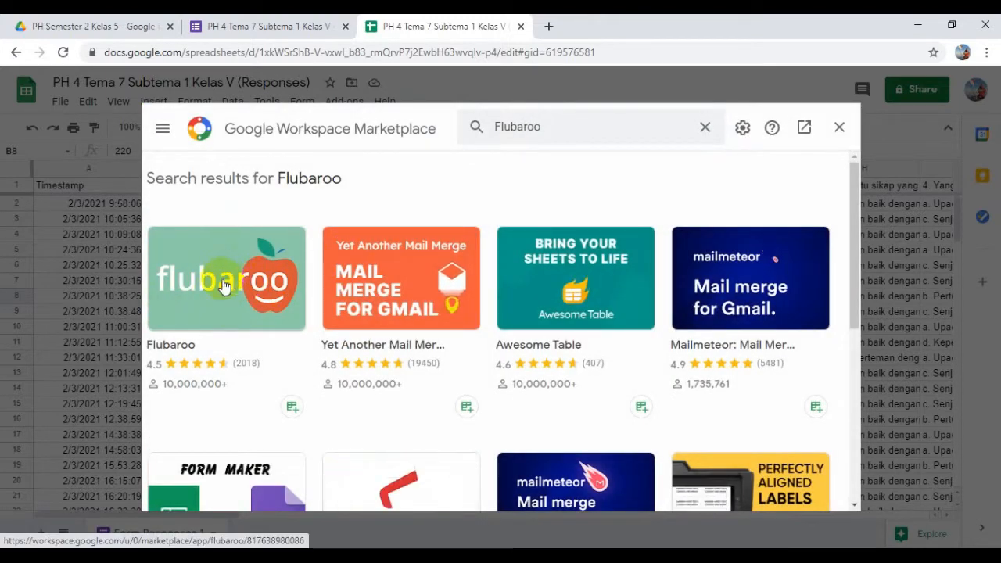
click(224, 286)
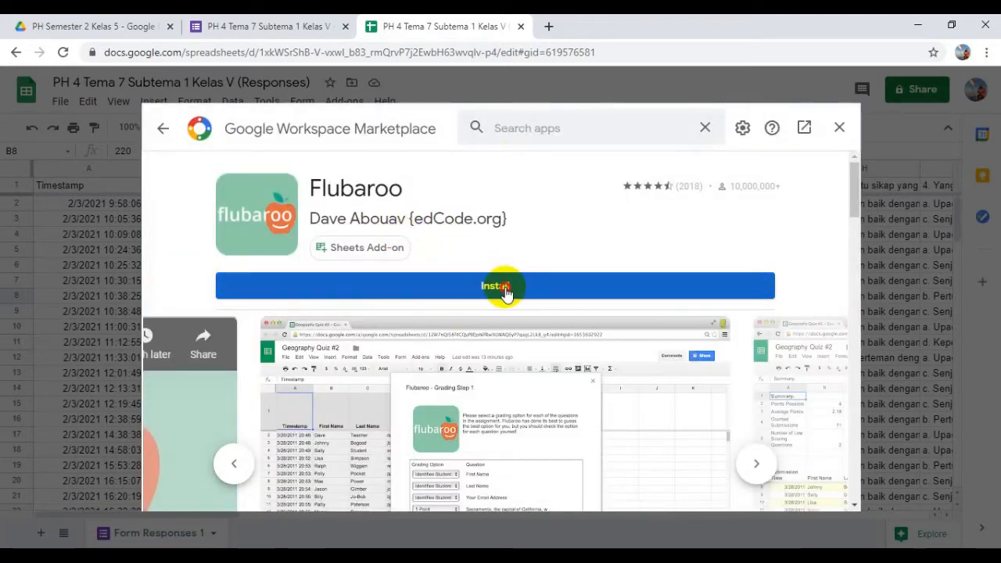
- Start installing Flubaroo, continue to the authorization request and choose the Google account to use
click(505, 291)
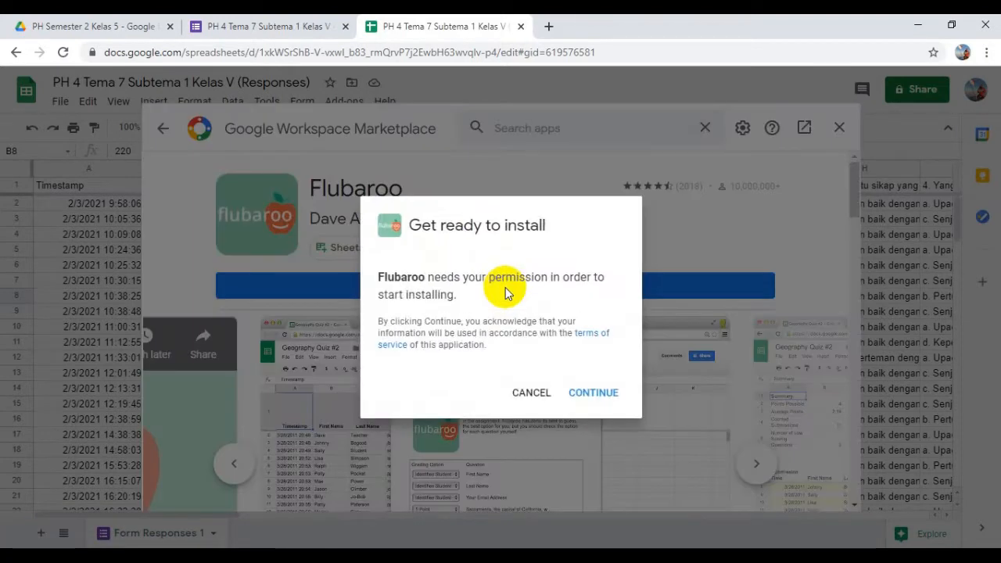
click(591, 393)
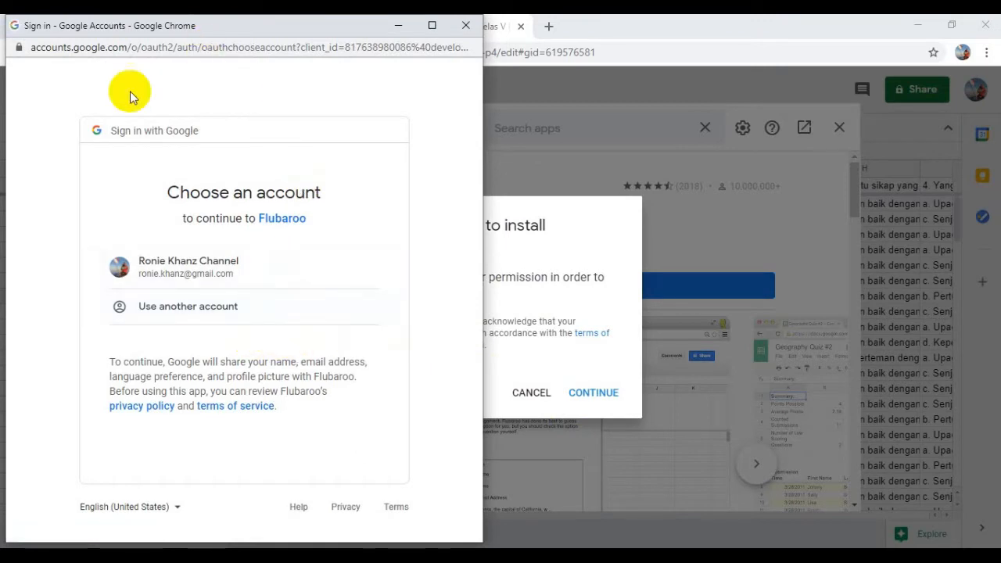
click(180, 271)
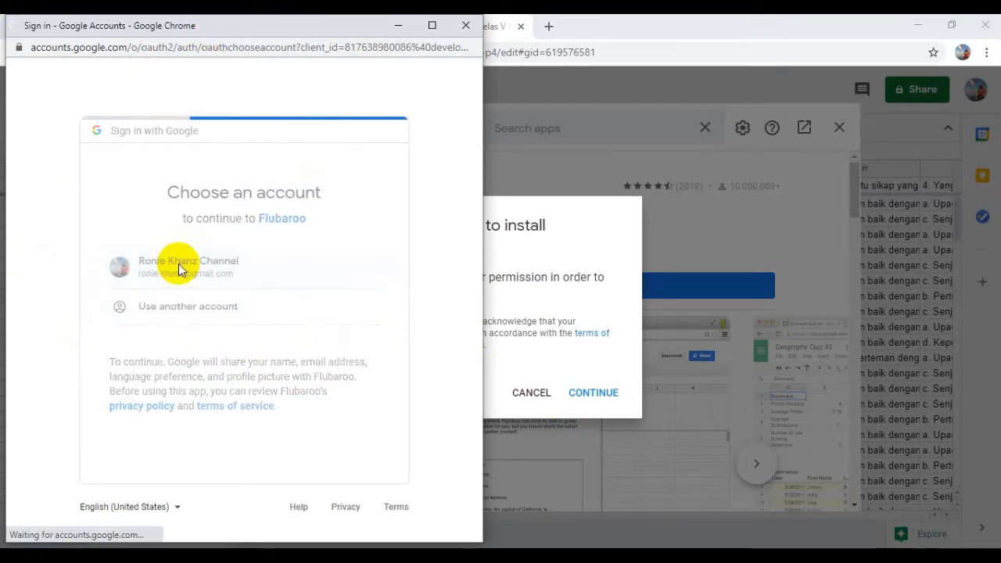
- Review Flubaroo's requested permissions, allow them, and close the installation notice and the Marketplace
scroll(186, 258, down, 6)
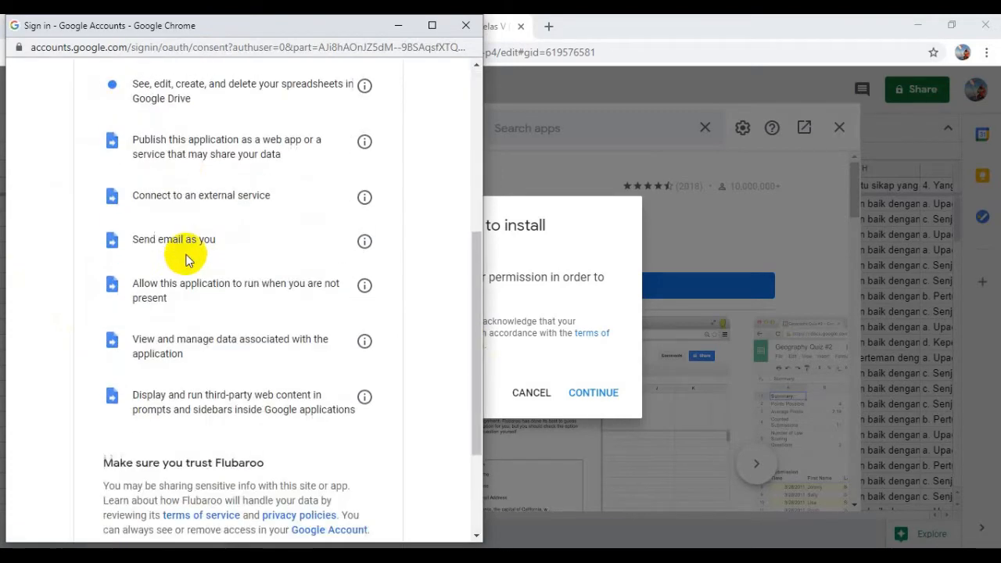
scroll(382, 286, up, 7)
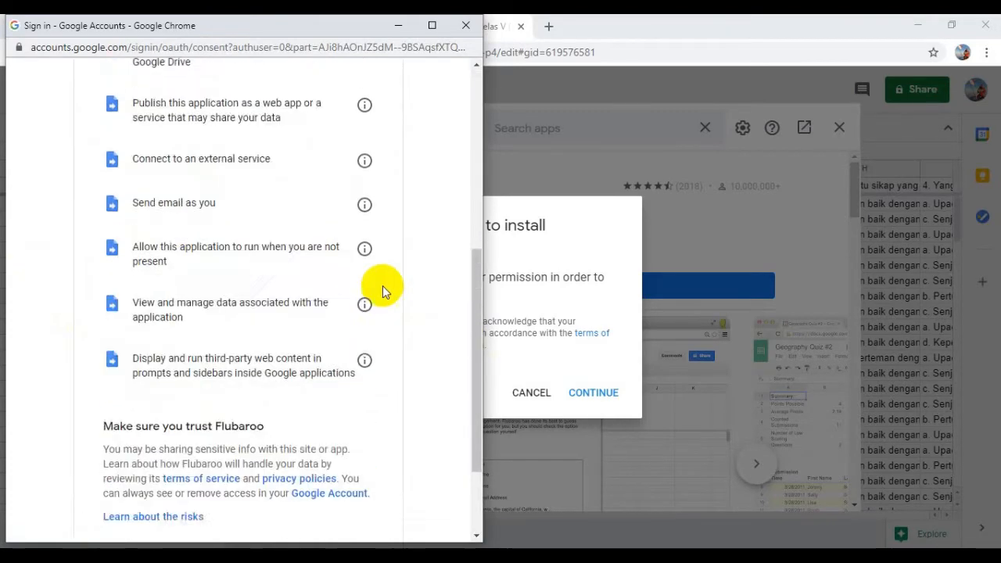
scroll(368, 219, down, 5)
scroll(366, 258, down, 3)
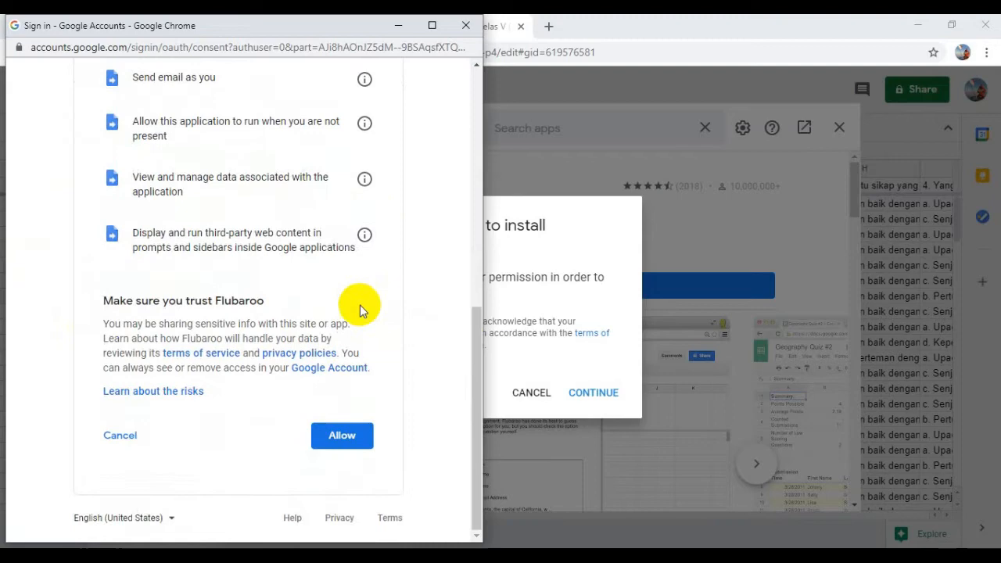
click(342, 438)
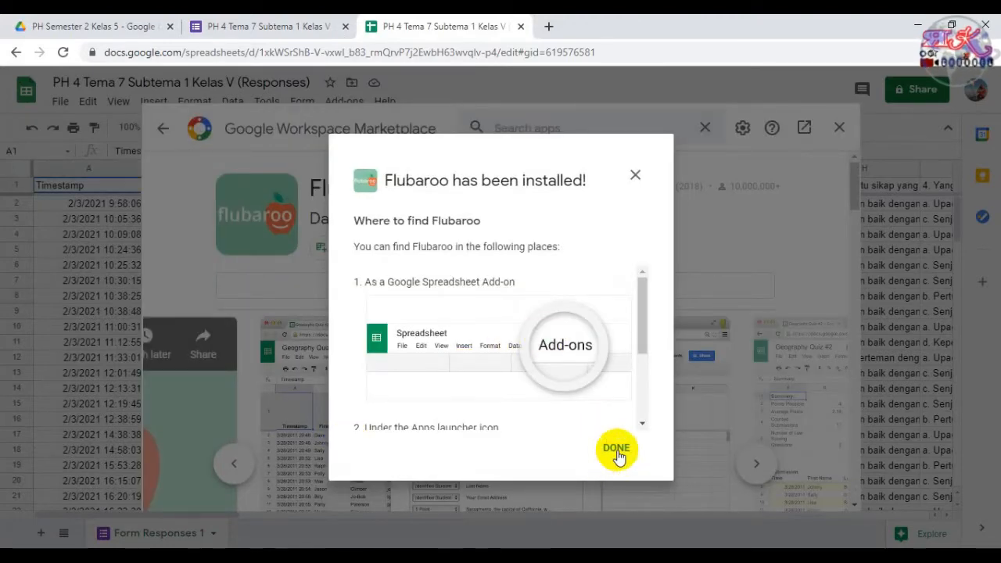
click(616, 455)
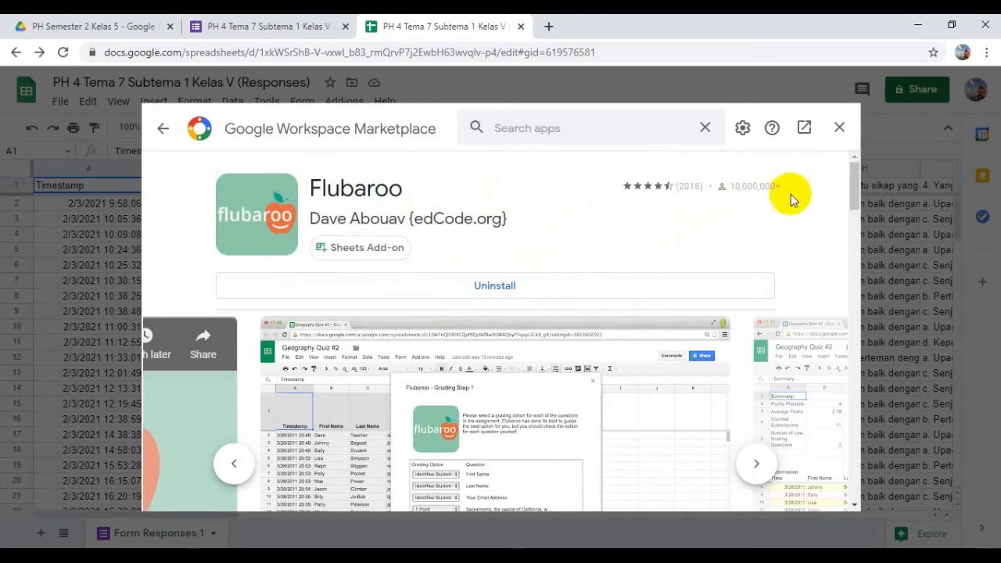
click(840, 135)
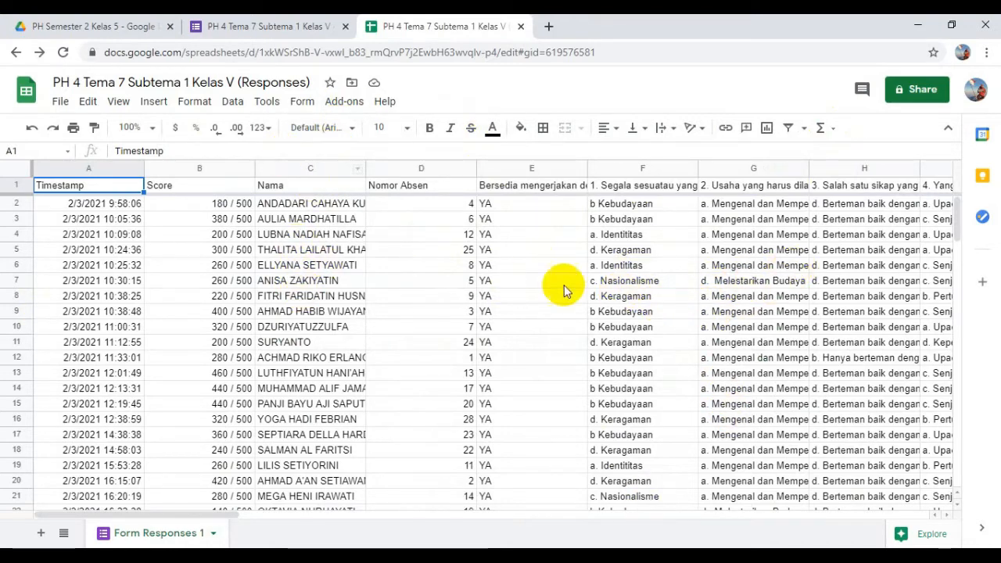
- Check which Flubaroo commands are available for the responses sheet, without running any
click(129, 222)
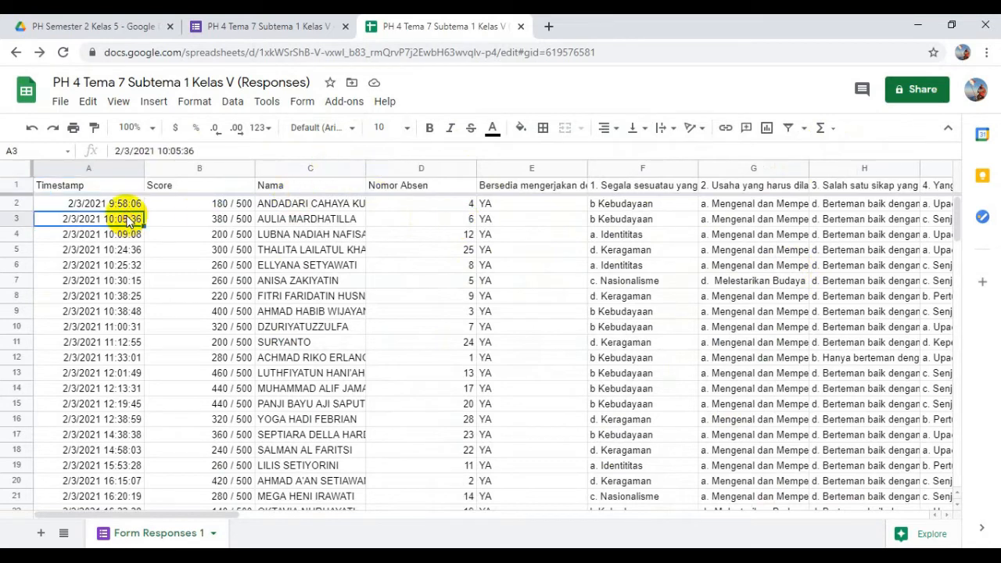
click(350, 104)
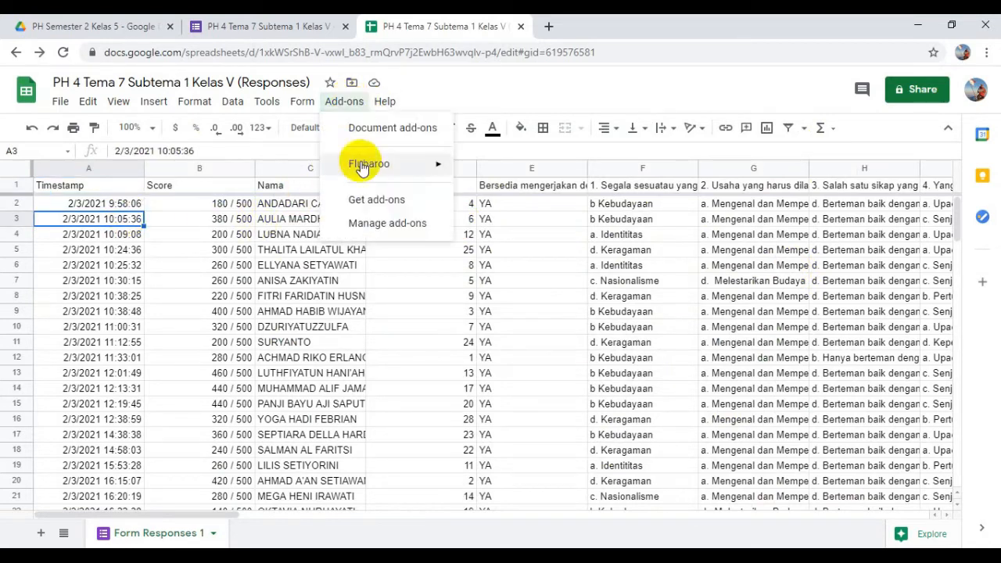
mouse_move(368, 178)
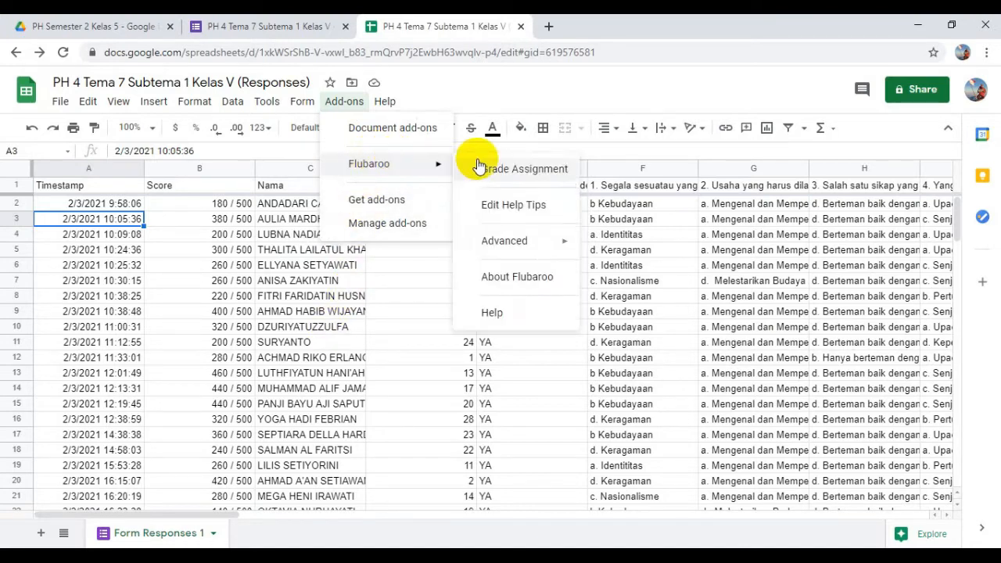
click(370, 313)
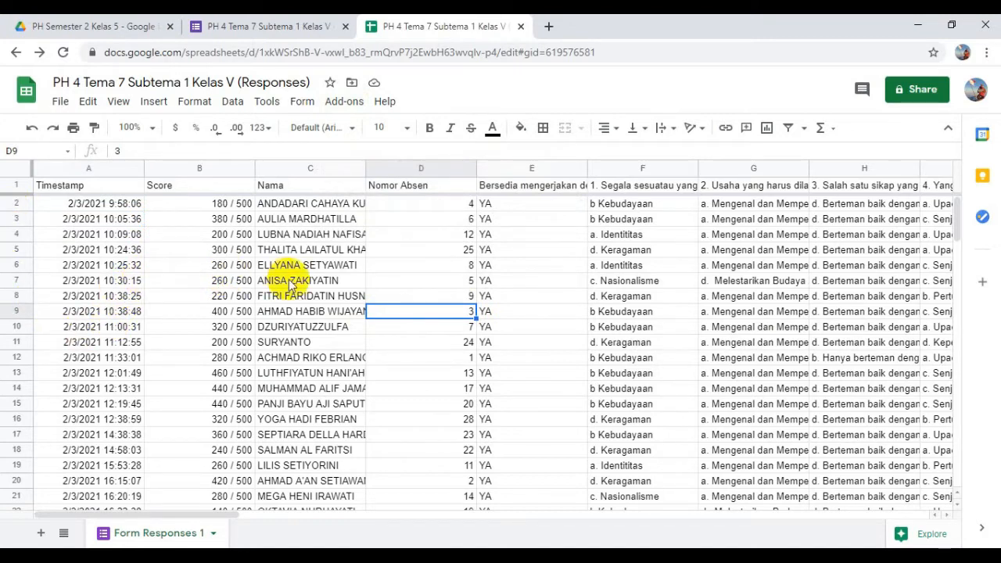
click(282, 280)
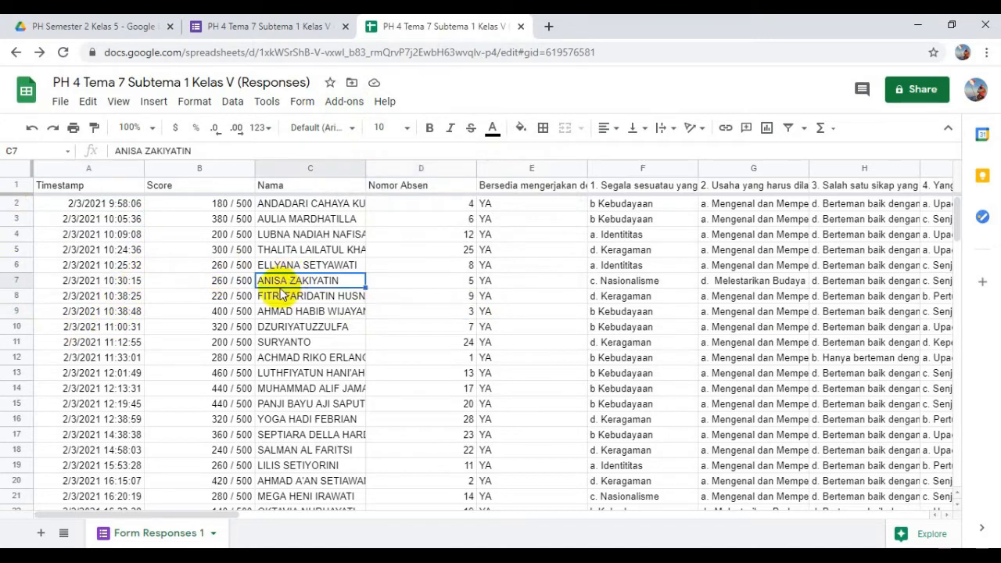
- Insert one blank row above row 2, directly below the header row of the responses sheet
click(15, 204)
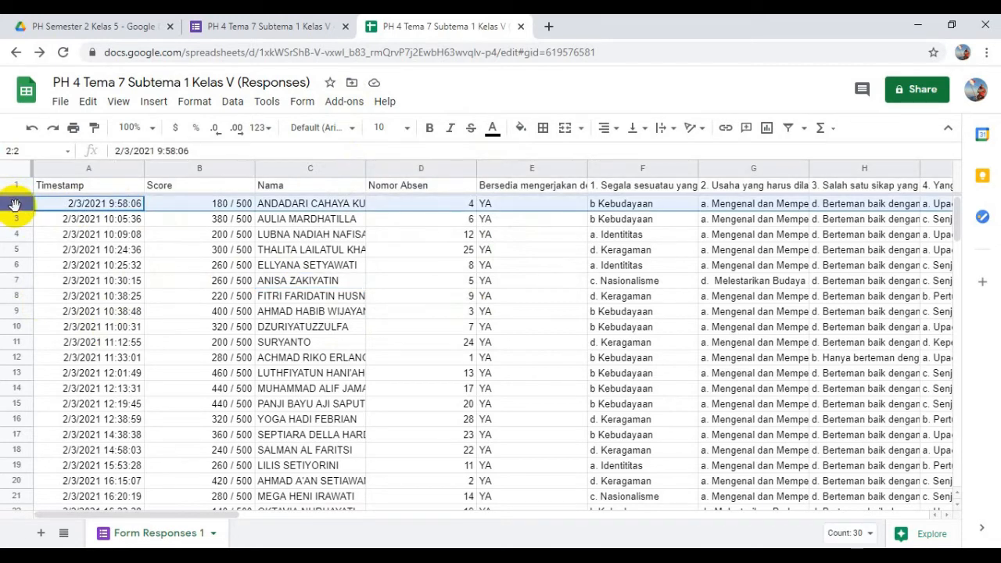
right_click(15, 205)
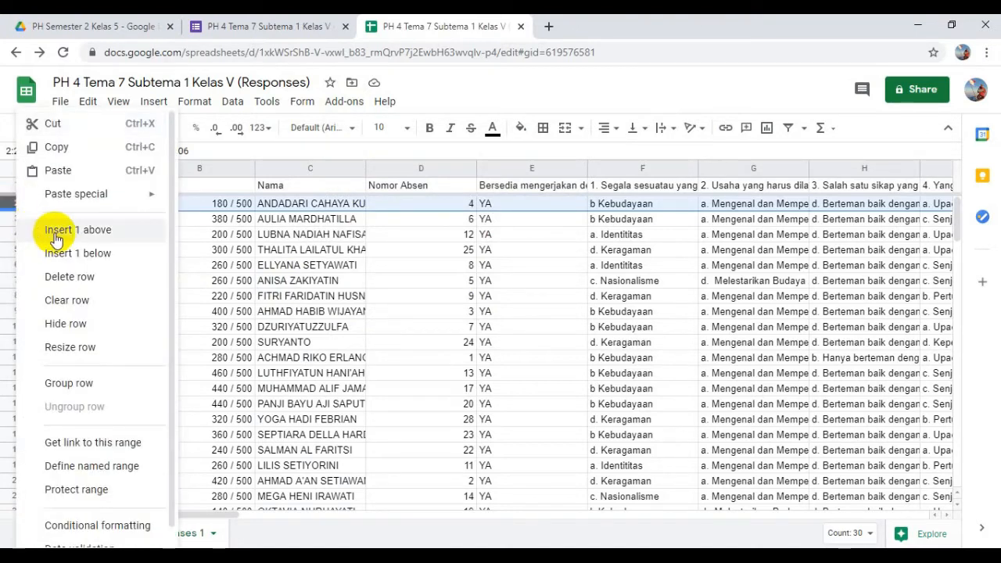
click(107, 234)
click(119, 265)
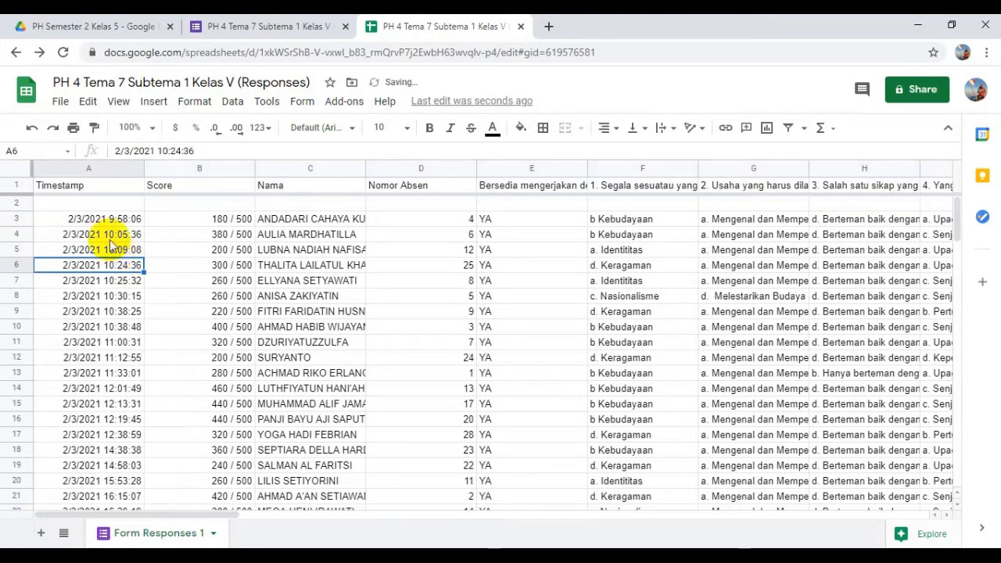
- Look through the submitted responses down to the last filled row, comparing their scores
click(86, 219)
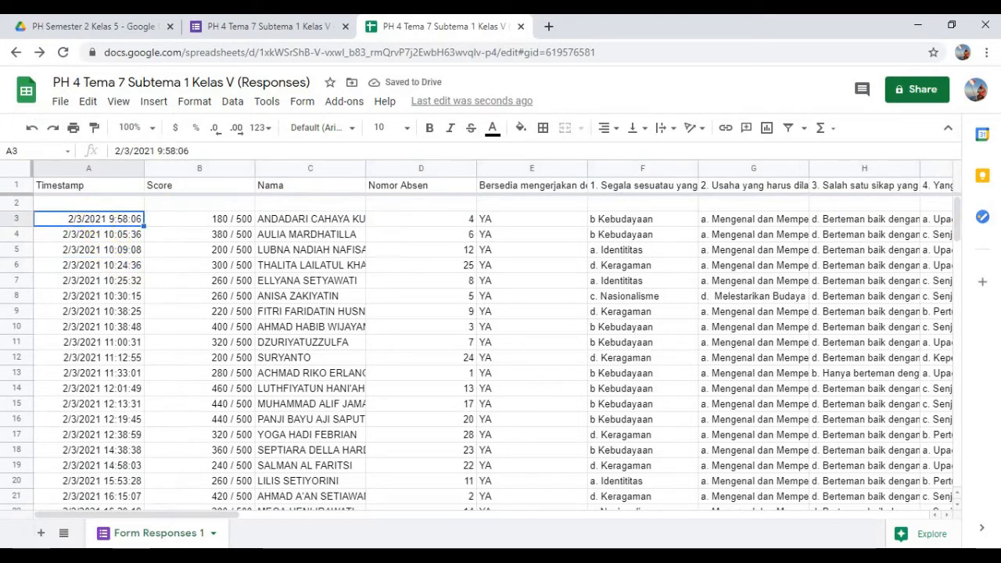
key(Down)
key(Down)
key(Down)
key(Down)
key(Down)
key(Down)
key(Down)
key(Down)
key(Down)
key(Down)
key(Down)
key(Down)
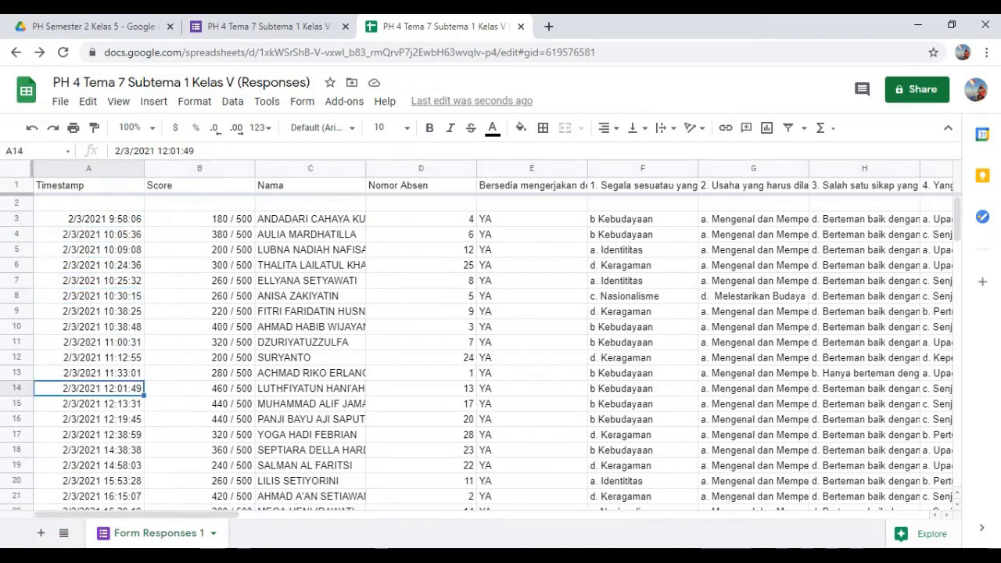
scroll(487, 426, down, 3)
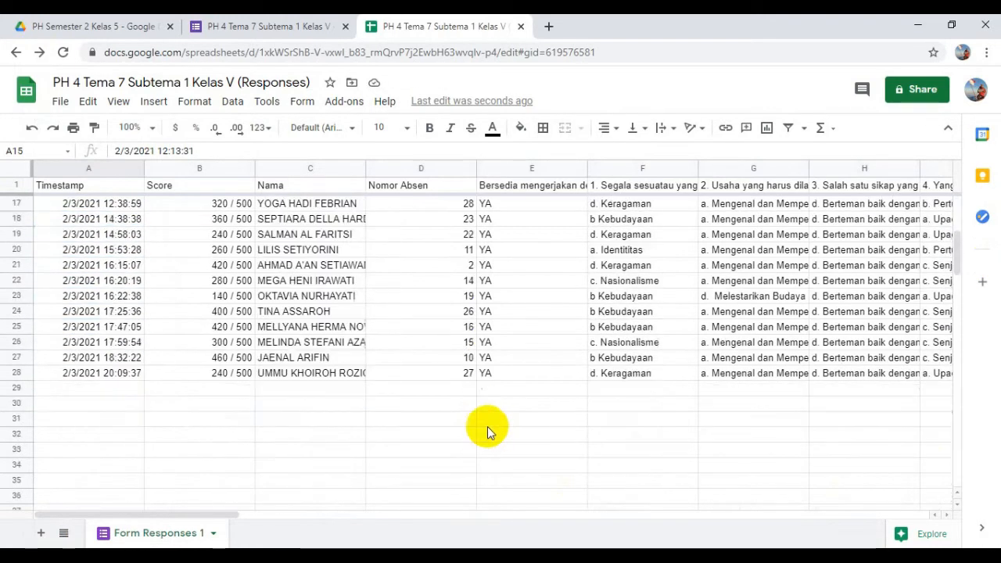
scroll(486, 430, up, 2)
scroll(487, 429, down, 2)
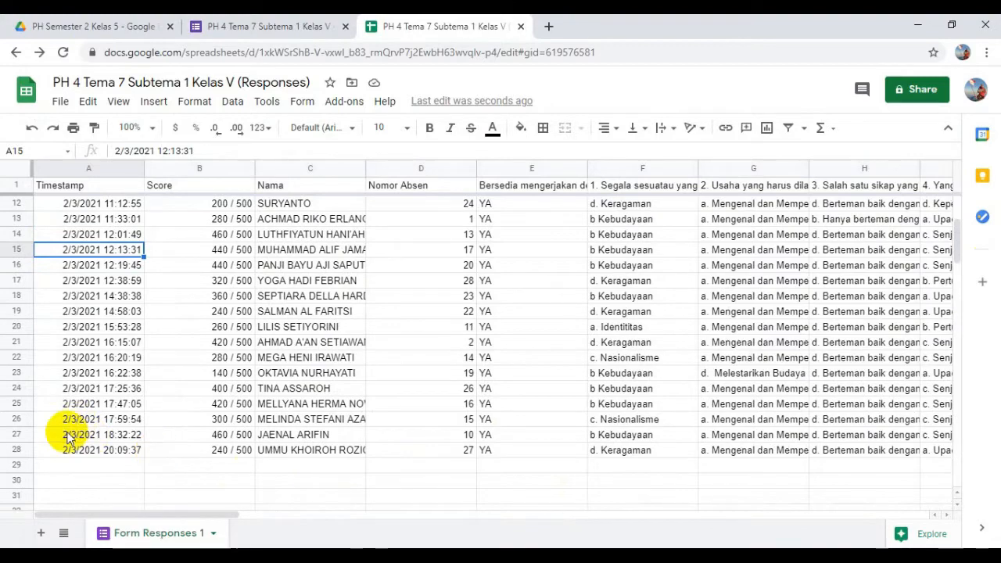
click(112, 437)
key(shift+Right)
key(shift+Right)
key(shift+Right)
key(shift+Right)
key(shift+Right)
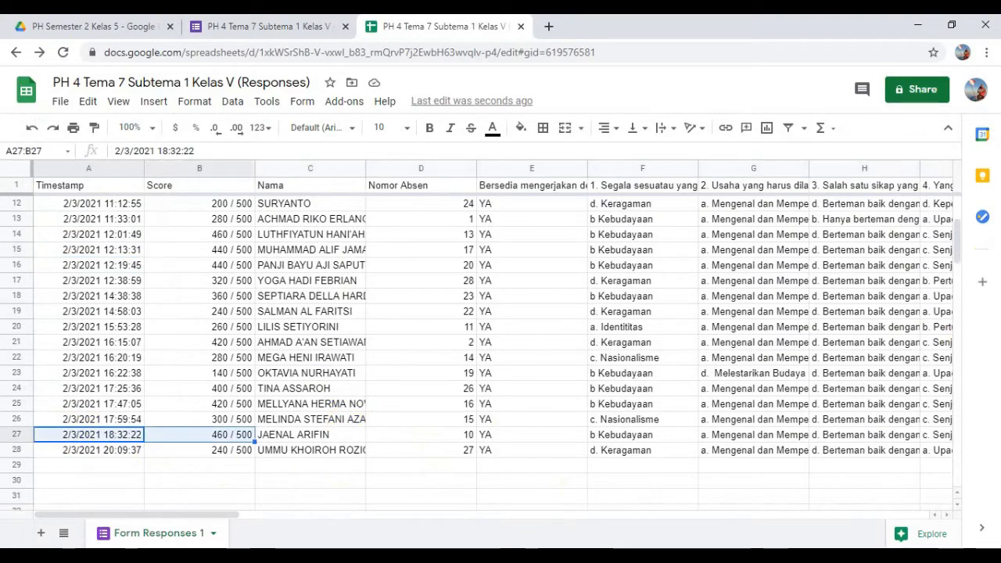
key(shift+Right)
key(shift+Right)
key(shift+Right)
key(shift+Right)
key(shift+Right)
key(shift+Right)
key(shift+Right)
key(shift+Right)
key(shift+Right)
key(shift+Right)
key(shift+Right)
key(shift+Right)
key(shift+Right)
key(shift+Right)
key(shift+Right)
key(shift+Right)
key(shift+Right)
key(shift+Right)
key(shift+Right)
key(shift+Right)
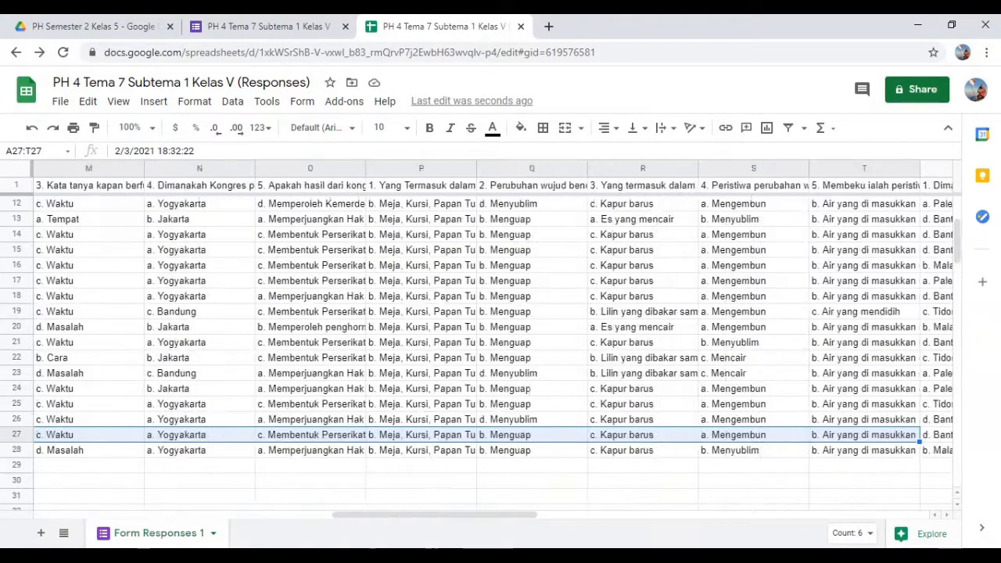
key(shift+Left)
key(shift+Left)
key(shift+Left)
key(shift+Left)
key(shift+Left)
key(shift+Left)
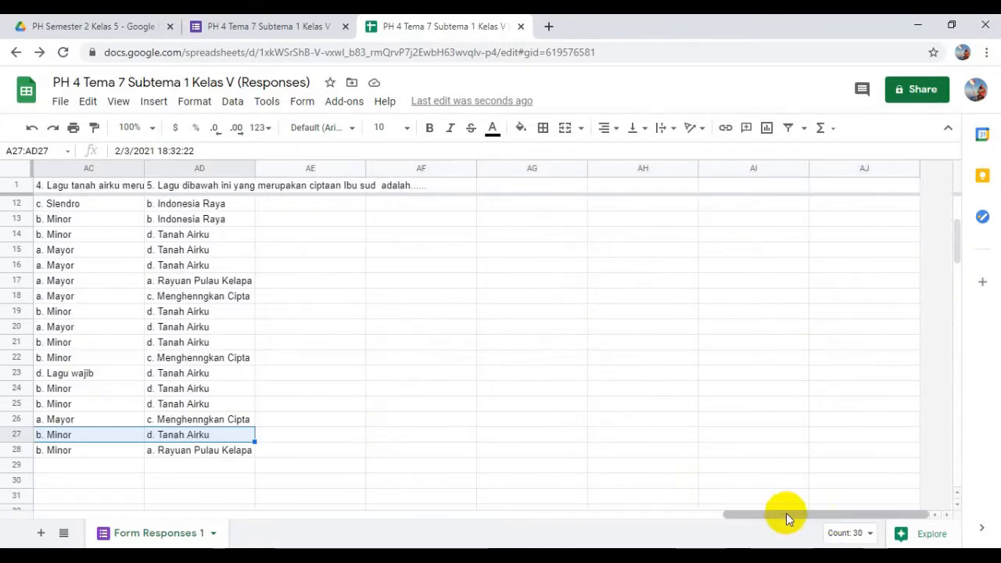
drag(786, 514, 40, 532)
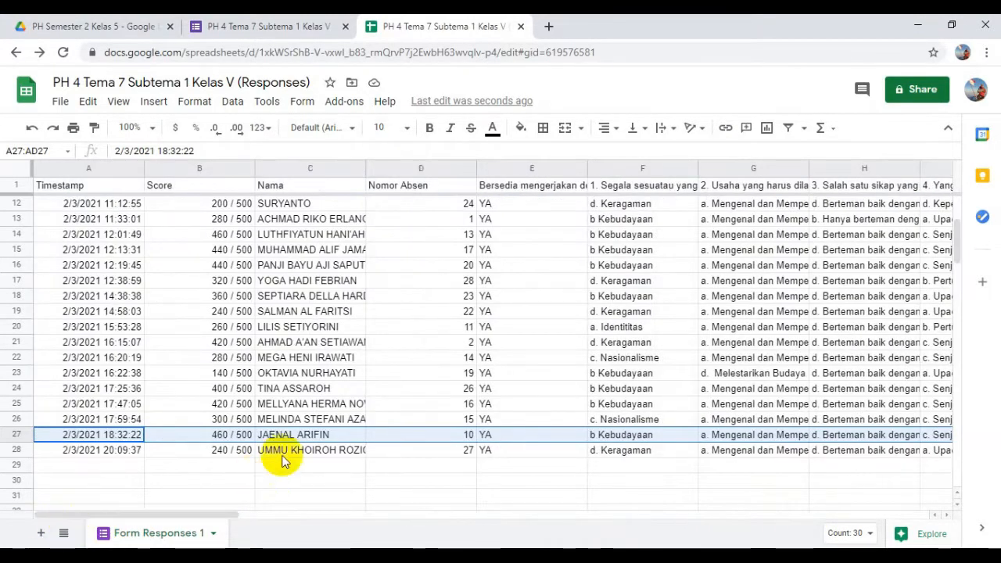
click(224, 436)
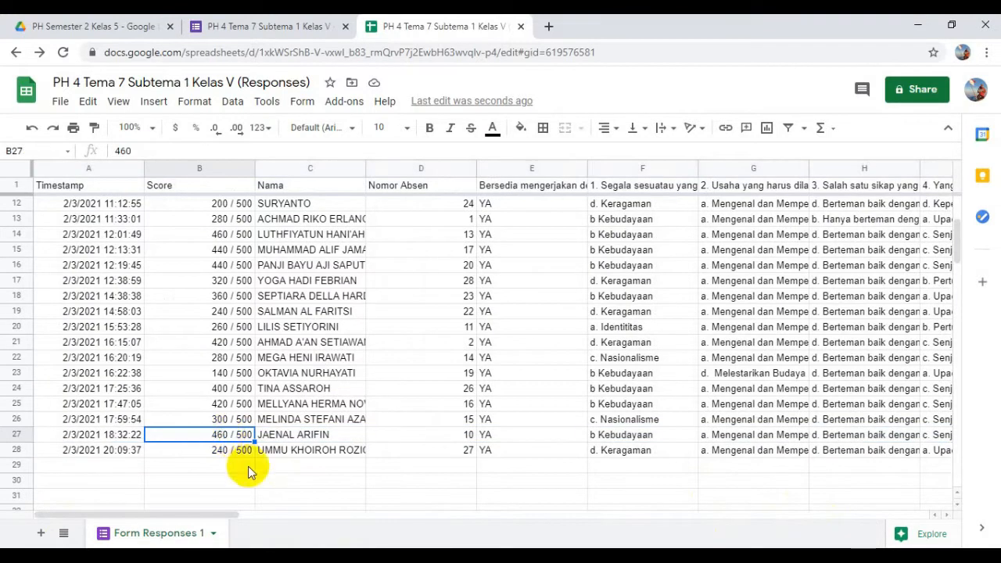
click(95, 436)
drag(96, 436, 563, 440)
- Select the 460 / 500 response in row 27 from column A through AD and copy it
click(102, 438)
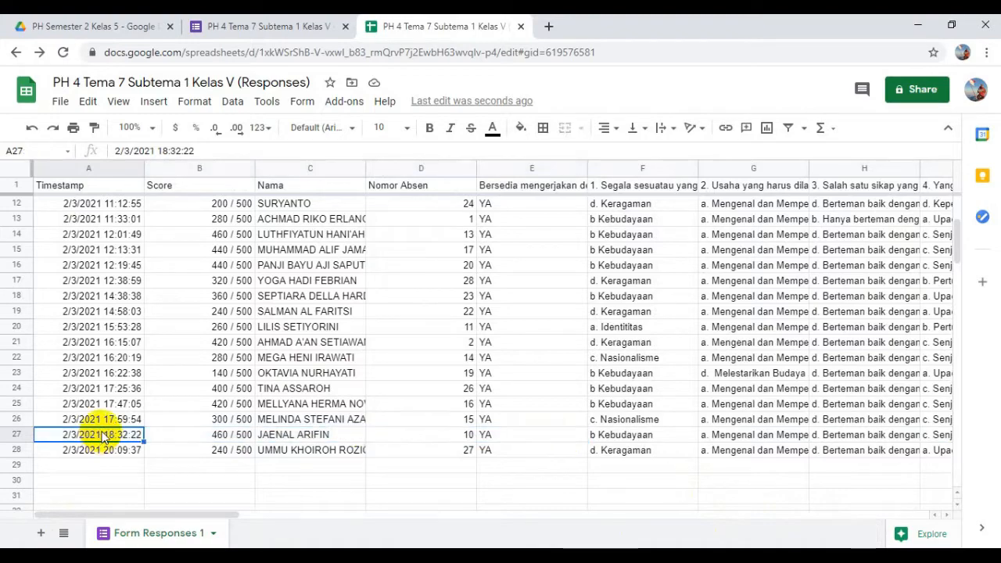
key(shift+Right)
key(shift+Right)
key(shift+Right)
key(shift+Right)
key(shift+Right)
key(shift+Right)
key(shift+Right)
key(shift+Right)
key(shift+Right)
key(shift+Right)
key(shift+Right)
key(shift+Right)
key(shift+Right)
key(shift+Right)
key(shift+Right)
key(shift+Right)
key(shift+Right)
key(shift+Right)
key(shift+Right)
key(shift+Right)
key(shift+Right)
key(shift+Right)
key(shift+Right)
key(shift+Right)
key(shift+Right)
key(shift+Right)
key(shift+Right)
key(shift+Right)
key(shift+Right)
key(shift+Right)
key(shift+Right)
key(shift+Right)
key(shift+Right)
key(shift+Right)
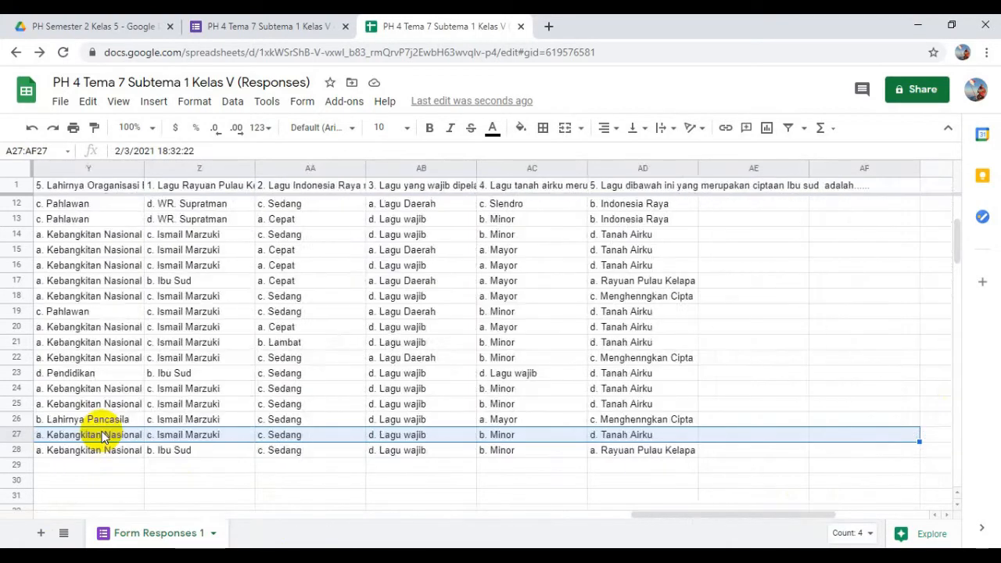
key(shift+Left)
key(shift+Left)
key(shift+Left)
key(shift+Left)
key(shift+Left)
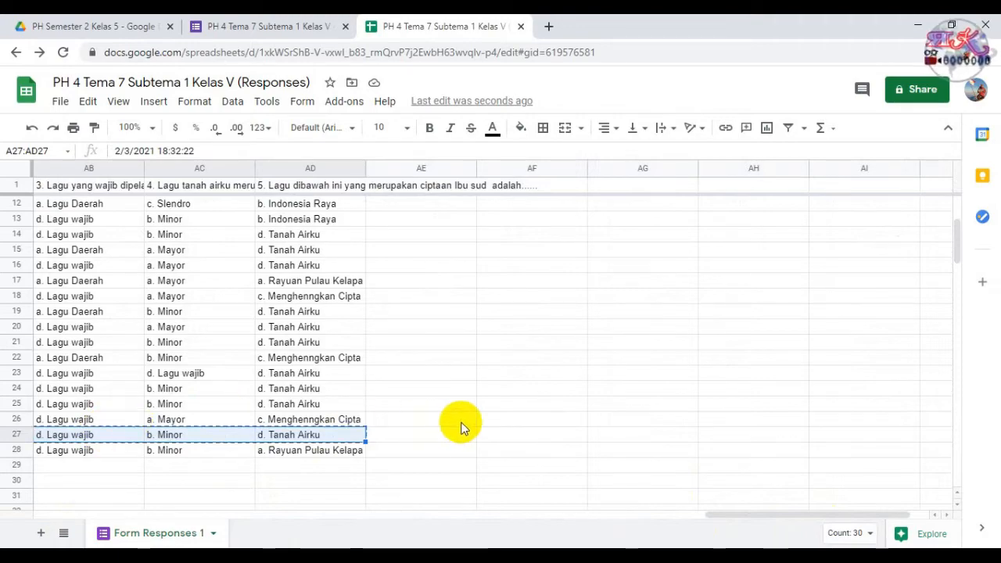
- Paste the copied response into the blank row 2, starting at cell A2
drag(731, 516, 57, 515)
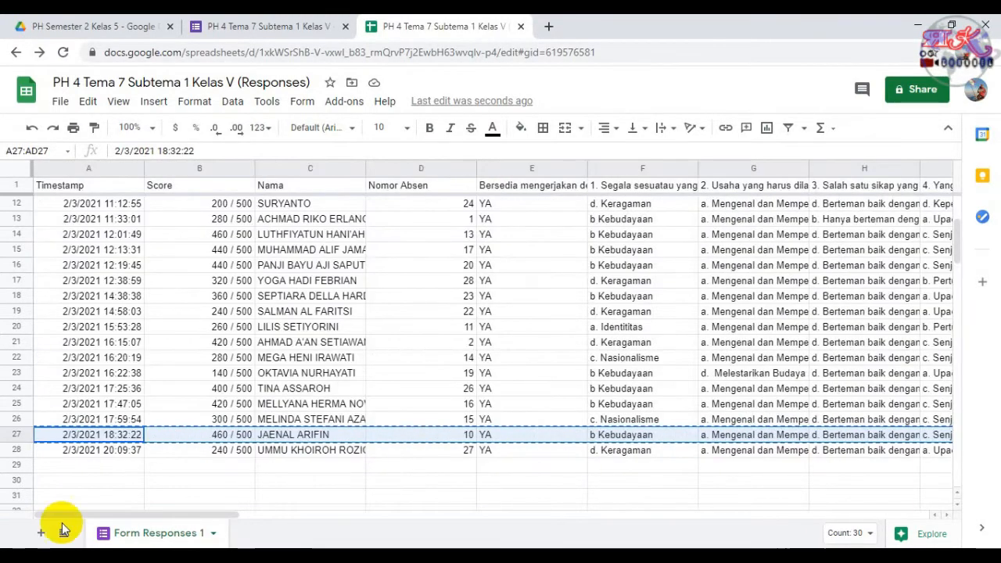
scroll(98, 435, up, 3)
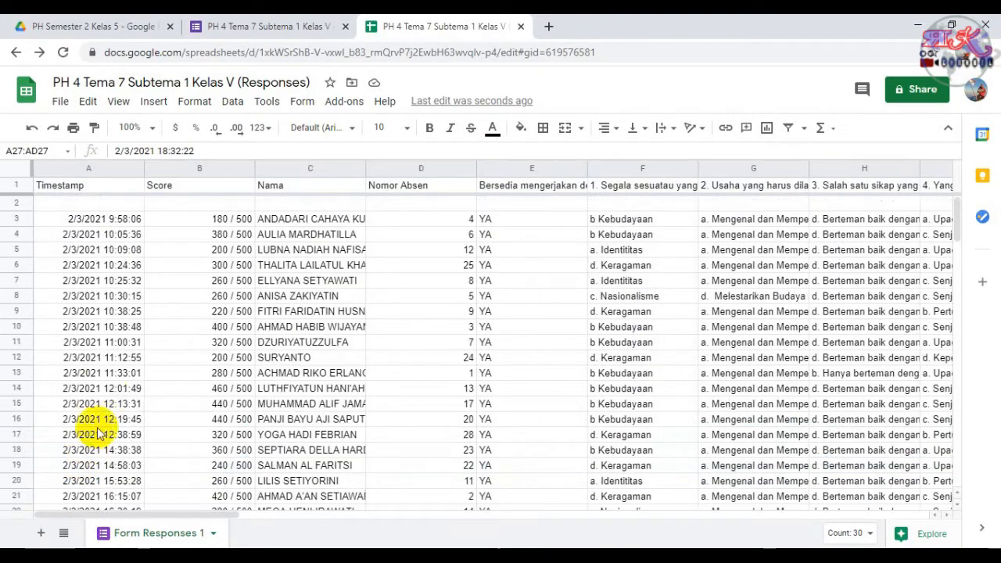
click(94, 203)
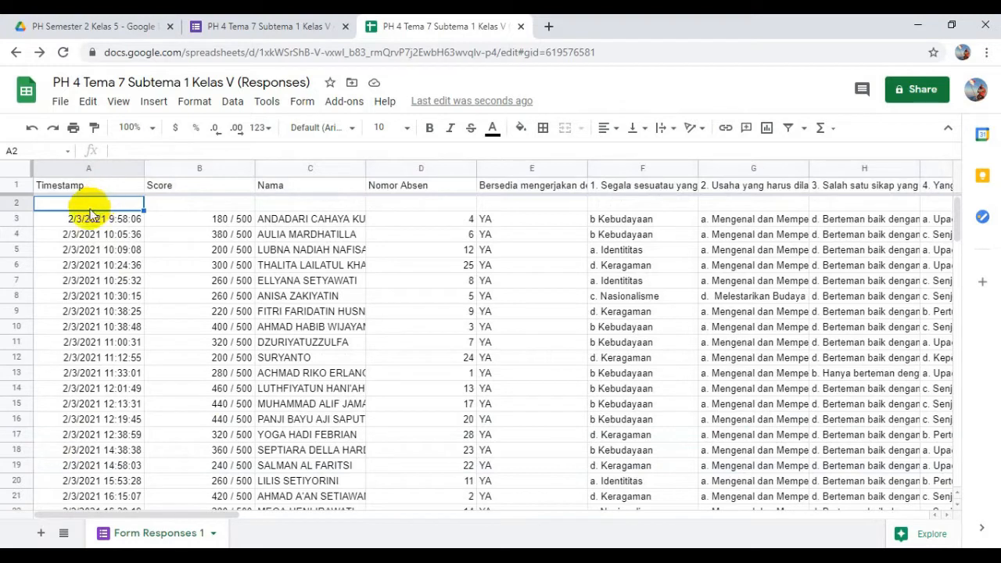
key(ctrl+v)
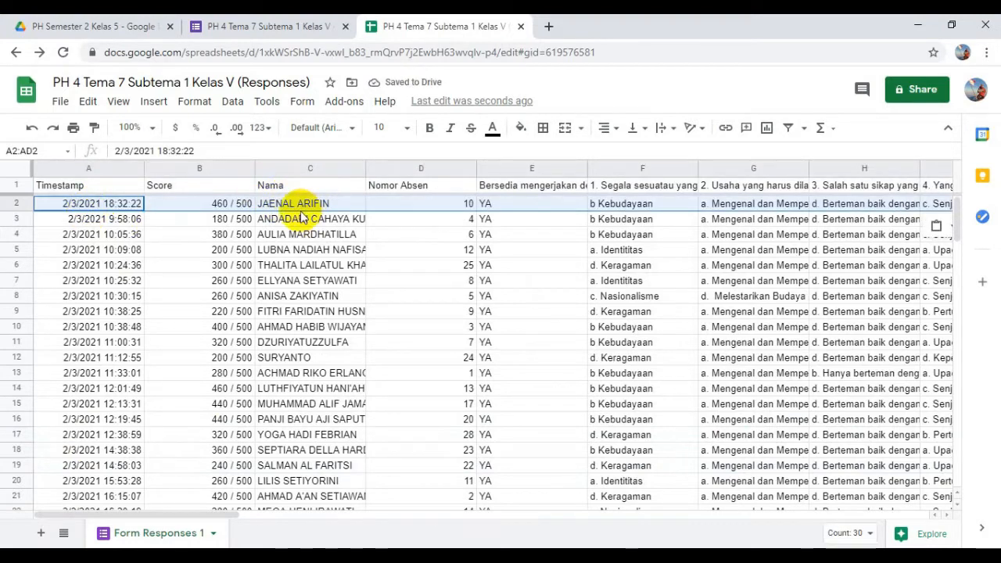
- Clear the Score and Nomor Absen cells in row 2 and set its Nama cell to KUNCI JAWABAN
click(226, 205)
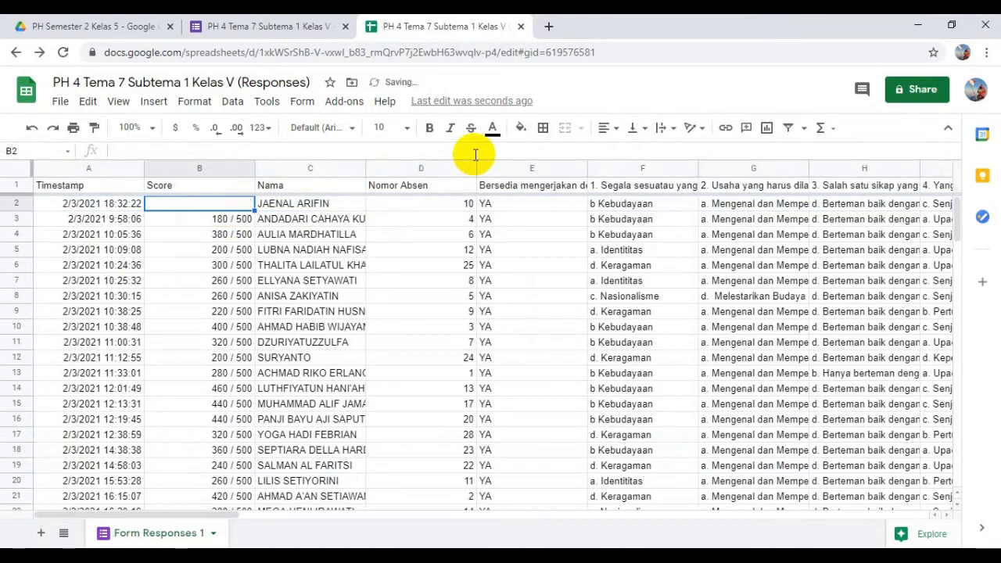
key(Right)
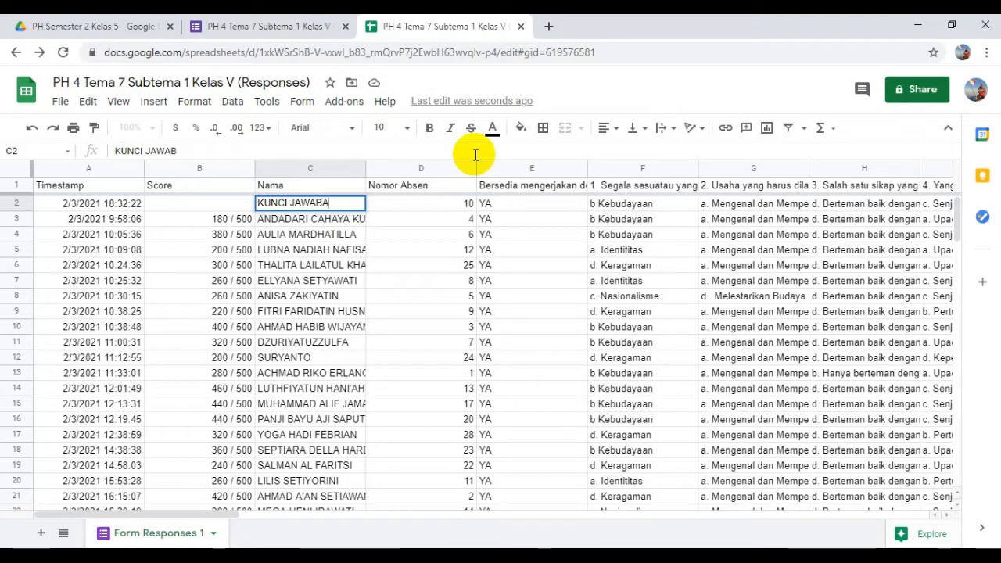
key(Tab)
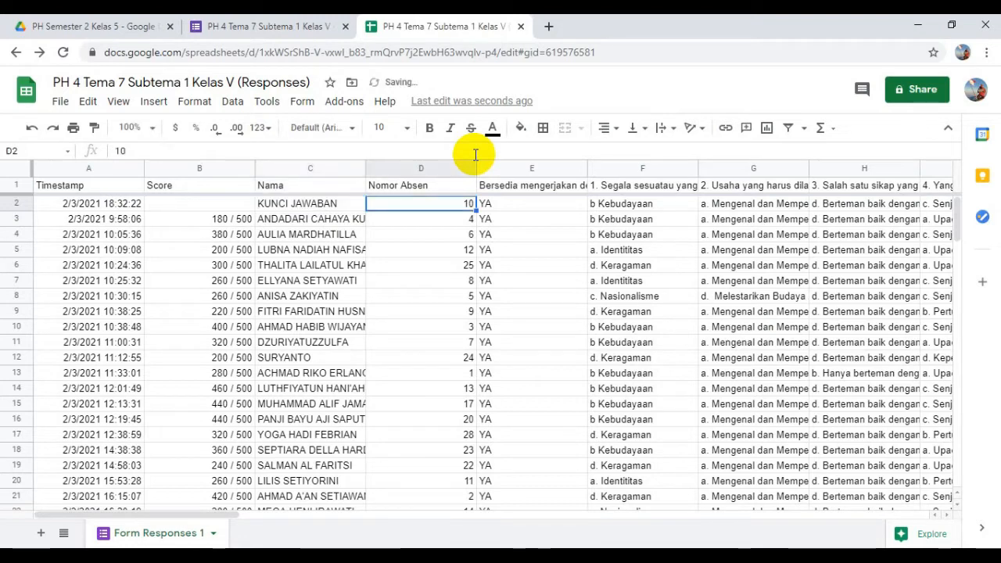
key(Tab)
key(Tab)
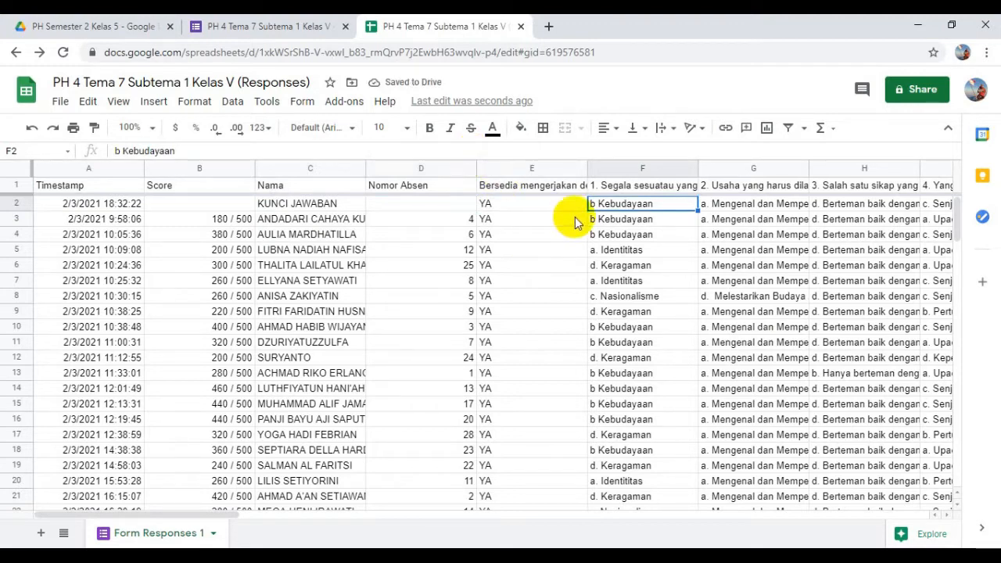
- Switch to the assessment form's question editor and locate question 1 of the PPKn KD. 3.3 section
click(276, 28)
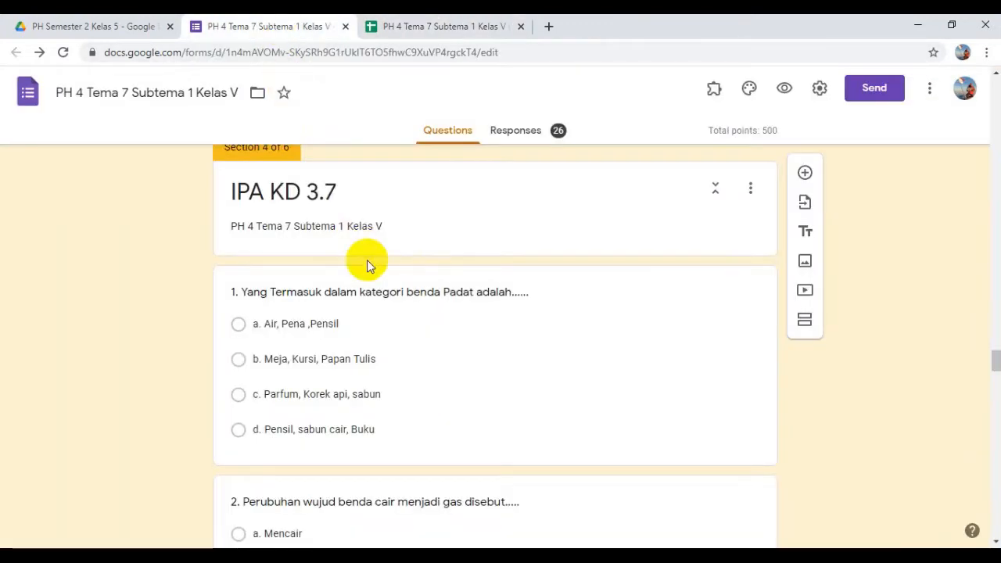
scroll(368, 261, up, 10)
scroll(377, 257, down, 8)
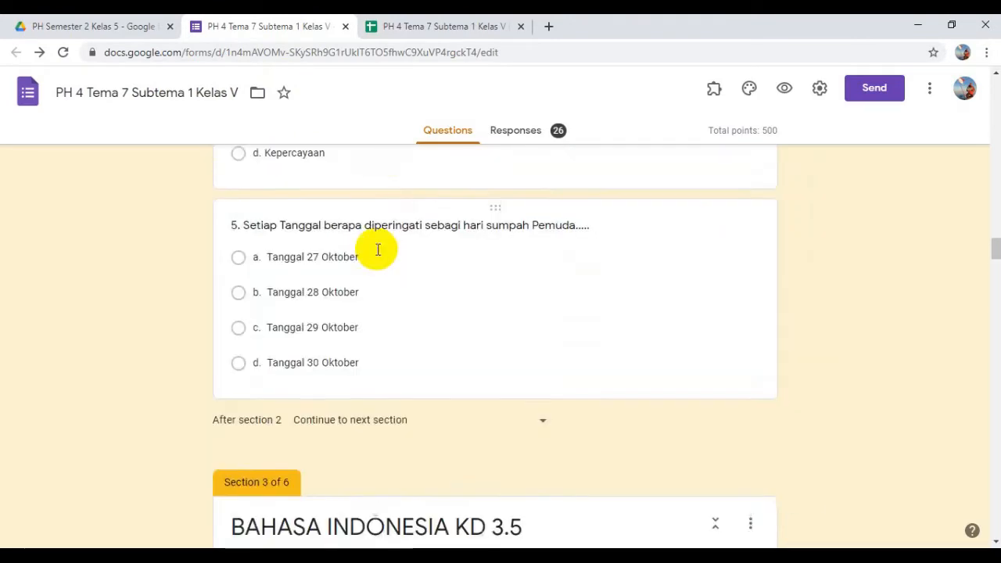
scroll(383, 203, up, 3)
click(451, 23)
click(274, 26)
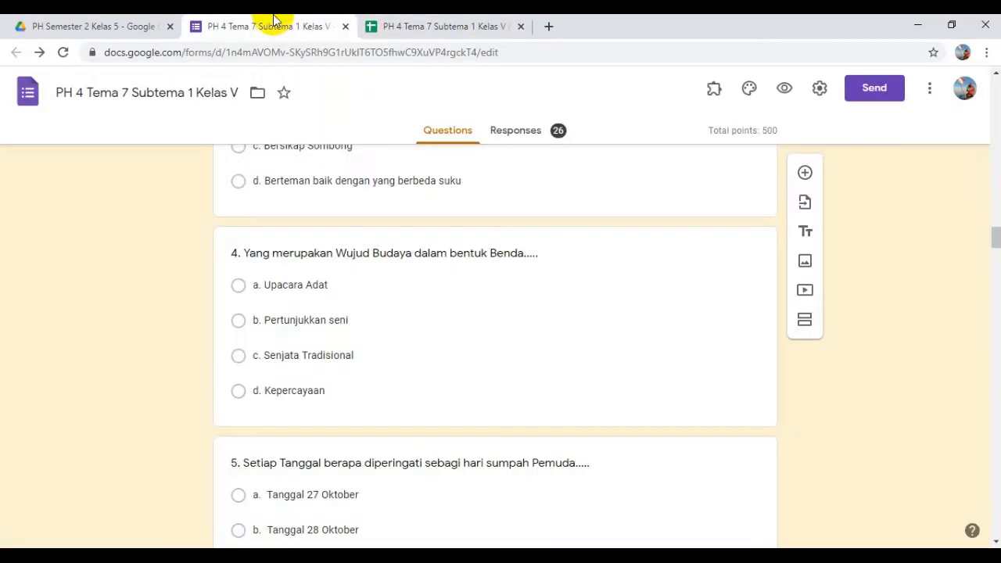
scroll(391, 152, up, 20)
scroll(413, 169, up, 1)
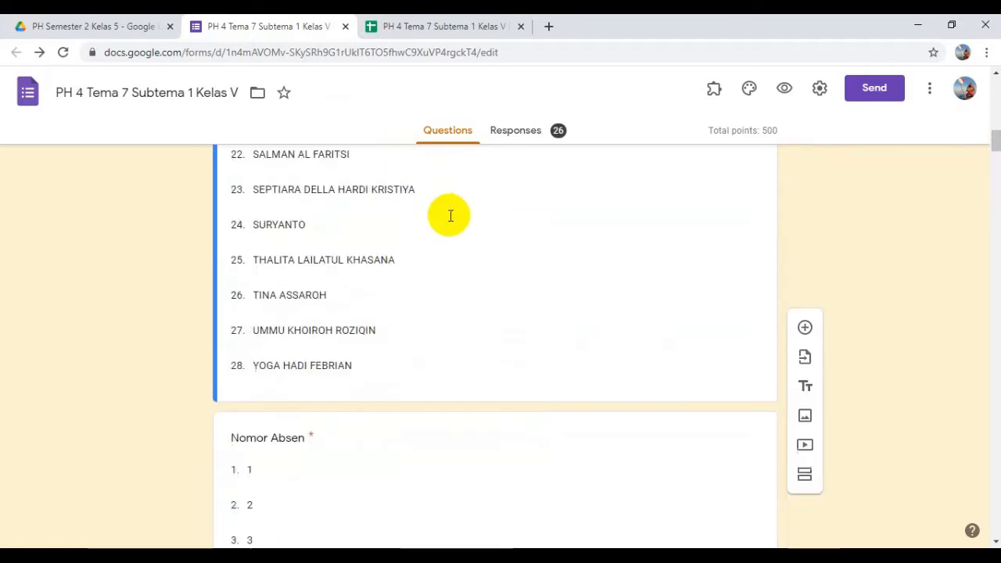
scroll(447, 217, down, 17)
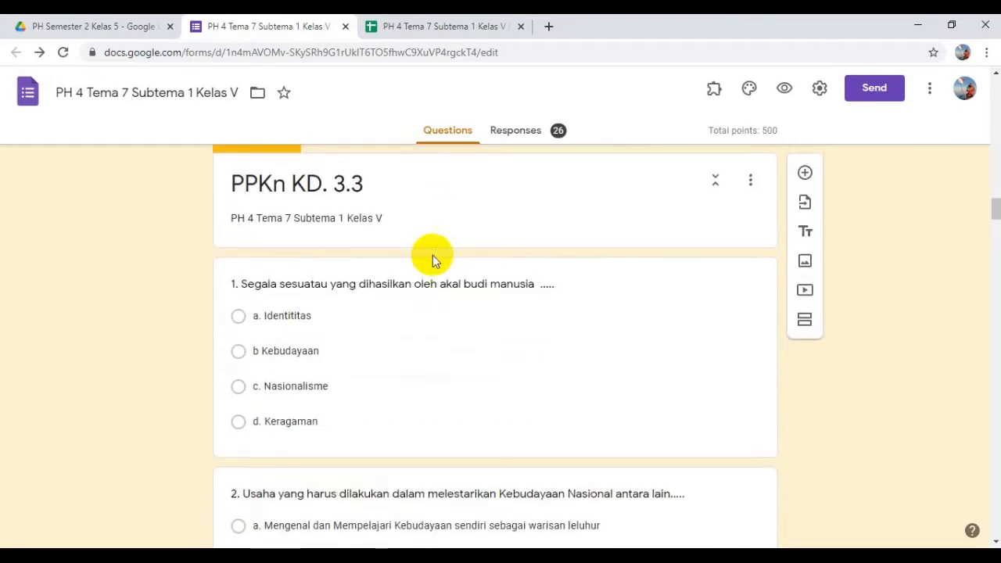
- Open PPKn KD. 3.3 questions 1 to 4 one after another to check which option is marked correct in each
click(409, 364)
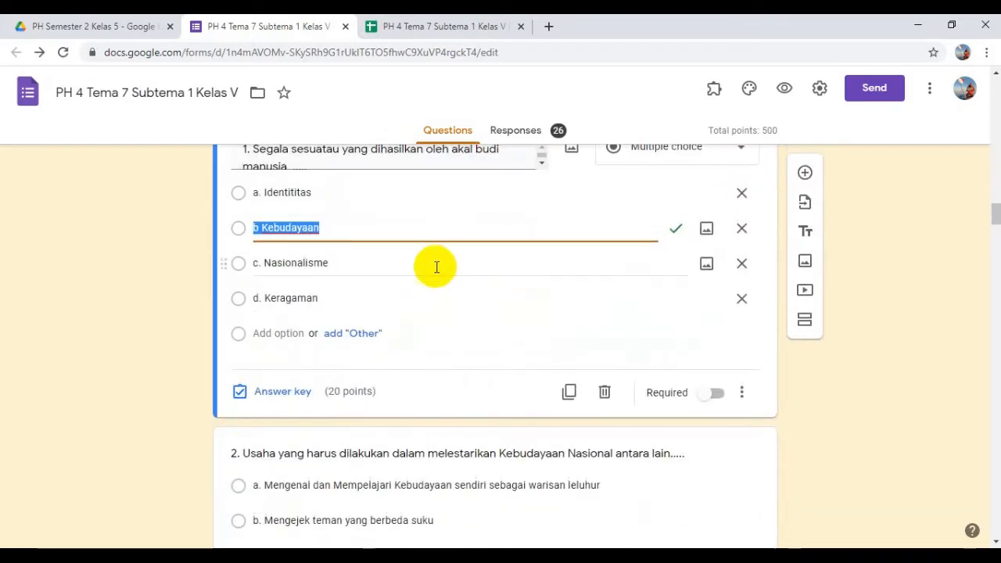
scroll(441, 264, down, 3)
click(472, 336)
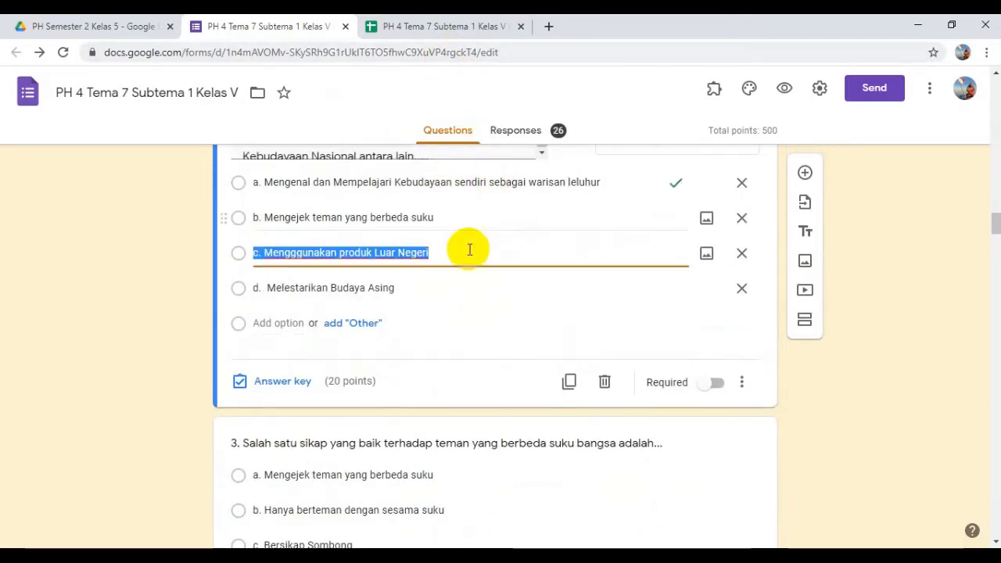
scroll(487, 278, down, 2)
scroll(541, 323, up, 3)
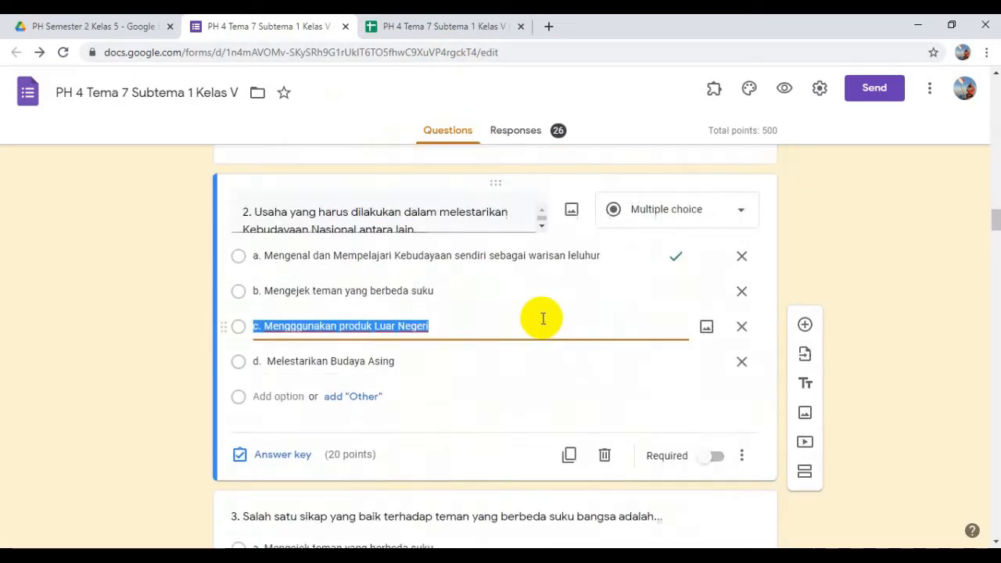
scroll(540, 318, up, 4)
click(525, 337)
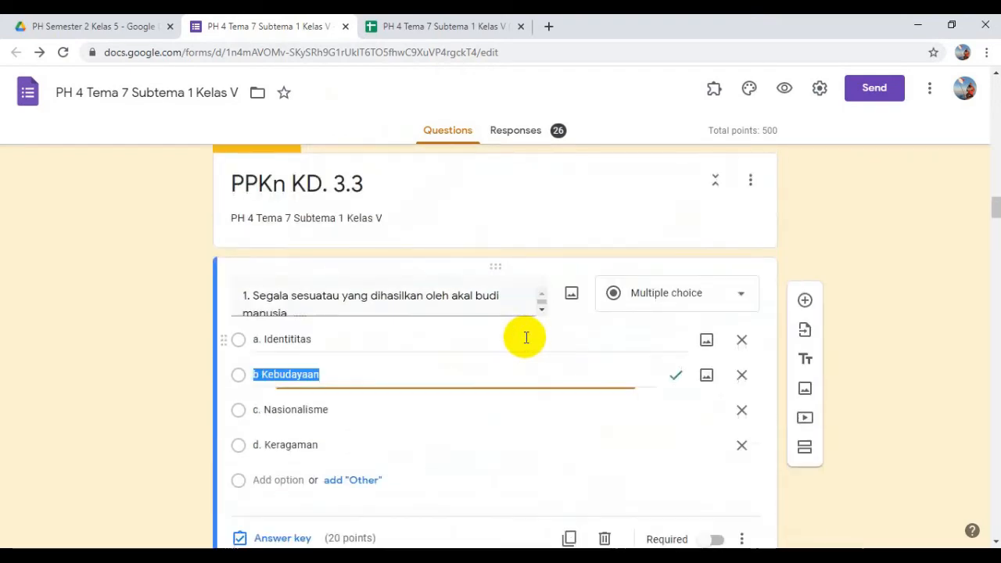
scroll(527, 337, down, 5)
click(536, 295)
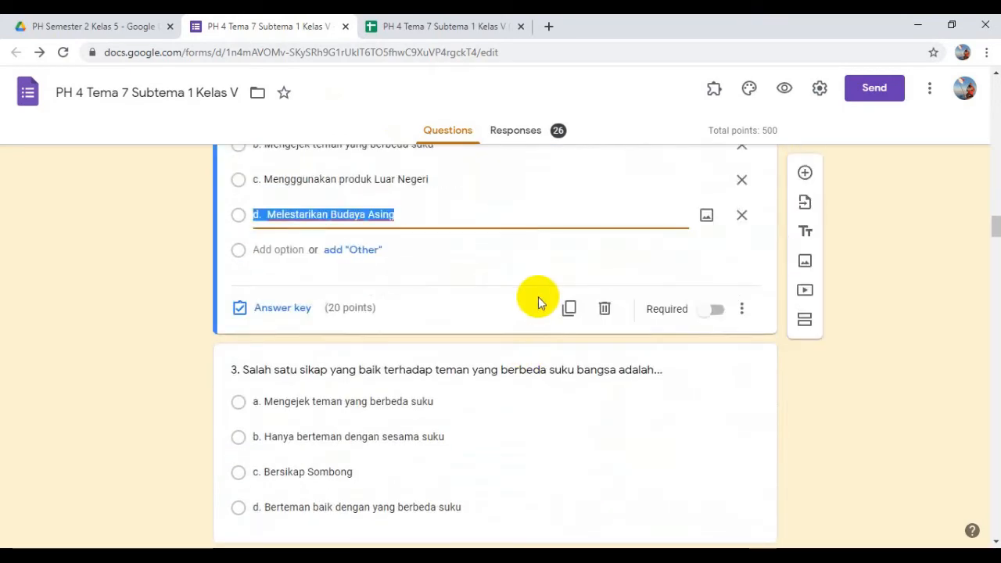
scroll(544, 288, down, 3)
click(532, 318)
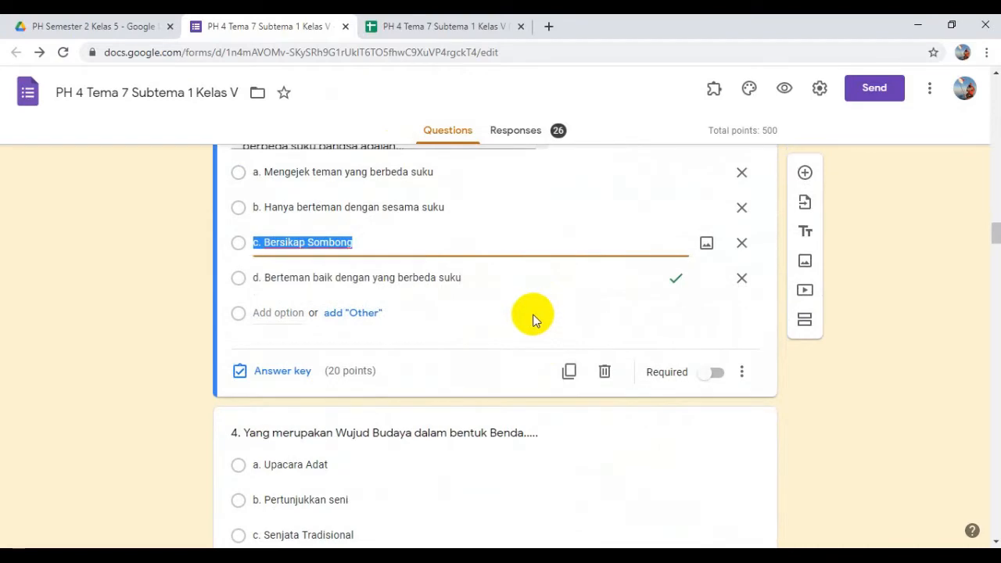
scroll(534, 320, down, 3)
click(513, 341)
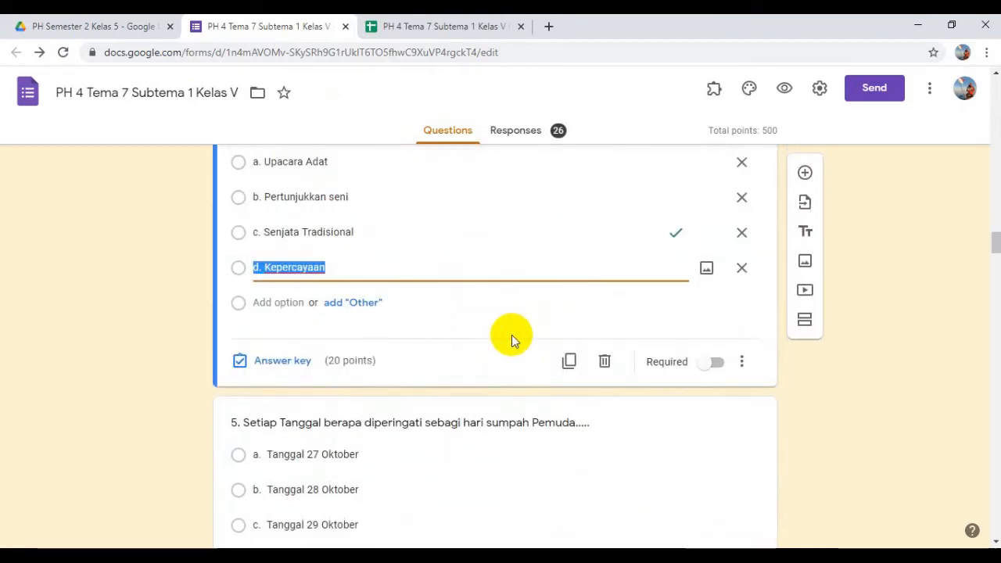
- Return to the responses sheet and compare the row 2 answers to PPKn questions 1 to 4 with the form's correct options
click(447, 26)
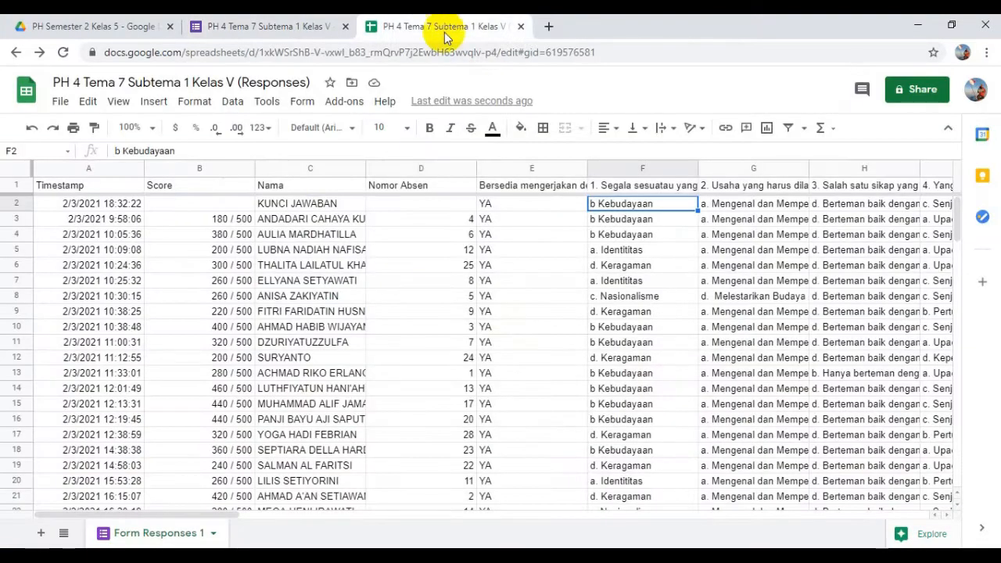
key(Right)
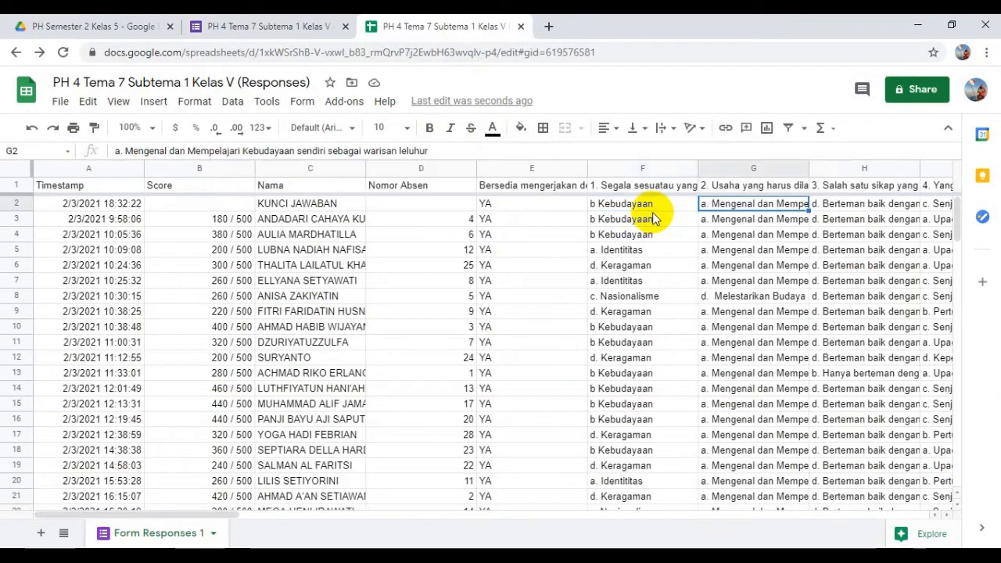
click(643, 205)
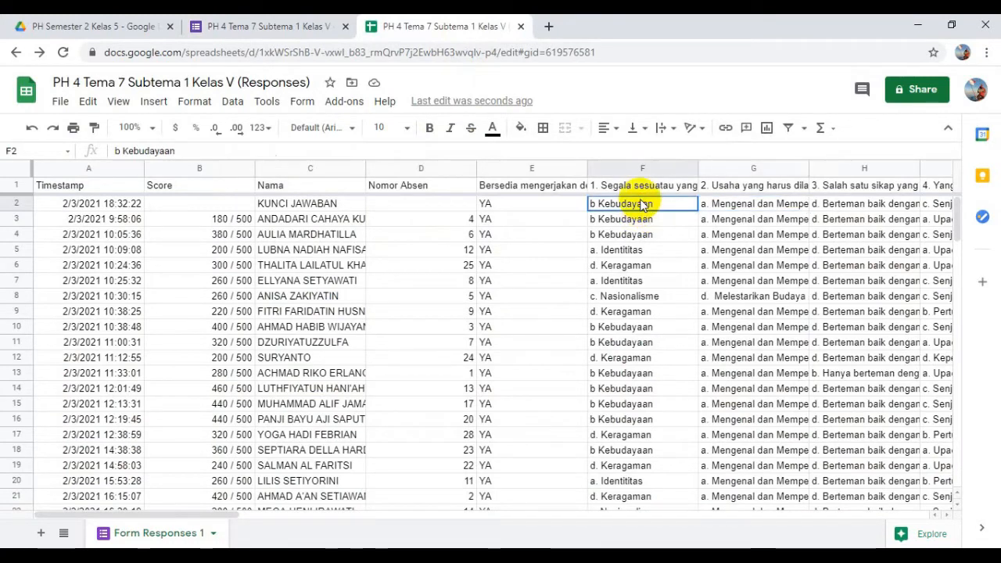
key(Right)
key(Right)
key(Right)
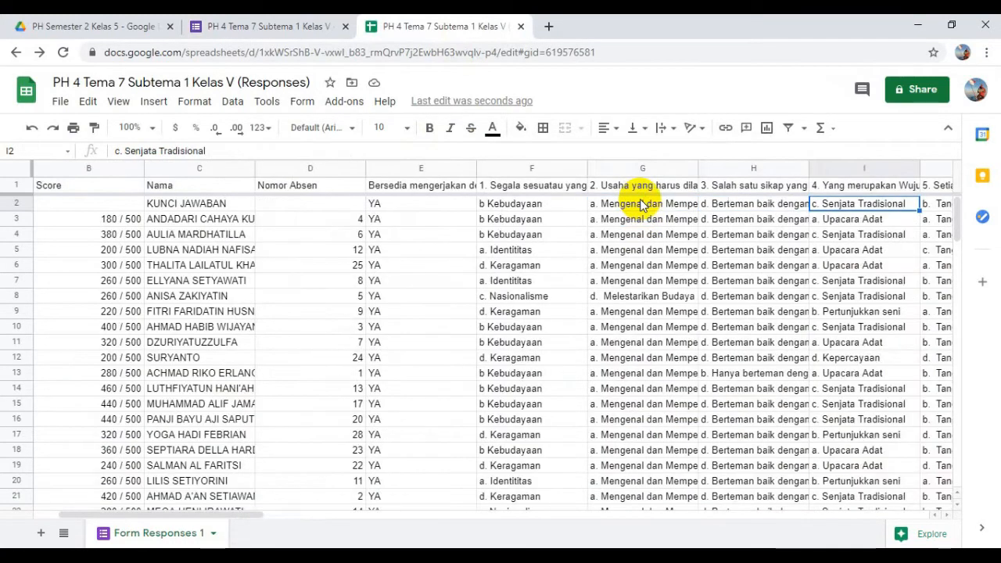
- Check the form's correct option for PPKn question 5 against row 2 of the sheet, and view that row's first Bahasa Indonesia answers
click(290, 24)
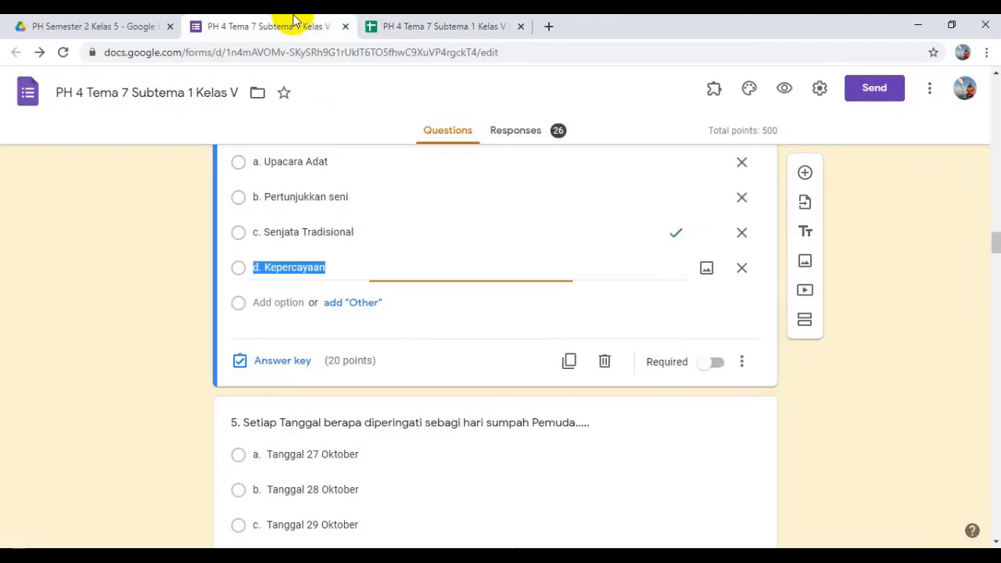
scroll(327, 294, down, 2)
click(407, 375)
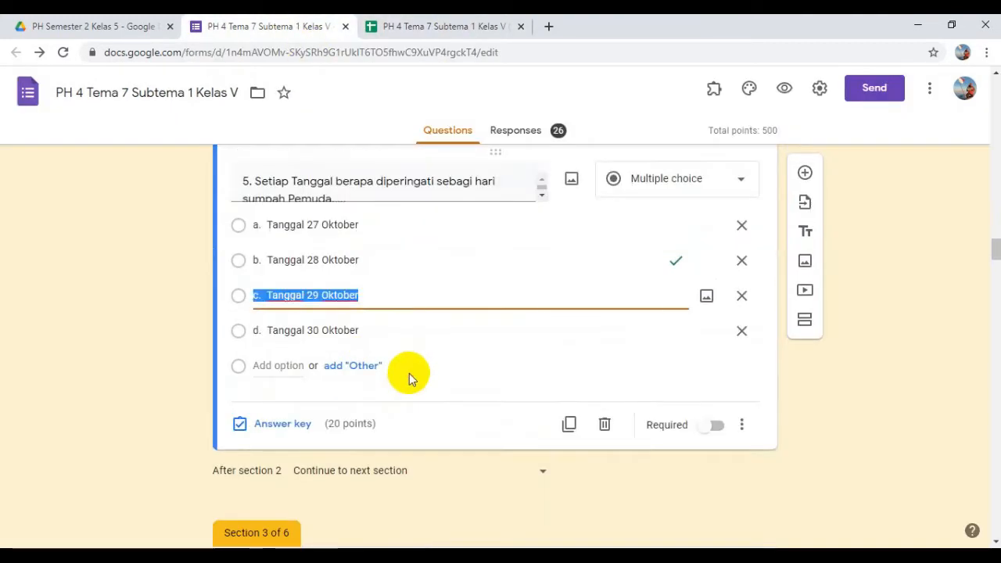
click(462, 24)
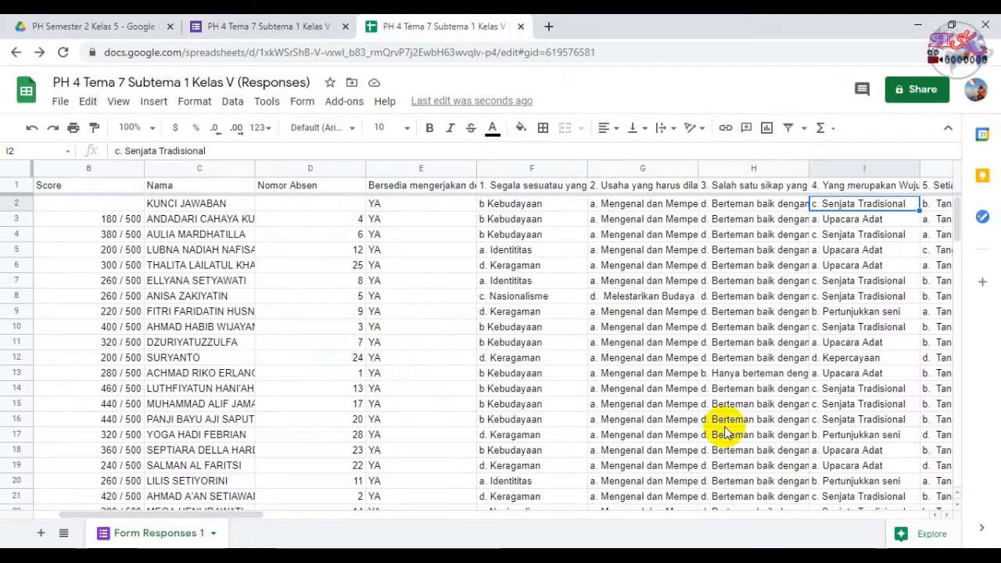
key(Right)
key(Right)
key(Right)
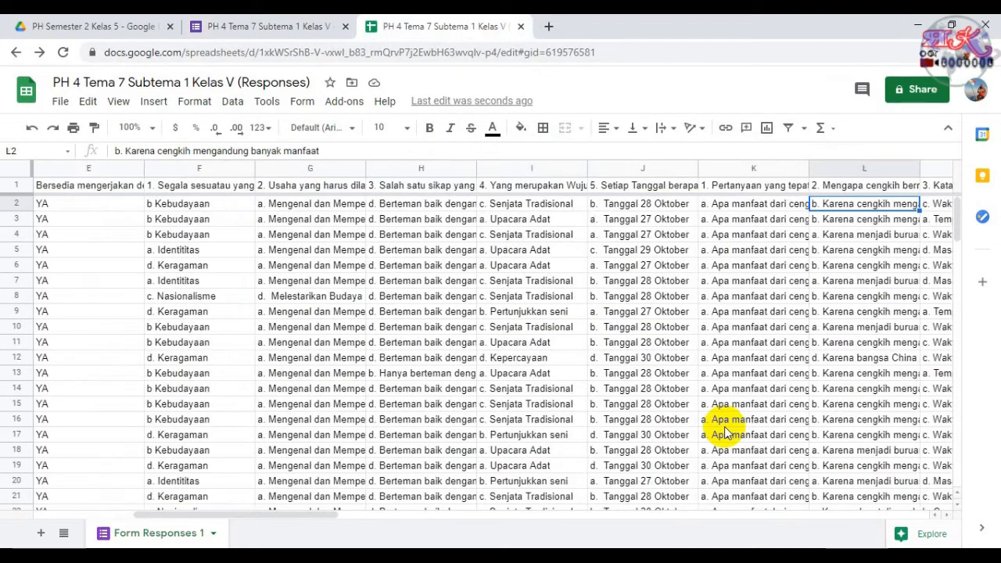
key(Right)
key(Right)
key(Left)
key(Left)
key(Left)
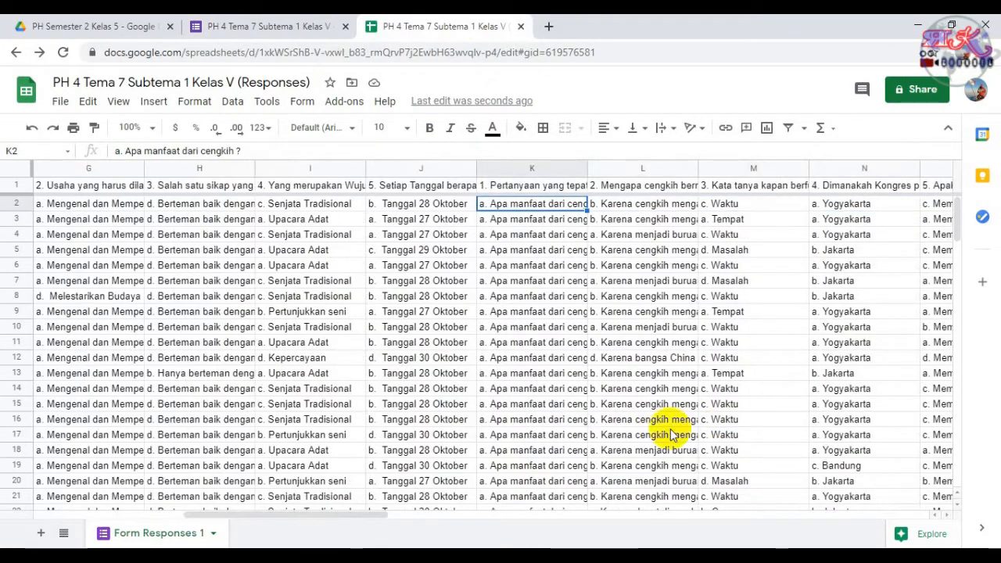
- Switch to the form and check which options are marked correct for BAHASA INDONESIA KD 3.5 questions 1 and 2
click(268, 24)
scroll(360, 313, down, 4)
scroll(365, 316, down, 4)
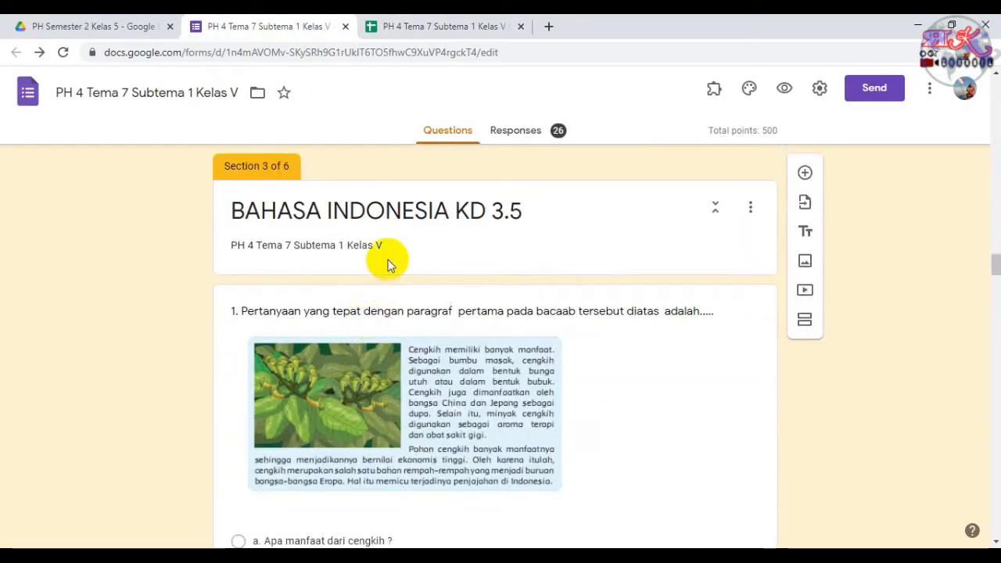
scroll(320, 324, up, 3)
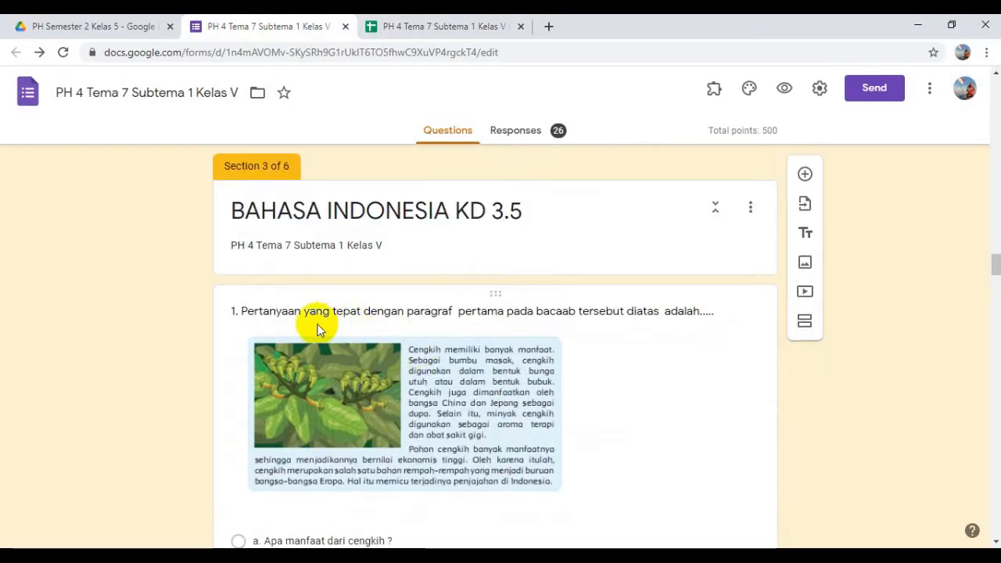
scroll(496, 336, down, 4)
click(489, 323)
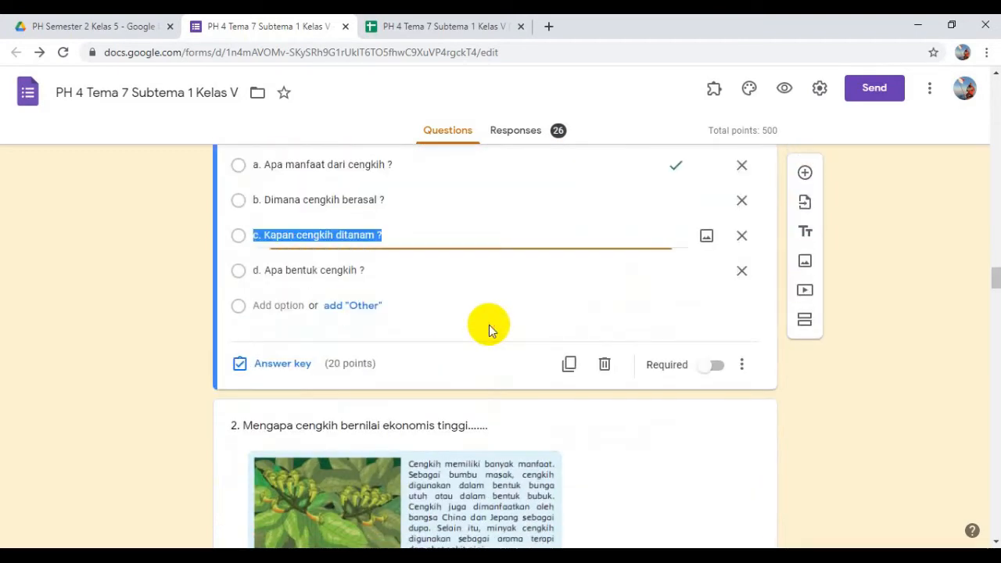
scroll(477, 316, down, 4)
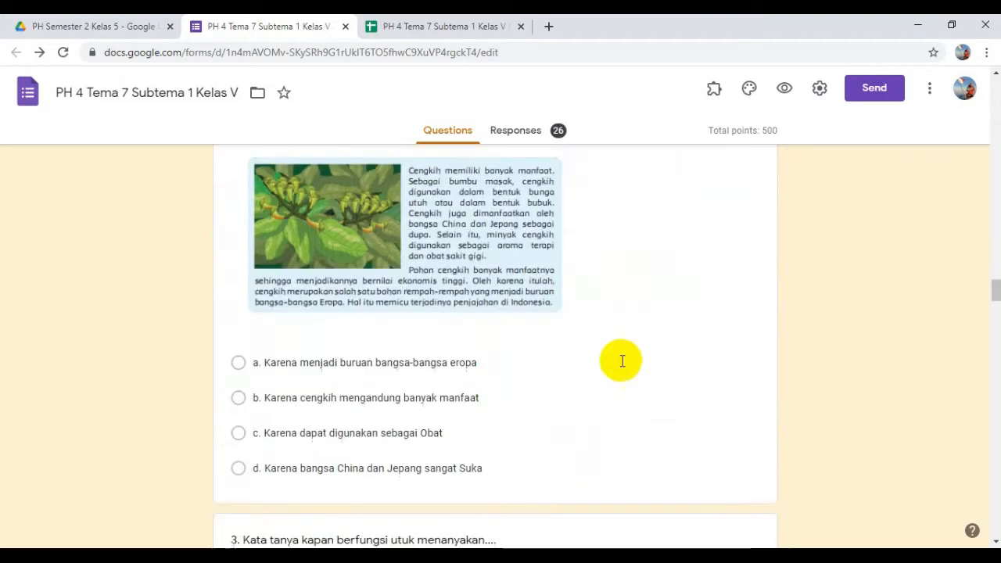
click(639, 334)
- Open Bahasa Indonesia questions 3 to 5 one after another to check which option is marked correct in each
scroll(639, 338, down, 7)
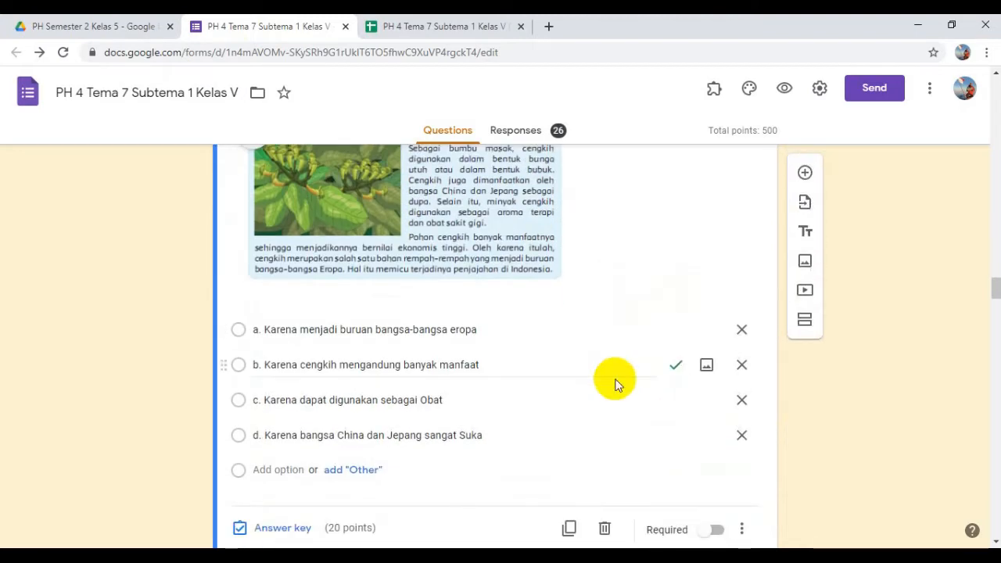
click(523, 401)
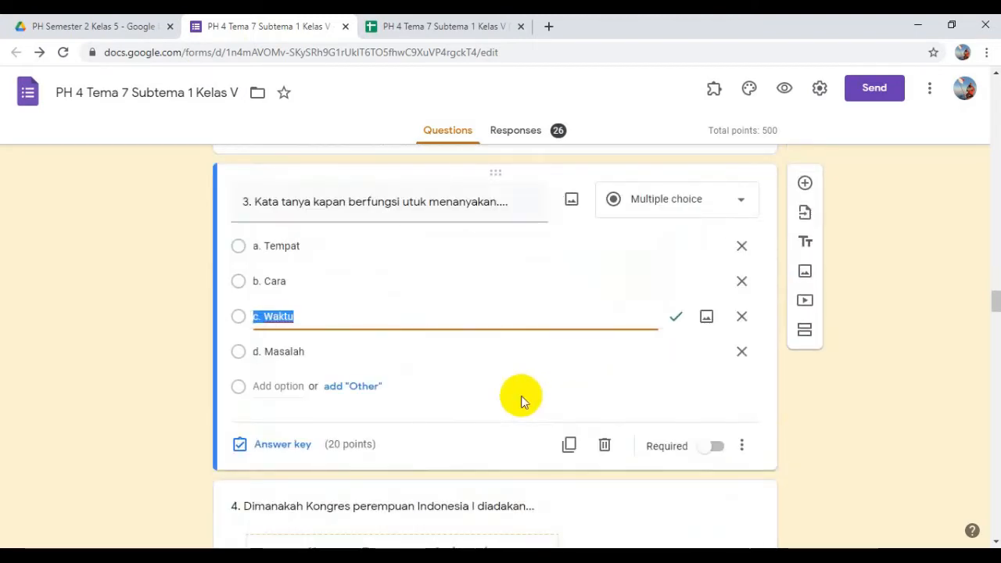
scroll(522, 401, down, 8)
click(511, 334)
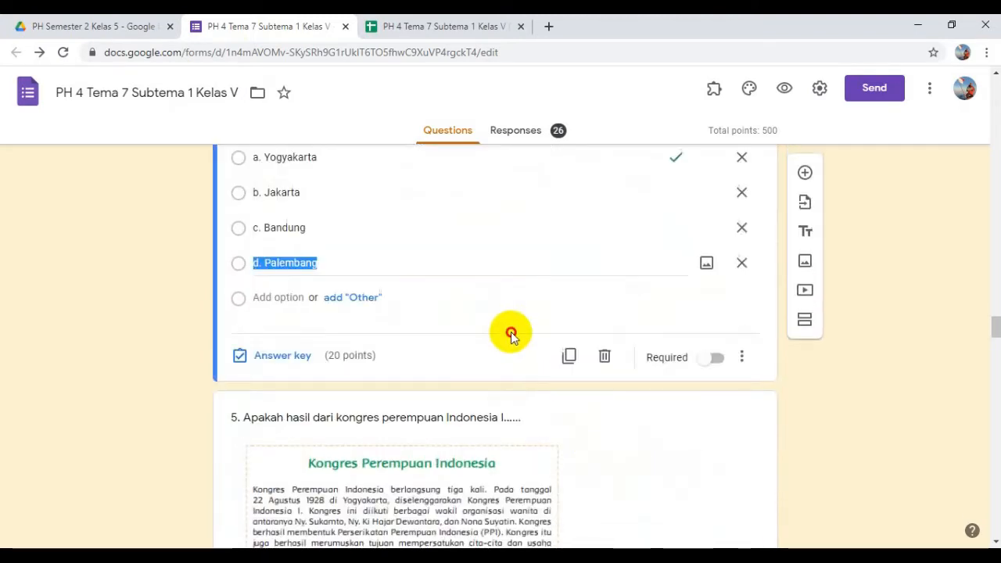
scroll(511, 331, up, 2)
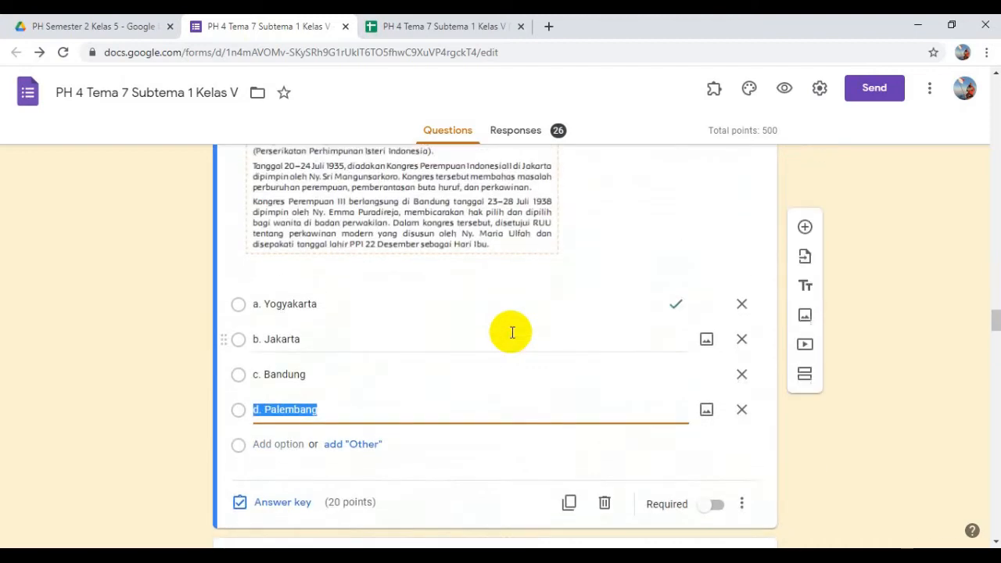
scroll(511, 331, down, 4)
click(611, 435)
scroll(612, 434, down, 5)
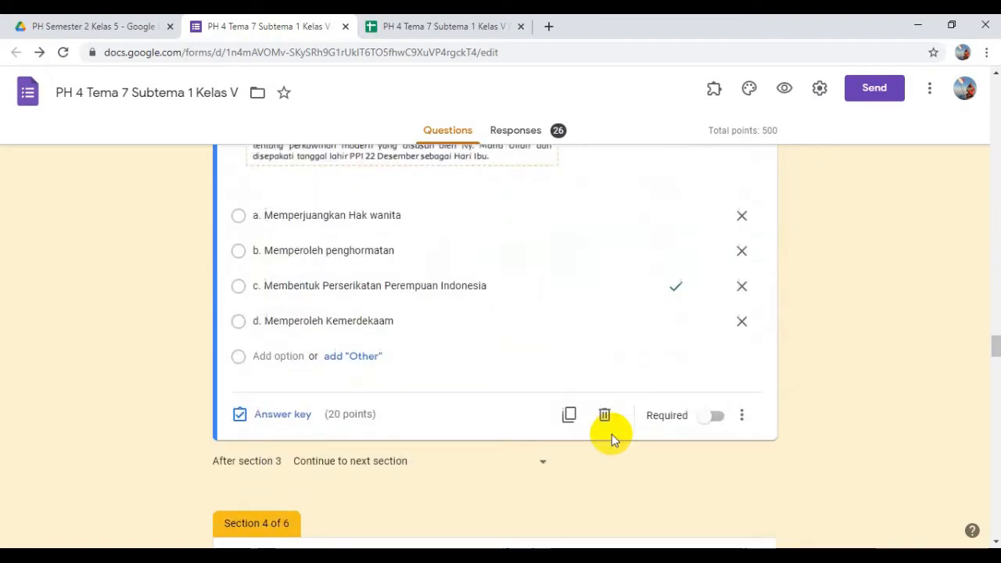
- Return to the responses sheet and compare the row 2 answers to Bahasa Indonesia questions 1 to 5 with the form's correct options
click(492, 22)
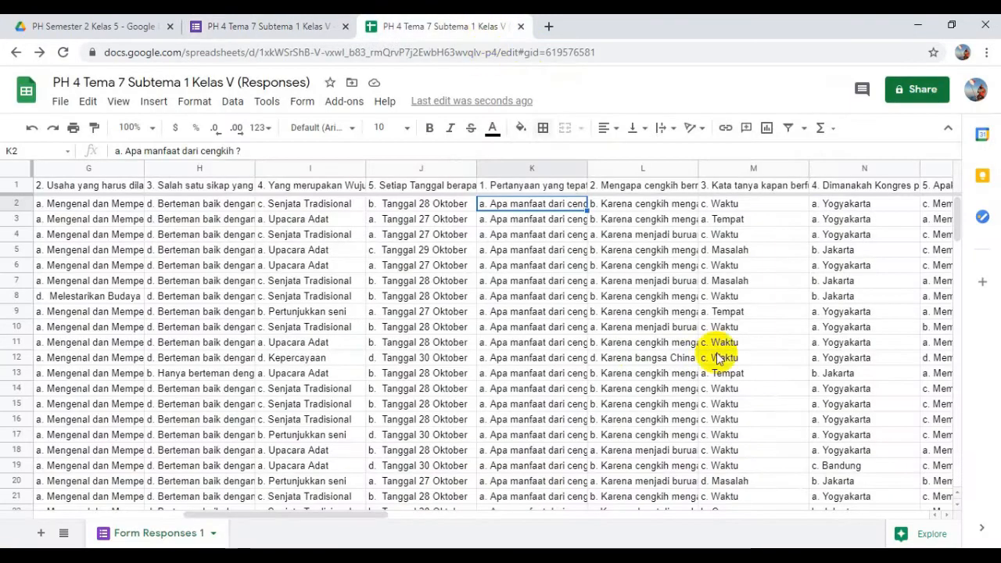
key(Right)
key(Right)
key(Right)
key(Right)
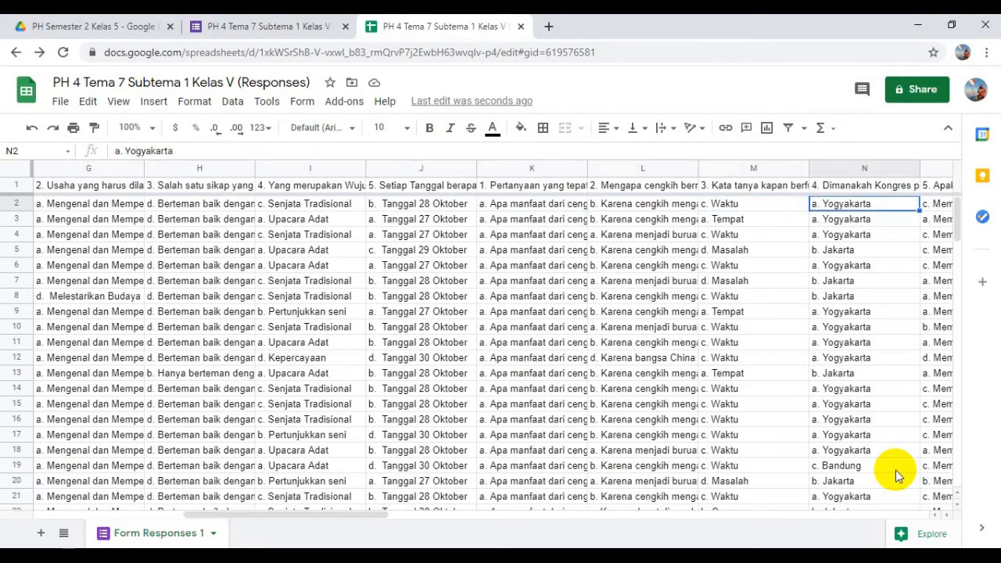
key(Right)
key(Right)
key(Right)
key(Right)
key(Right)
key(Right)
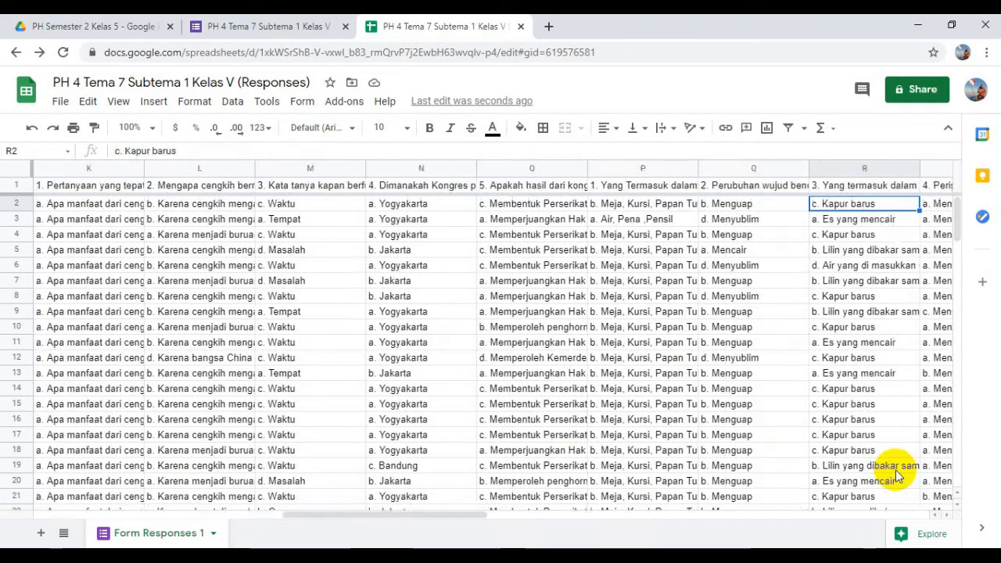
key(Left)
key(Left)
key(Left)
key(Left)
key(Left)
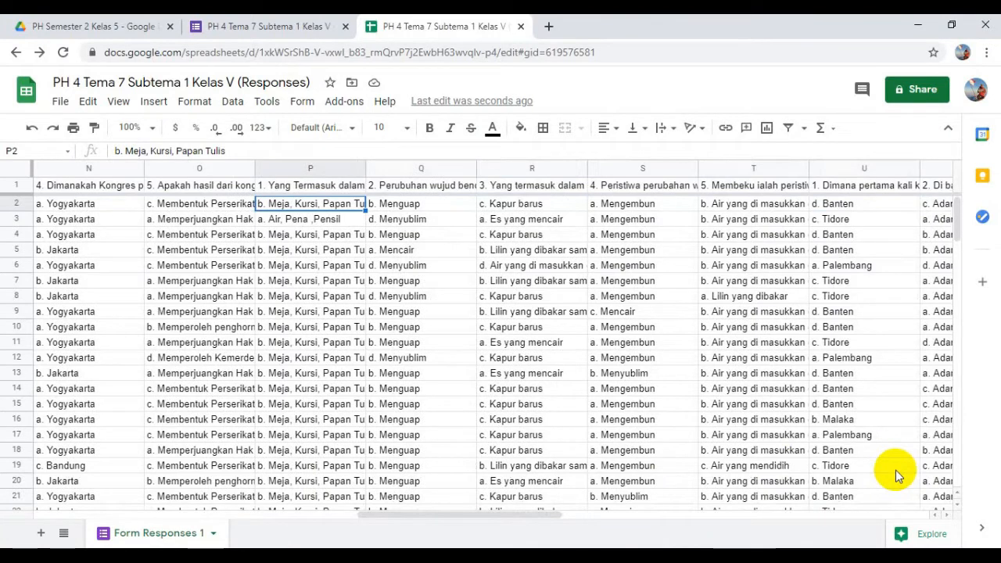
- Switch to the form and open Section 4 questions 1 to 5 in turn to check their correct options
click(238, 21)
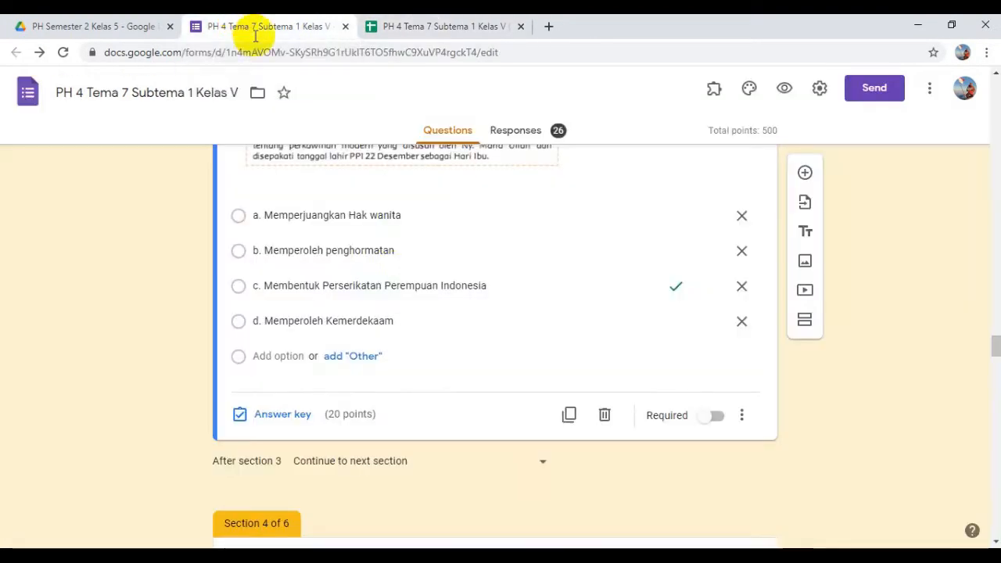
scroll(471, 407, down, 5)
click(518, 345)
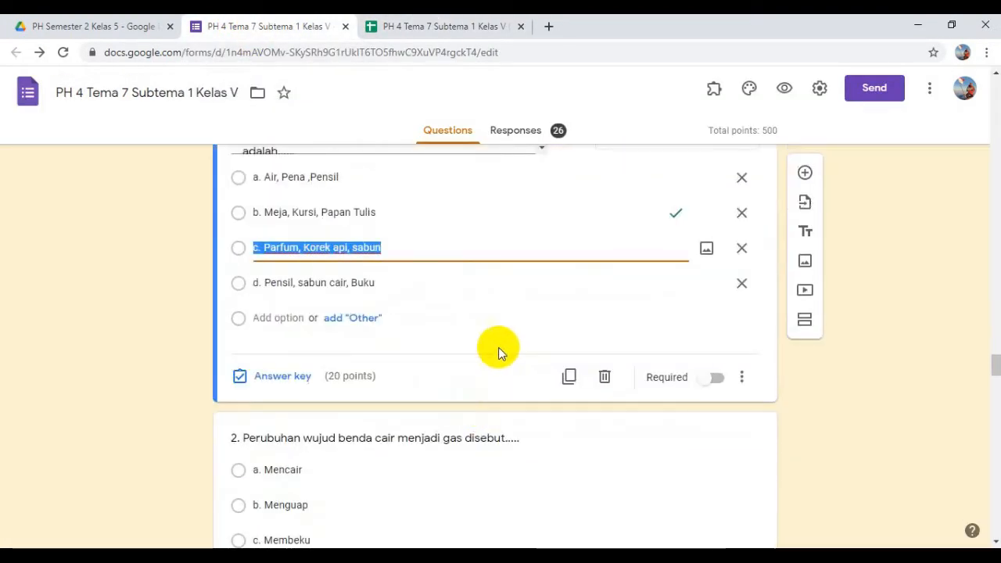
scroll(469, 337, down, 3)
click(485, 351)
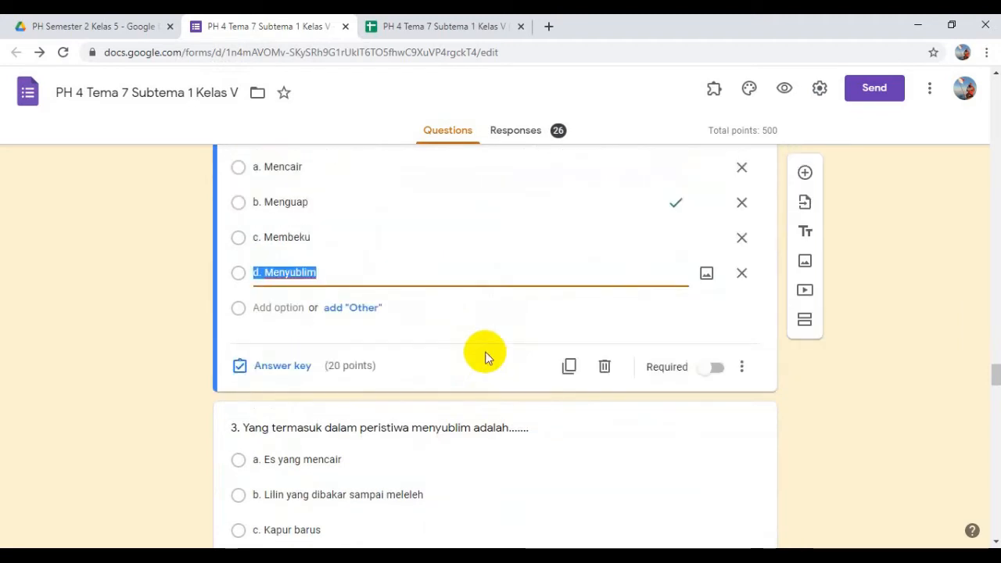
scroll(485, 354, down, 3)
click(485, 354)
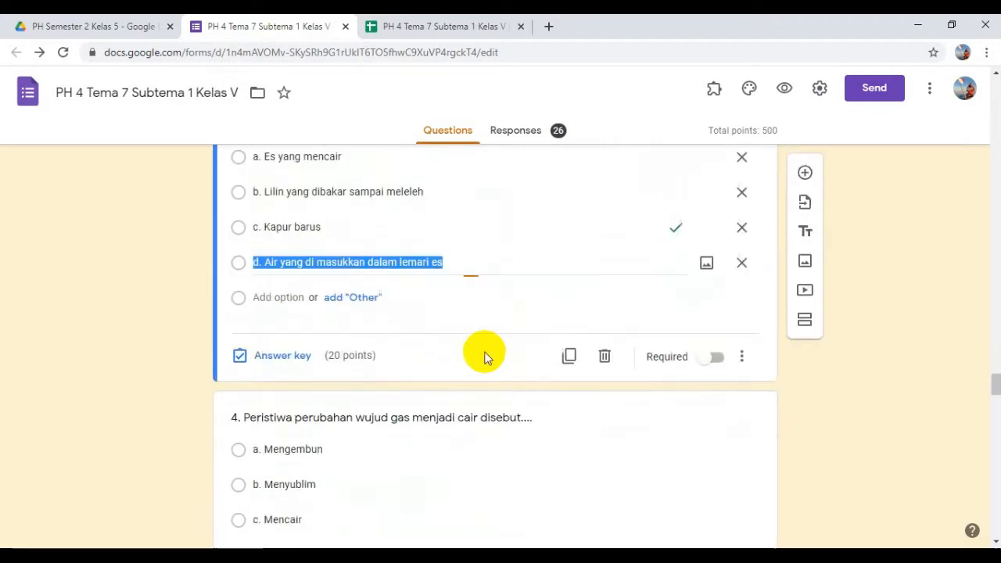
scroll(485, 357, down, 3)
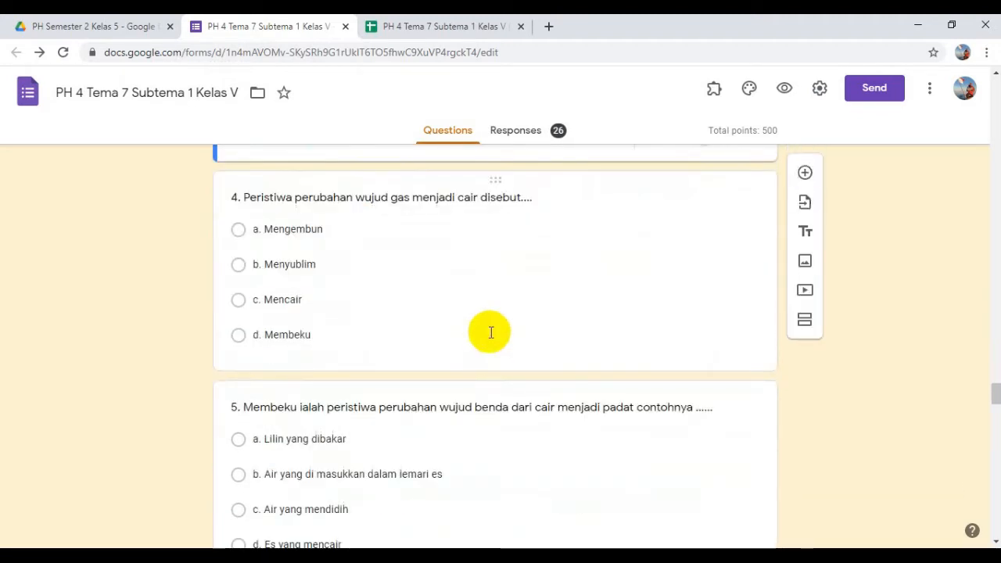
click(490, 333)
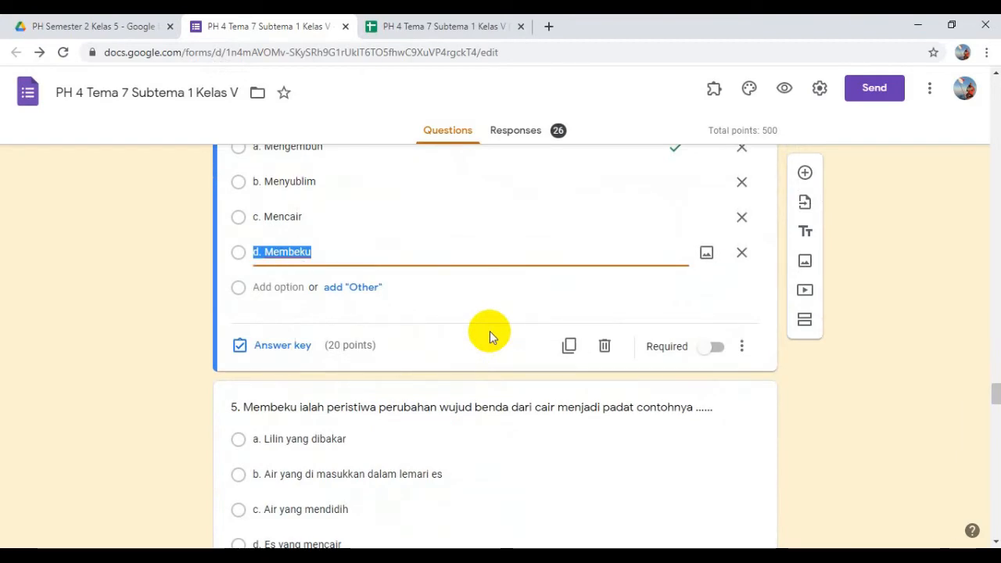
click(477, 474)
- Return to the responses sheet and compare the row 2 answers in columns P to T with Section 4's correct options
click(460, 25)
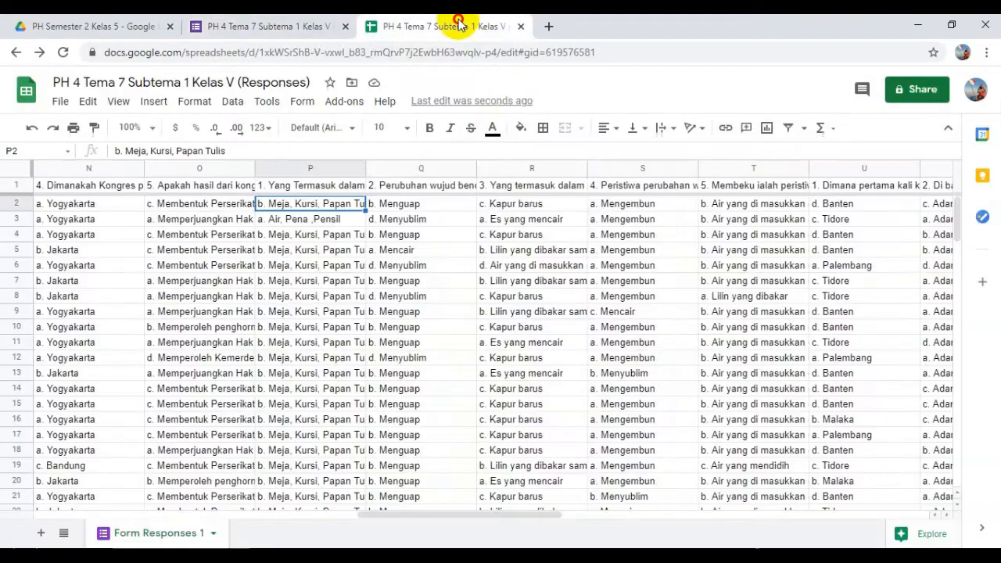
key(Right)
key(Right)
key(Right)
key(Right)
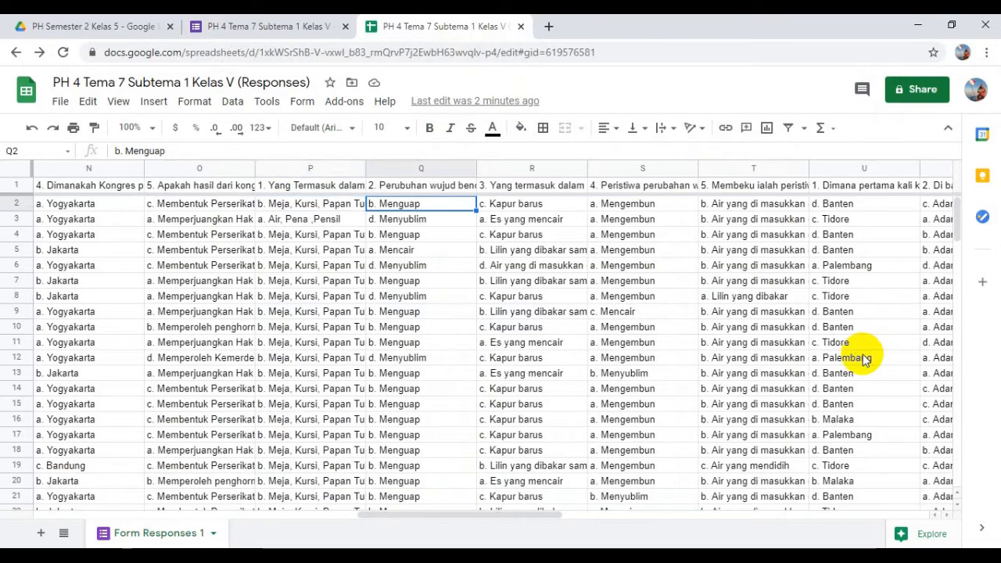
key(Right)
key(Right)
key(Right)
key(Right)
key(Right)
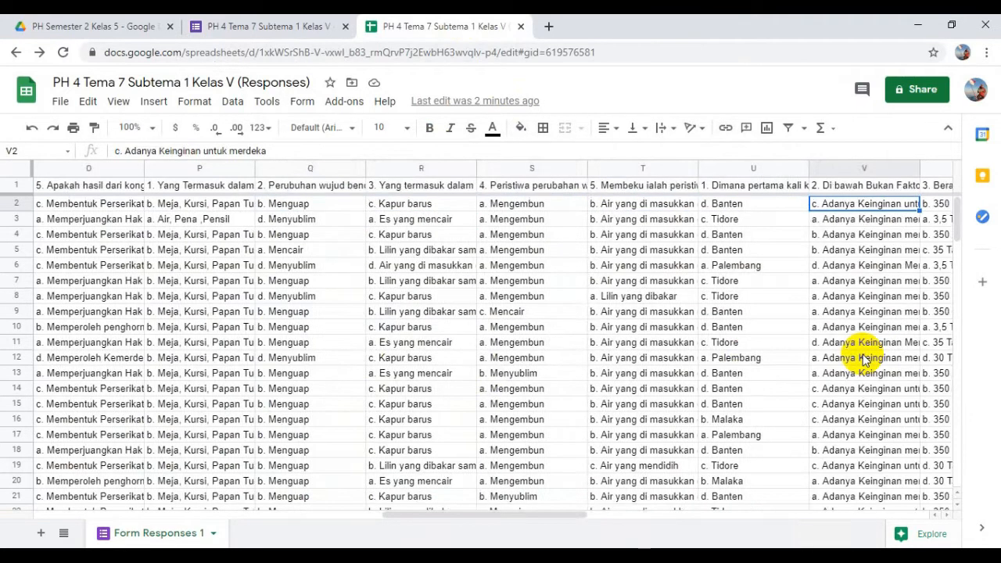
key(Left)
key(Left)
key(Left)
key(Left)
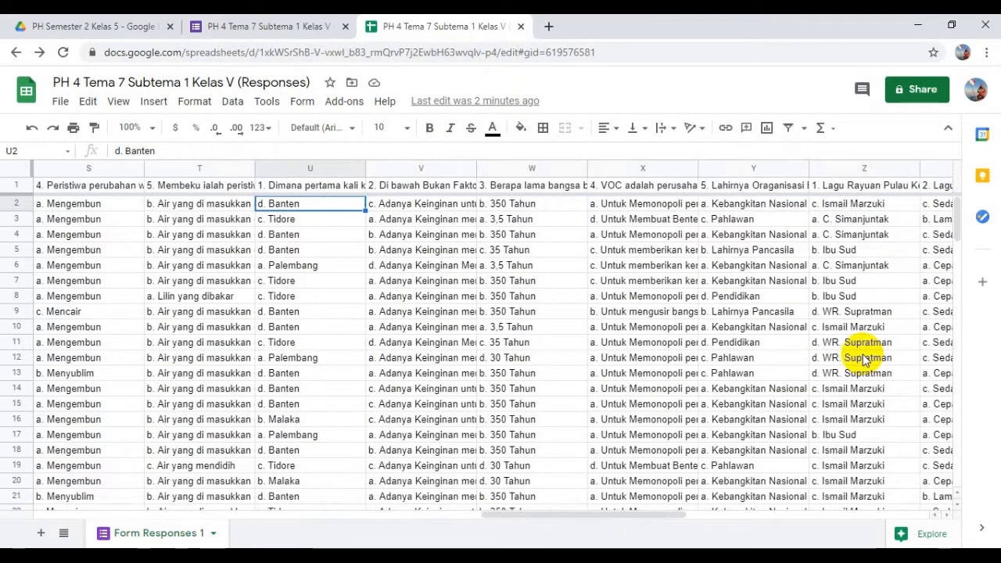
- Switch to the form and open IPS KD 3.4 questions 1 to 5 in turn to check which options are marked correct
click(227, 24)
scroll(438, 336, down, 5)
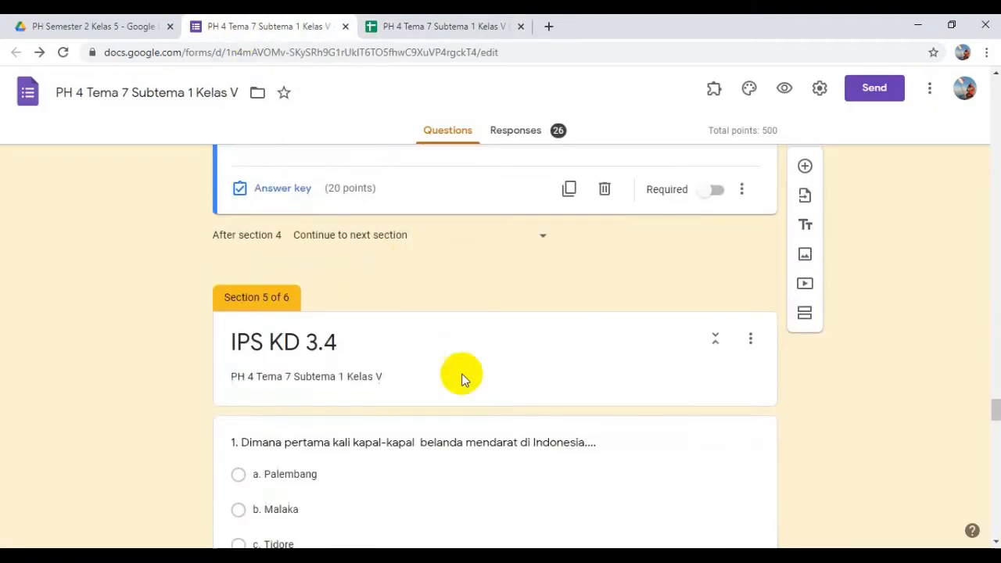
scroll(470, 388, down, 3)
click(509, 357)
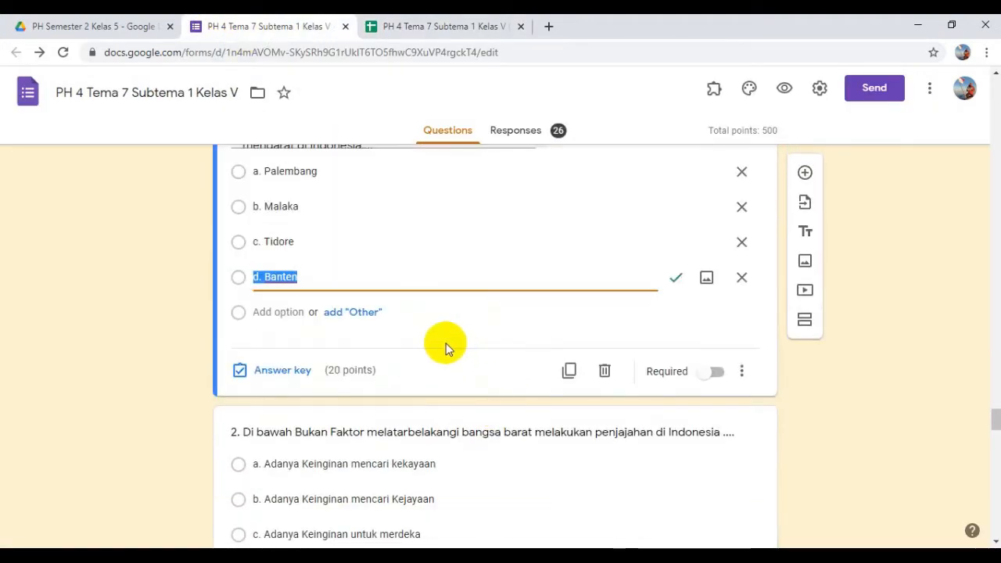
scroll(446, 349, down, 3)
click(469, 337)
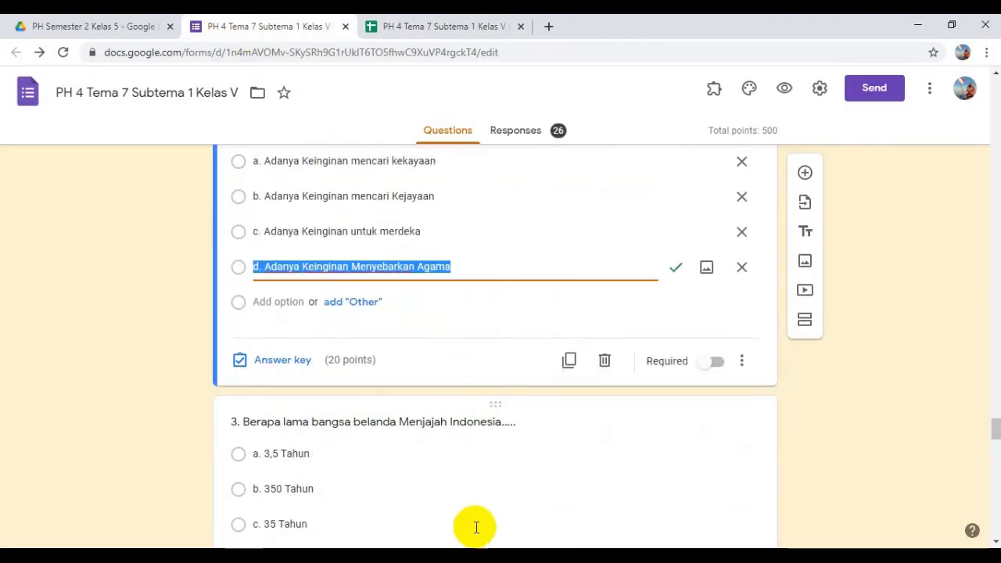
click(476, 526)
scroll(478, 510, down, 3)
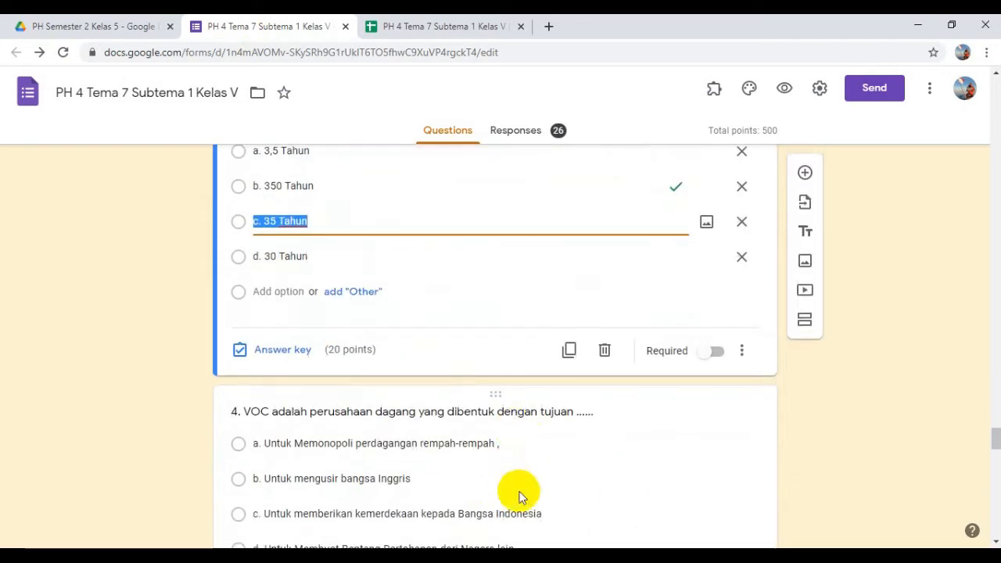
click(521, 484)
scroll(525, 462, down, 3)
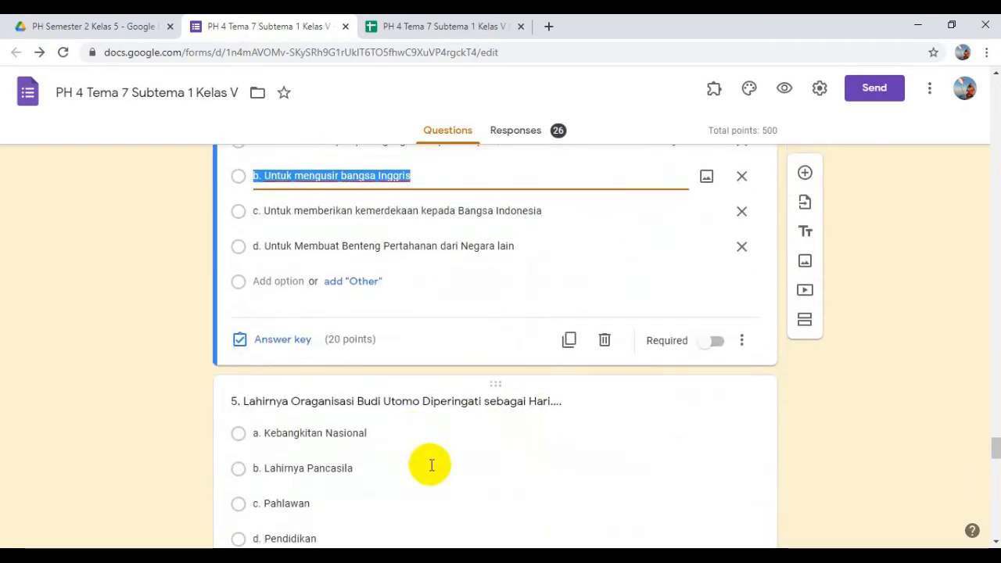
click(431, 467)
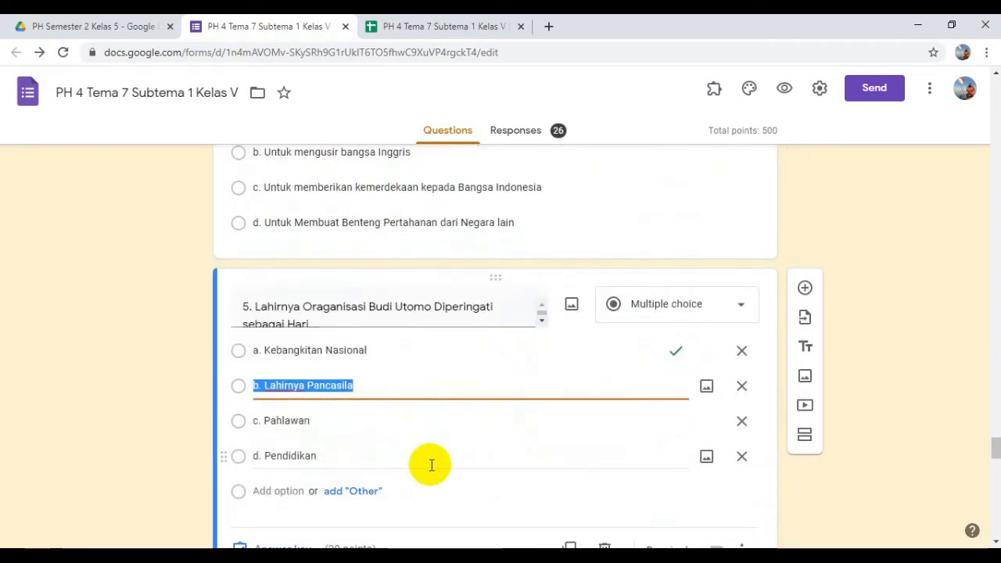
- In the responses sheet, replace the row 2 answer to IPS question 2 with "d. Adanya Keinginan Menyebarkan Agama" copied from cell V6
click(478, 23)
key(Right)
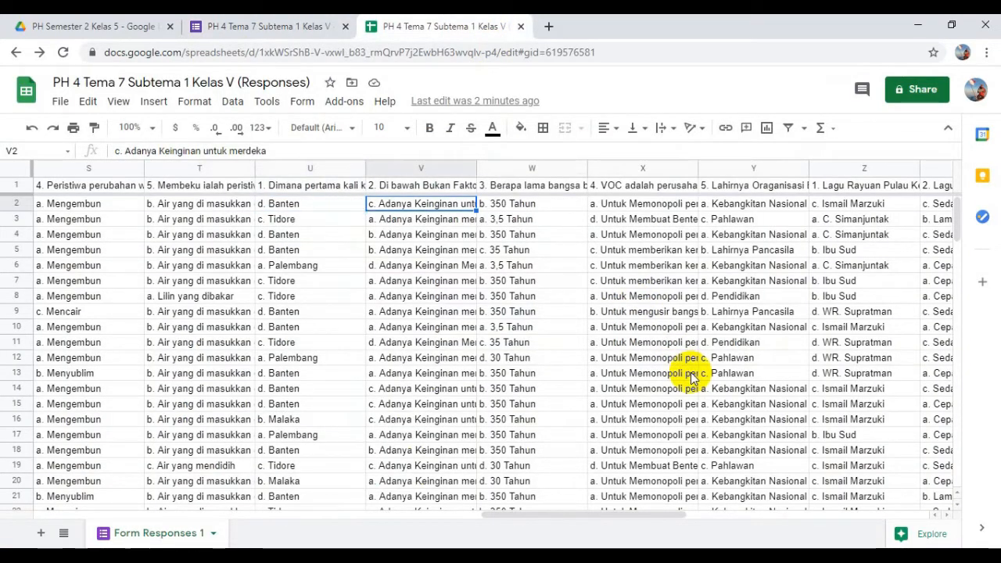
key(Down)
key(Down)
key(Down)
key(Down)
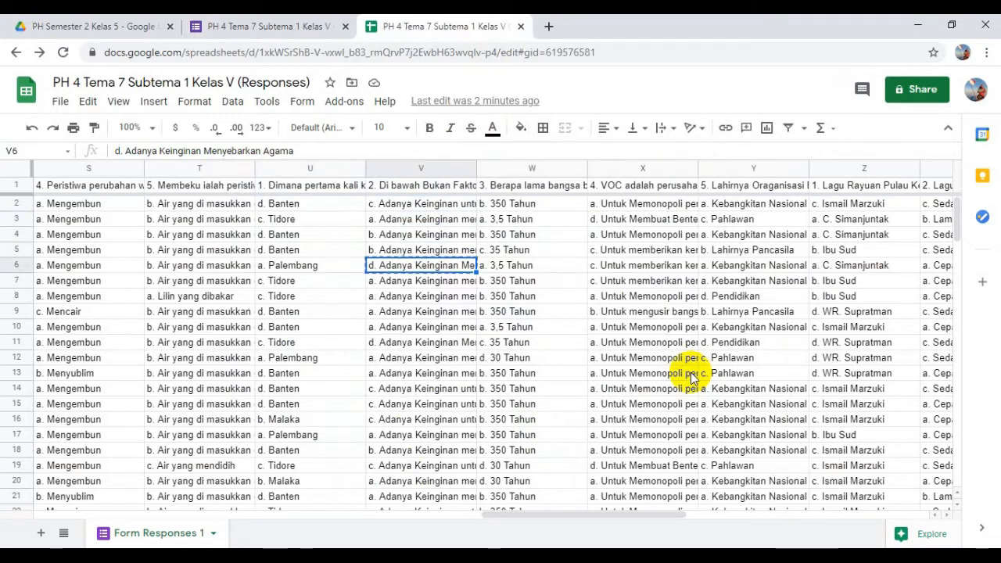
key(ctrl+c)
key(Up)
key(Up)
key(Up)
key(Up)
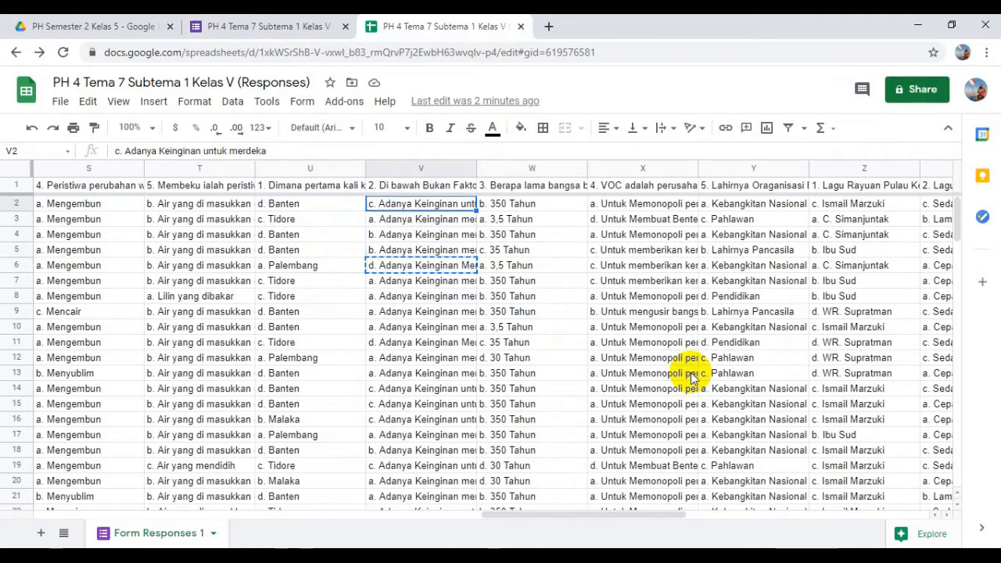
key(ctrl+v)
- Compare the row 2 answers to IPS questions 3 to 5 with the form's correct options
key(Right)
key(Right)
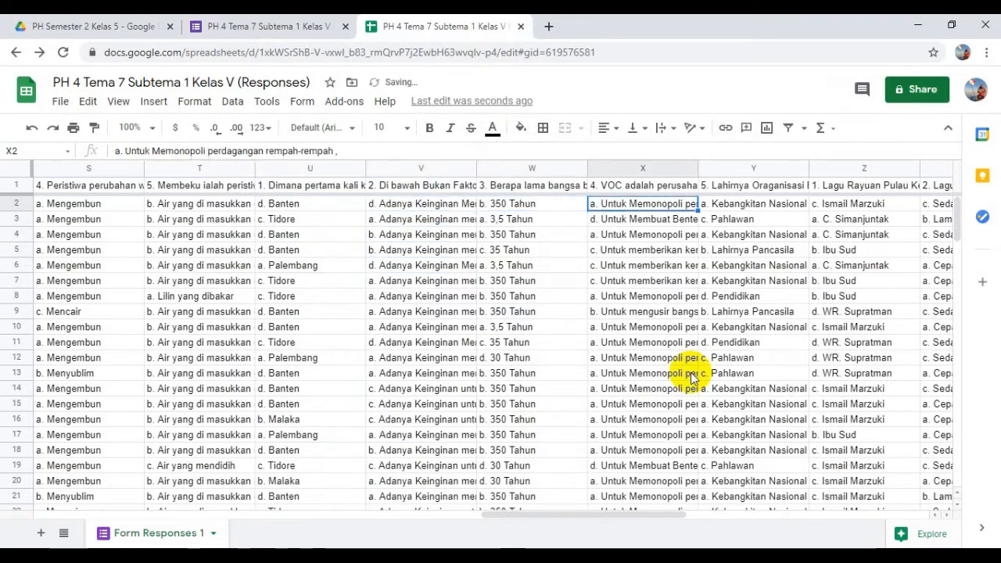
key(Right)
key(Right)
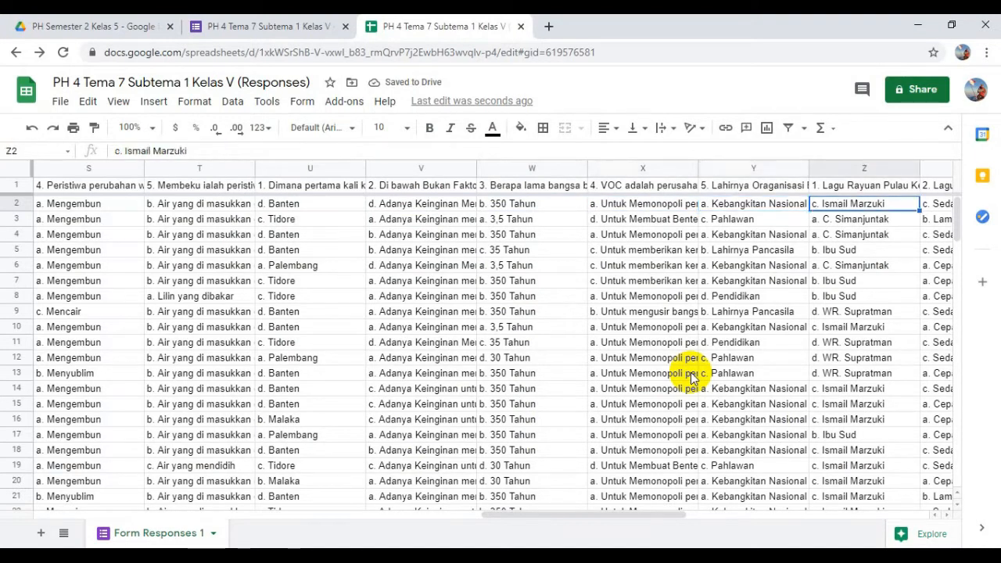
- Switch to the form and open questions 1 to 4 of the song section in turn to check which options are marked correct
click(268, 25)
scroll(478, 319, down, 1)
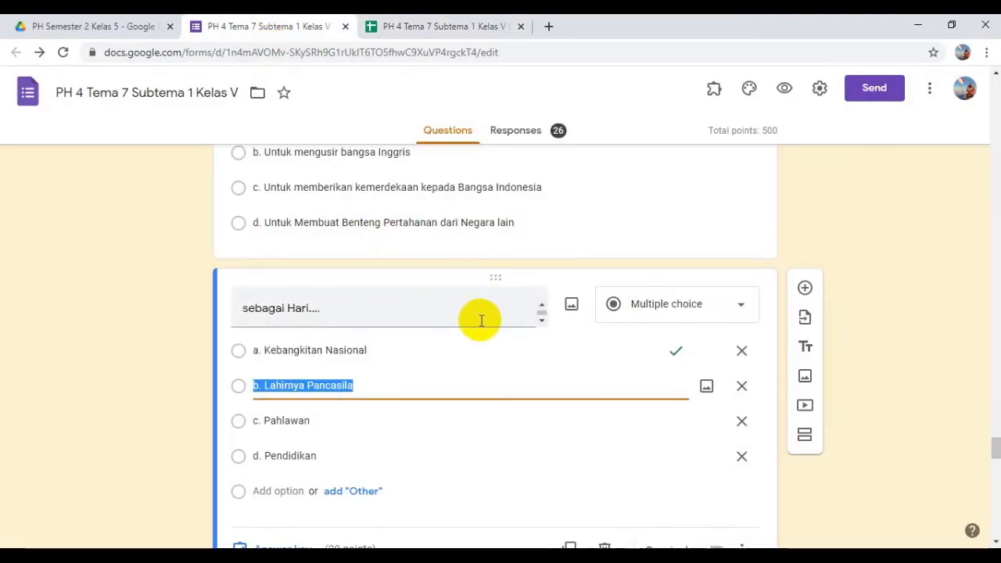
scroll(500, 375, down, 8)
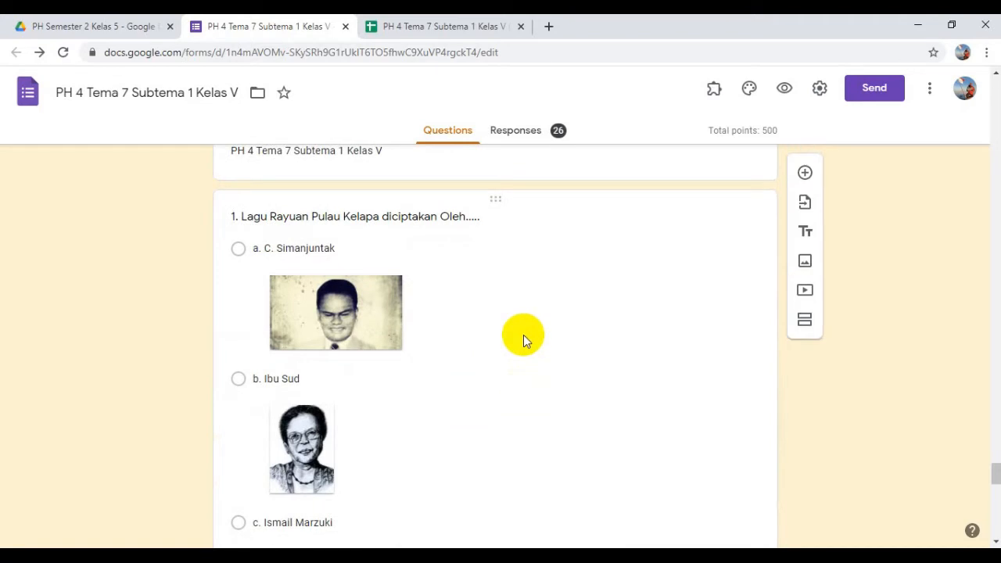
click(522, 338)
scroll(525, 340, down, 3)
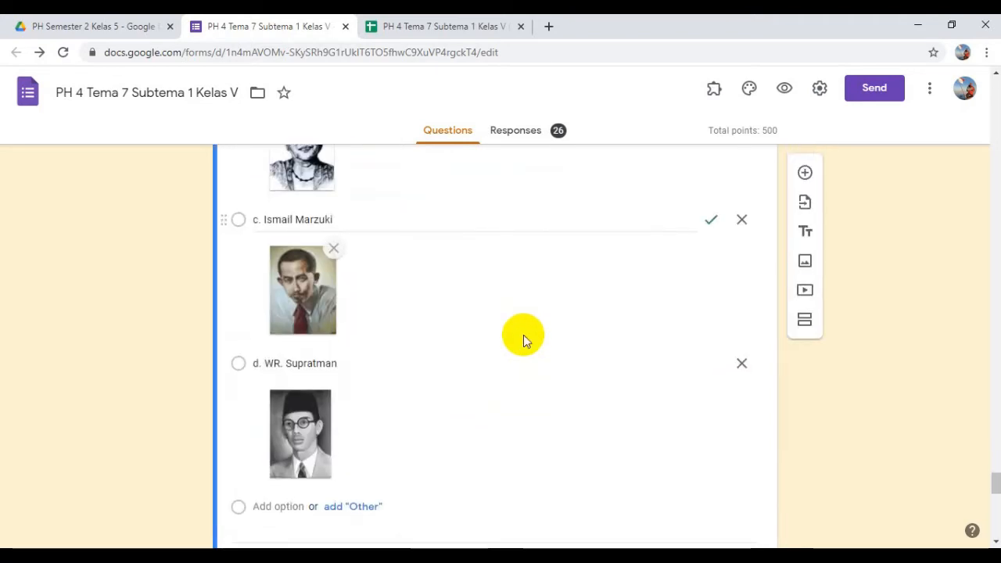
scroll(522, 337, down, 4)
click(522, 402)
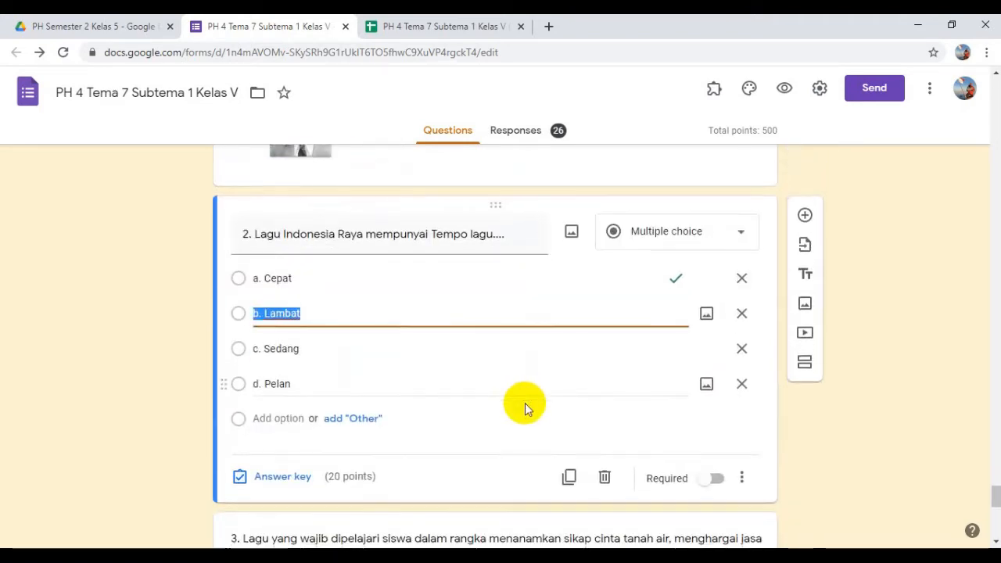
scroll(524, 408, down, 4)
click(524, 403)
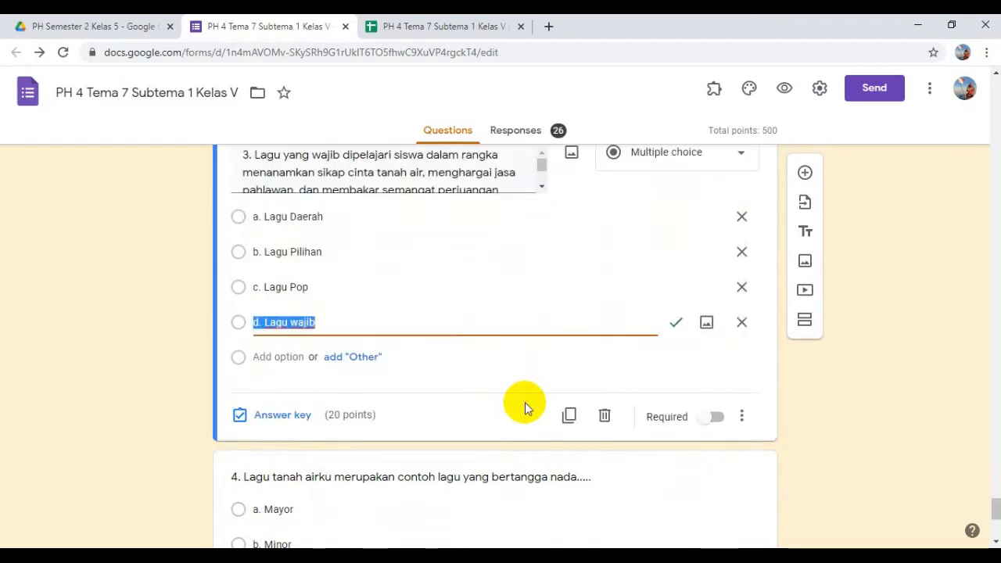
scroll(525, 403, down, 4)
click(539, 338)
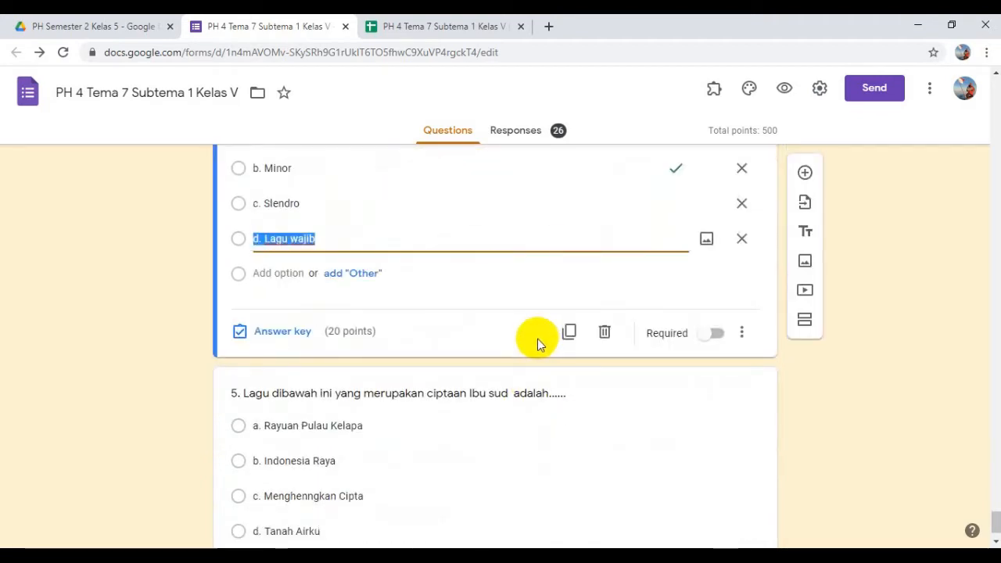
scroll(537, 339, down, 1)
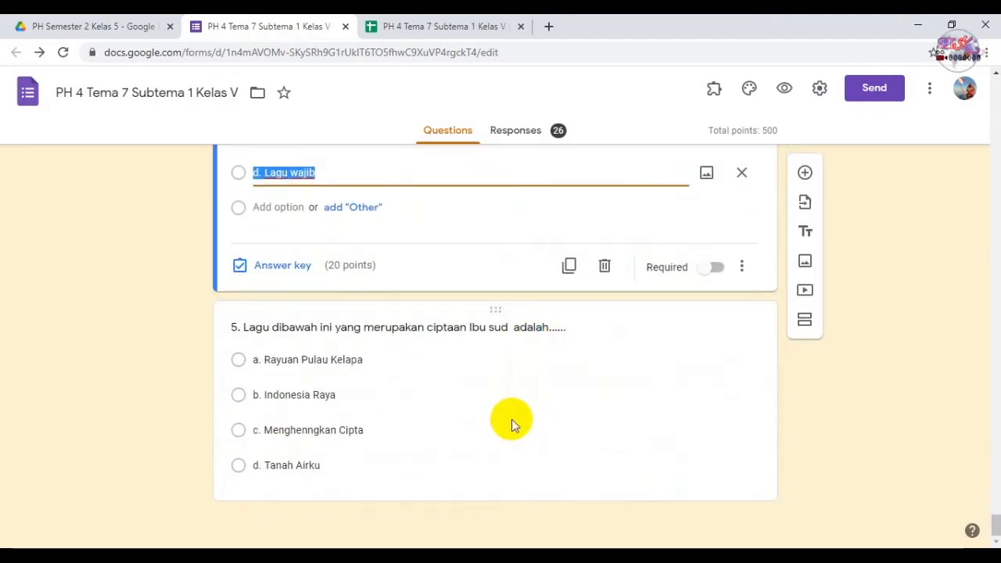
- Go back to the song section's first question and recheck the marked correct options for questions 1 to 5 one by one
scroll(512, 419, up, 8)
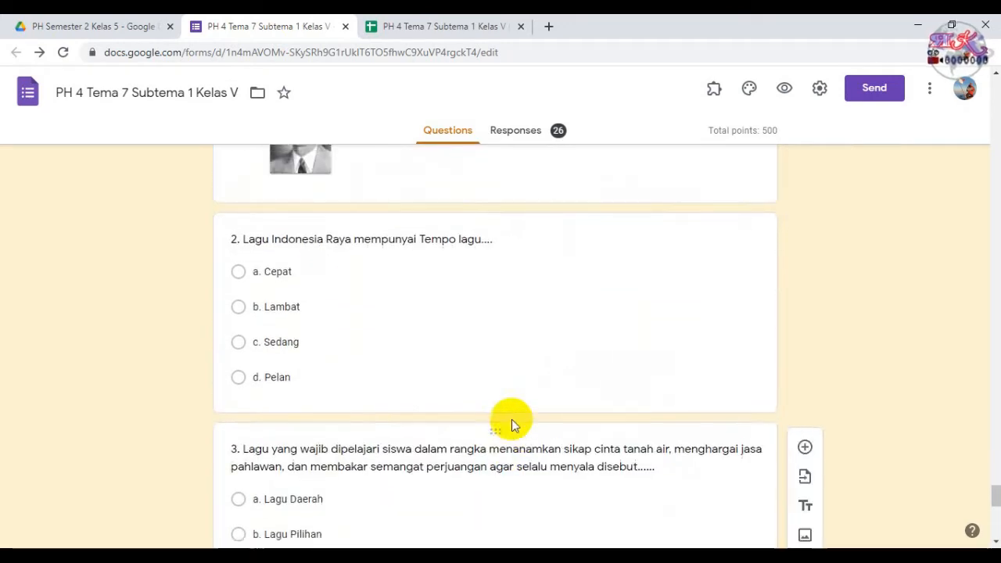
scroll(512, 419, up, 6)
click(532, 397)
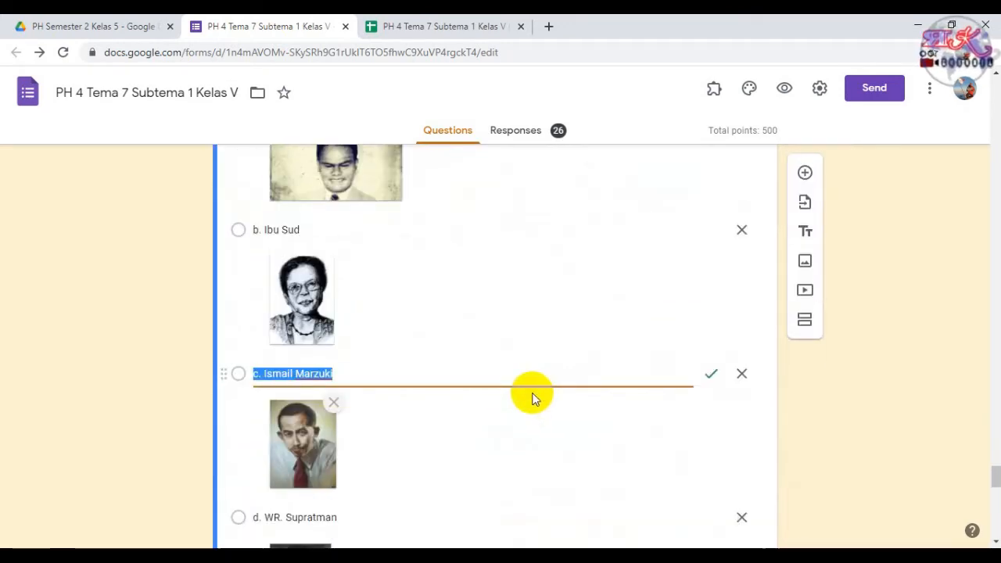
scroll(532, 397, up, 2)
scroll(532, 398, down, 4)
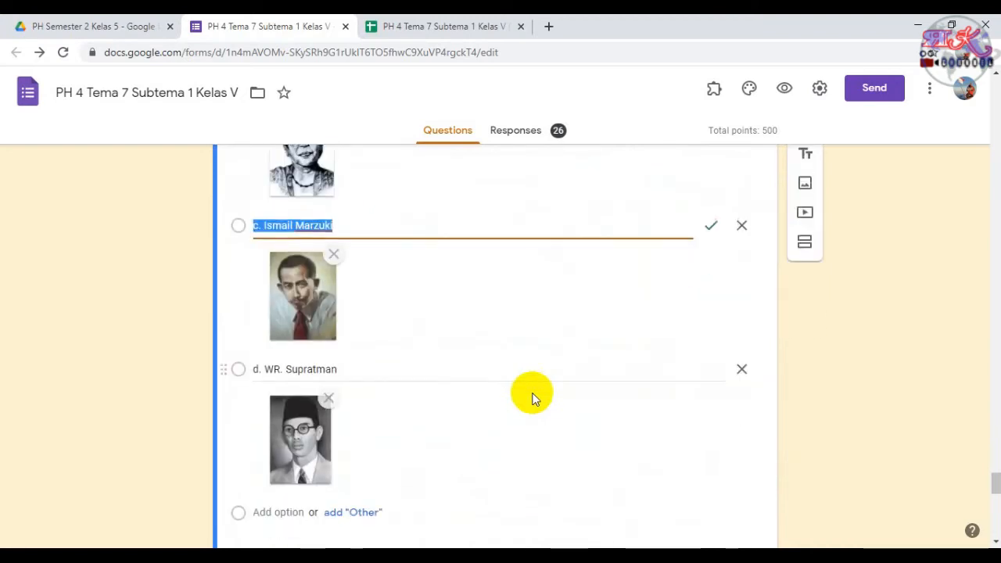
scroll(532, 398, down, 5)
click(532, 397)
scroll(532, 398, down, 3)
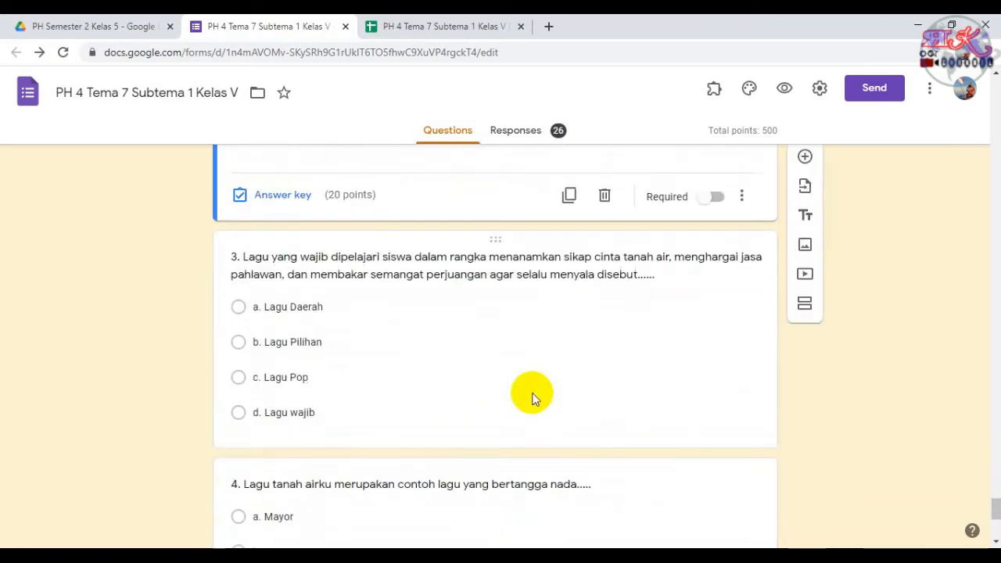
click(532, 398)
scroll(532, 397, down, 4)
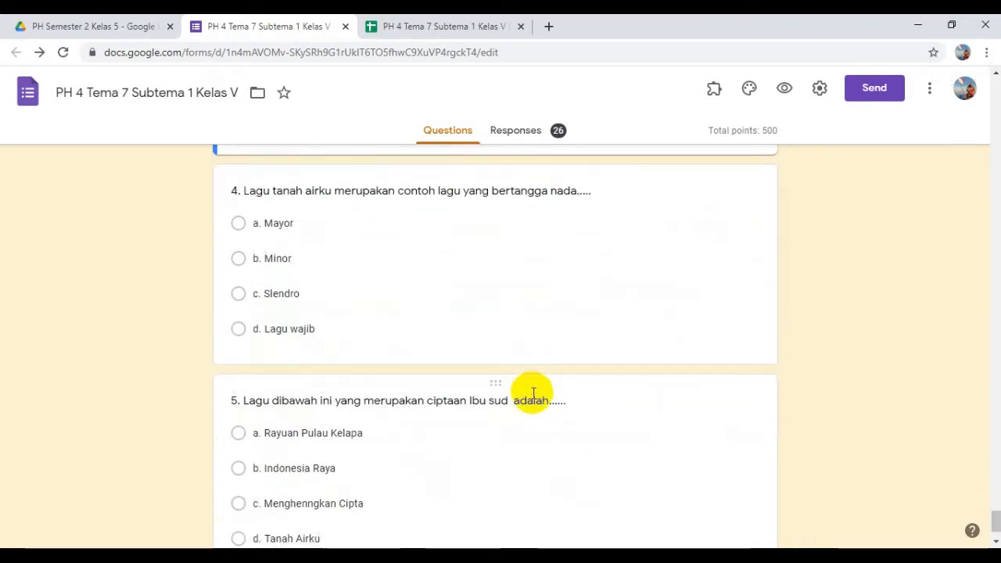
click(519, 357)
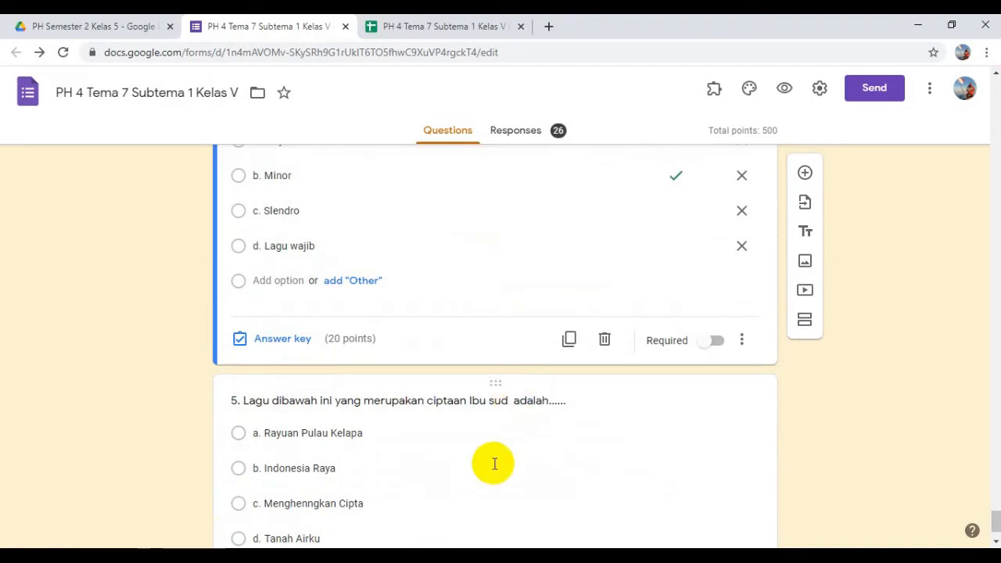
scroll(492, 463, down, 2)
click(503, 426)
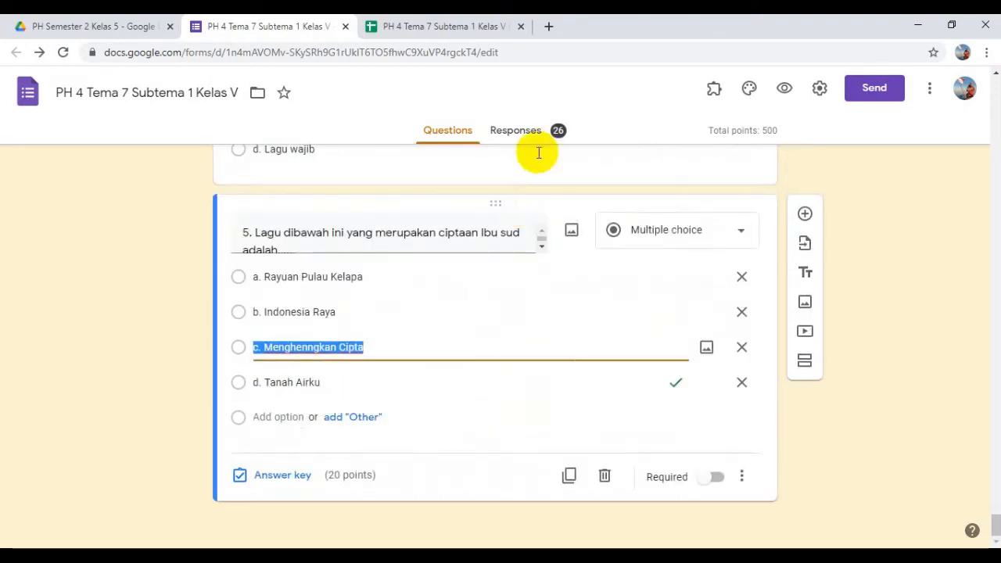
- In the responses sheet, replace the row 2 answer to the Indonesia Raya tempo question with "a. Cepat" copied from cell AA6
click(500, 20)
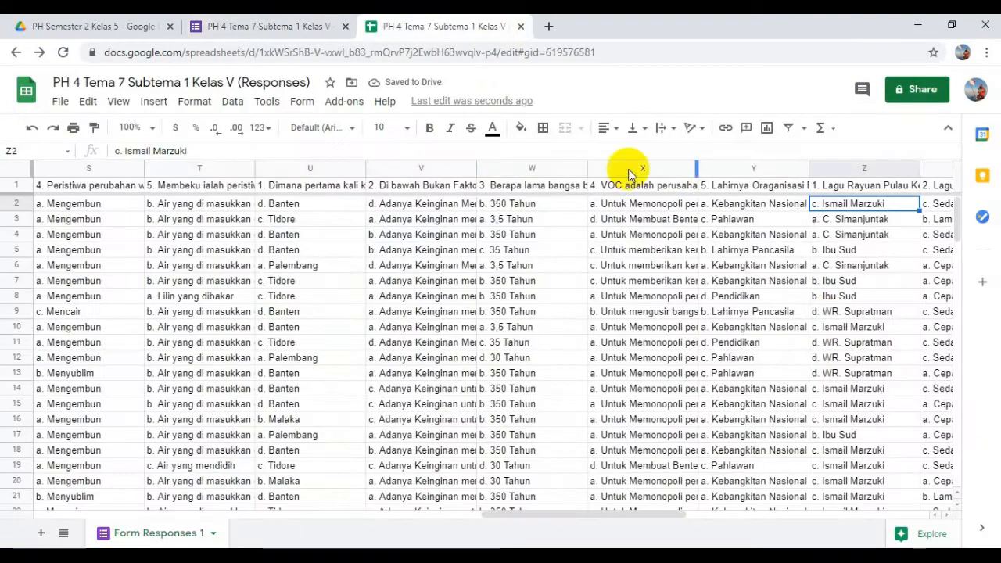
key(Left)
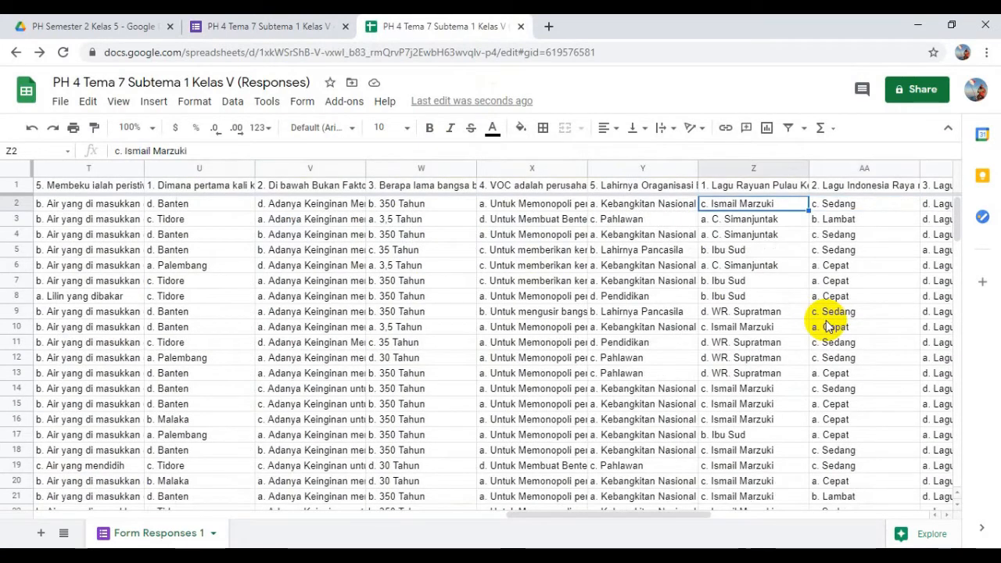
key(Right)
key(Down)
key(Down)
key(Down)
key(Down)
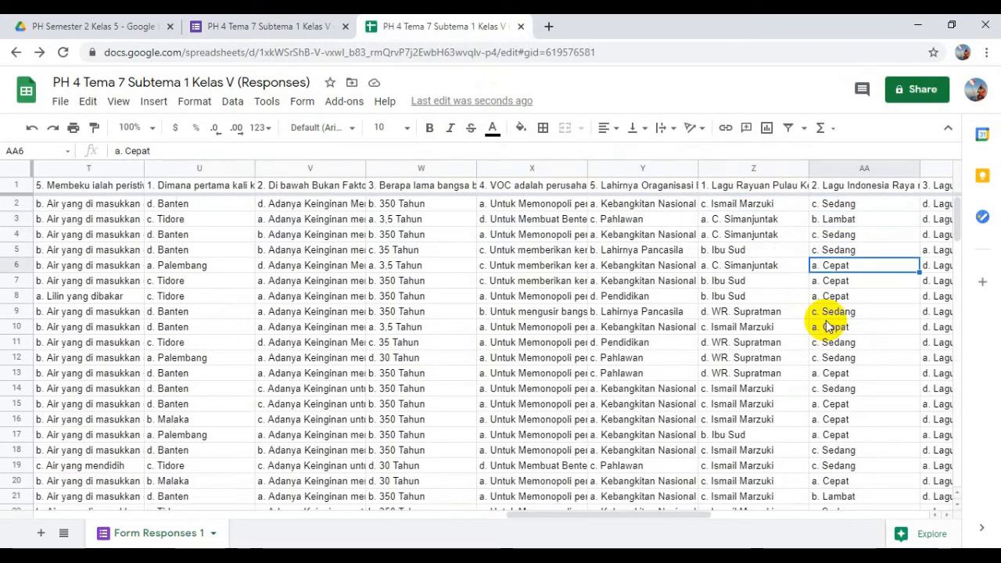
key(ctrl+c)
key(Up)
key(Up)
key(Up)
key(ctrl+v)
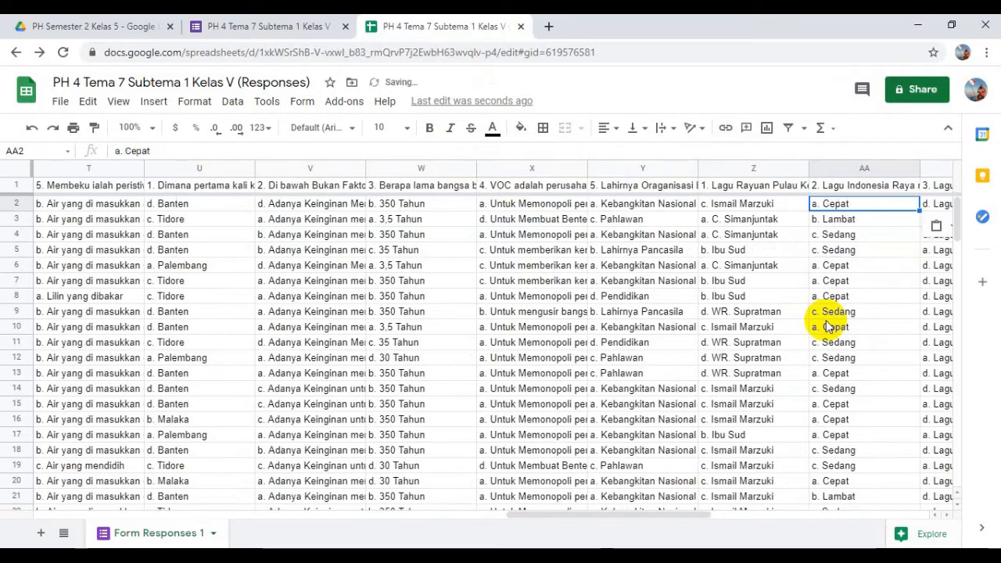
- Compare the row 2 answers to song questions 3 to 5 with the form's correct options, then go back through the row to cell A2
key(Right)
key(Right)
key(Right)
key(Right)
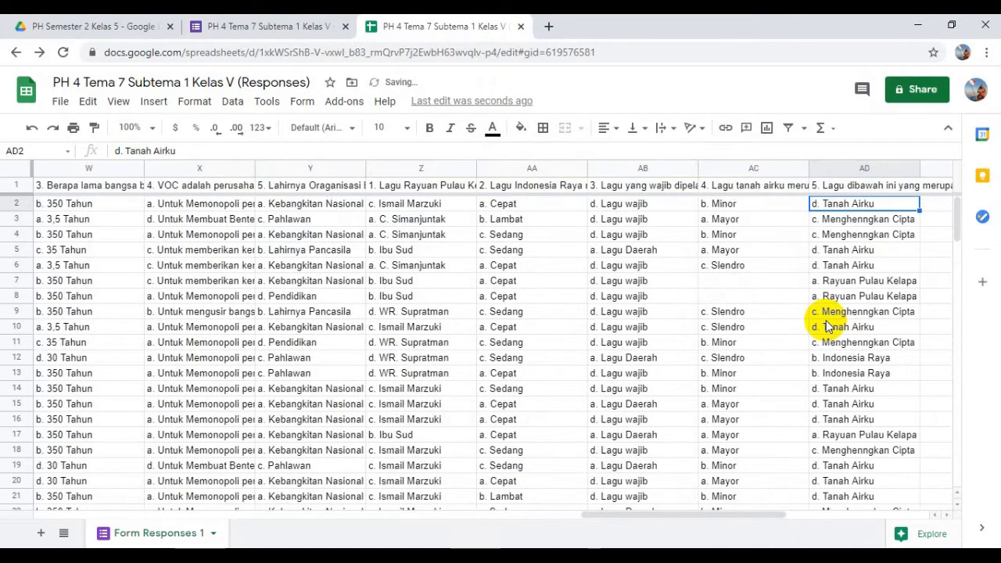
key(Left)
key(Left)
key(Left)
key(Left)
key(Left)
key(Left)
key(Left)
key(Left)
key(Left)
key(Left)
key(Left)
key(Left)
key(Left)
key(Left)
key(Left)
key(Left)
key(Left)
key(Left)
key(Left)
key(Left)
key(Left)
key(Left)
key(Left)
key(Left)
key(Left)
key(Left)
key(Left)
key(Left)
key(Left)
key(Left)
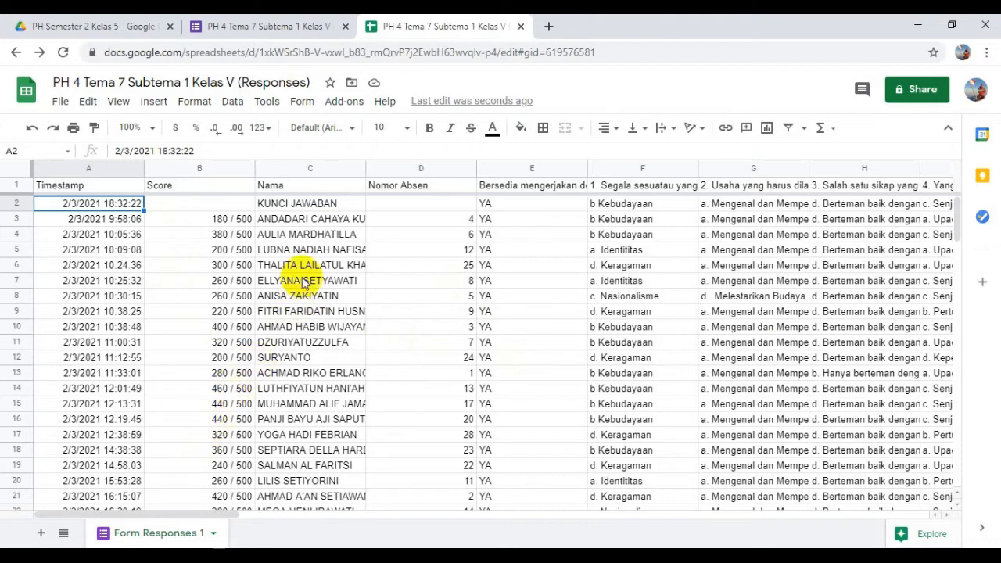
click(351, 113)
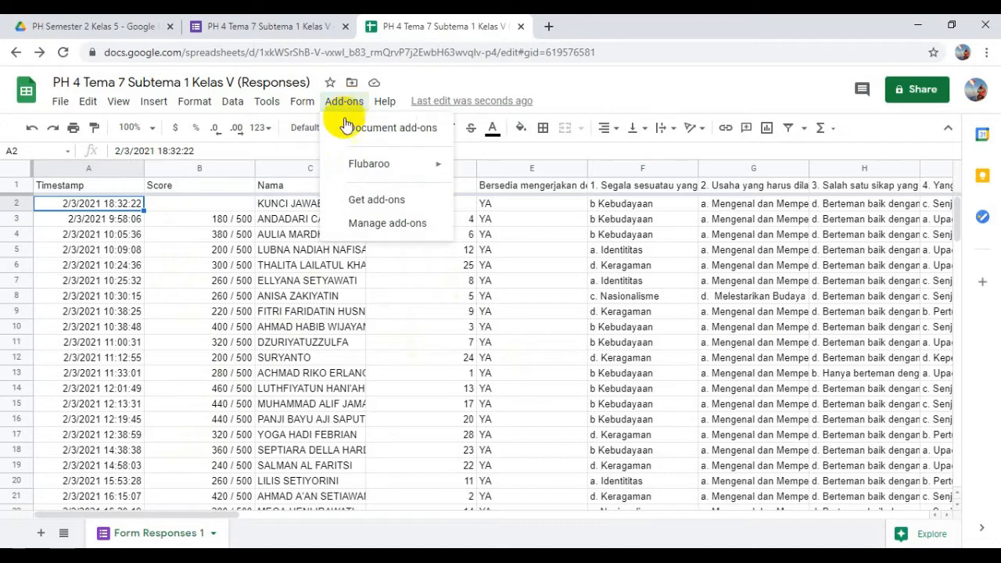
mouse_move(337, 170)
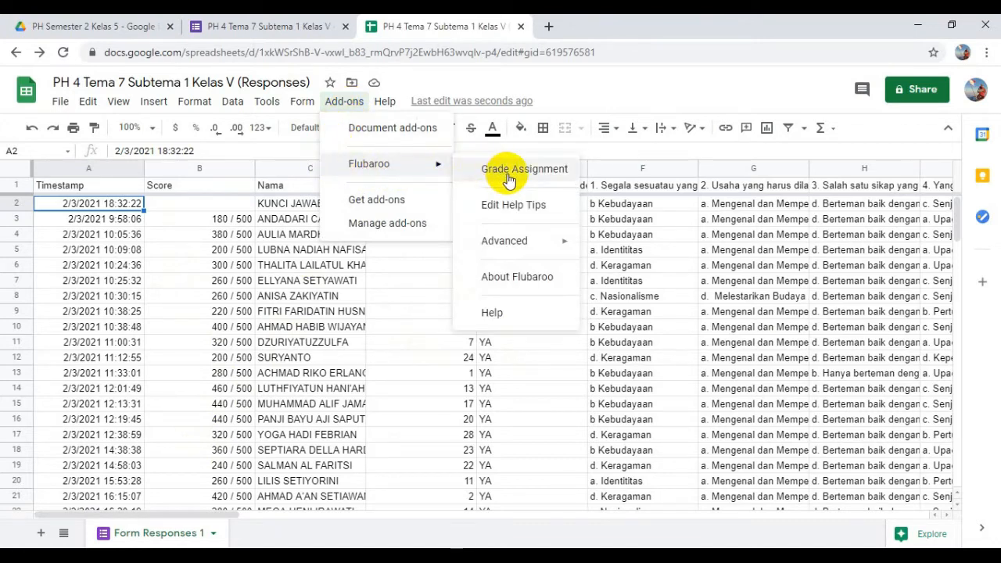
click(329, 387)
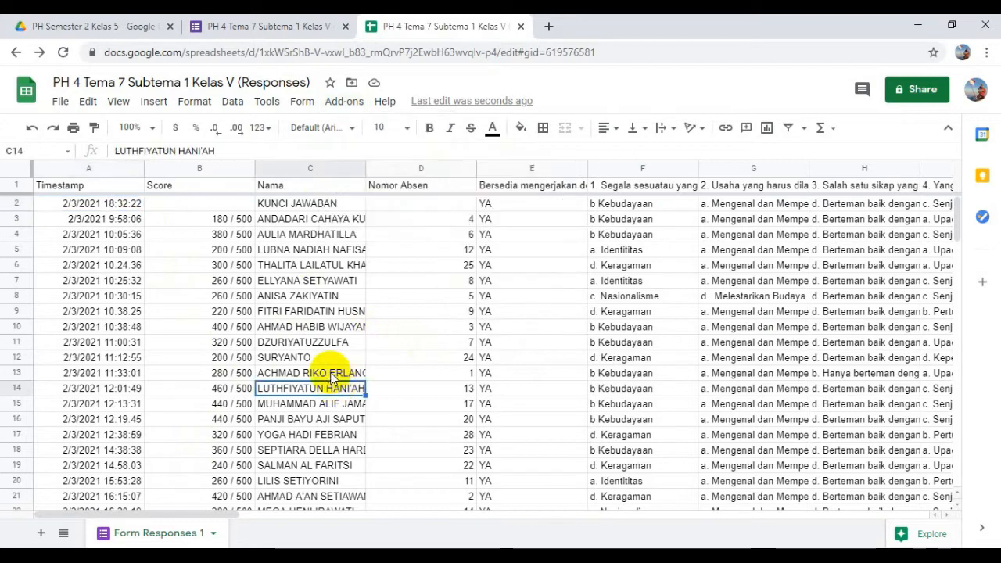
- Start Flubaroo's Grade Assignment for the responses that include the KUNCI JAWABAN row
click(306, 205)
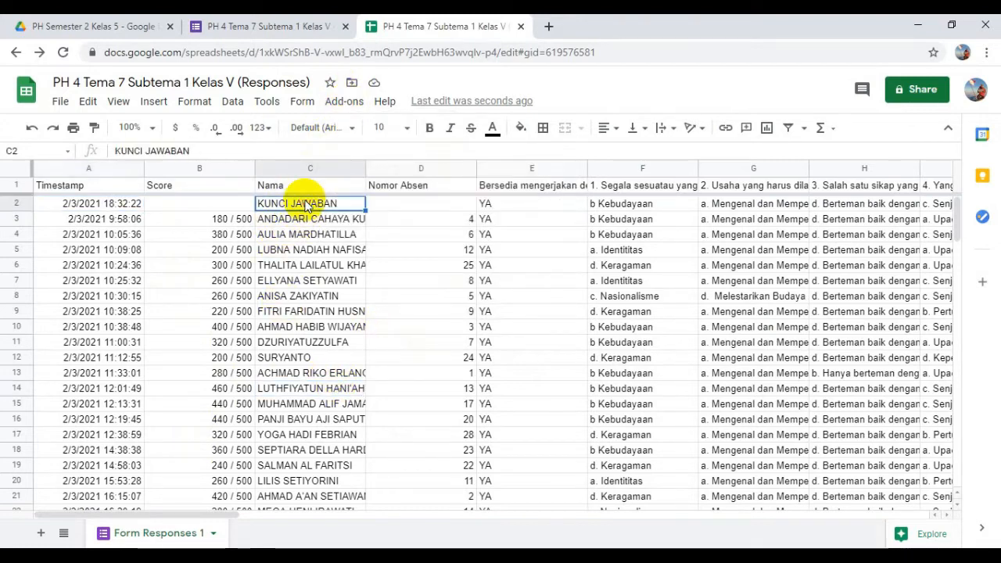
click(348, 103)
mouse_move(363, 173)
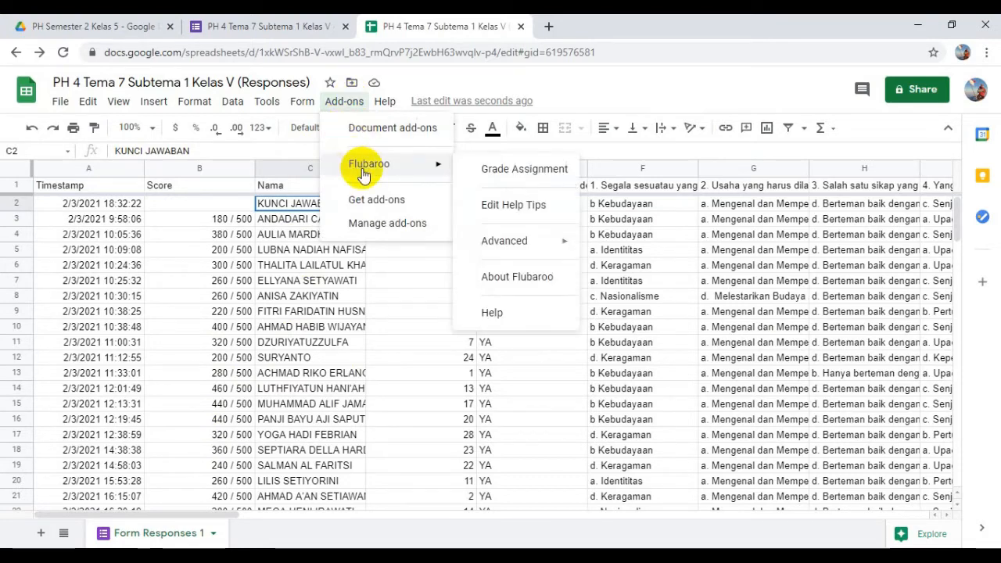
click(510, 172)
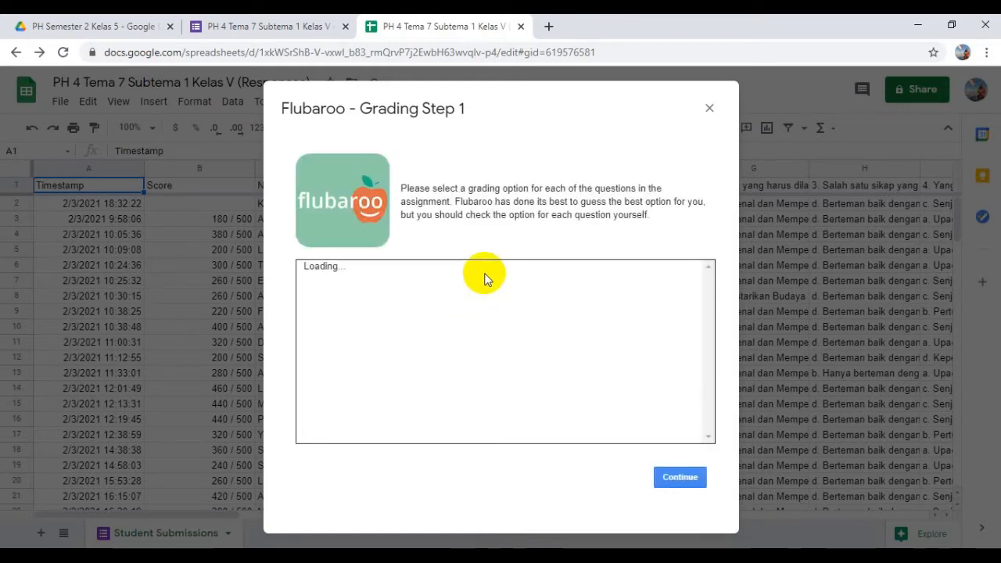
- Review the grading options and points assigned to the listed questions in Flubaroo's Grading Step 1
scroll(502, 329, down, 2)
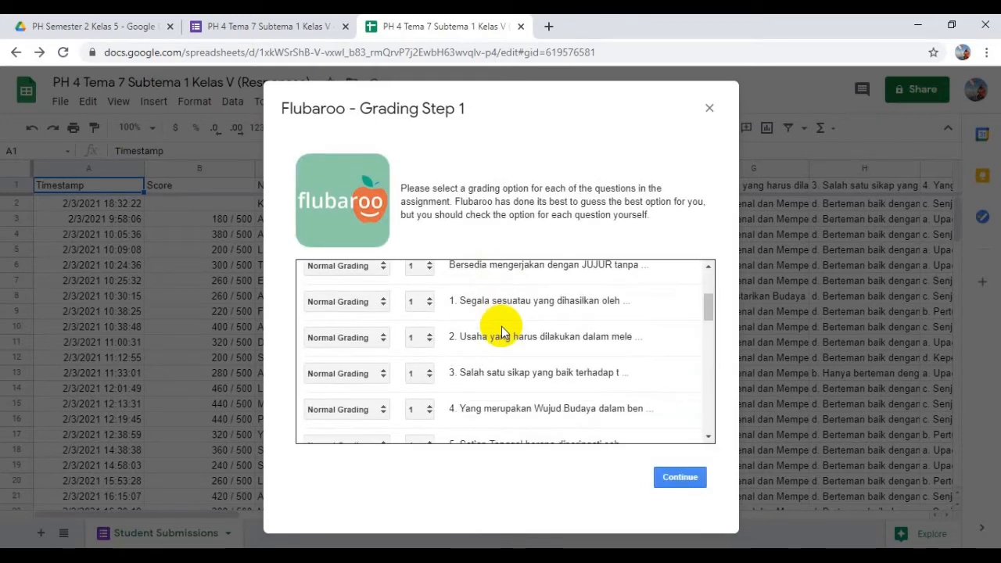
scroll(502, 331, up, 2)
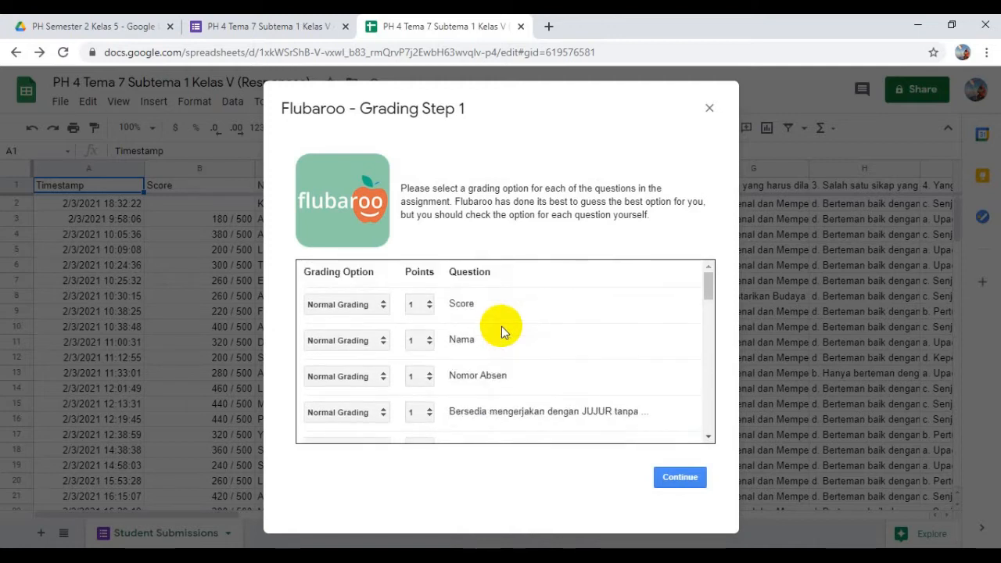
scroll(502, 329, down, 2)
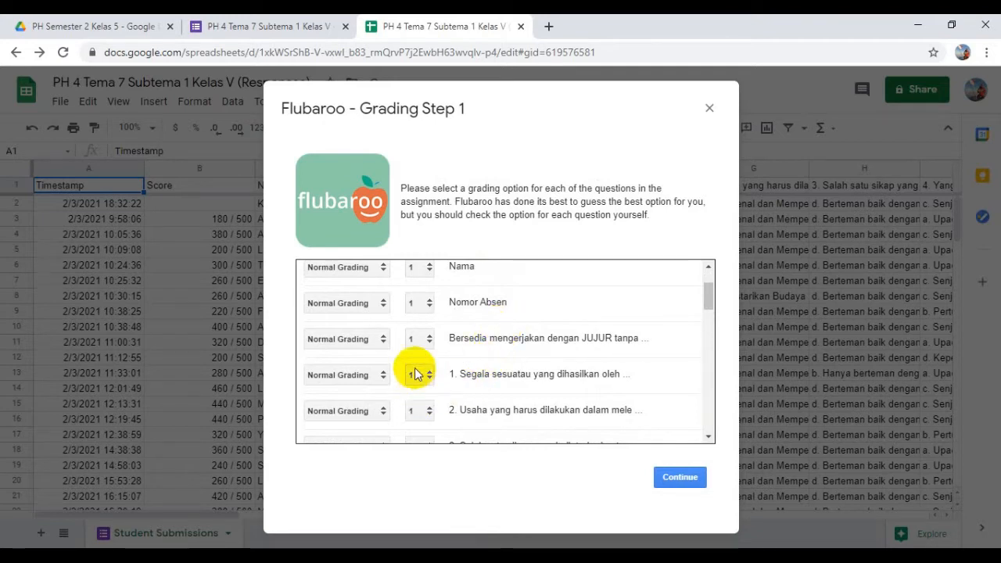
scroll(413, 373, up, 2)
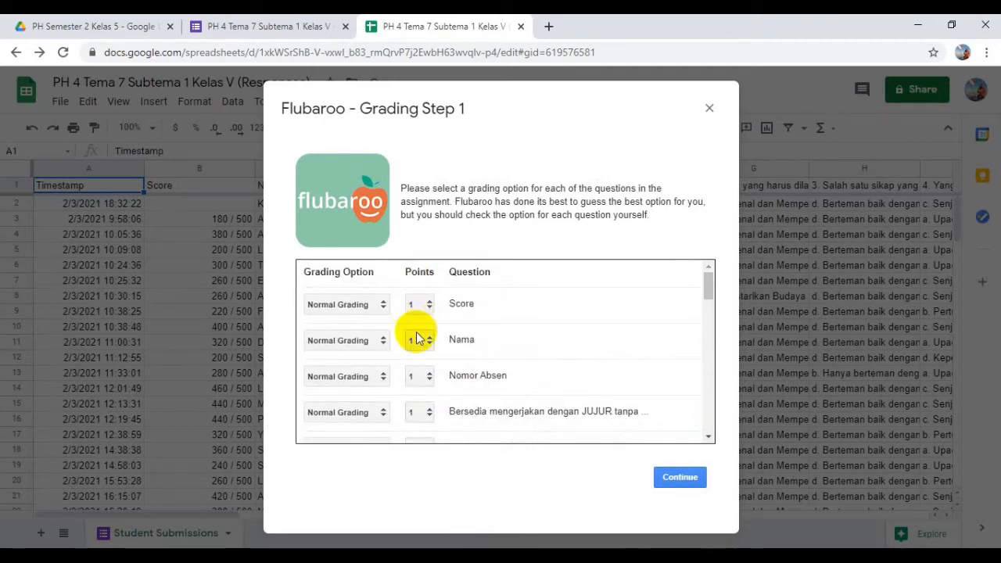
scroll(414, 348, down, 3)
scroll(413, 360, down, 2)
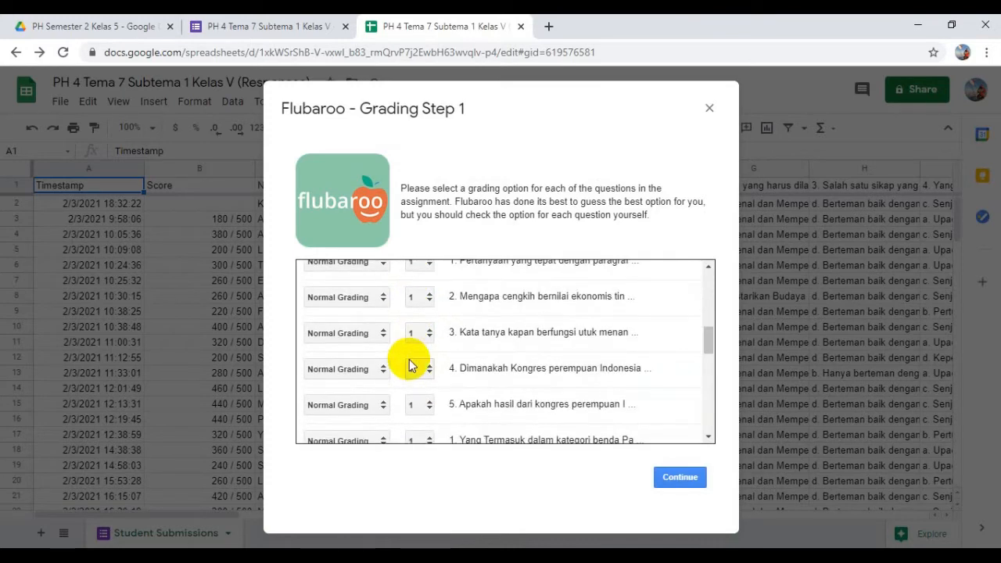
scroll(414, 356, up, 5)
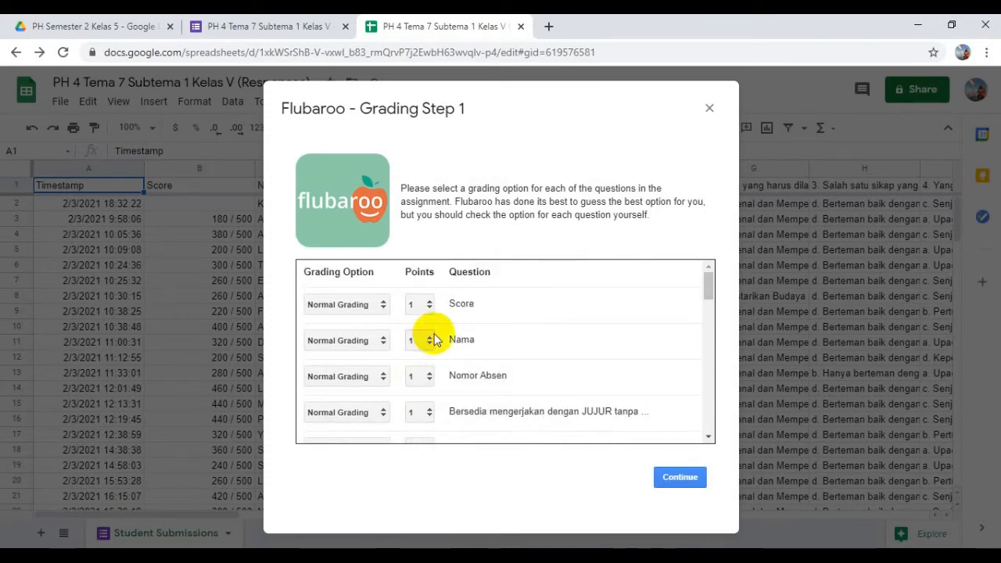
- Set the Score question to Skip Grading and the Nama question to Identifies Student in Flubaroo's Grading Step 1
click(371, 309)
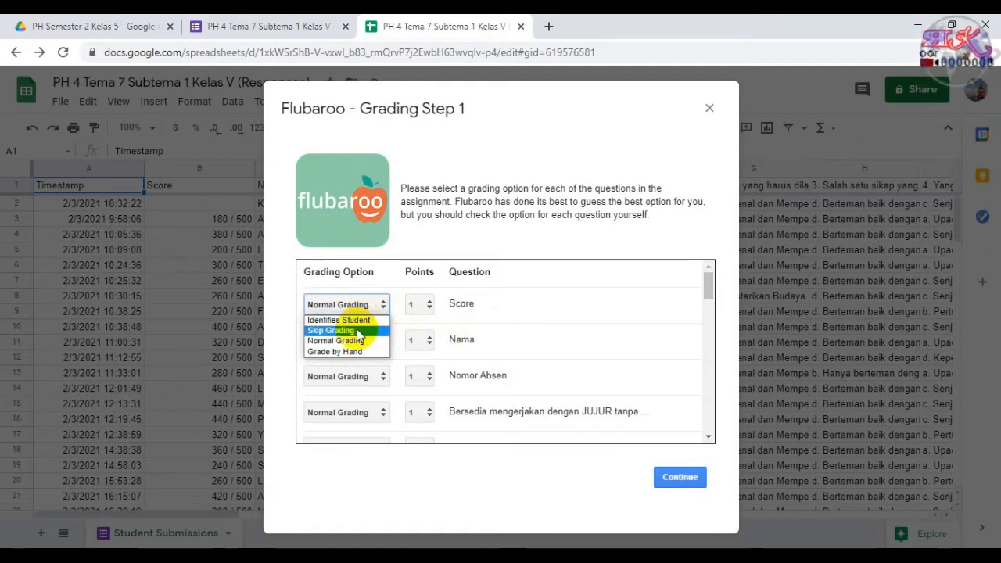
click(358, 331)
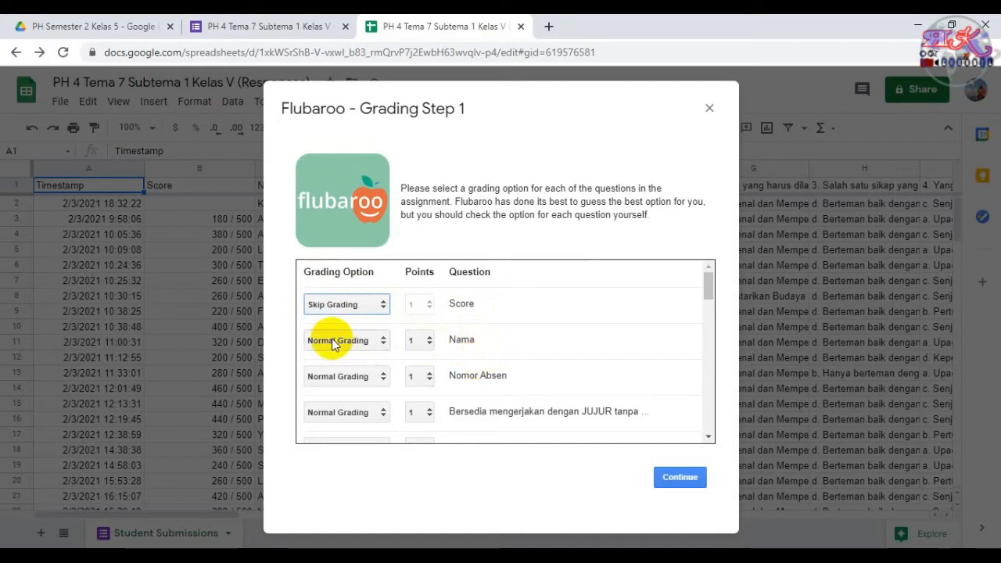
click(332, 343)
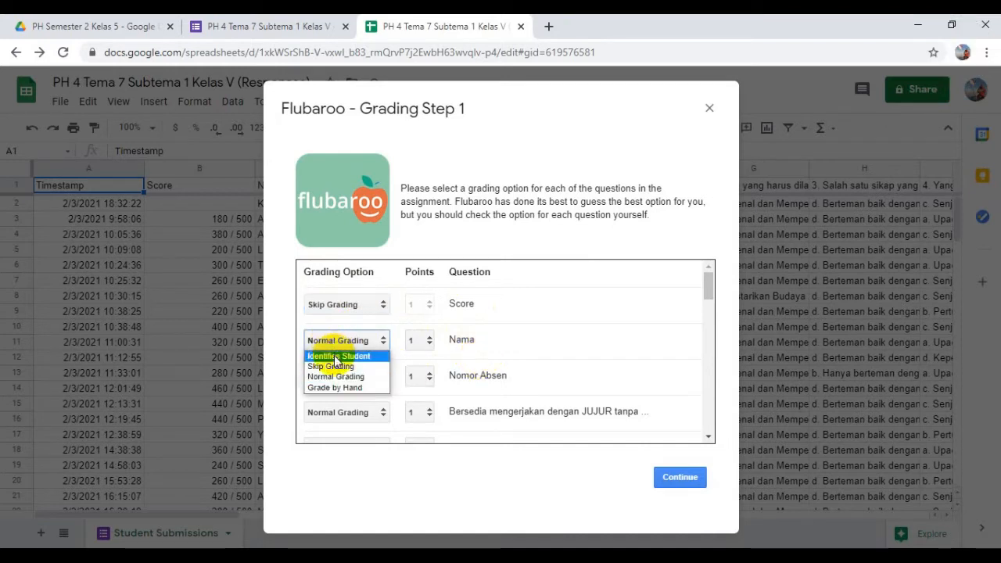
click(336, 357)
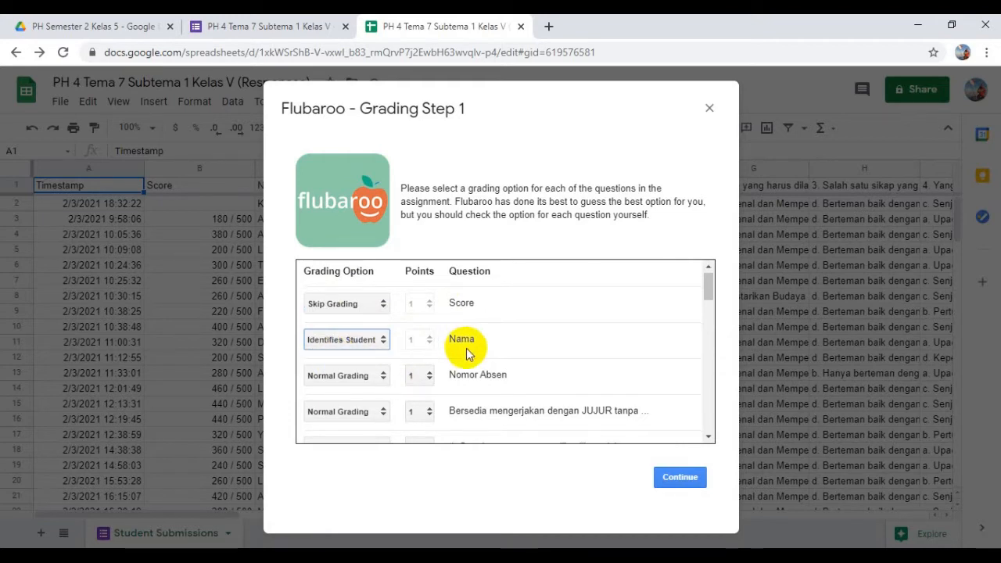
- Set the Nomor Absen question and the "Bersedia mengerjakan dengan JUJUR" question to Skip Grading
scroll(454, 340, down, 1)
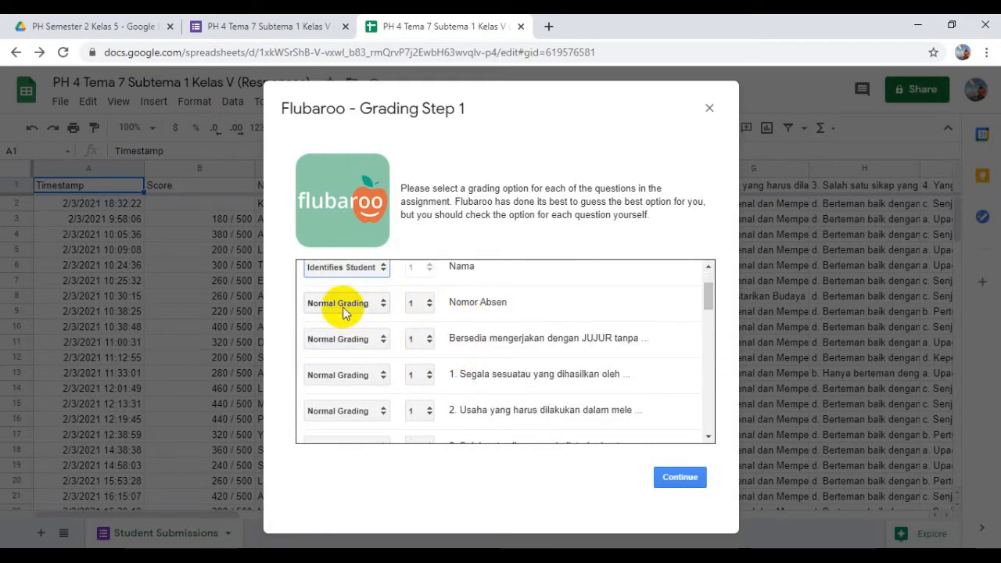
click(345, 302)
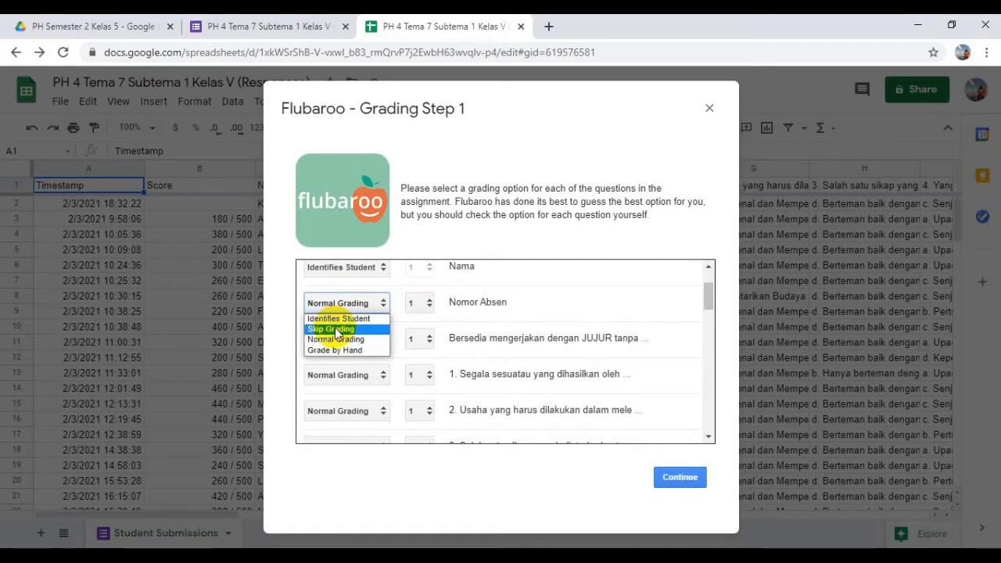
click(334, 329)
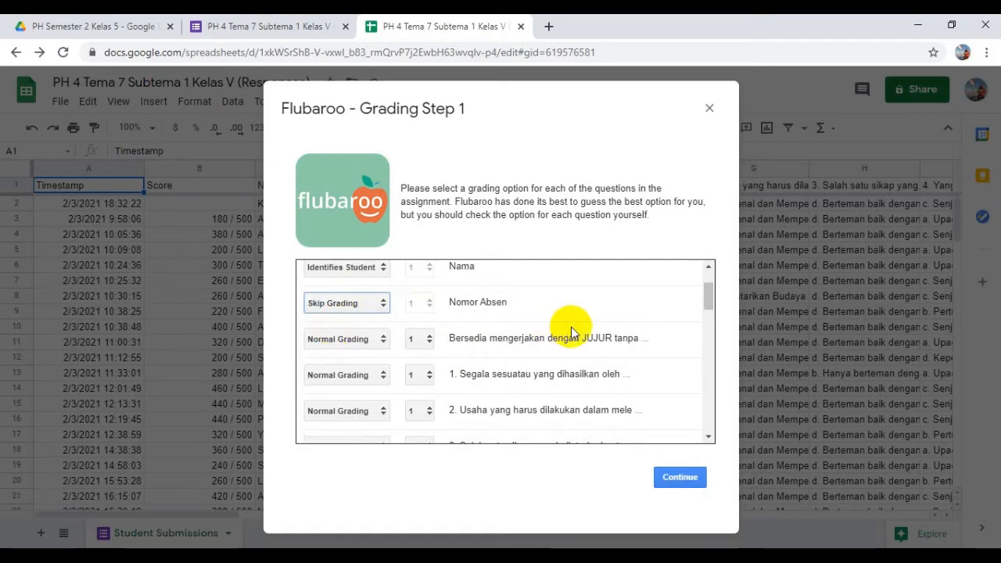
scroll(571, 327, up, 1)
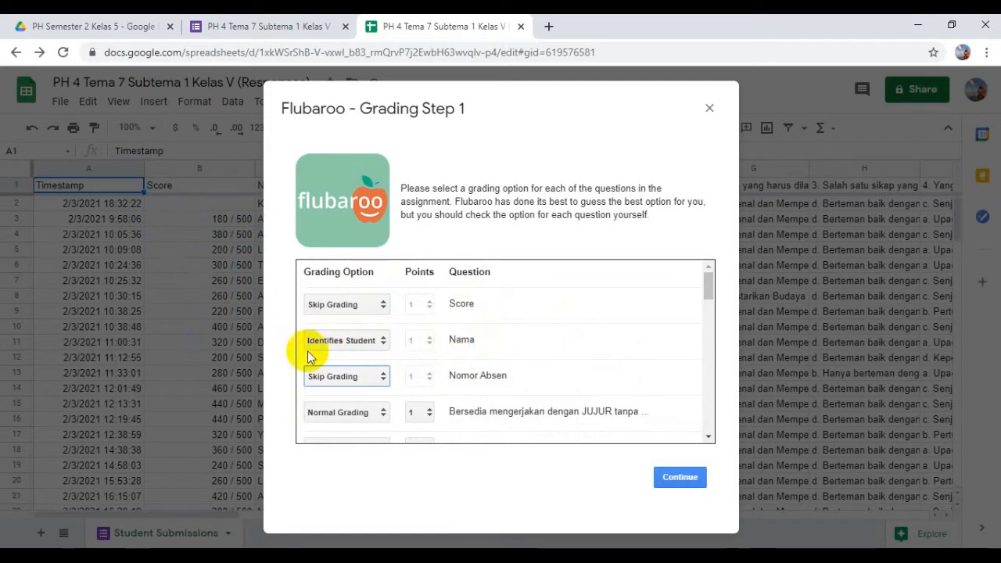
scroll(372, 356, down, 1)
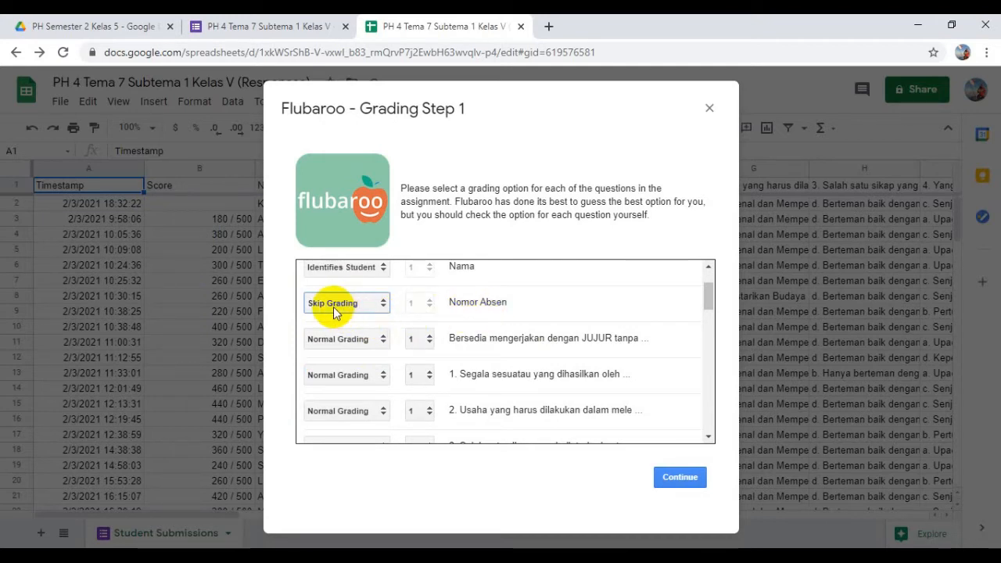
click(362, 345)
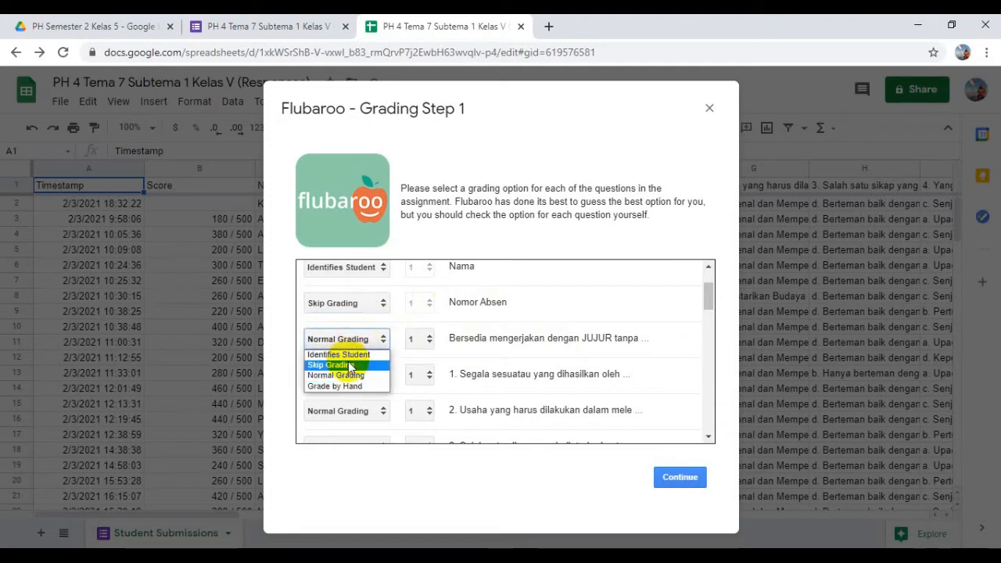
click(348, 364)
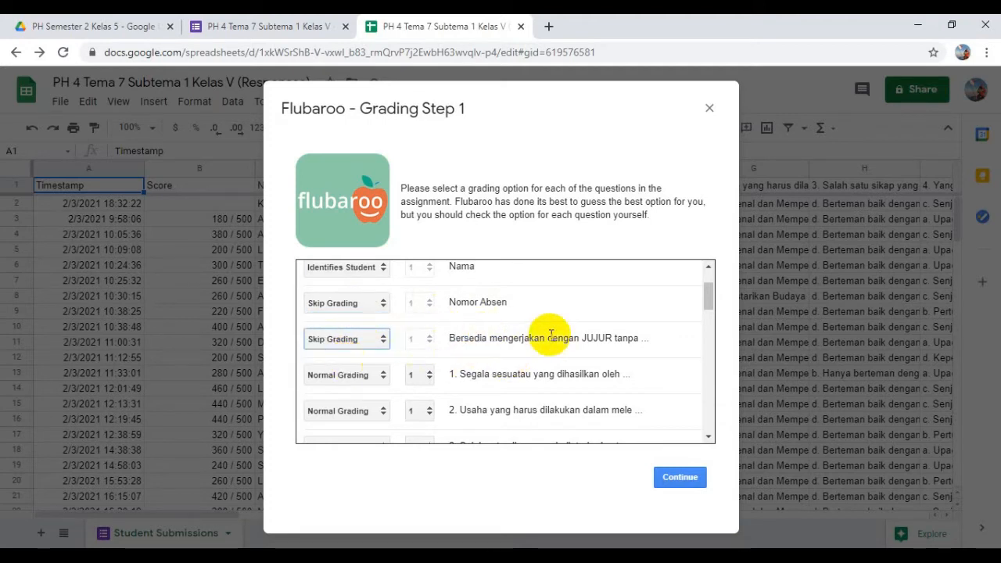
- Review the grading options and points of the numbered questions, then recheck the options of the identity questions
scroll(486, 359, down, 2)
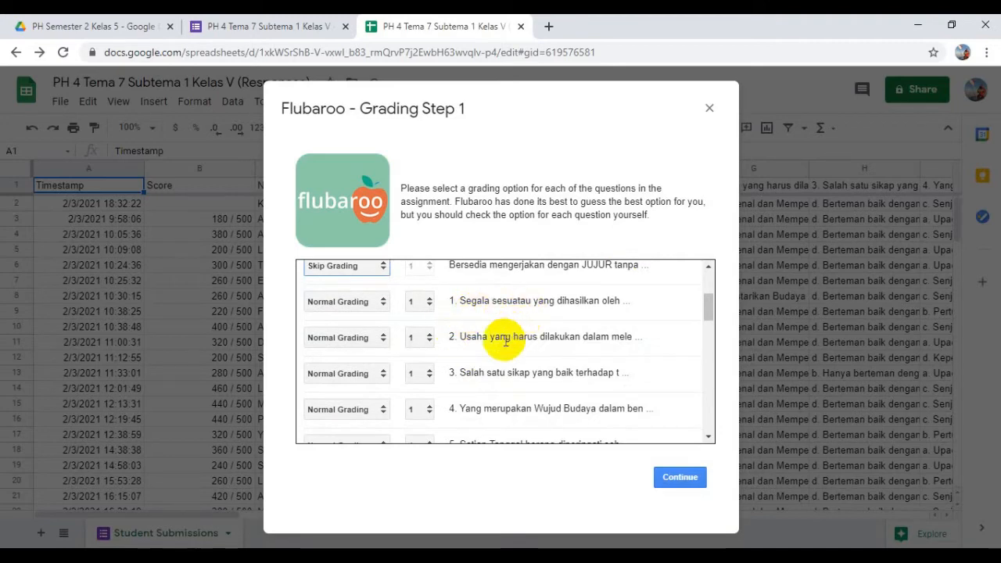
scroll(506, 340, down, 10)
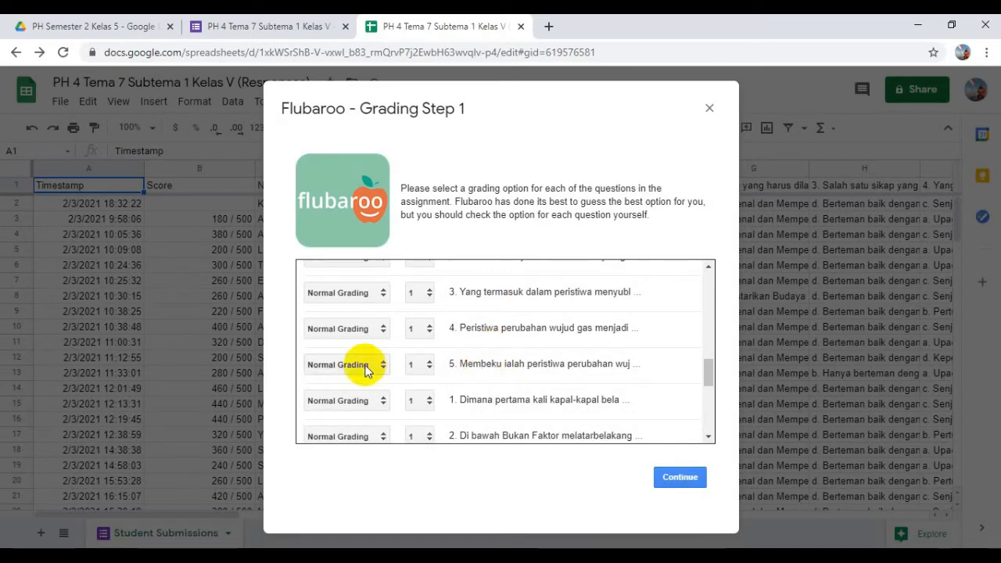
scroll(366, 370, down, 5)
scroll(368, 369, up, 15)
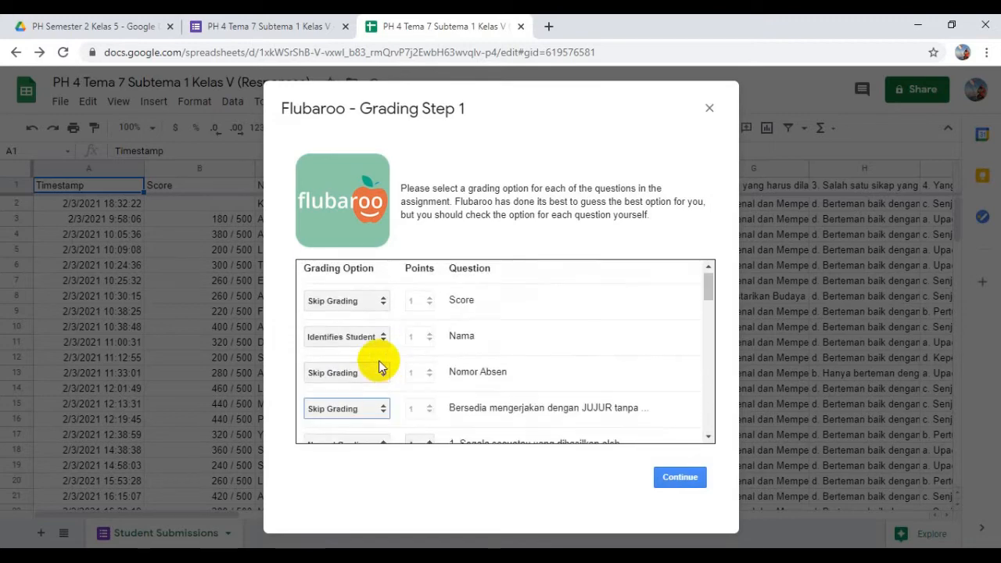
scroll(380, 363, down, 3)
scroll(391, 358, up, 1)
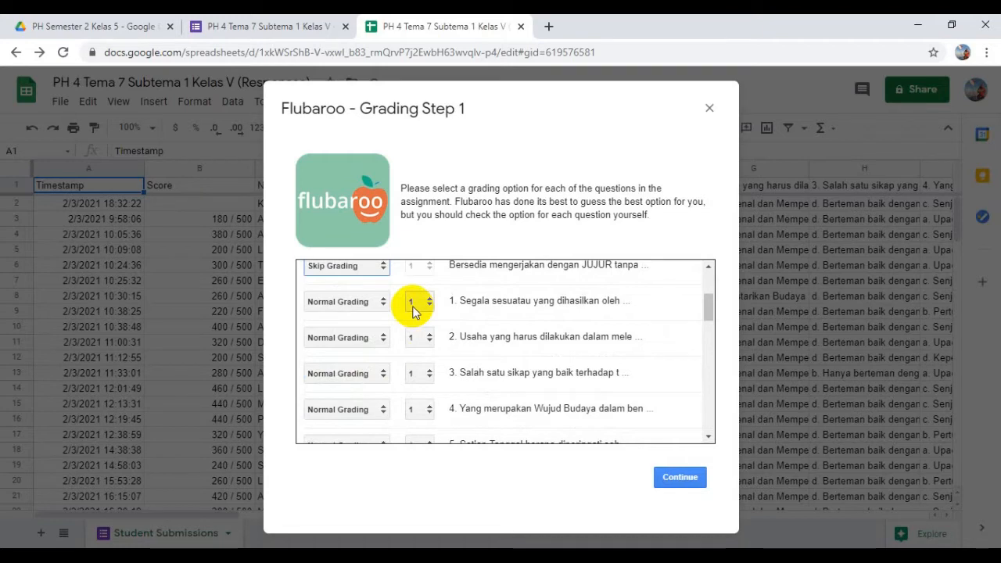
scroll(414, 311, down, 1)
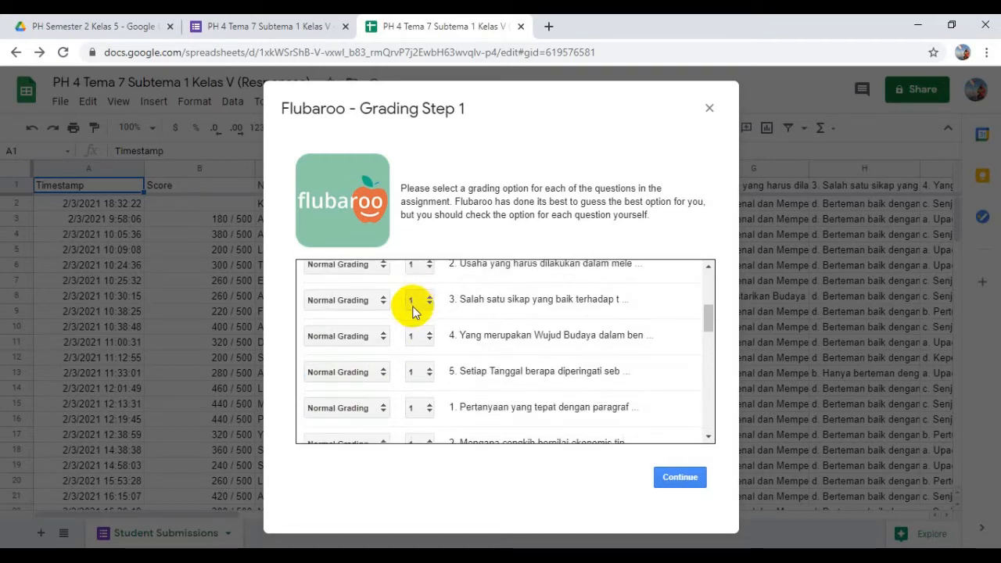
scroll(413, 311, up, 3)
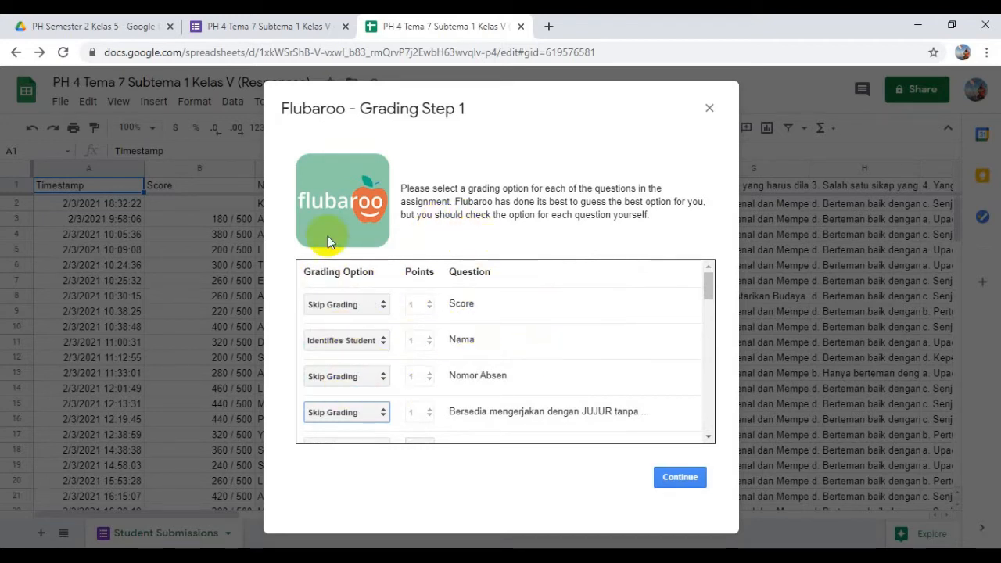
- Accept the grading options, choose the KUNCI JAWABAN submission as the answer key, and complete the Flubaroo grading
click(679, 478)
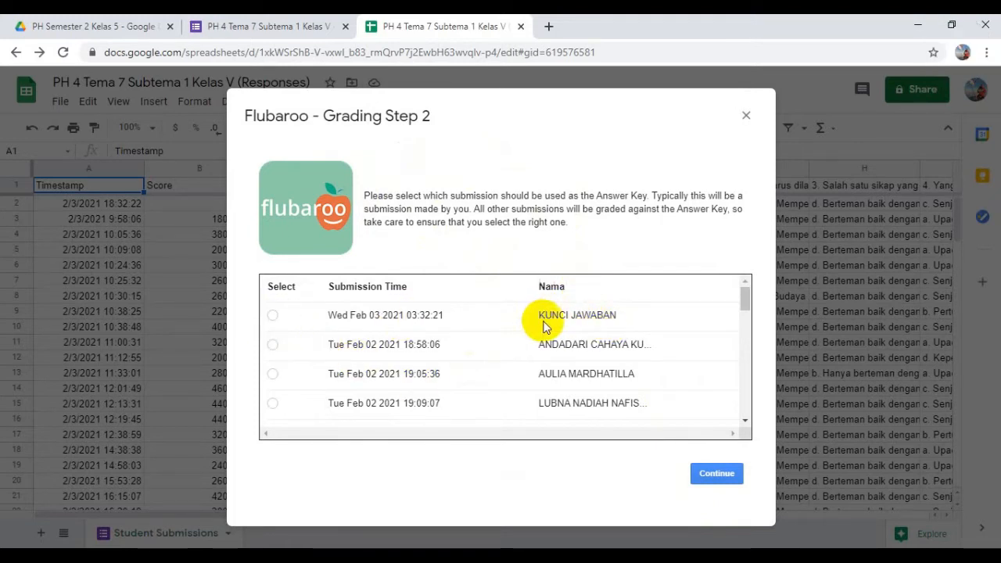
click(272, 316)
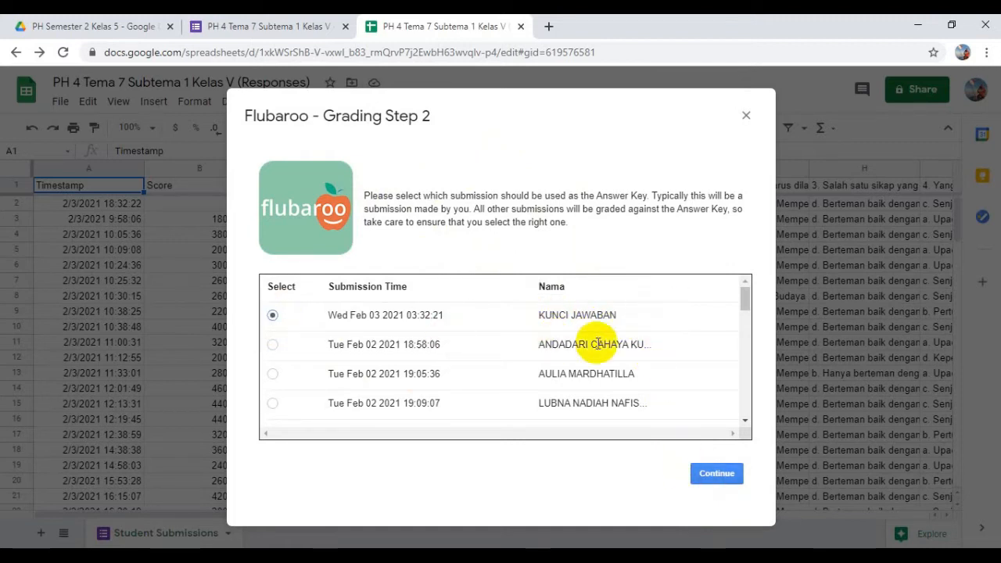
click(712, 474)
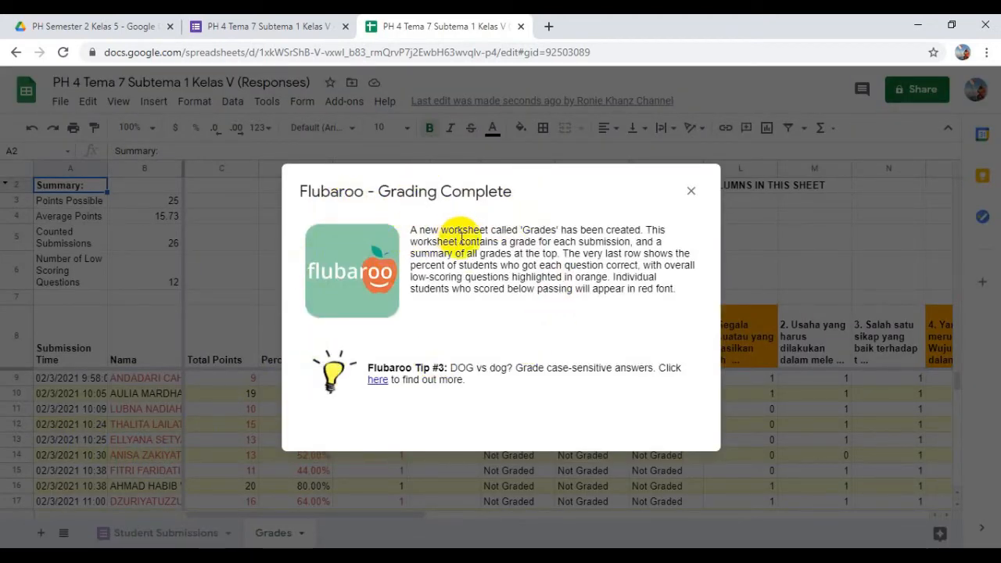
click(692, 192)
- Examine the summary, total points, percentages and per-question results in the Grades sheet
scroll(635, 321, down, 2)
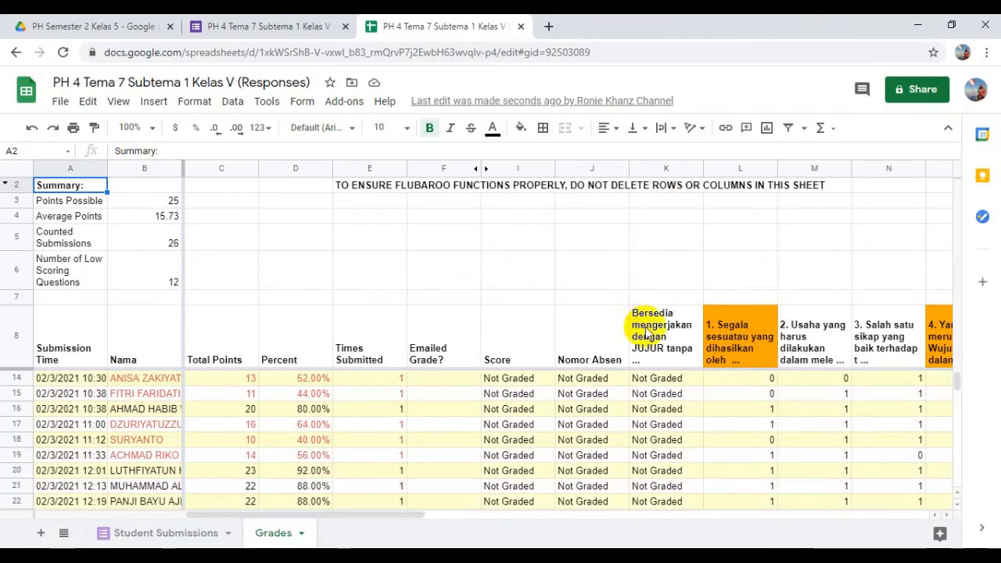
scroll(652, 340, up, 2)
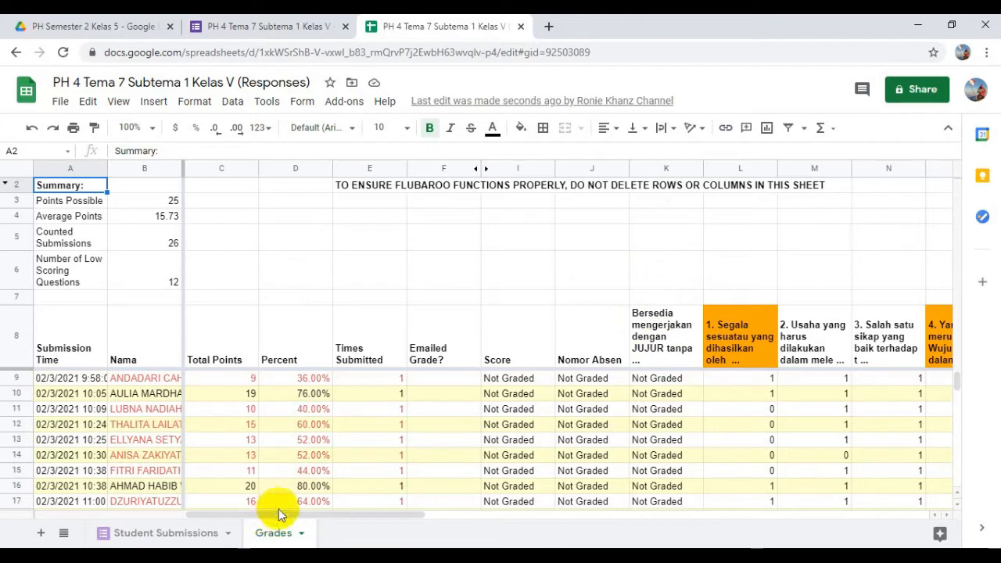
mouse_move(278, 515)
mouse_down()
mouse_move(475, 524)
mouse_move(425, 509)
mouse_move(445, 520)
mouse_move(292, 519)
mouse_up()
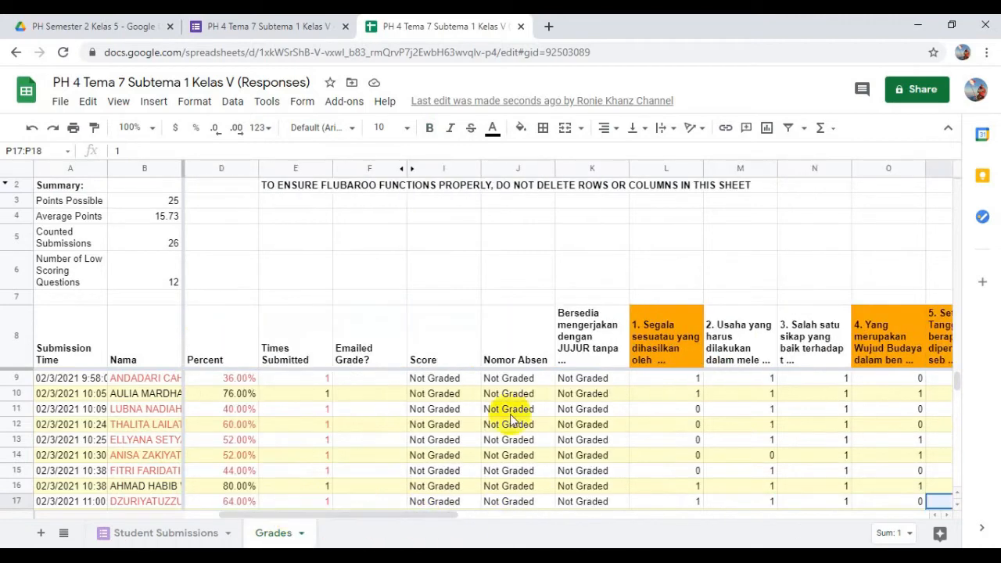
click(308, 409)
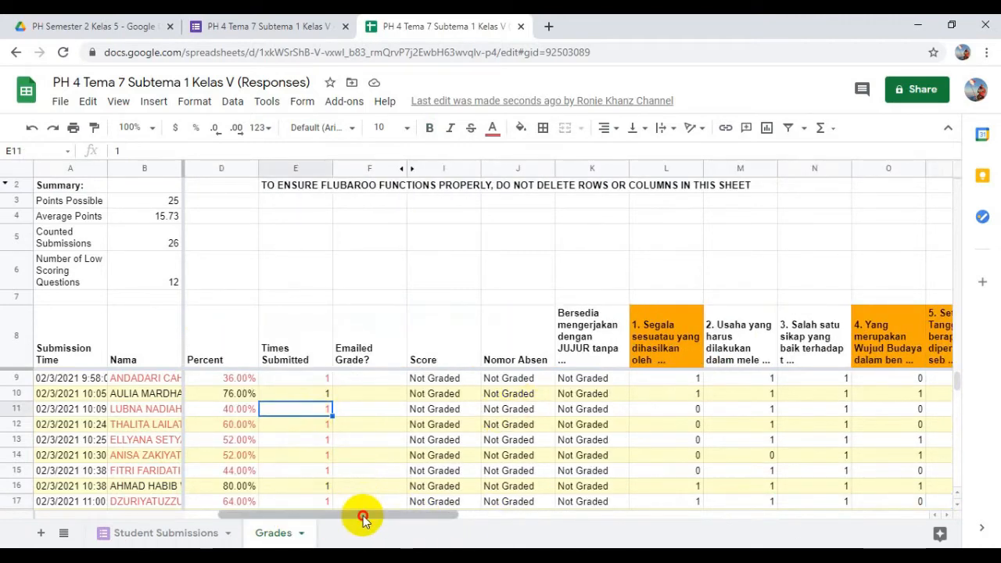
drag(362, 516, 264, 512)
scroll(211, 234, down, 2)
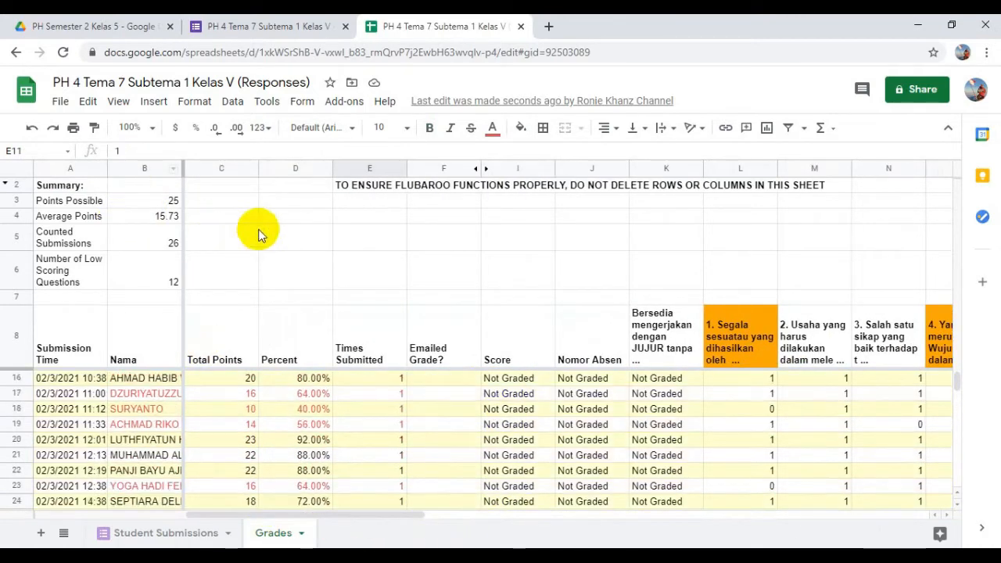
scroll(258, 235, up, 2)
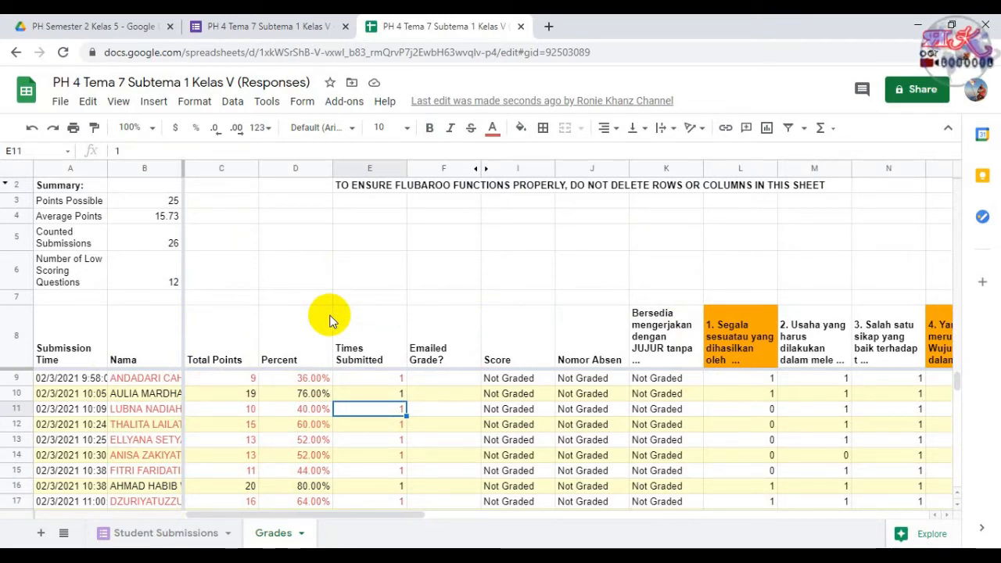
click(57, 103)
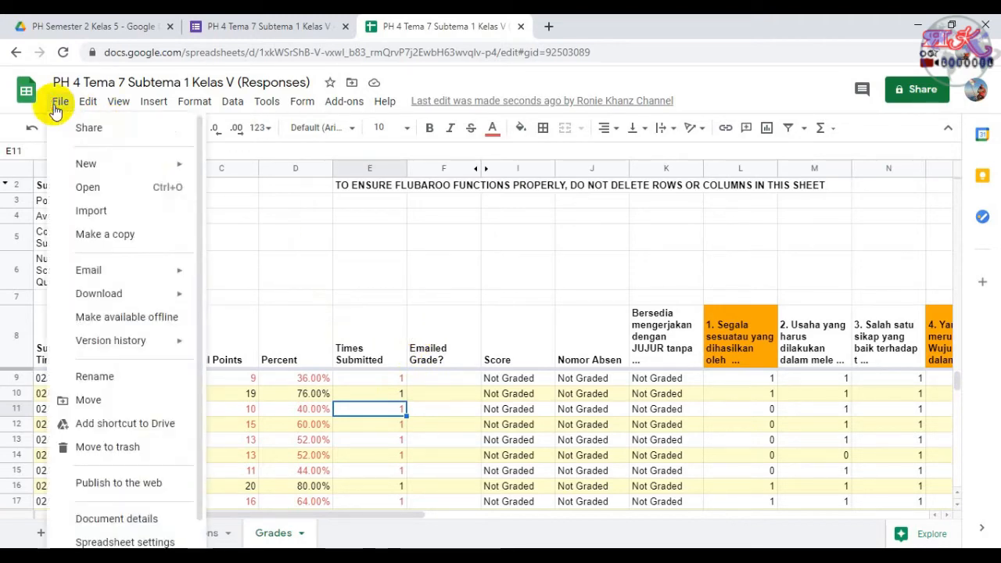
click(500, 328)
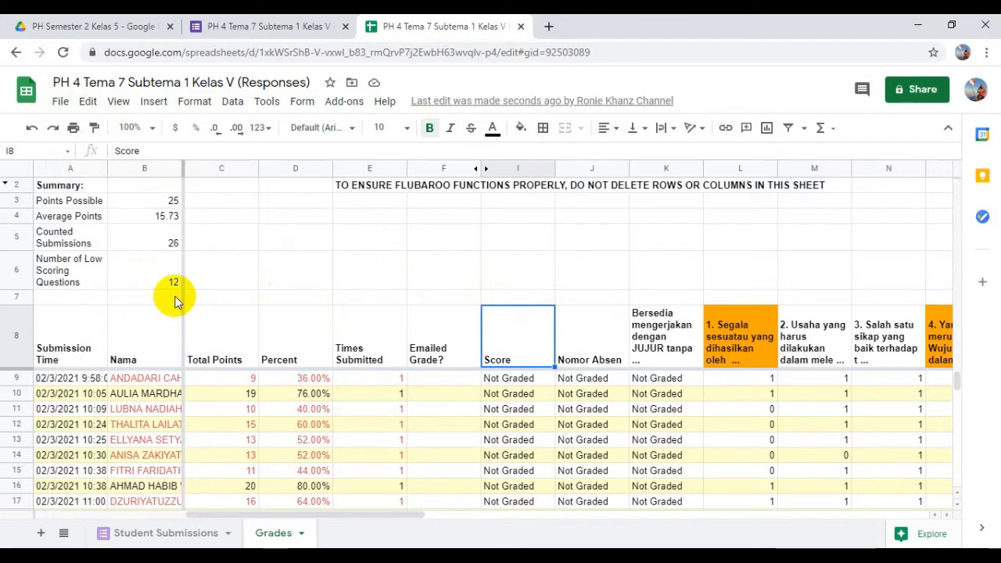
click(58, 103)
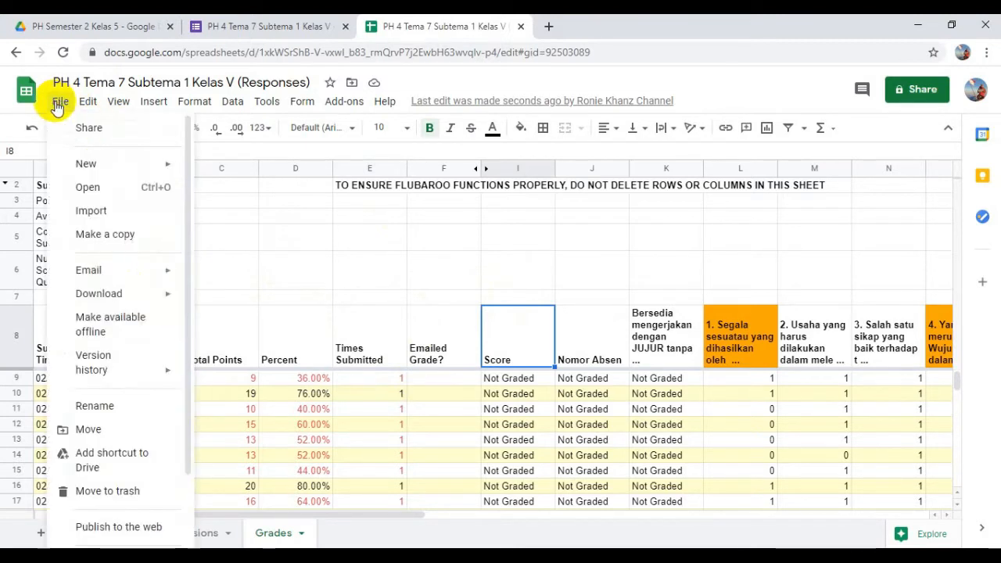
click(323, 298)
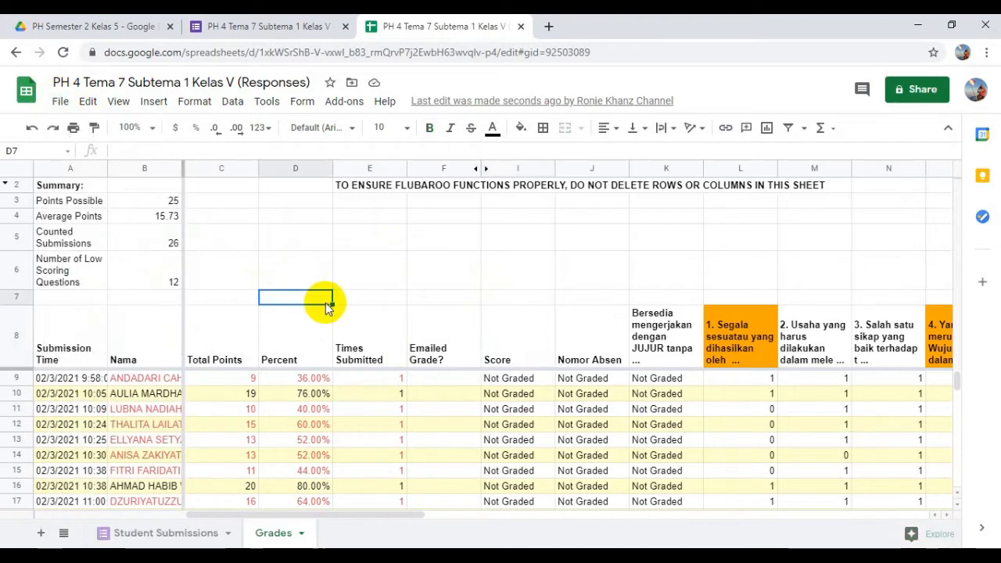
click(58, 104)
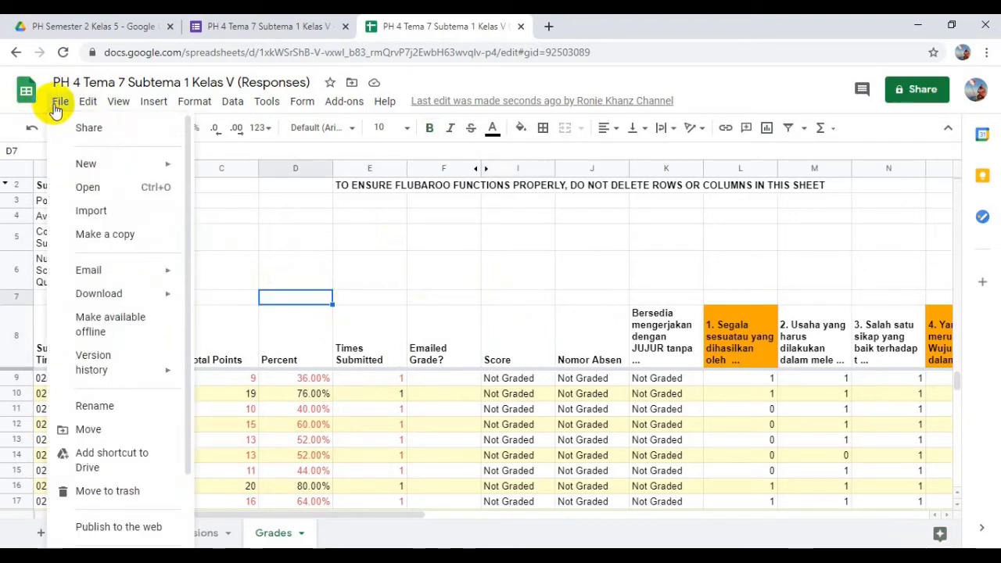
mouse_move(115, 302)
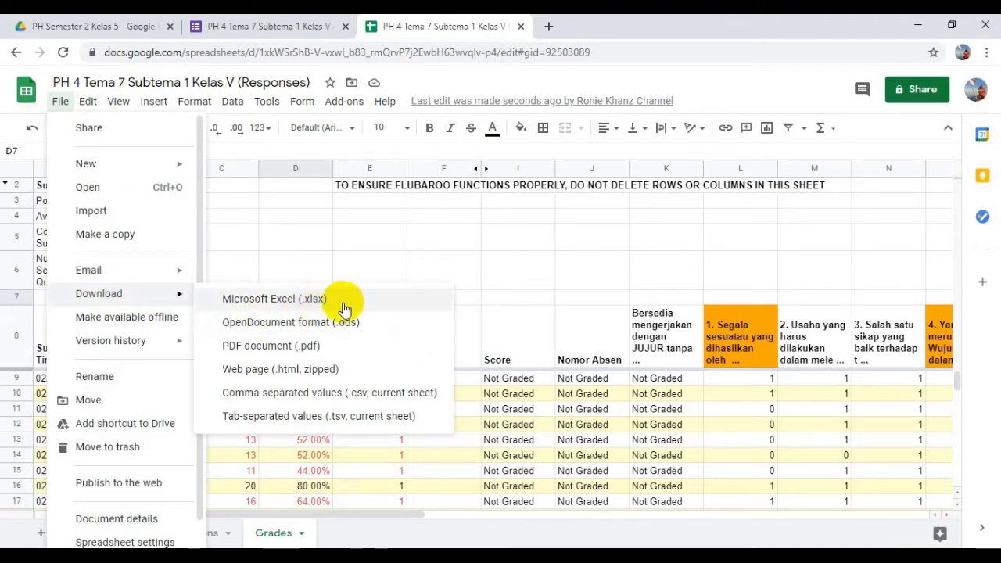
click(527, 295)
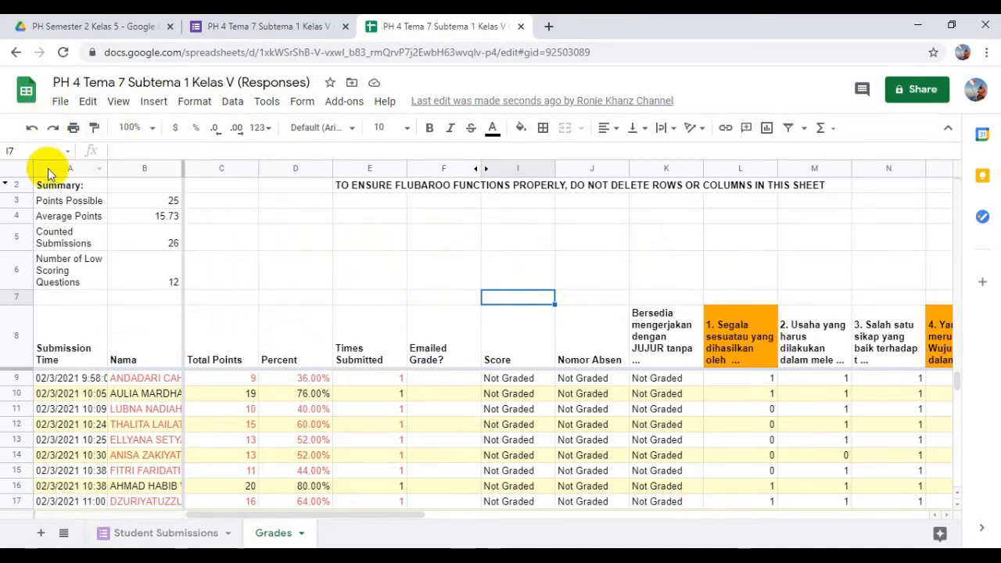
- Download the graded spreadsheet as a Microsoft Excel (.xlsx) file and show it in the maximized Downloads folder
click(68, 110)
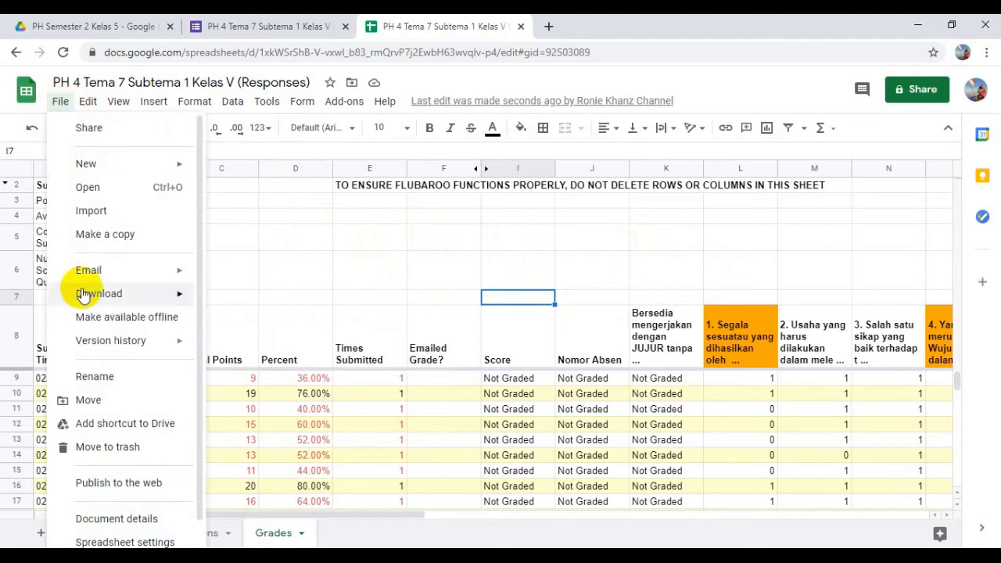
mouse_move(108, 303)
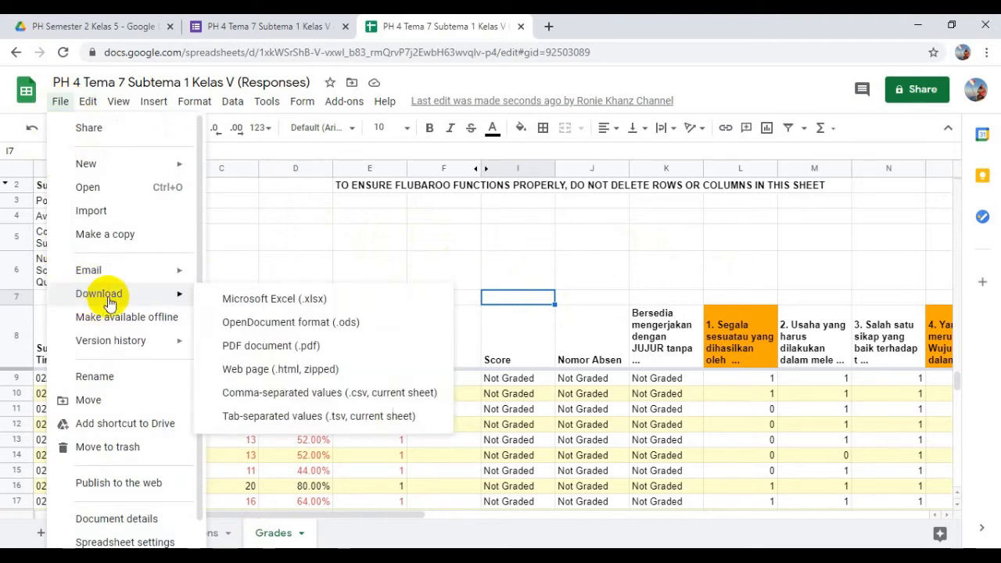
click(309, 305)
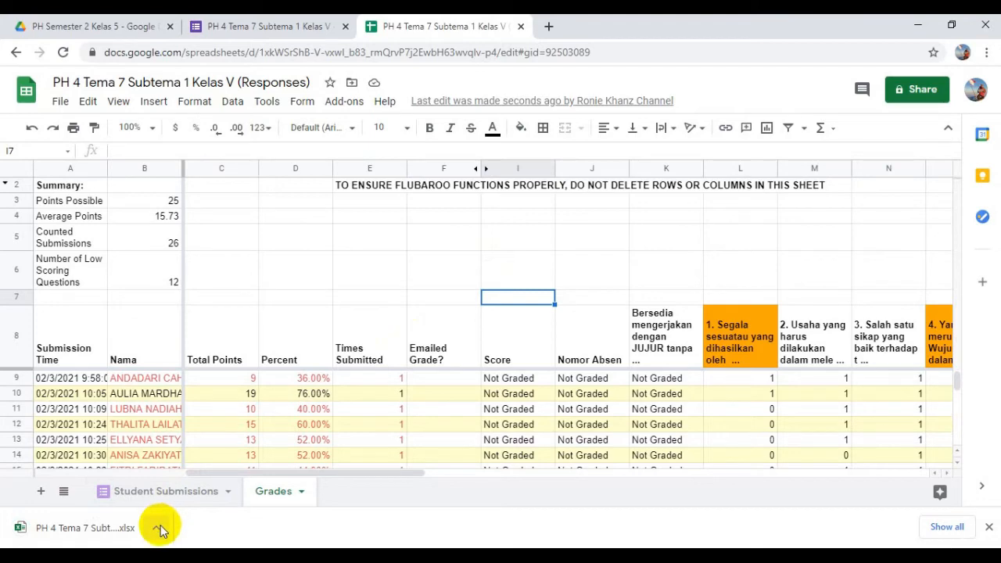
click(161, 530)
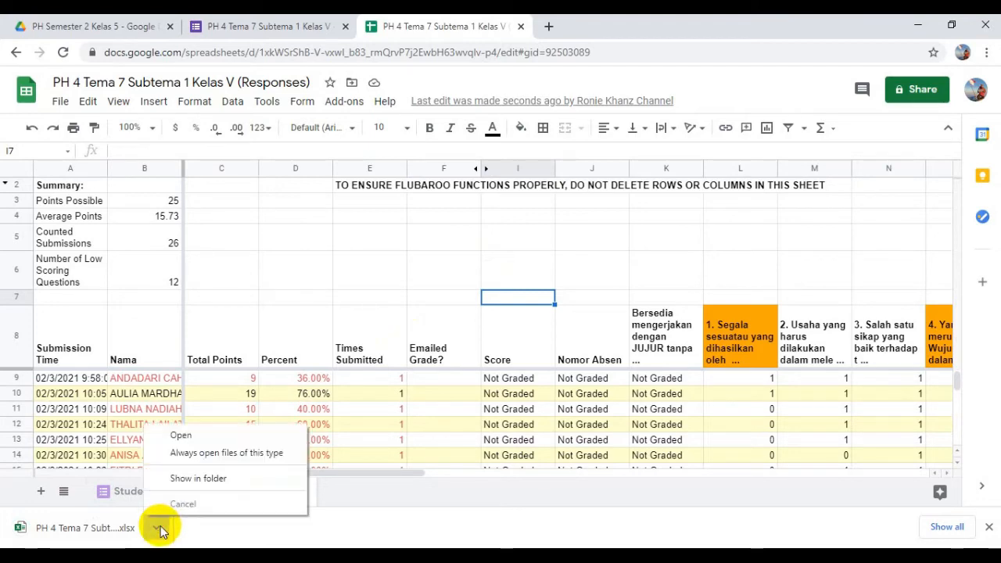
click(196, 476)
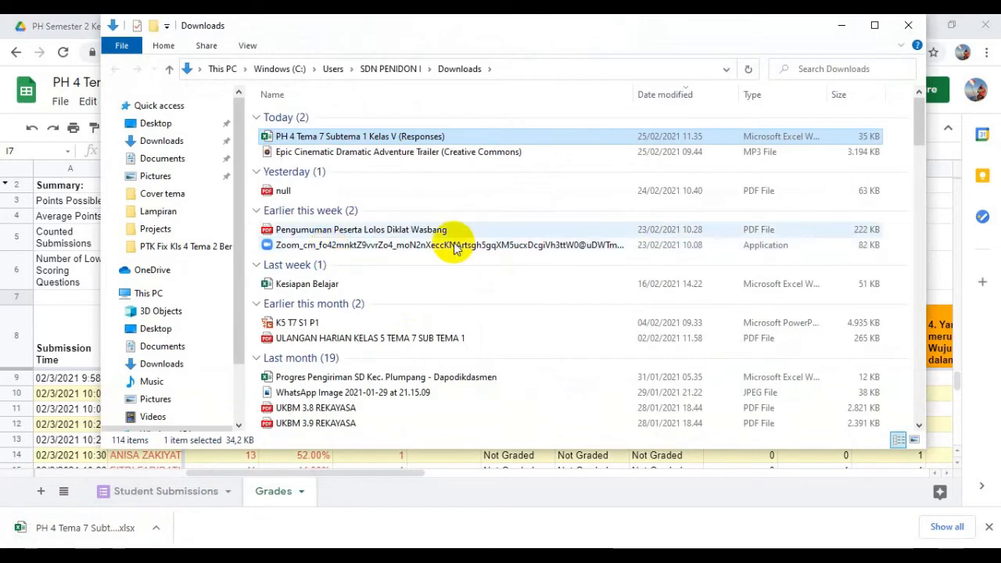
click(875, 25)
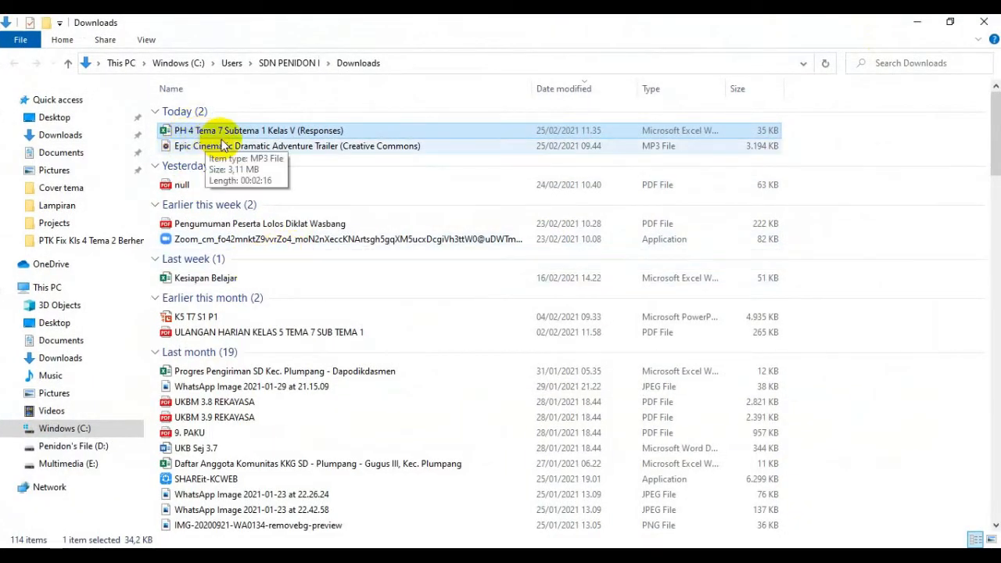
- Open the downloaded "PH 4 Tema 7 Subtema 1 Kelas V (Responses)" workbook in Excel and enable editing
right_click(284, 131)
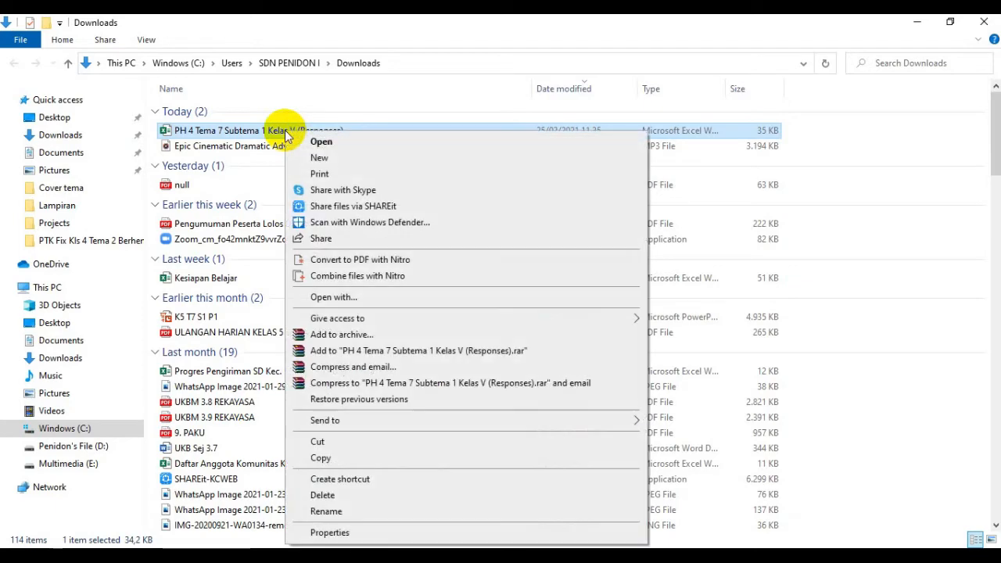
click(233, 148)
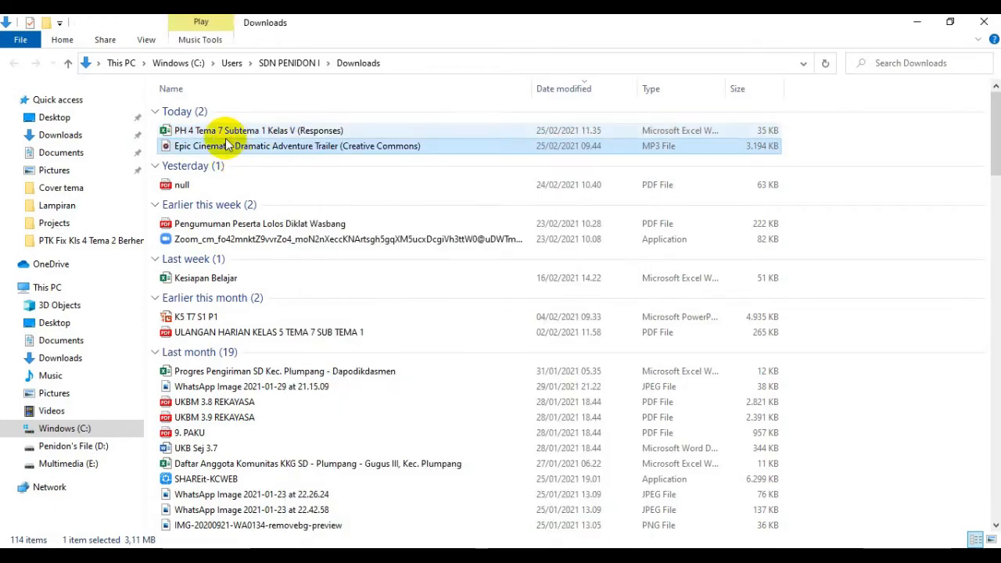
click(226, 133)
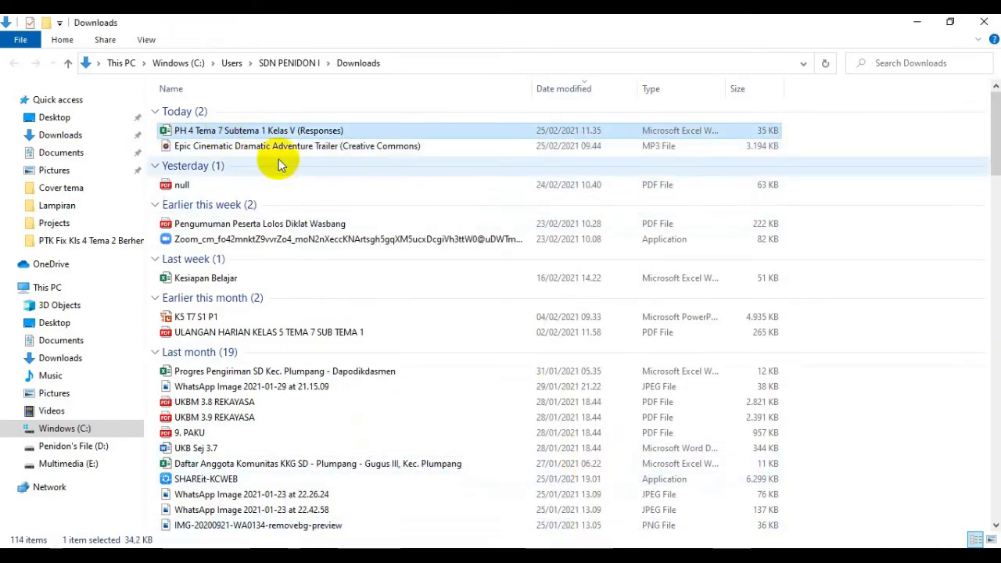
click(241, 134)
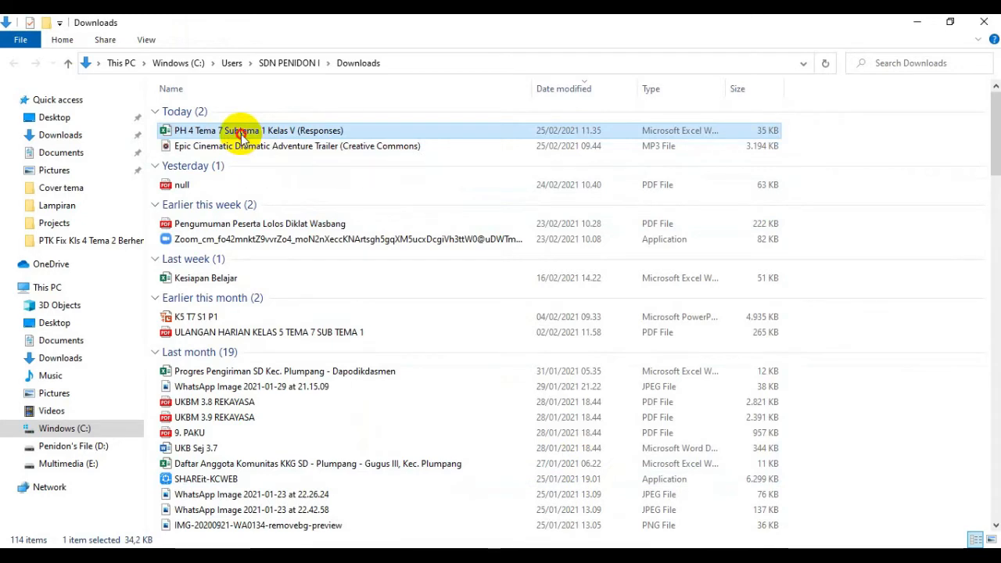
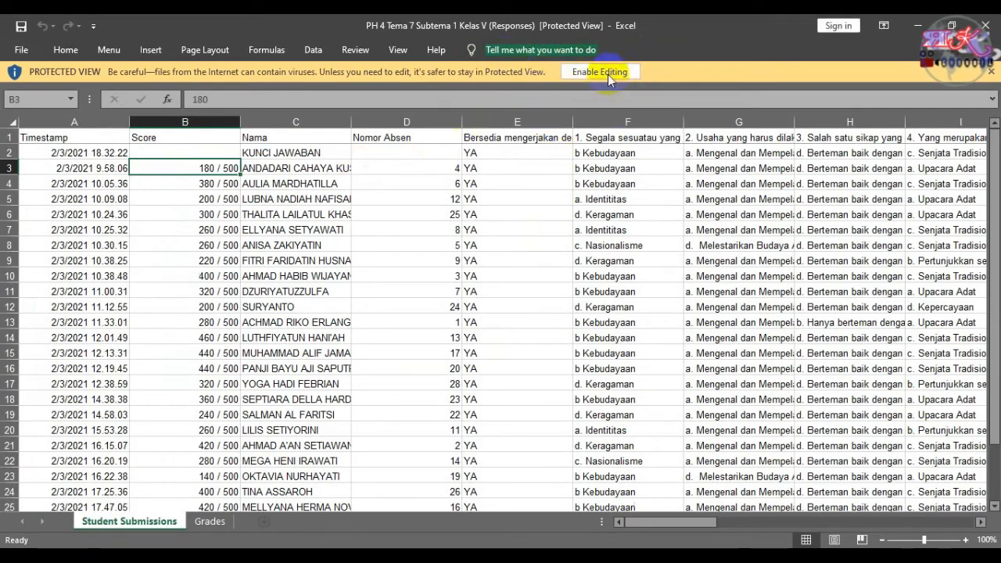
click(608, 73)
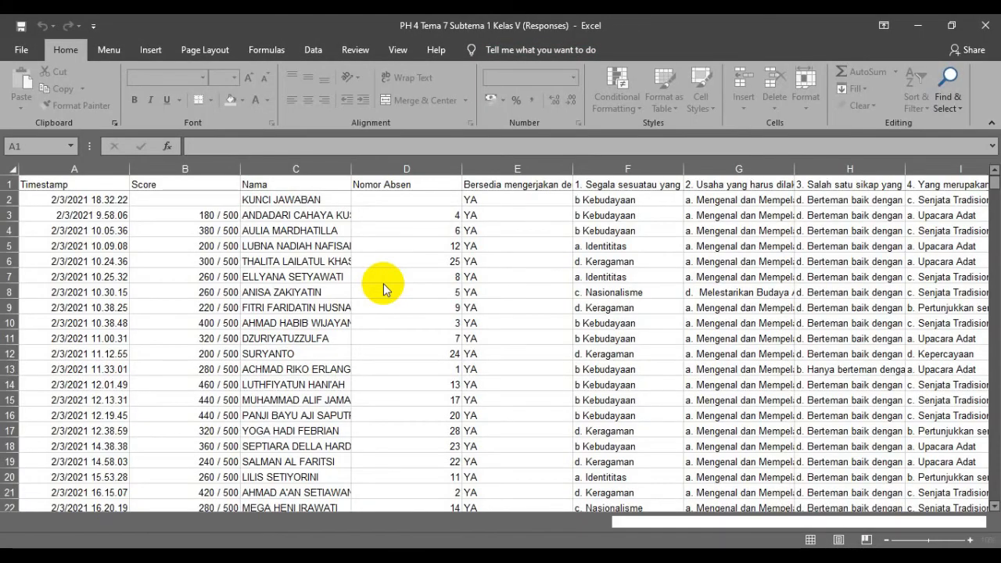
- Examine the students' scores and answers to the first questions in the Student Submissions sheet
scroll(385, 286, down, 2)
scroll(385, 284, up, 2)
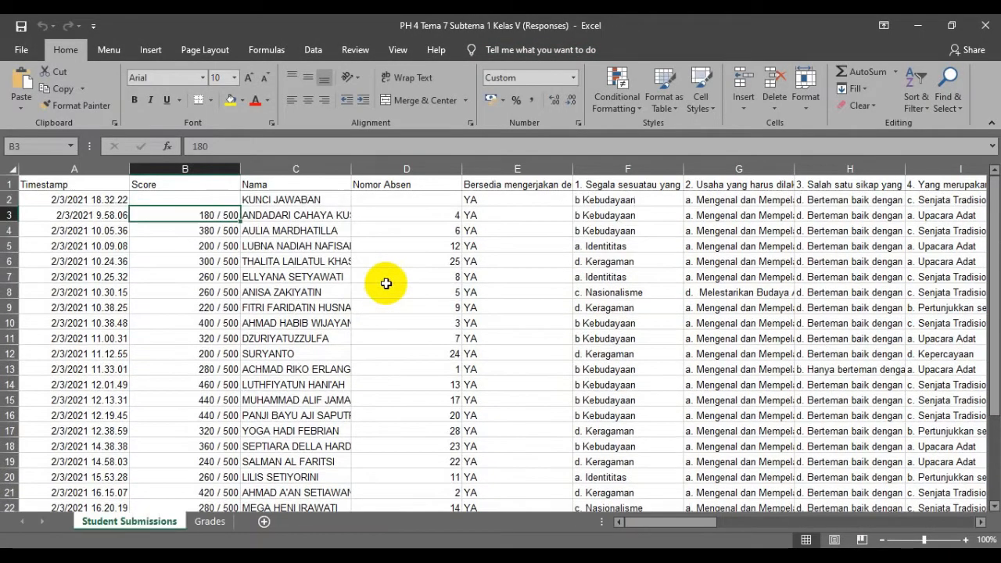
click(646, 217)
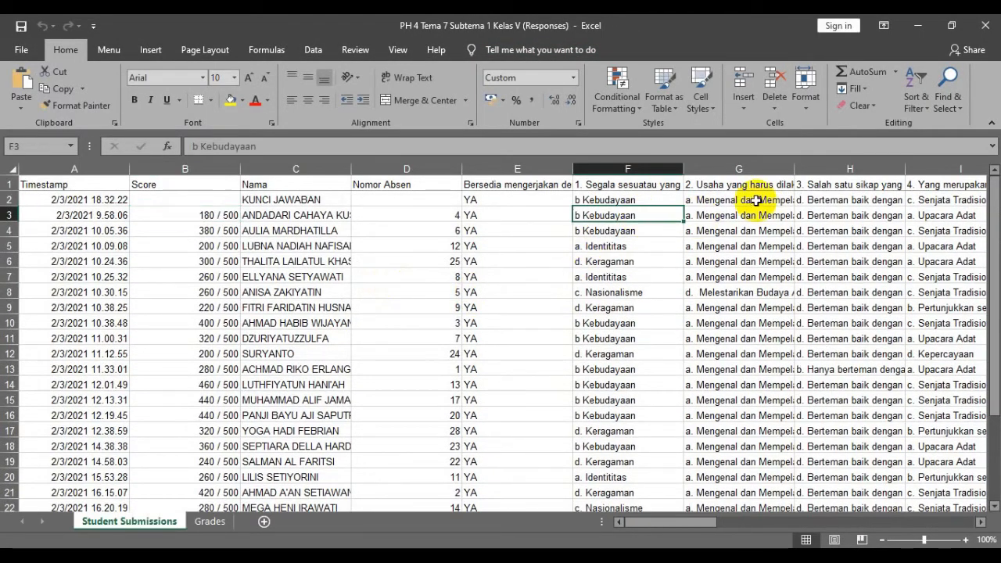
click(764, 223)
click(836, 261)
click(936, 265)
click(892, 337)
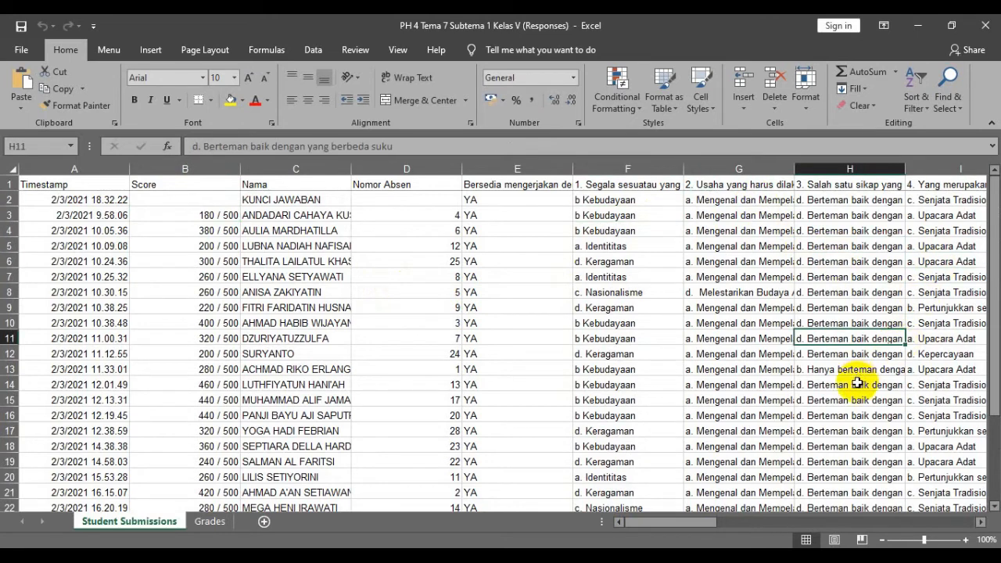
- Examine the Grades sheet's total points, percentages and the per-question success rates in row 36
click(209, 521)
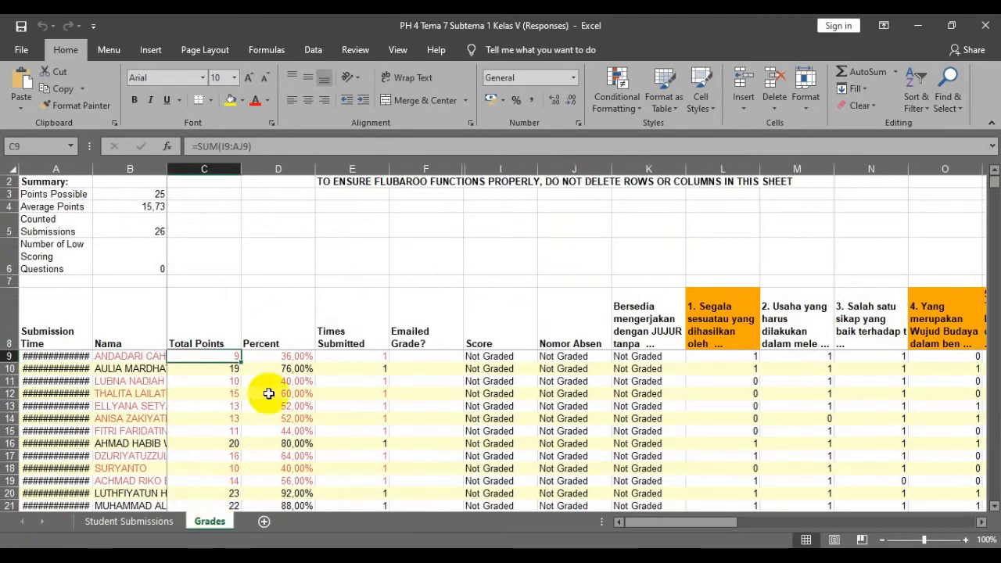
scroll(758, 396, down, 7)
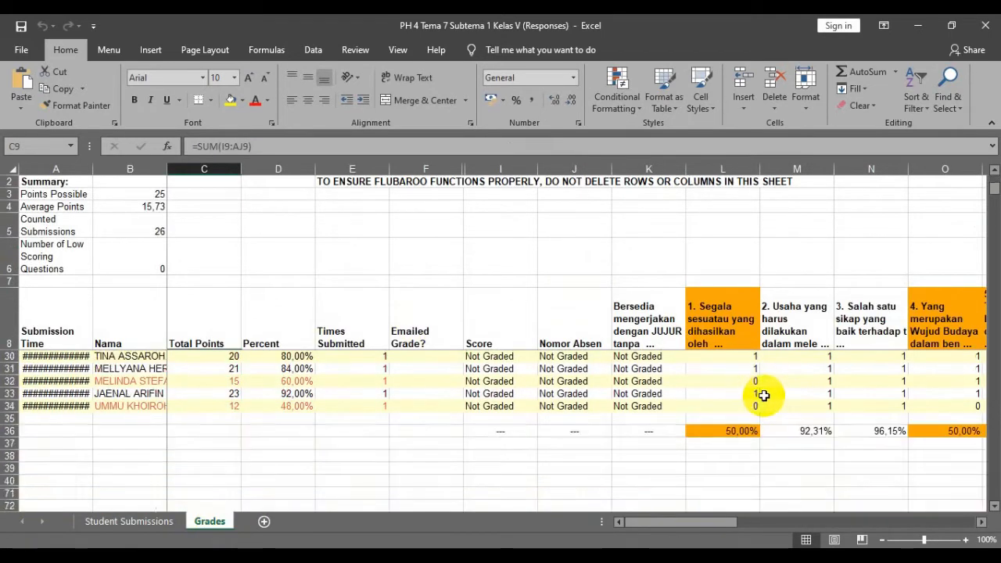
scroll(762, 395, up, 6)
scroll(763, 395, down, 7)
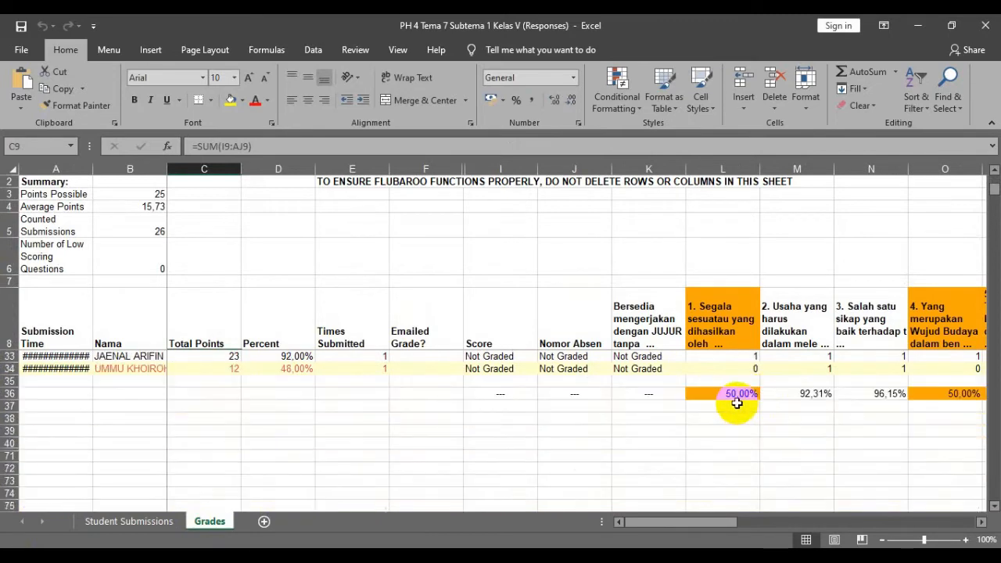
click(735, 394)
click(828, 395)
click(869, 395)
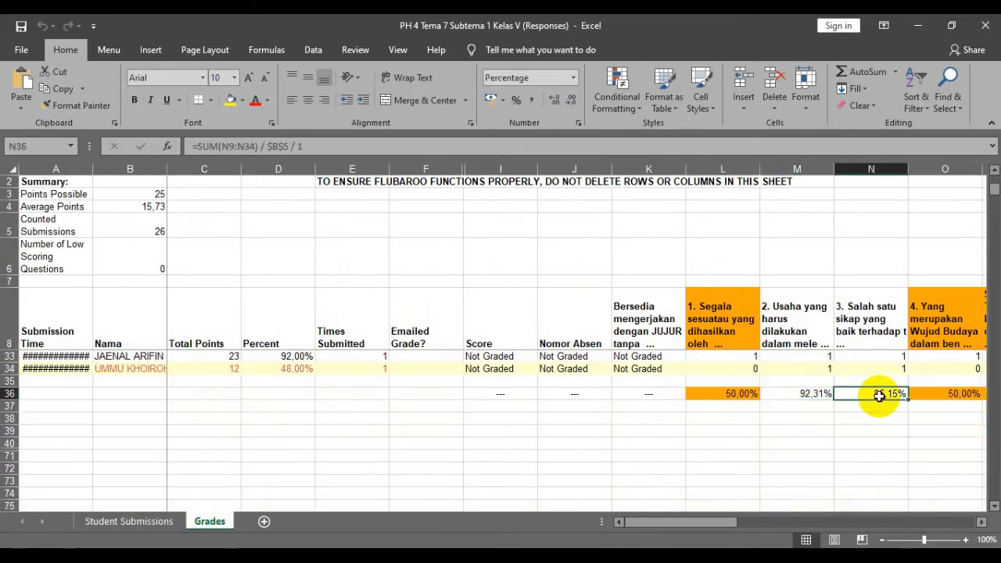
click(964, 395)
click(755, 442)
scroll(352, 376, up, 8)
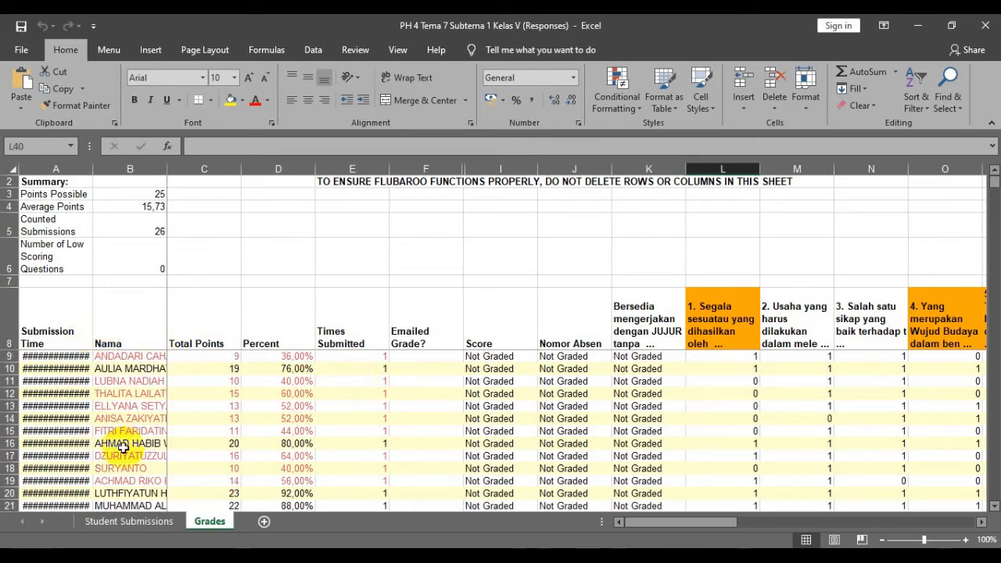
- Widen the Submission Time column of the Grades sheet, and duplicate the sheet under the name Nilai
drag(91, 166, 113, 169)
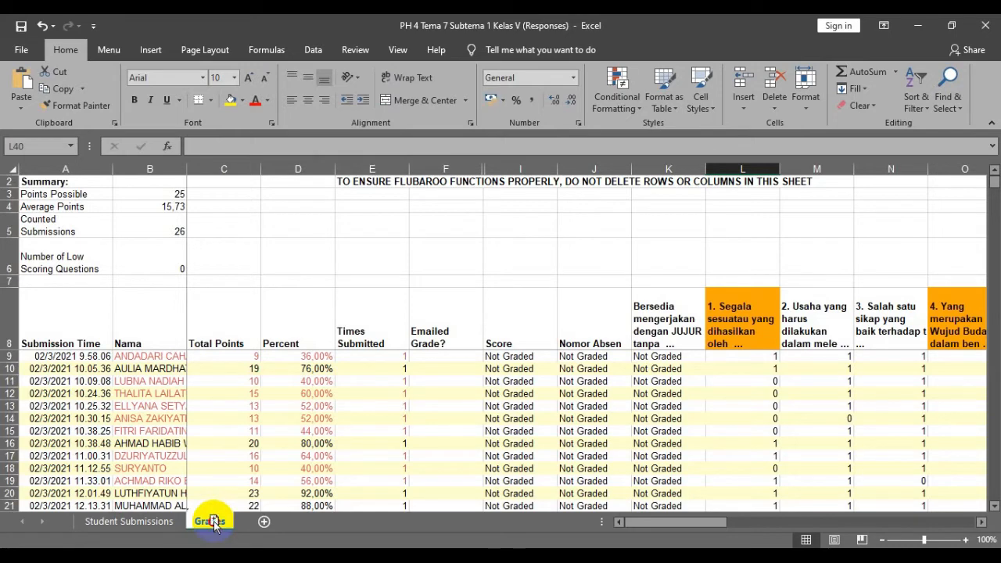
drag(213, 525, 260, 528)
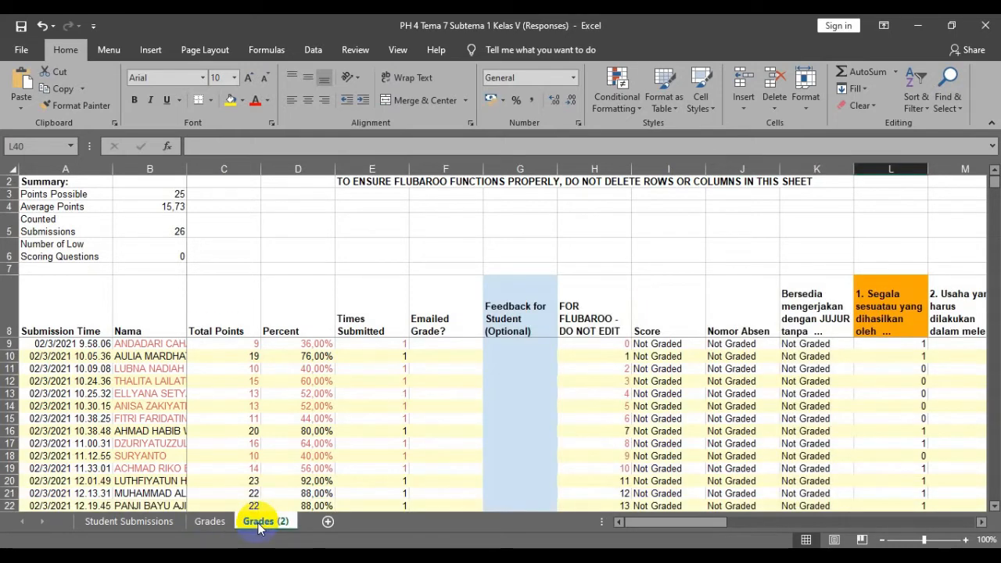
right_click(260, 527)
click(315, 388)
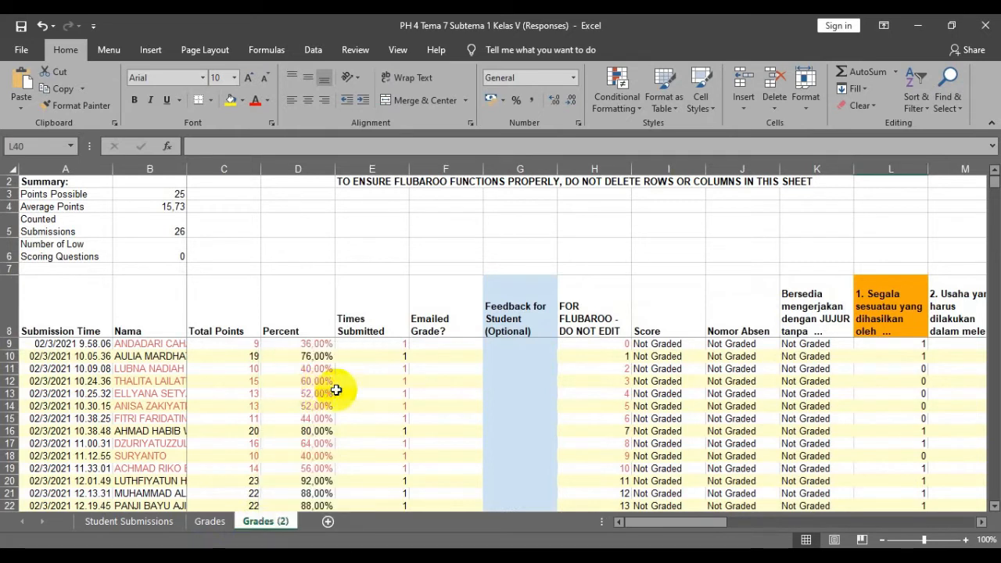
text(n)
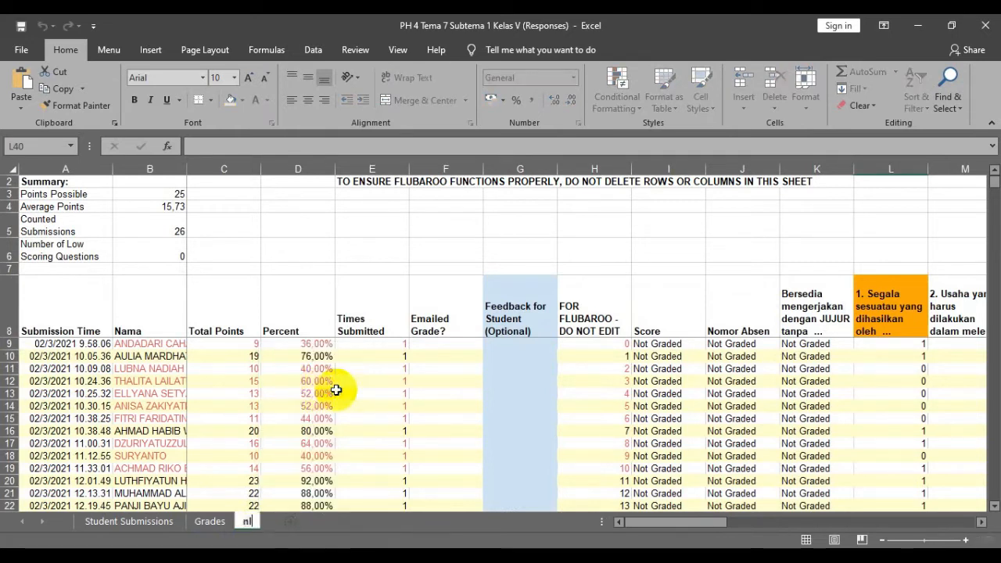
text(ilai)
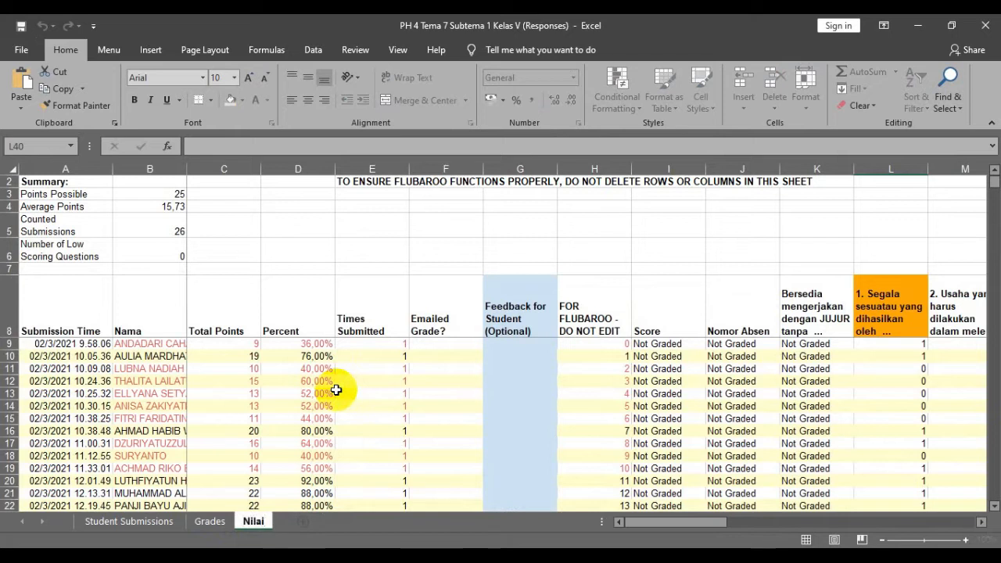
key(Return)
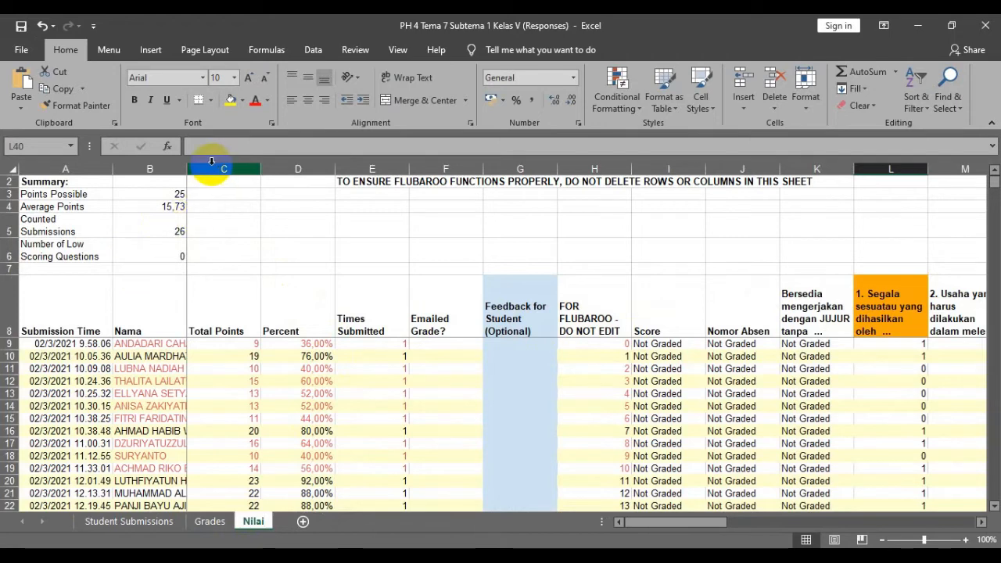
- Widen the Nama column in the Nilai sheet to fit the students' full names
click(173, 207)
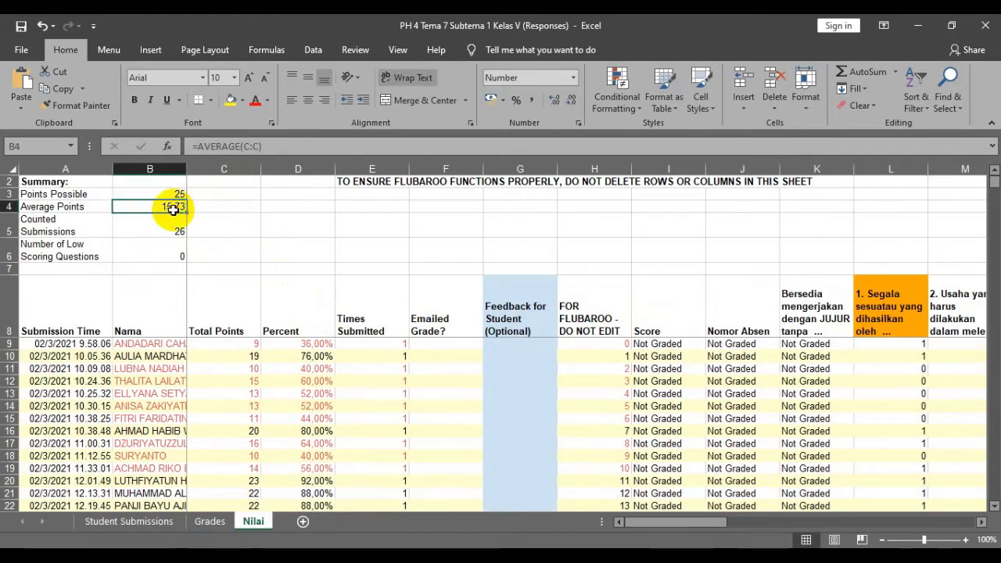
click(192, 169)
click(127, 190)
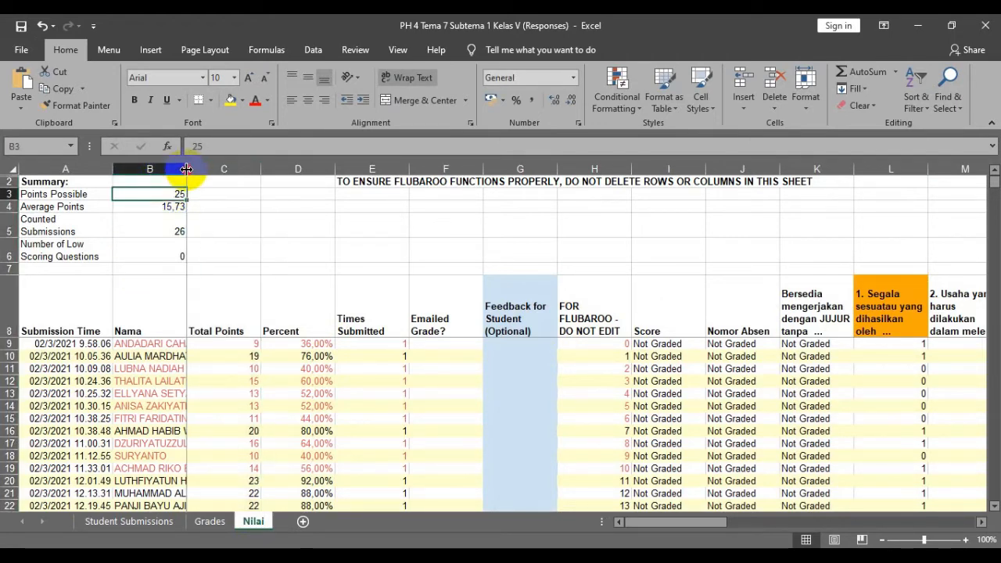
drag(186, 169, 271, 197)
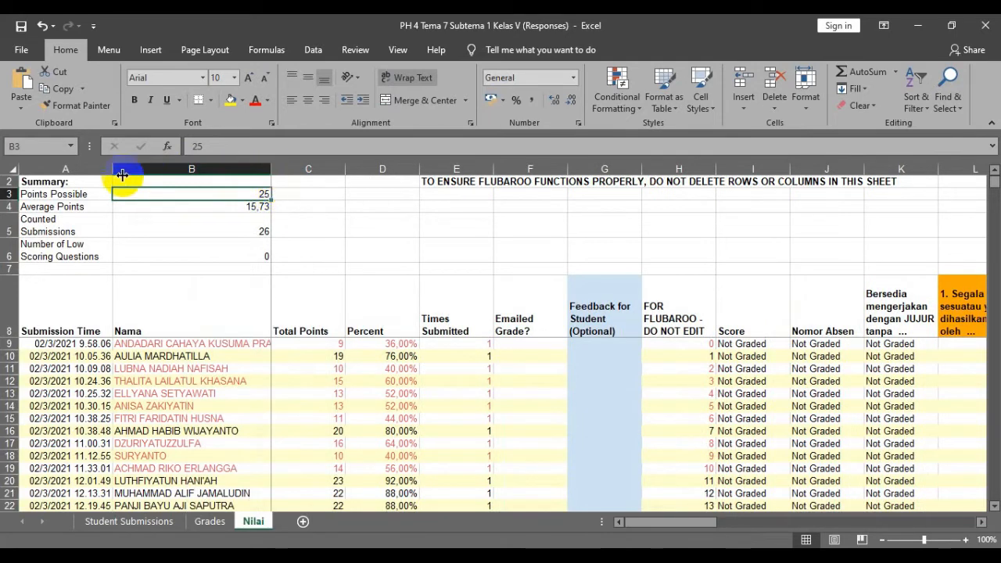
- Delete the Submission Time column from the Nilai sheet
click(63, 171)
right_click(64, 171)
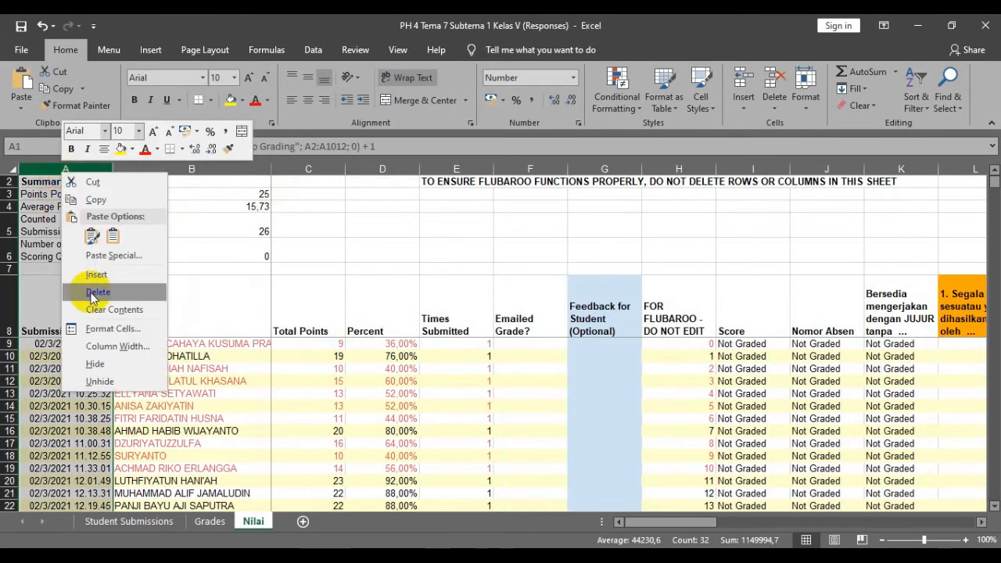
click(95, 293)
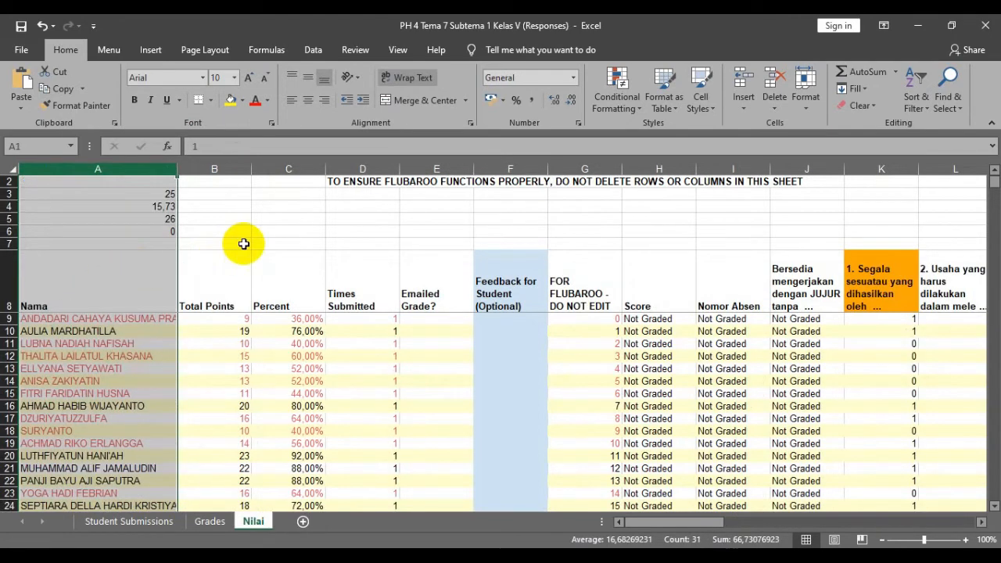
click(242, 243)
click(224, 170)
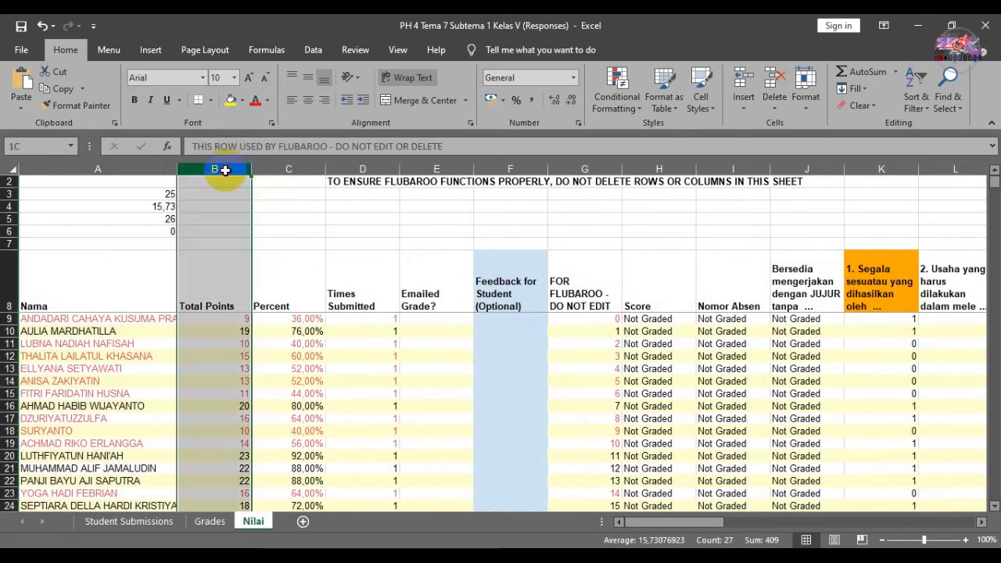
drag(224, 169, 290, 191)
drag(303, 194, 525, 221)
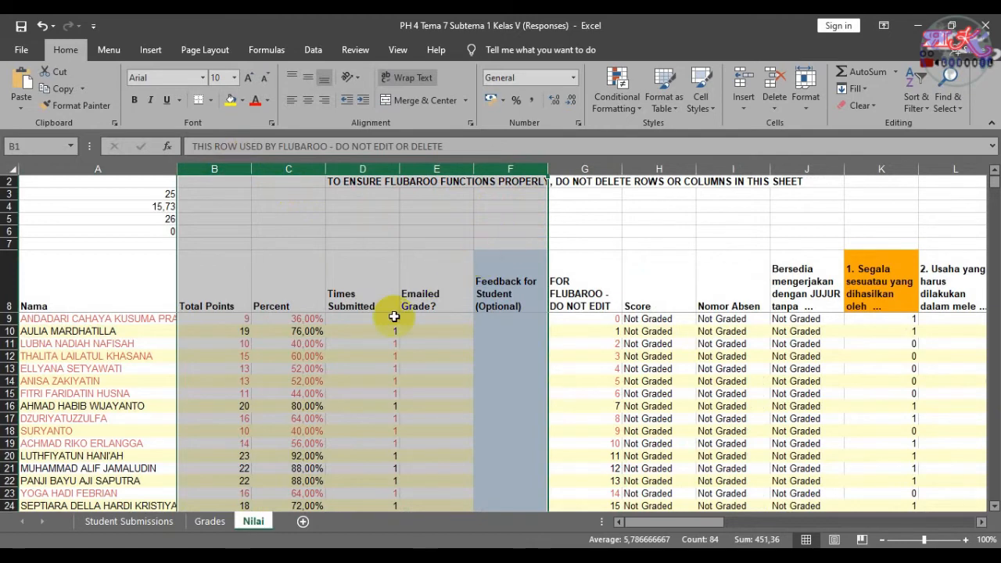
scroll(337, 333, down, 3)
scroll(336, 332, down, 3)
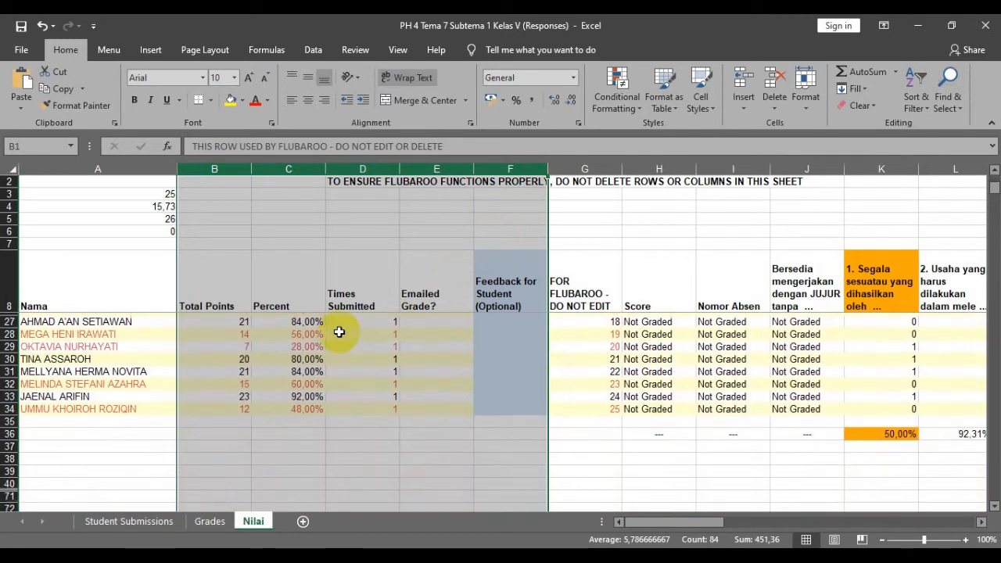
scroll(338, 333, up, 6)
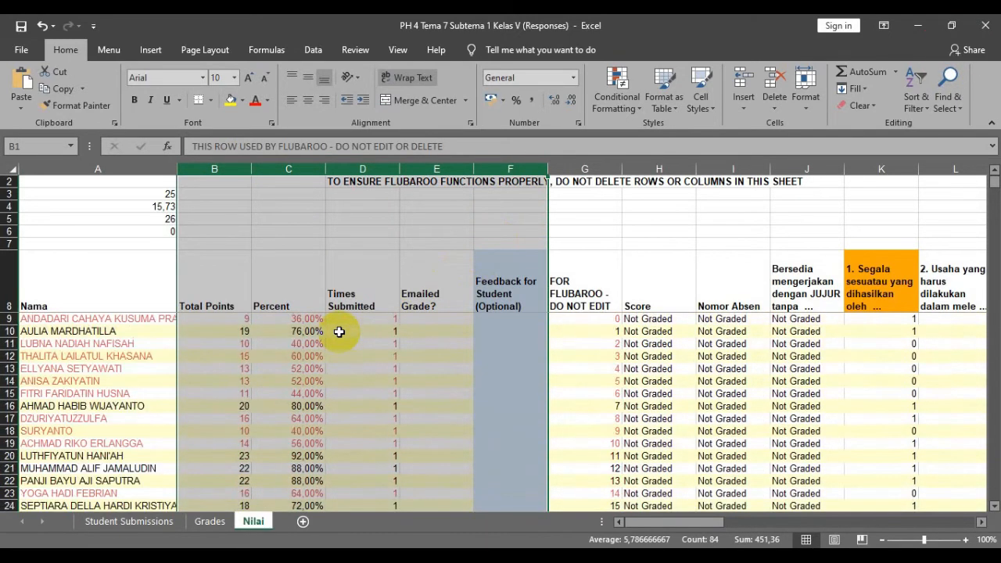
click(439, 345)
drag(213, 170, 384, 204)
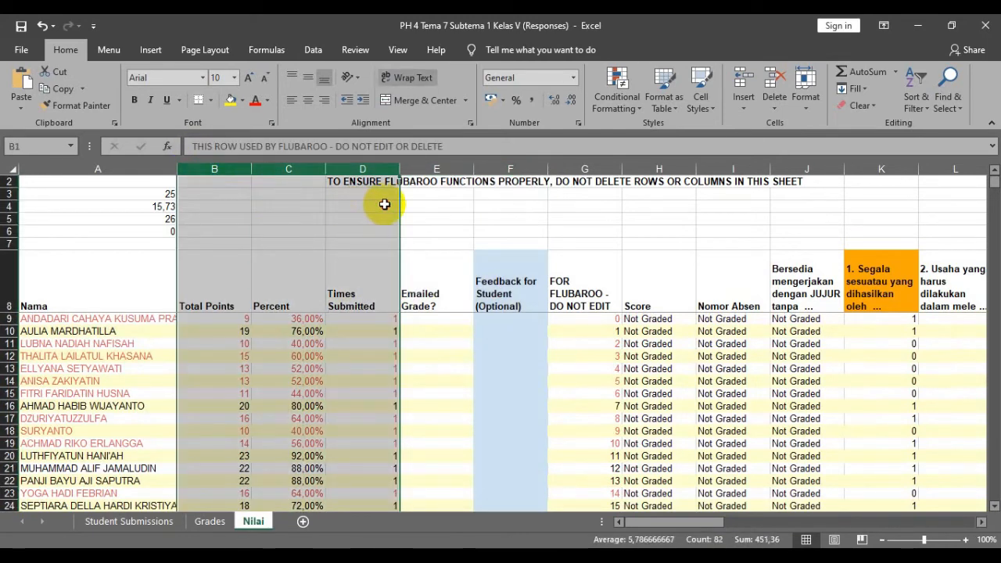
click(491, 366)
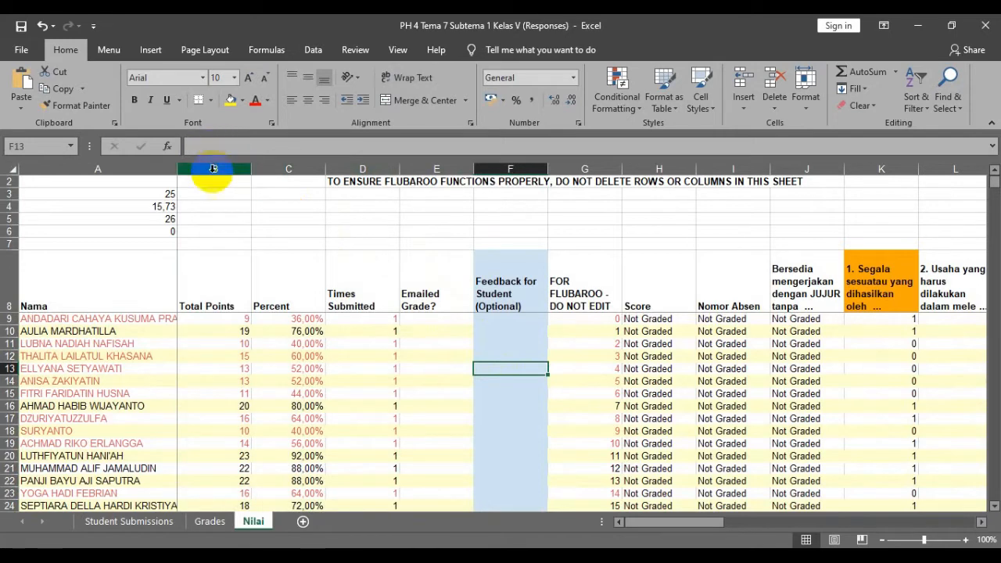
- Delete the columns from Total Points through FOR FLUBAROO - DO NOT EDIT in the Nilai sheet
drag(212, 169, 561, 219)
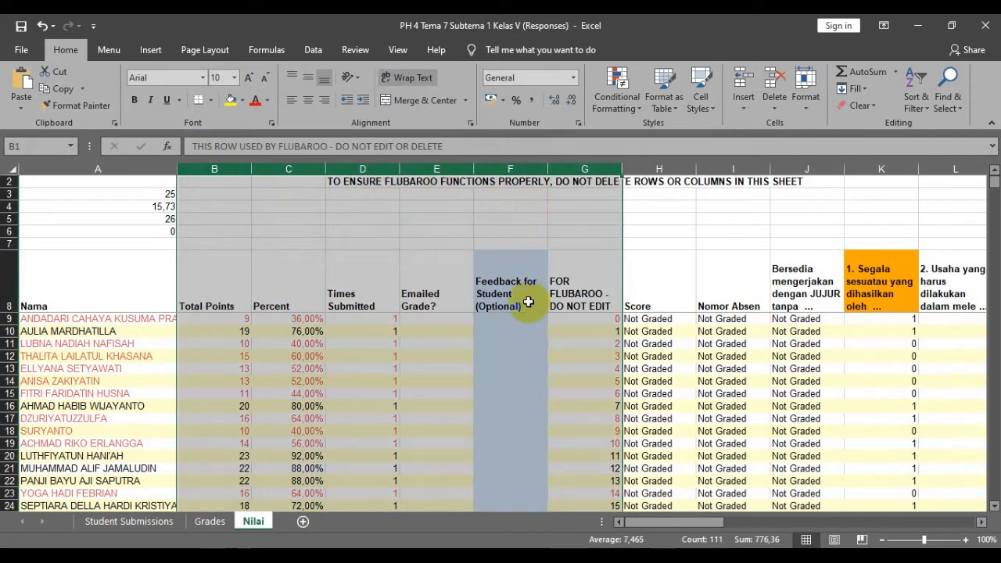
right_click(602, 170)
click(643, 300)
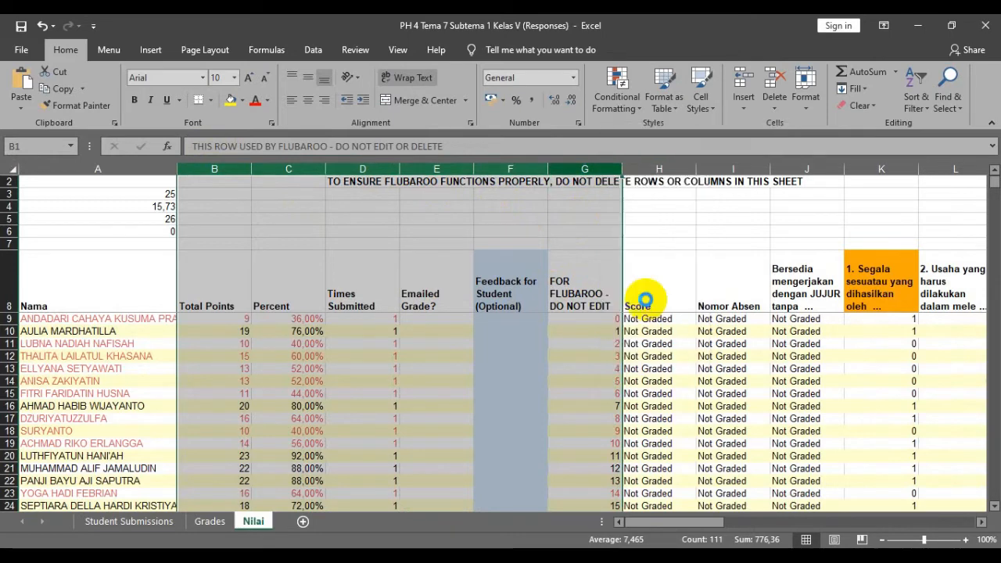
click(339, 381)
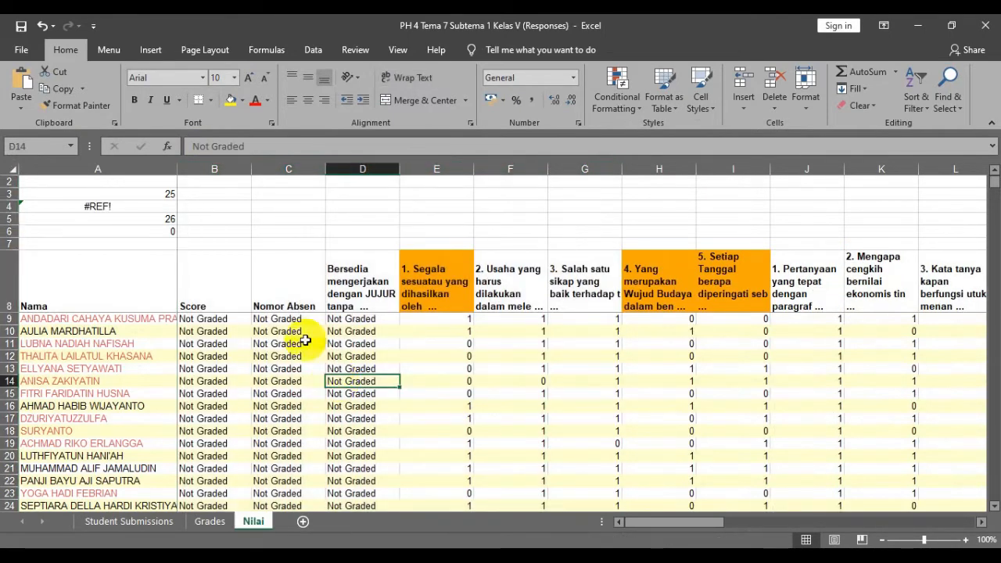
- Delete the ungraded Score, Nomor Absen and "Bersedia mengerjakan dengan JUJUR" columns from the Nilai sheet
scroll(236, 349, down, 5)
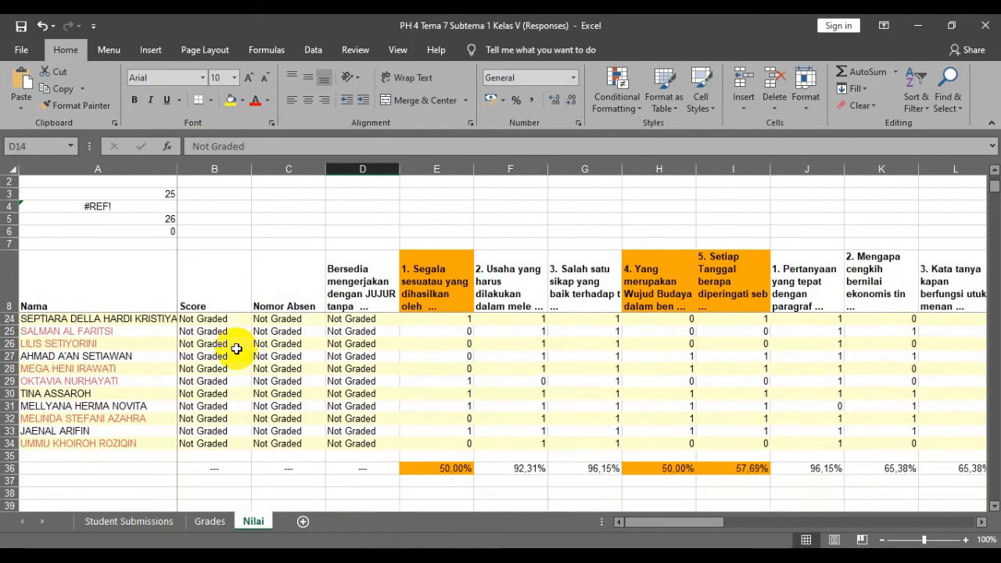
scroll(236, 349, up, 5)
drag(208, 164, 369, 163)
right_click(364, 169)
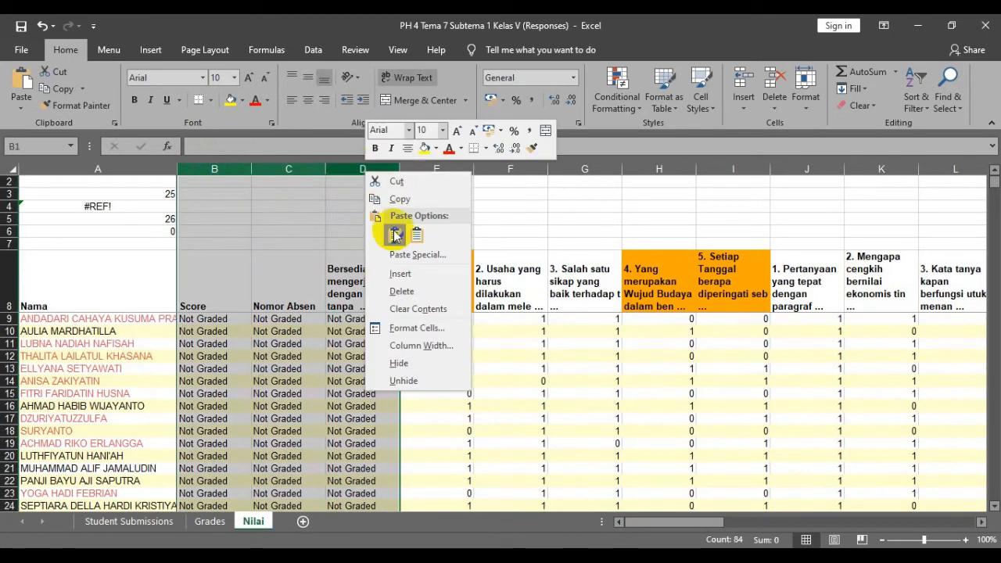
click(423, 297)
click(319, 367)
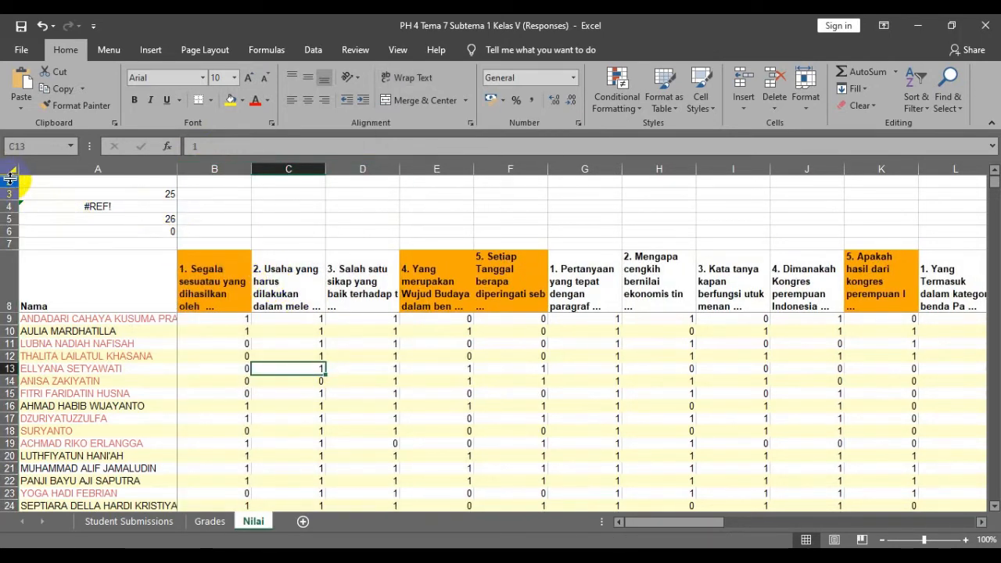
- Merge and center B7:F7 above the first five questions and enter the heading PPkn
scroll(16, 196, up, 1)
click(168, 231)
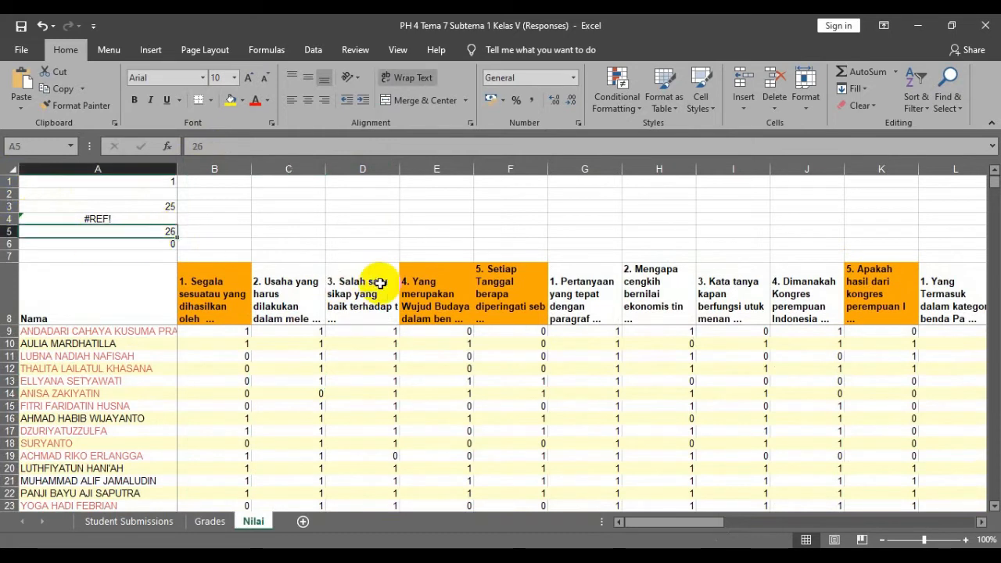
drag(206, 257, 506, 256)
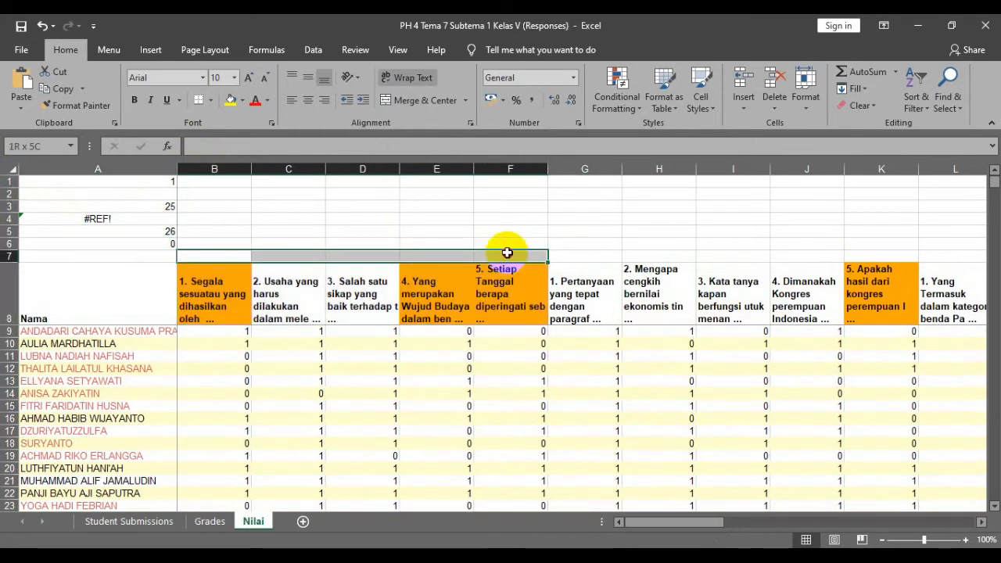
click(421, 100)
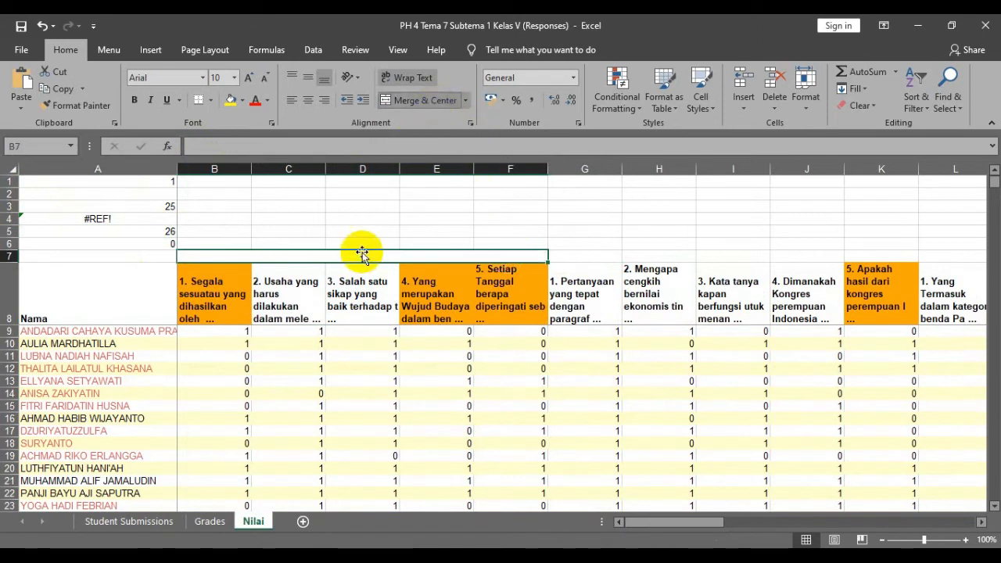
text(PPkn)
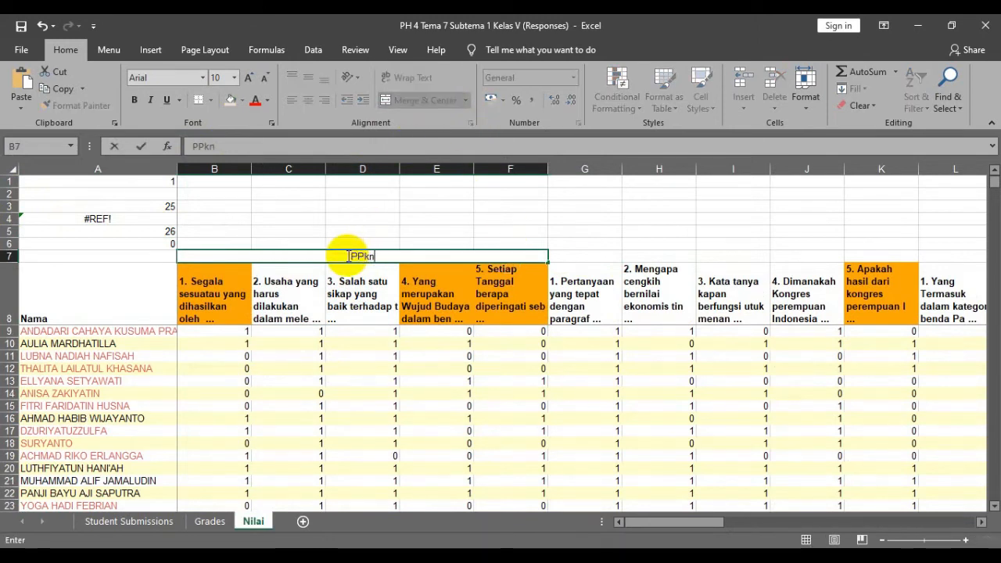
key(Right)
- Merge and center G7:K7 above the second group of five questions and enter the heading B Indonesia
key(Right)
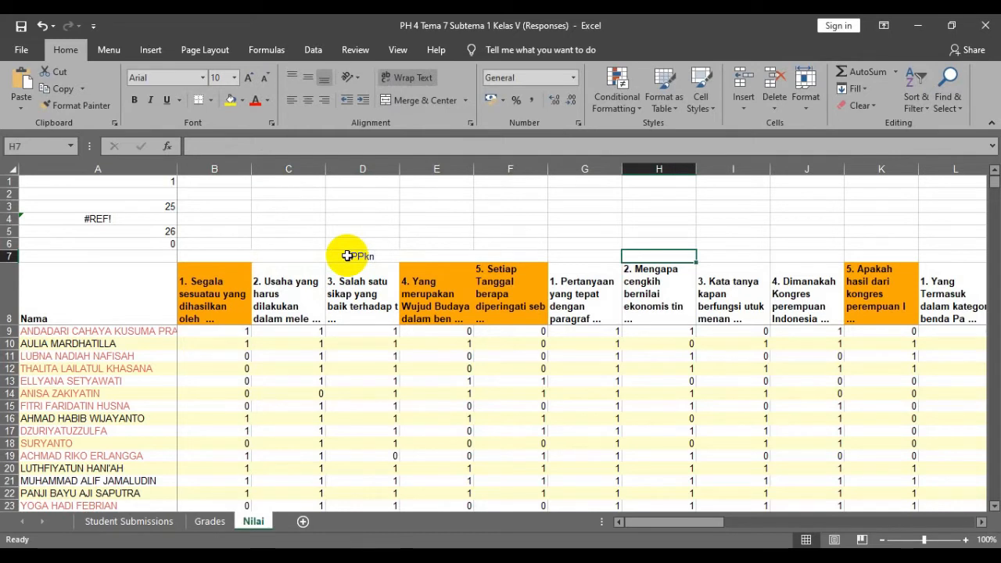
key(Left)
key(shift+Right)
key(shift+Right)
key(shift+Right)
key(shift+Right)
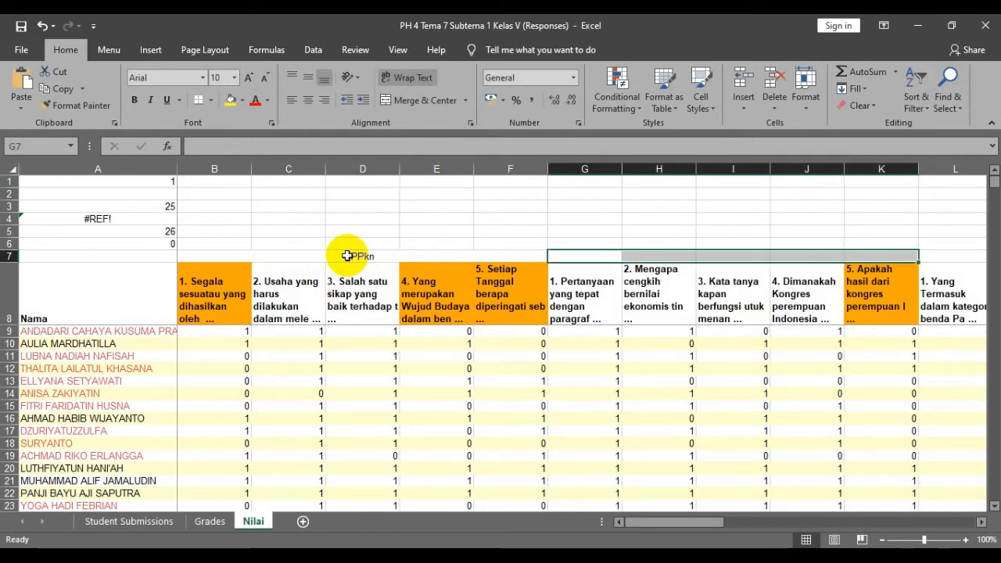
click(402, 100)
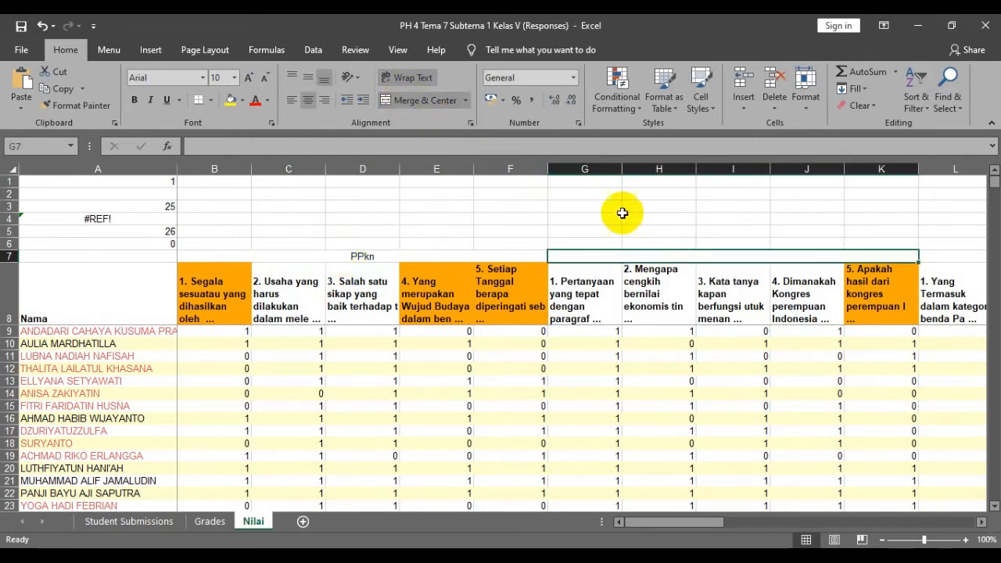
text(B Indone)
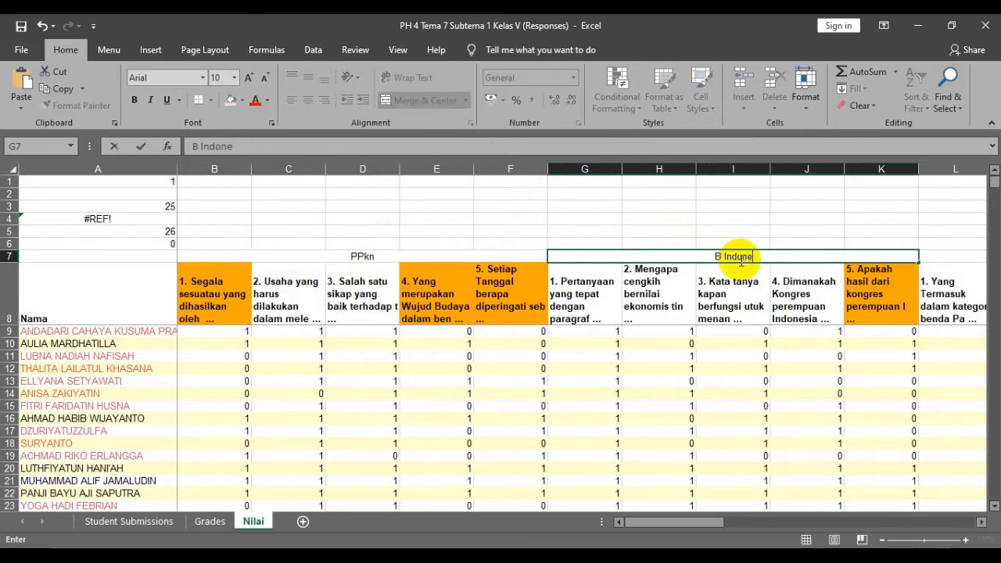
text(sia)
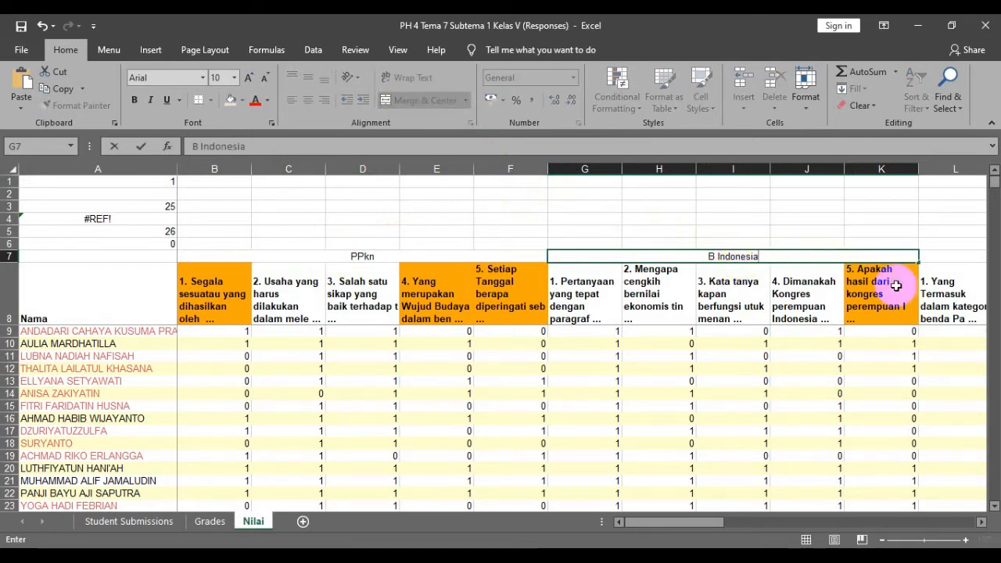
- Merge and center L7:P7 above the third group of questions and enter the heading IPA
click(947, 259)
drag(946, 259, 946, 259)
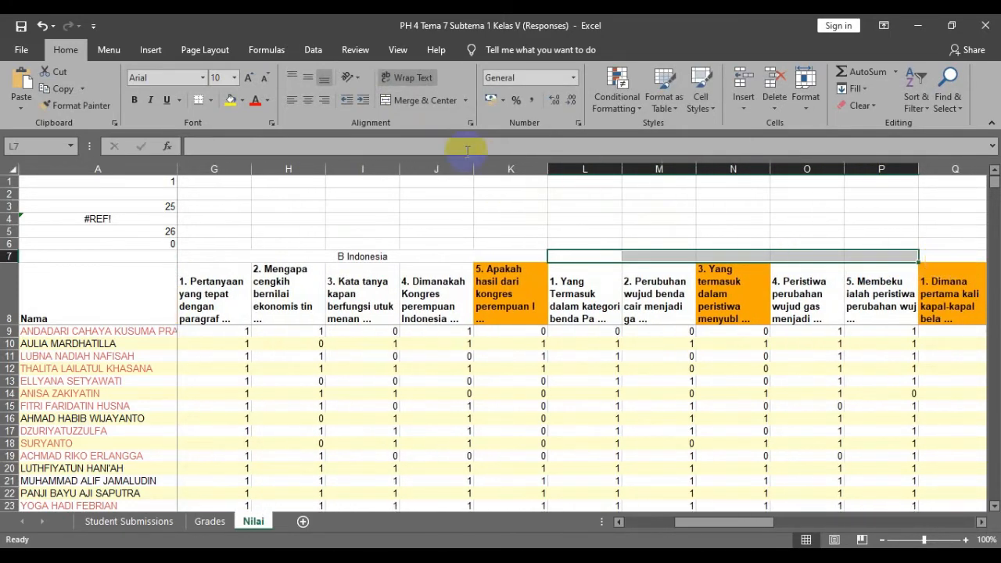
click(424, 107)
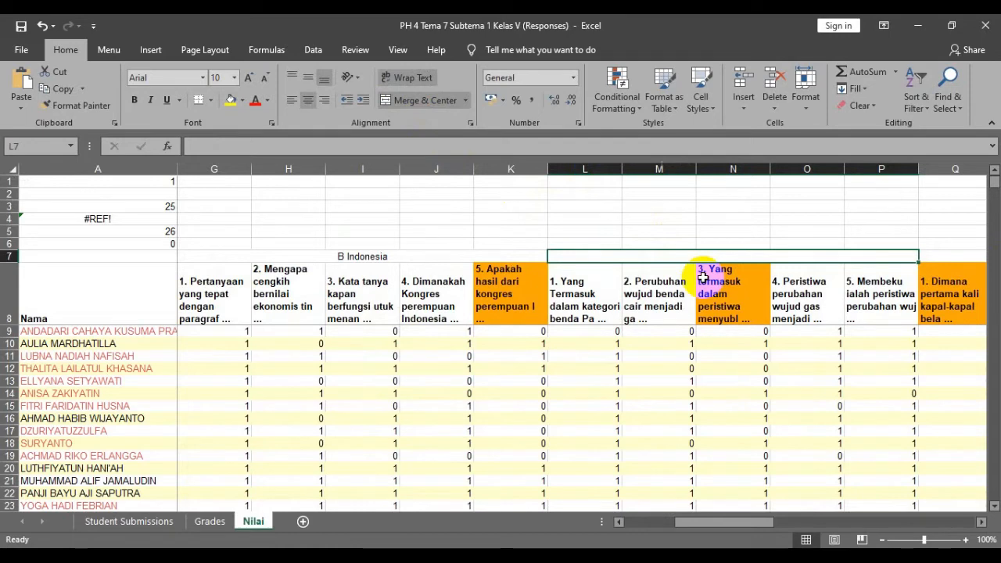
text(IPA)
key(Right)
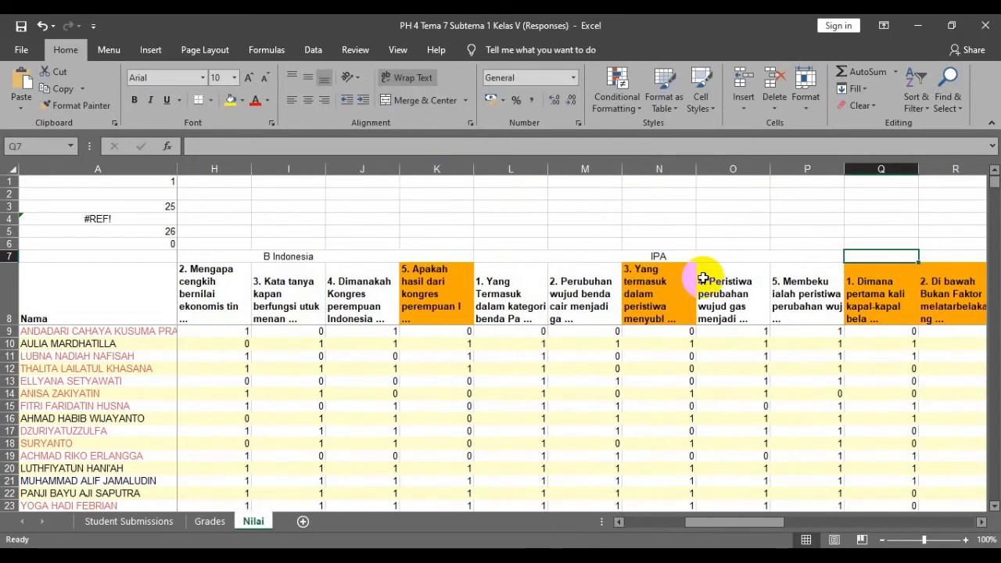
- Merge and center Q7:U7 above the fourth group of questions and enter the heading IPS
key(shift+Right)
key(shift+Right)
key(shift+Right)
key(shift+Right)
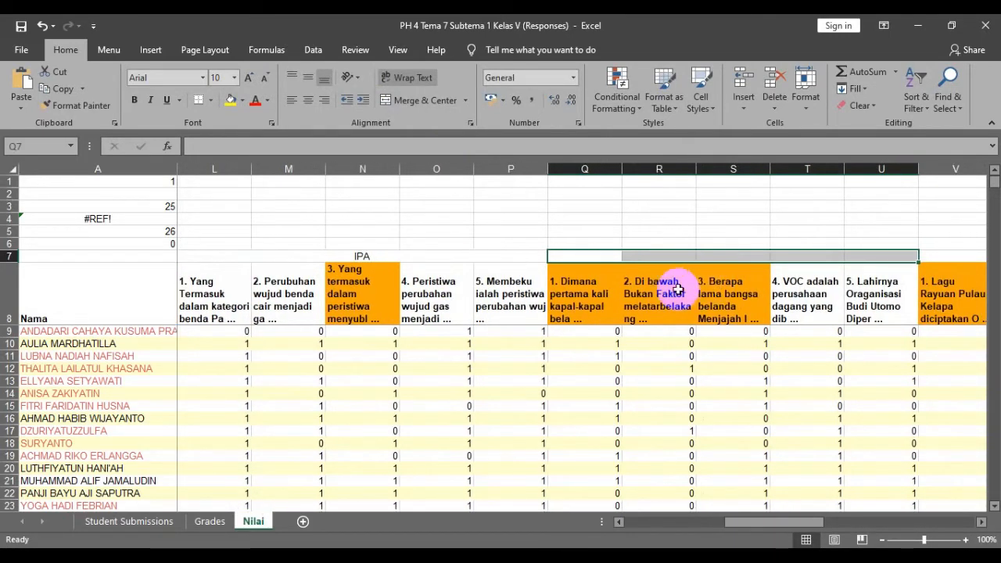
click(406, 110)
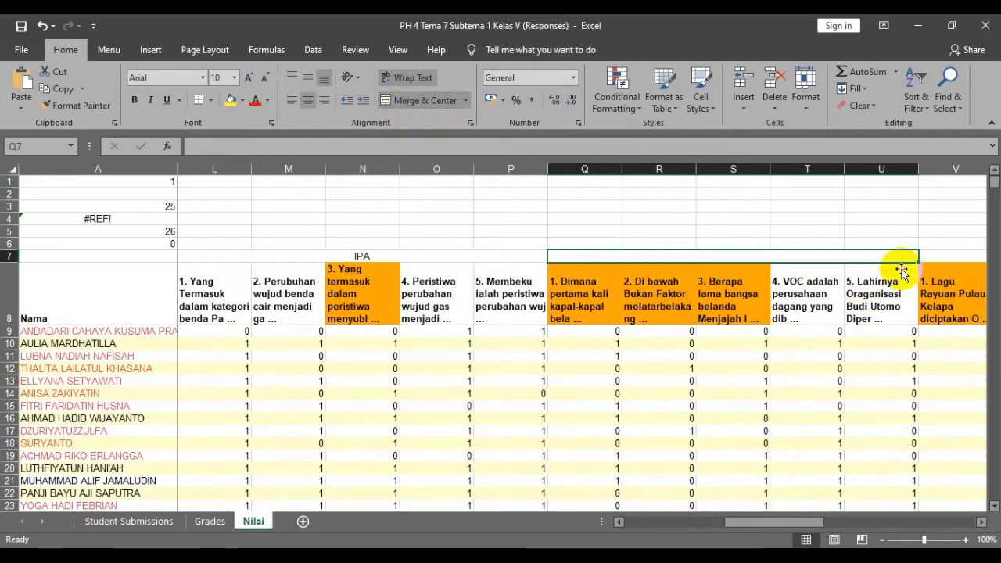
text(IPS)
key(Right)
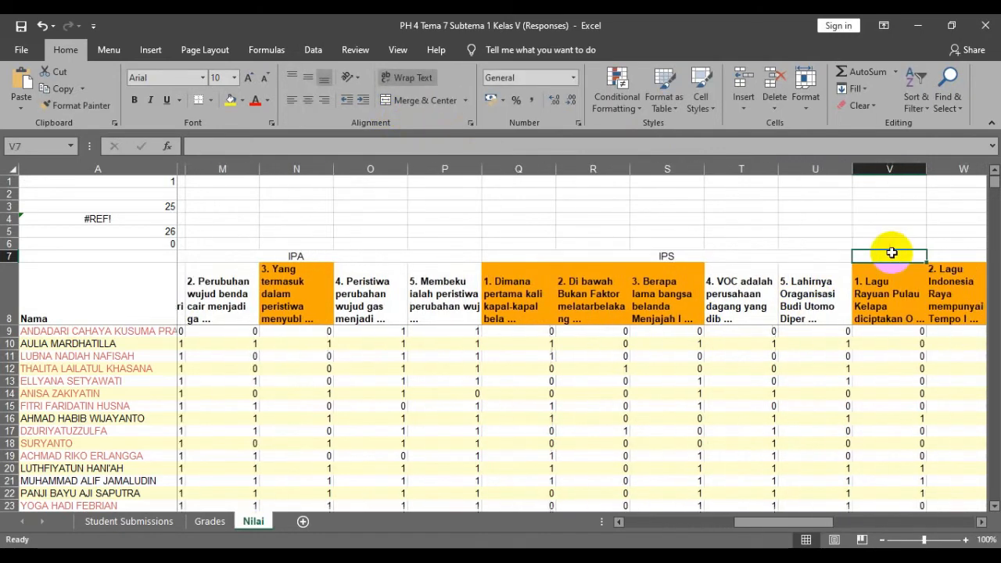
- Merge and center V7:Z7 above the last five questions and enter the heading SBdP
key(shift+Right)
key(shift+Right)
key(shift+Right)
key(shift+Right)
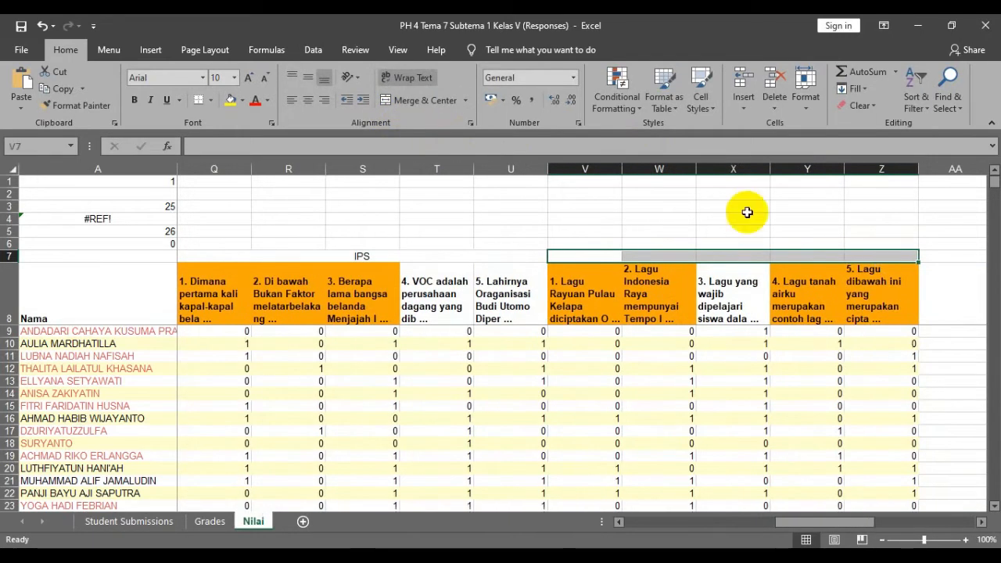
click(414, 102)
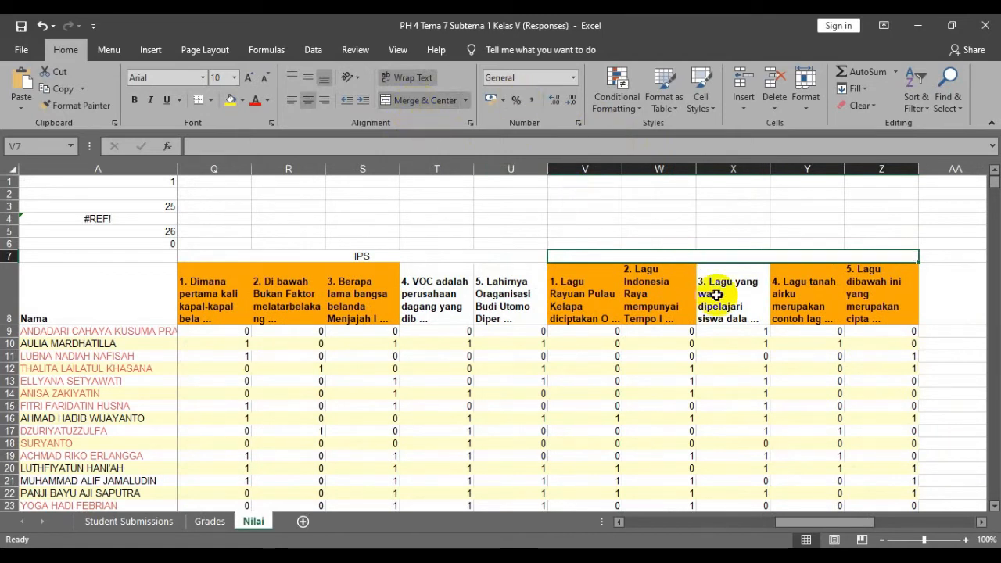
text(SBdP)
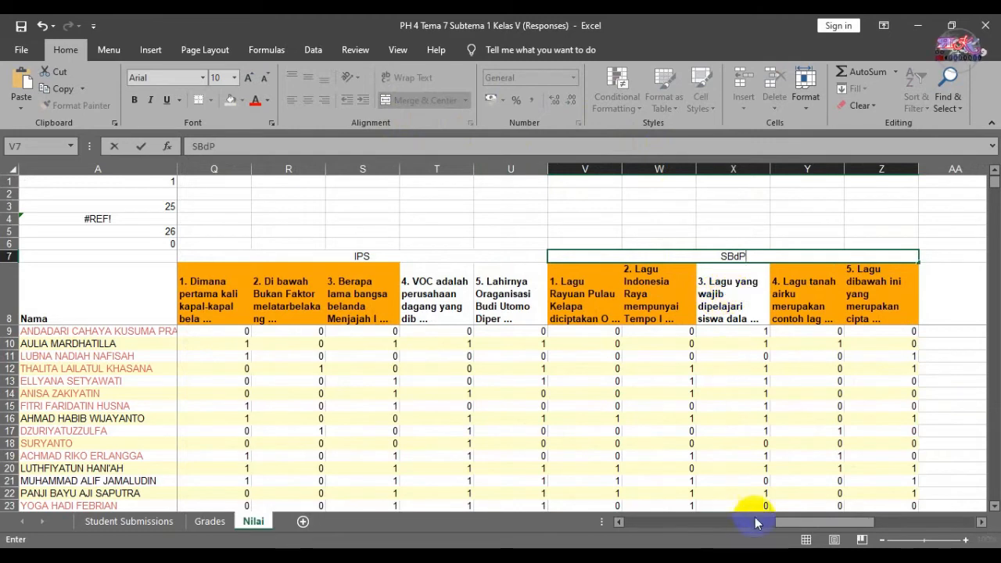
drag(819, 532, 661, 530)
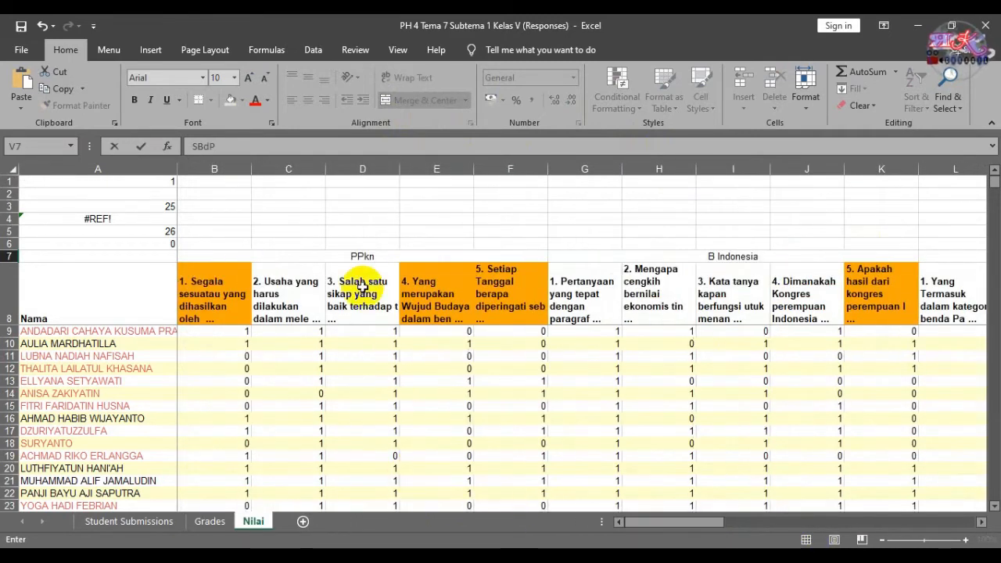
click(320, 257)
- Replace the five PPkn question headers in B8:F8 with the numbers 1 to 5, and return to cell B8
click(237, 291)
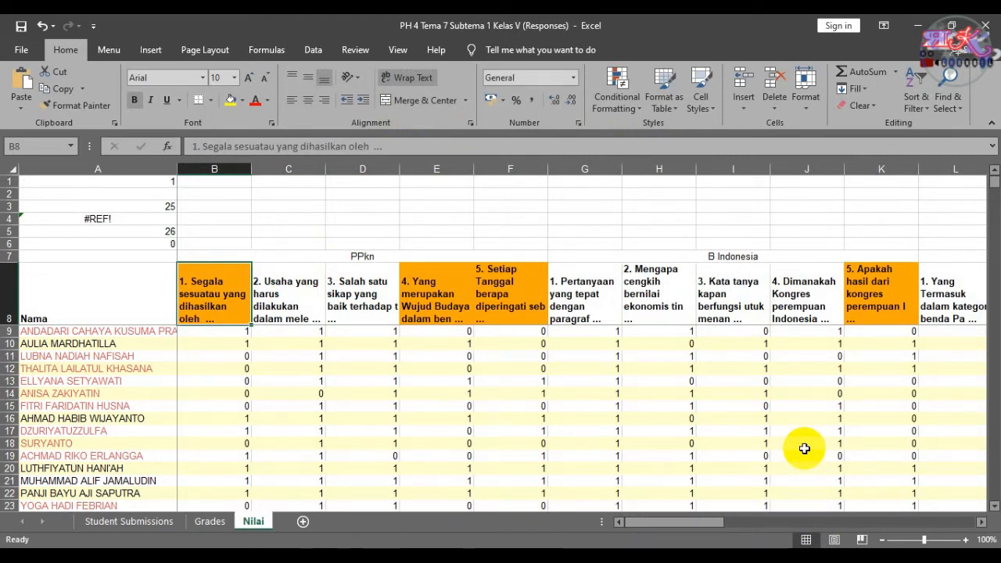
text(1)
key(Tab)
text(2)
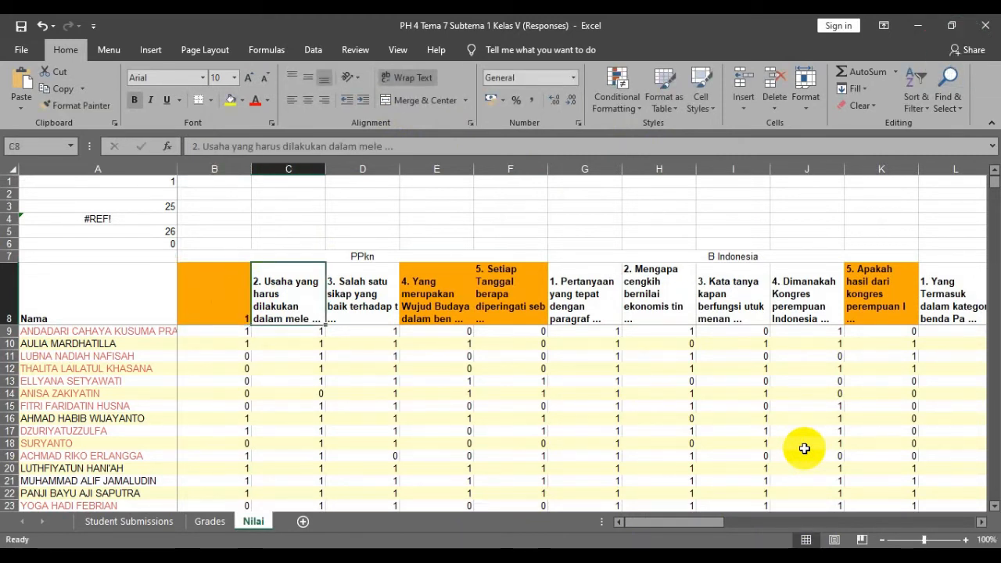
key(Tab)
text(3)
key(Tab)
text(4)
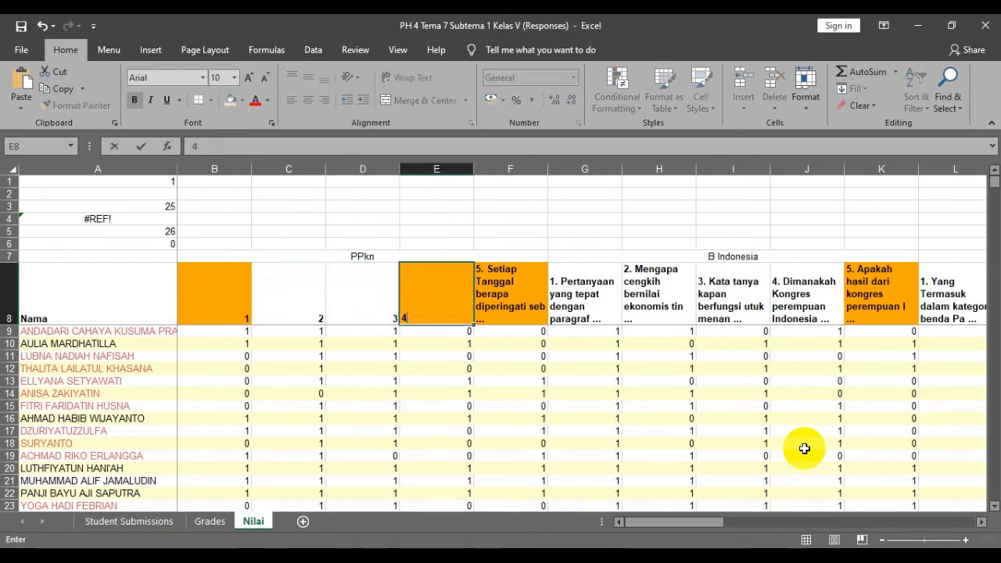
key(Tab)
text(5)
key(Tab)
key(Left)
key(Left)
key(Left)
key(Left)
key(Left)
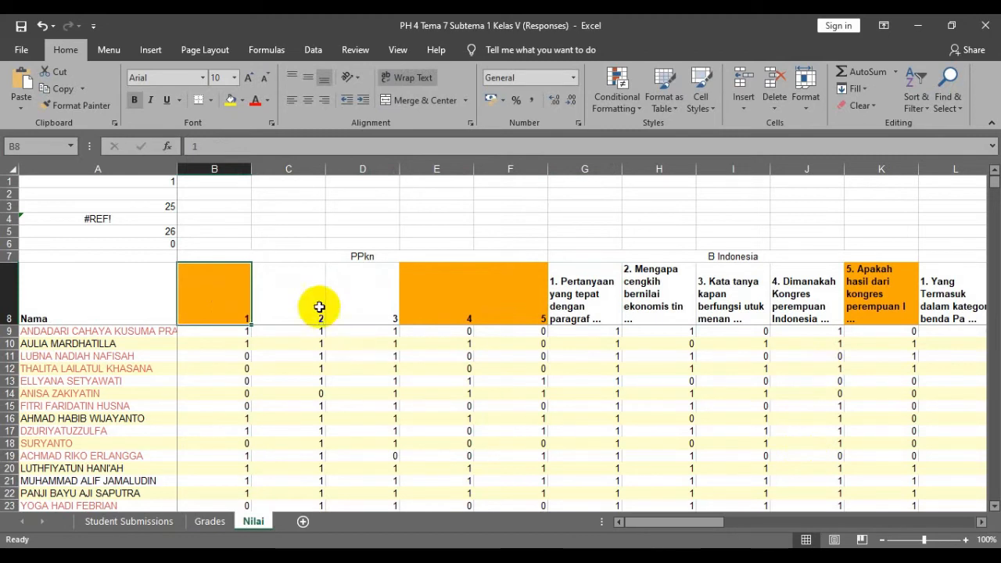
- Remove the orange formatting from B8 by pasting blank cell C6 over it, and enter 1 in it again
click(286, 244)
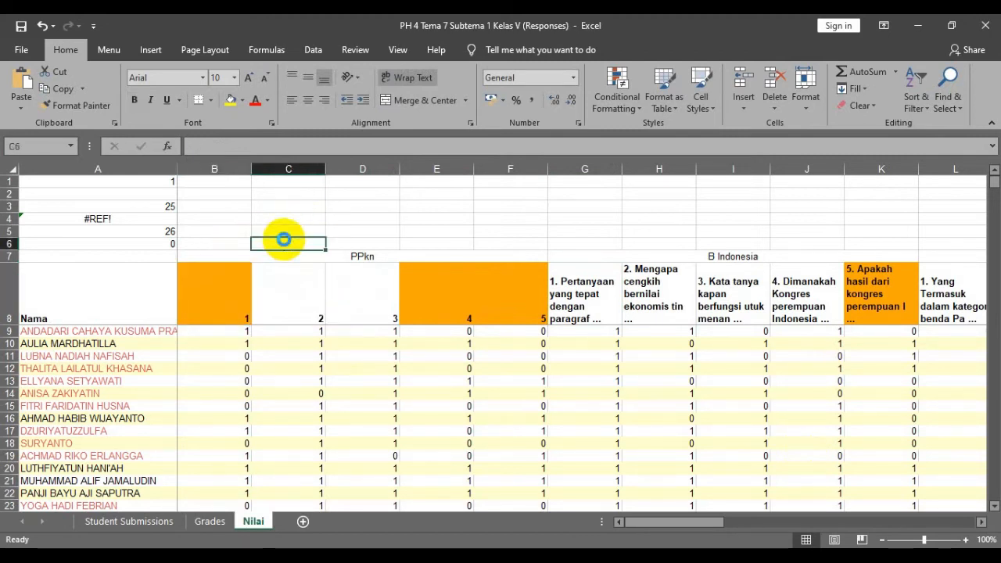
key(ctrl+c)
key(Down)
key(Down)
key(Return)
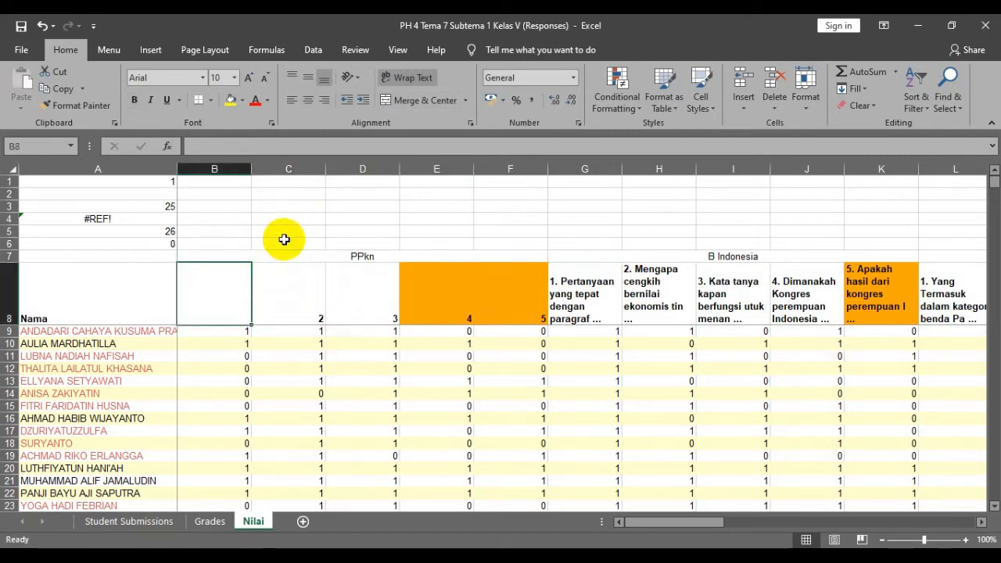
text(1)
key(Tab)
key(Tab)
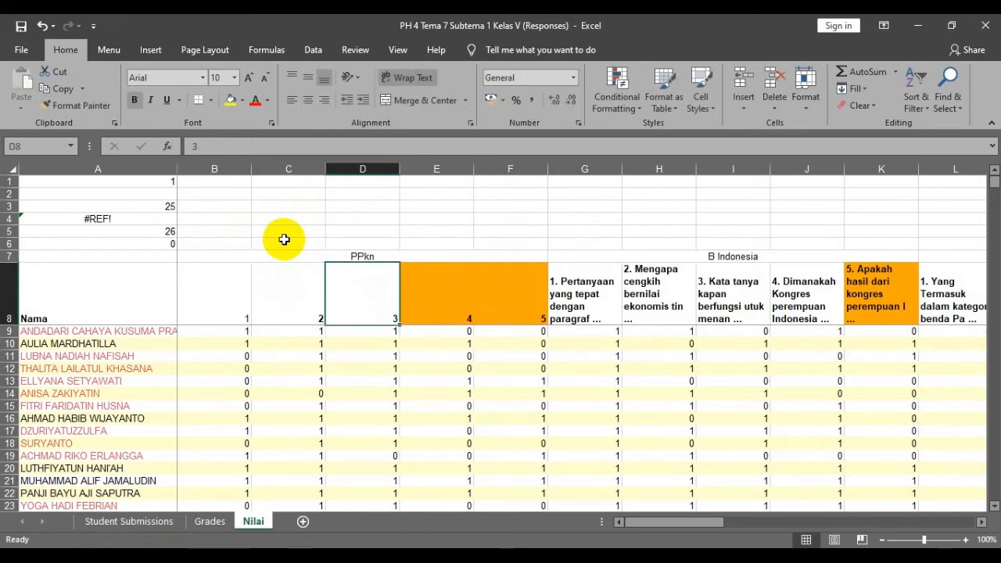
- Copy the plain header cell D8 over the orange cells E8:F8 and enter 4 and 5 in them
key(ctrl+c)
key(Right)
key(shift+Right)
key(Return)
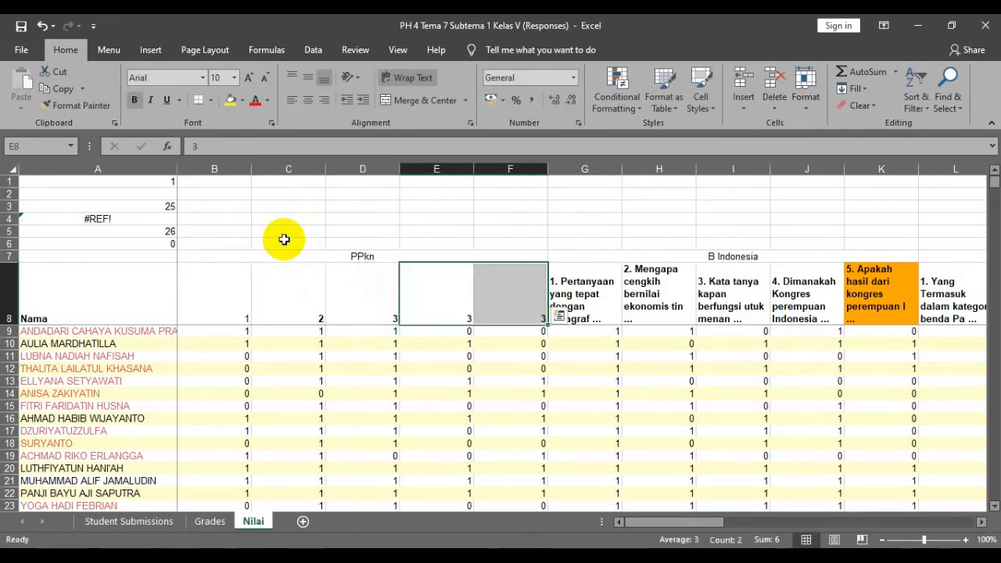
key(Left)
key(Right)
text(4)
key(Tab)
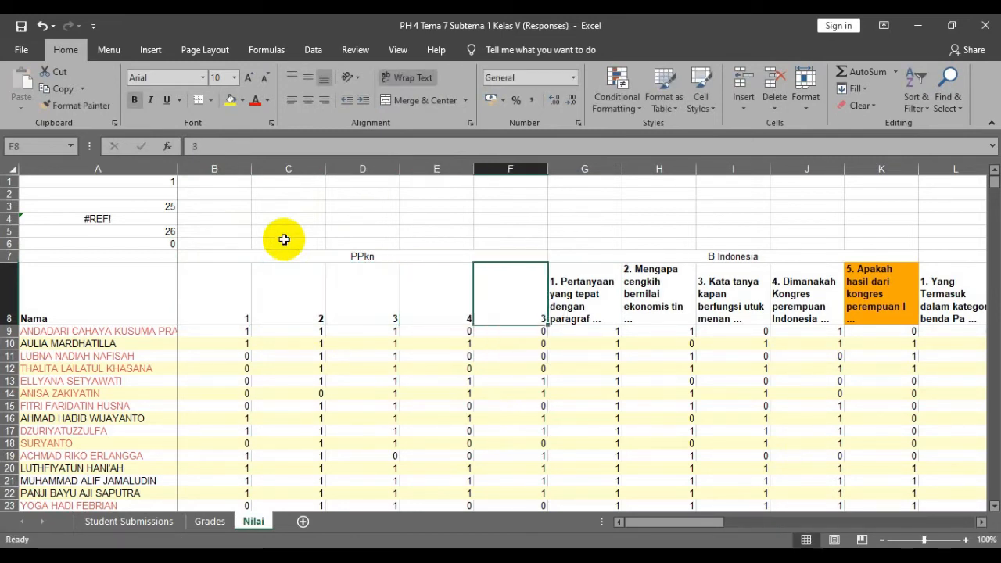
text(5)
key(Tab)
- Center the question numbers in B8:F8 both horizontally and vertically
drag(144, 341, 356, 313)
click(232, 284)
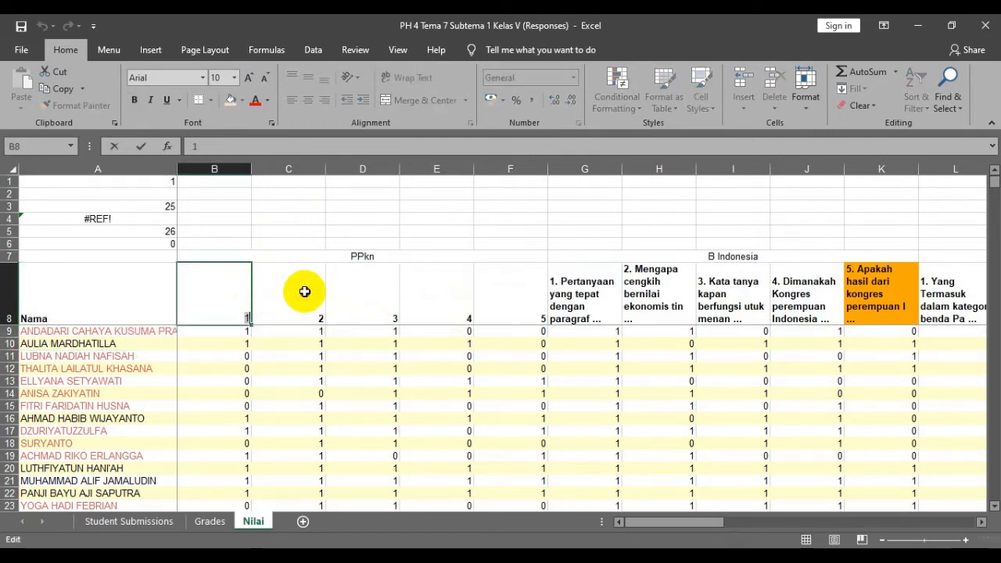
click(302, 290)
drag(223, 286, 509, 302)
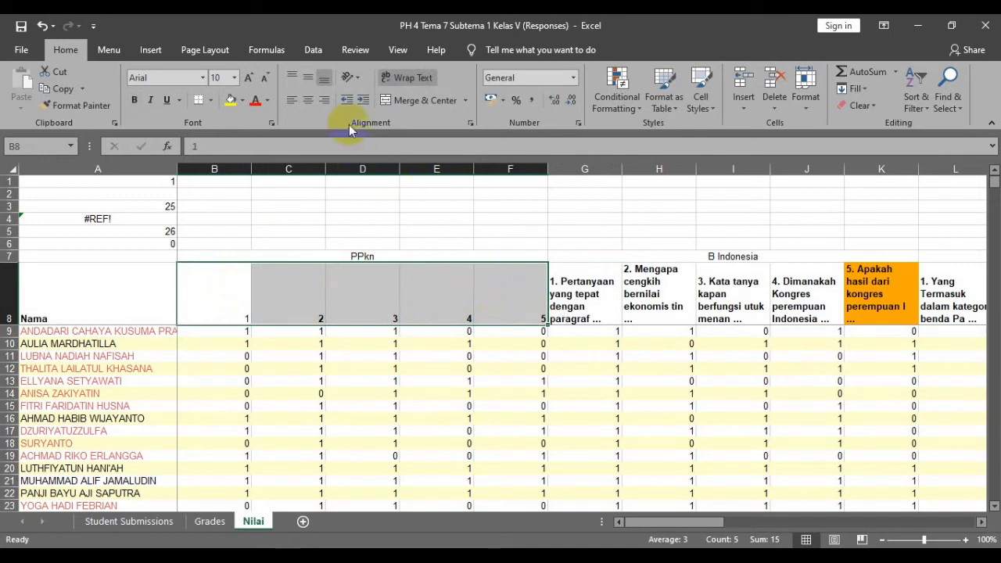
click(315, 81)
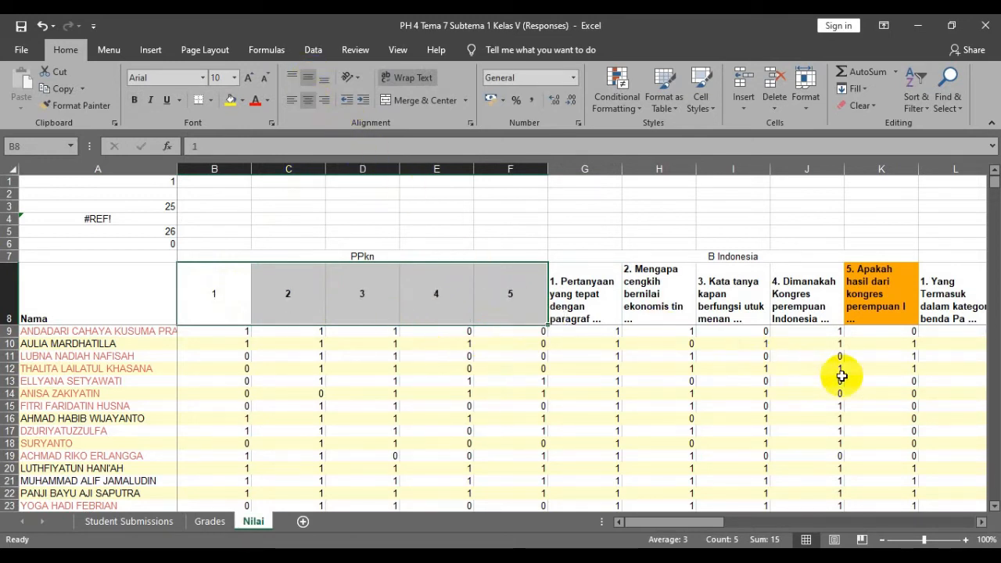
- Copy the number headers B8:F8 over the B Indonesia question headers in G8:K8
key(ctrl+c)
key(Right)
key(Right)
key(Right)
key(Right)
key(Right)
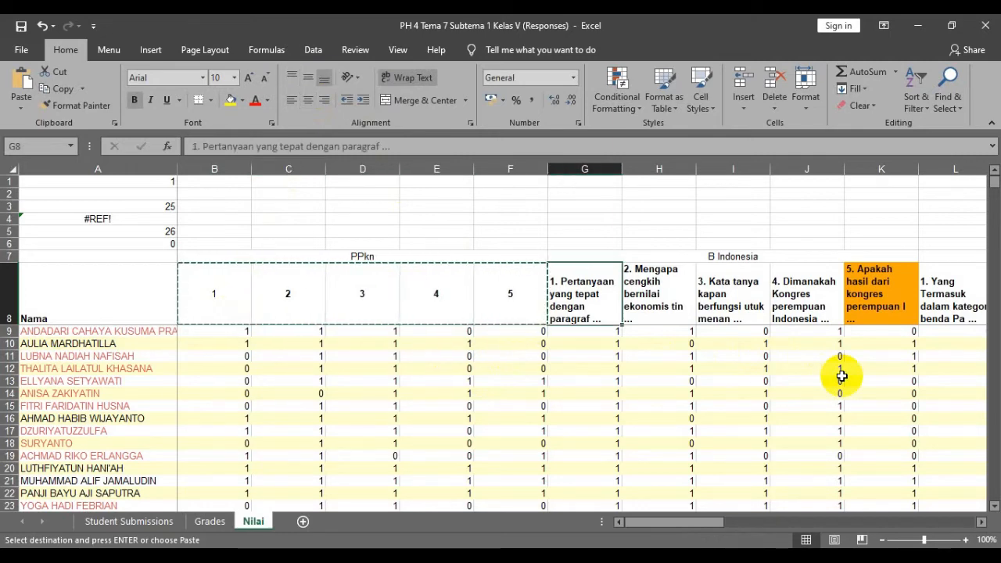
key(ctrl+v)
- Paste the copied number headers over the IPA question headers in L8:P8
key(Right)
key(Right)
key(Right)
key(Right)
key(Right)
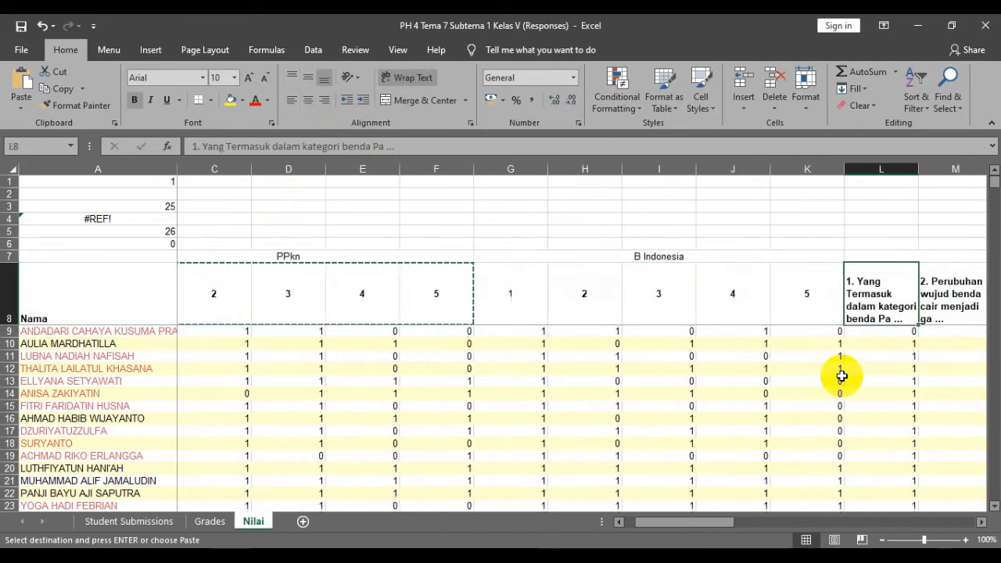
key(ctrl+v)
- Paste the copied number headers over the IPS question headers in Q8:U8
key(Right)
key(Right)
key(Right)
key(Right)
key(Right)
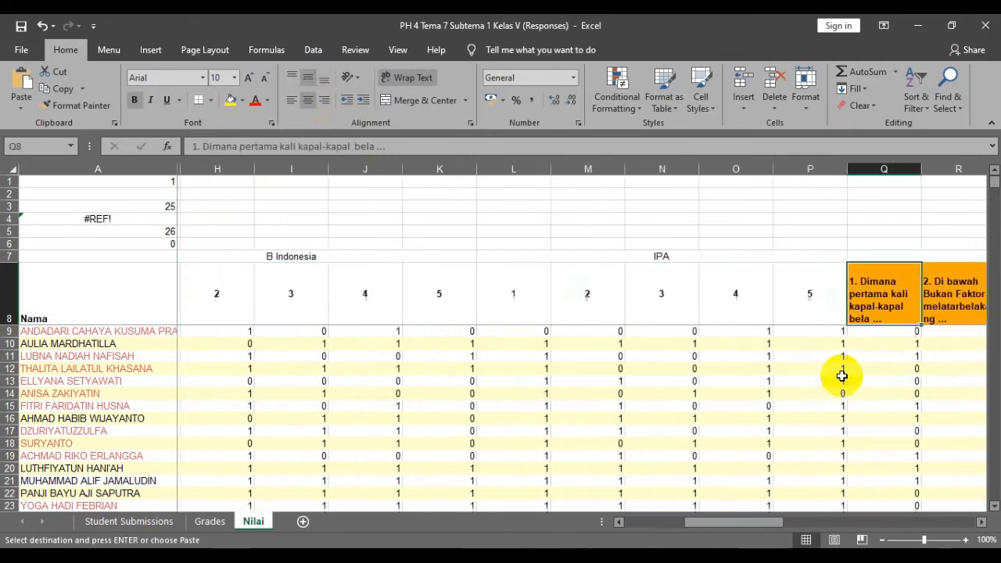
key(ctrl+v)
- Paste the copied number headers over the SBdP question headers in V8:Z8, and go back to the PPkn columns to end the copying
key(Right)
key(Right)
key(Right)
key(Right)
key(Right)
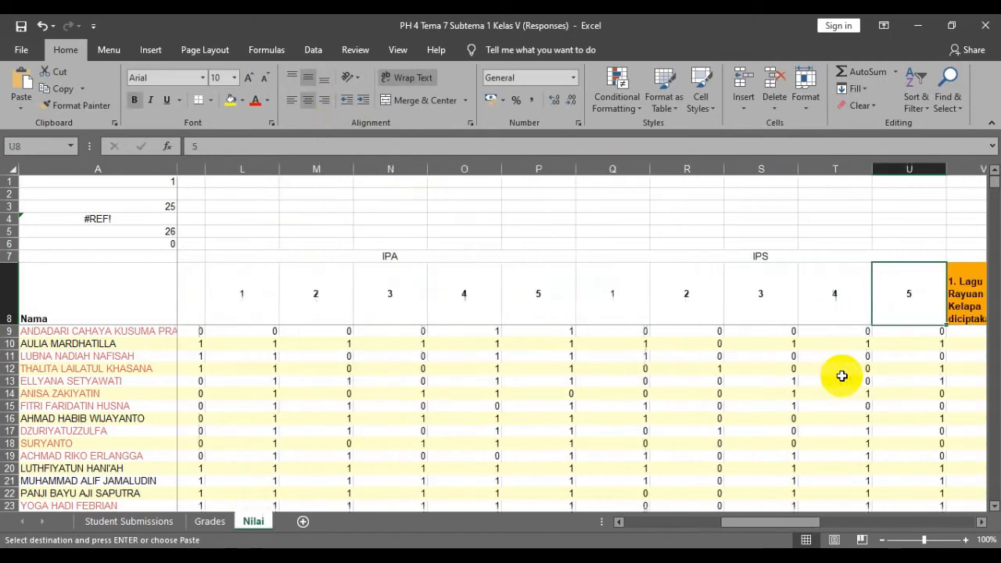
key(ctrl+v)
key(Right)
key(Right)
key(Right)
key(Right)
key(Right)
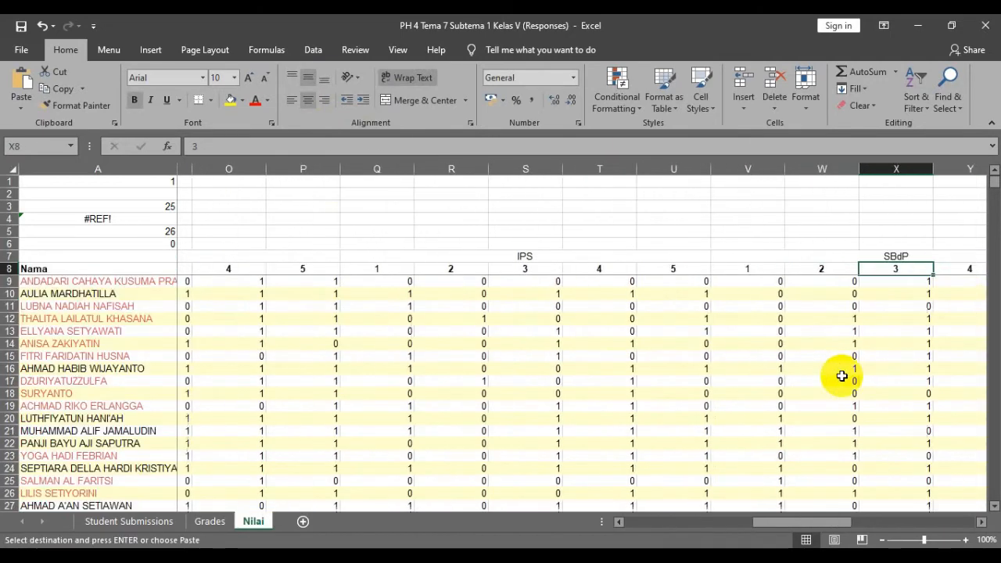
key(Left)
key(Left)
key(Left)
key(Left)
key(Left)
key(Left)
key(Left)
key(Left)
key(Left)
key(Left)
key(Left)
key(Left)
key(Left)
key(Left)
key(Left)
key(Left)
key(Left)
key(Left)
key(Left)
key(Left)
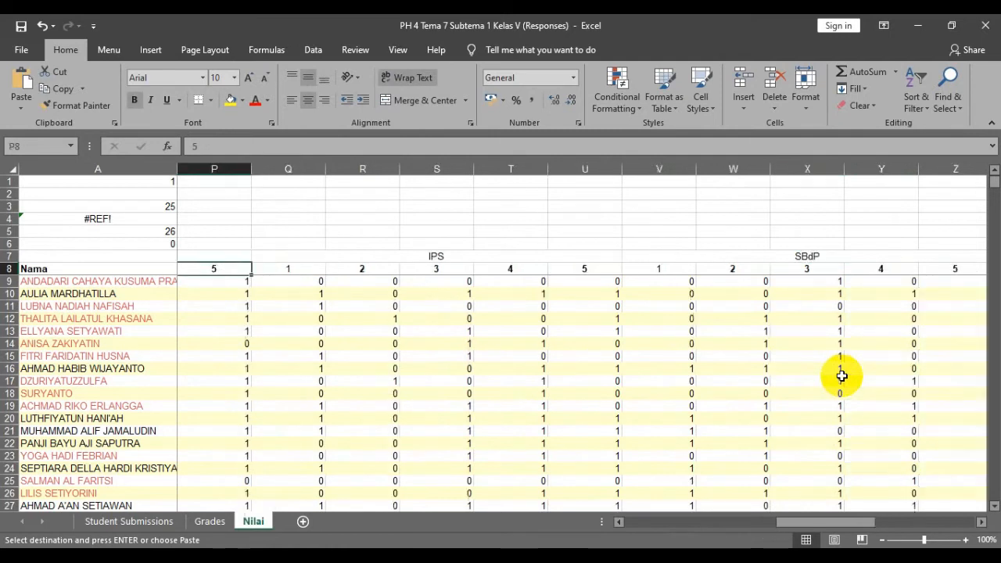
key(Right)
key(Return)
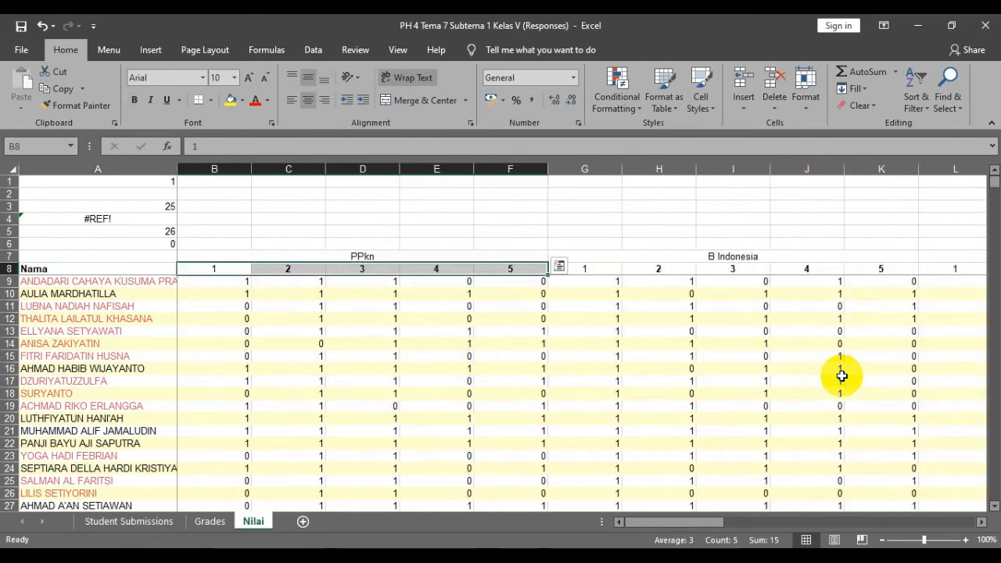
click(516, 394)
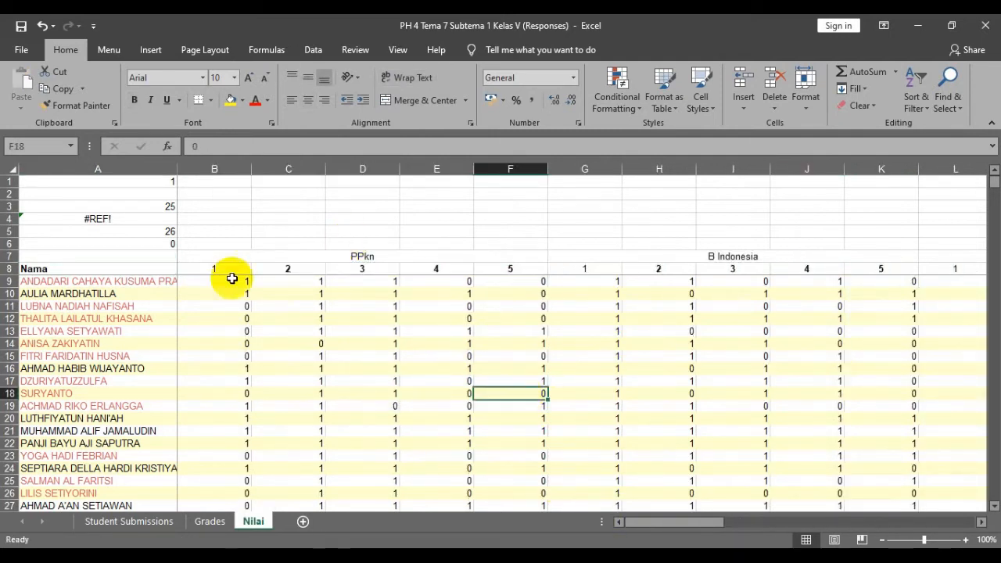
- Narrow columns B to Z to one uniform width that just fits the scores, and center their contents
drag(217, 166, 527, 237)
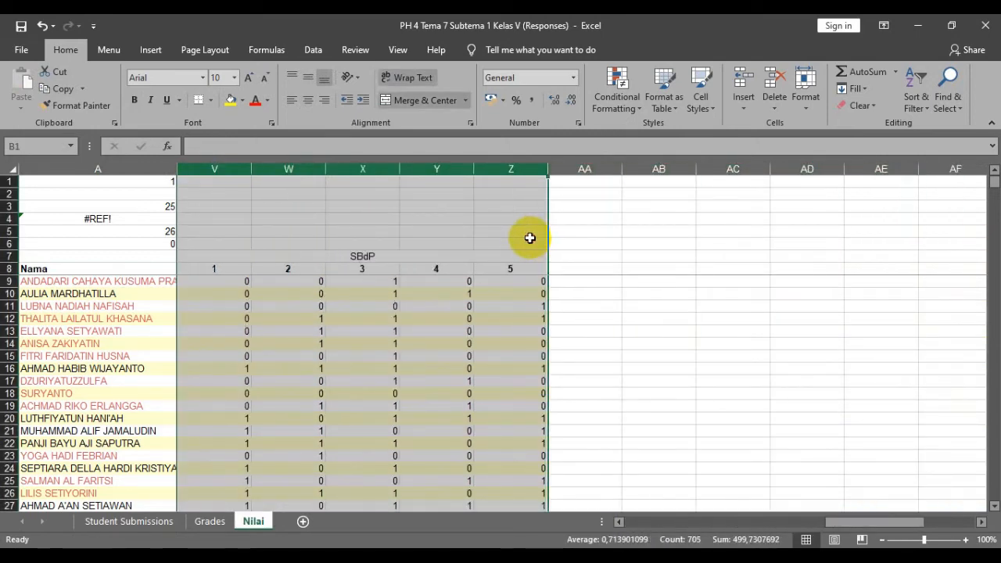
drag(547, 169, 503, 170)
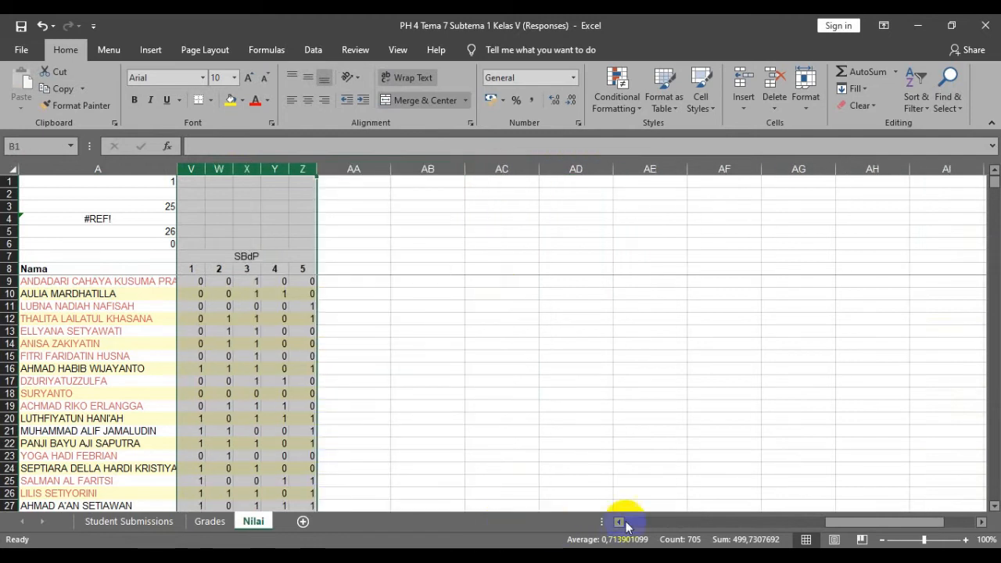
click(312, 100)
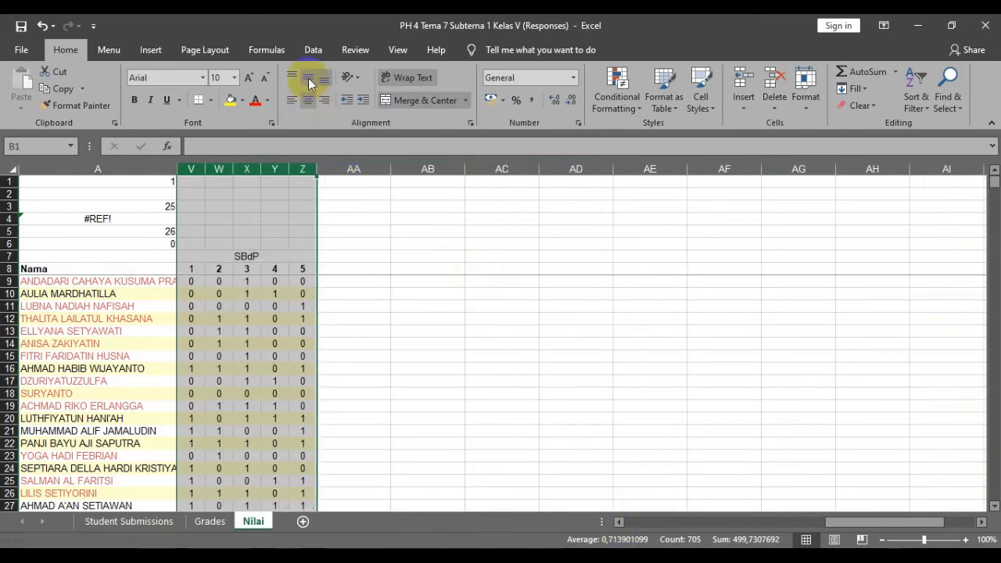
drag(834, 522, 629, 523)
click(330, 356)
click(245, 255)
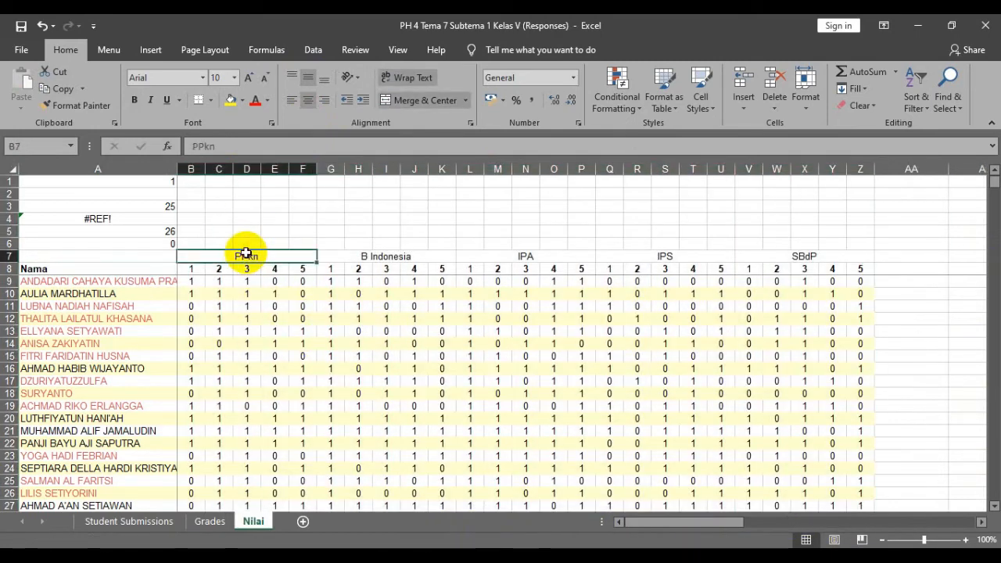
key(Down)
key(Down)
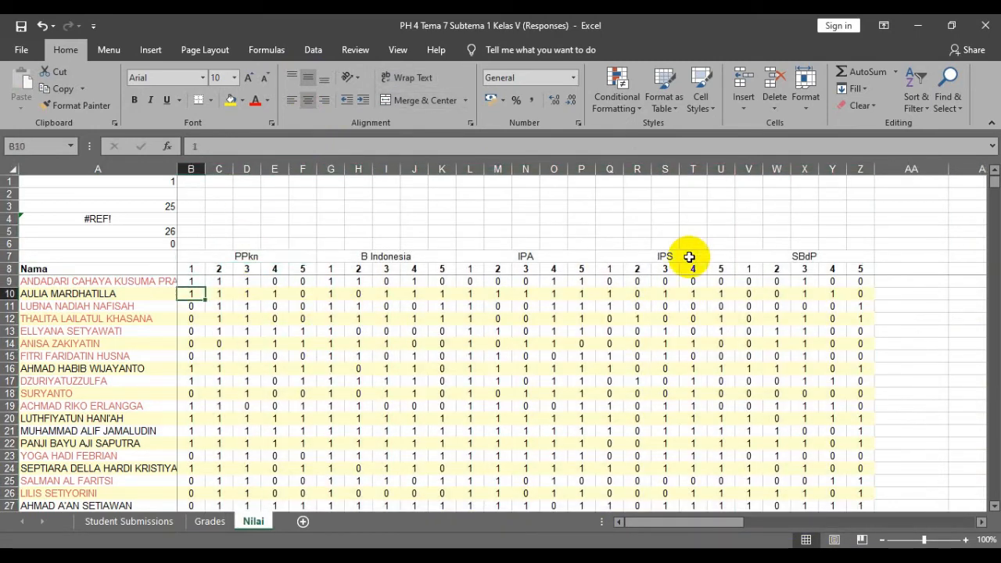
- Delete summary row 36 below the student list
scroll(308, 291, down, 8)
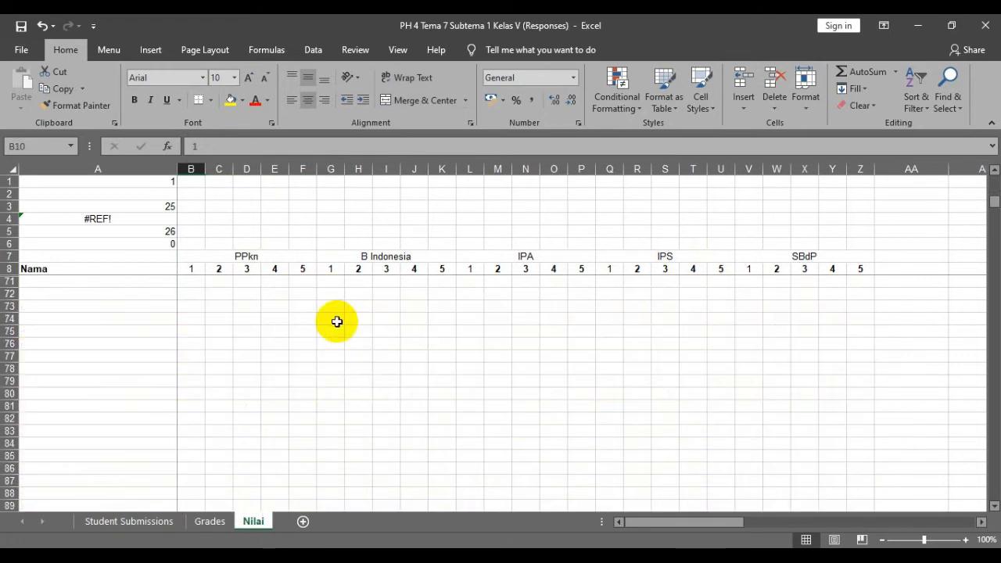
scroll(331, 319, up, 3)
right_click(11, 418)
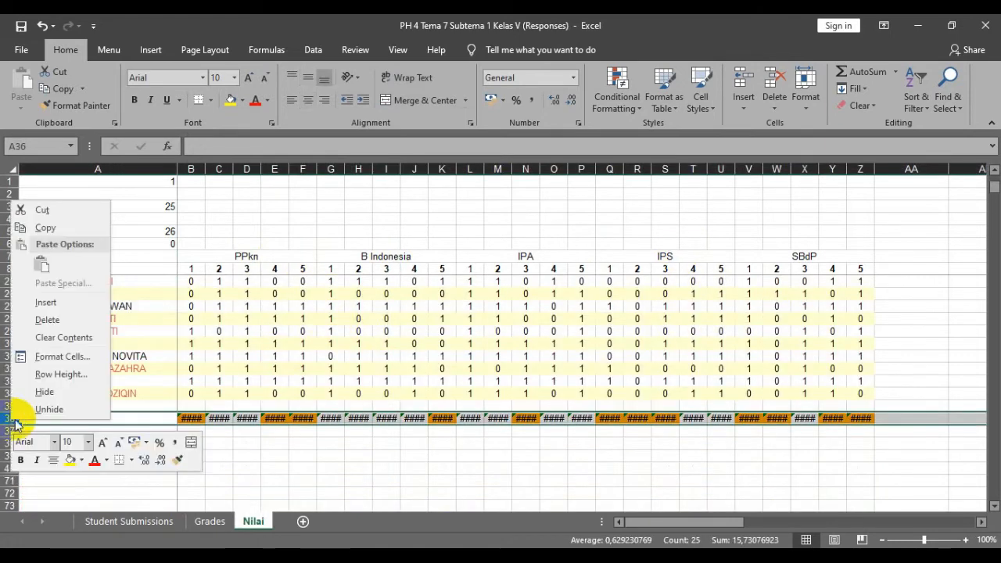
click(94, 325)
click(331, 456)
scroll(331, 453, up, 5)
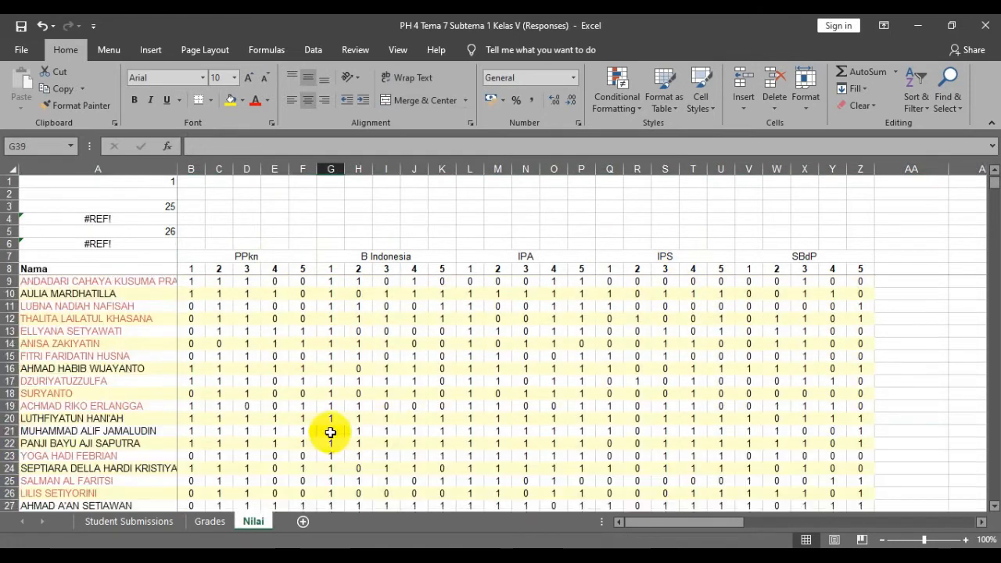
- Insert an empty column G between the PPkn and B Indonesia question groups
click(191, 280)
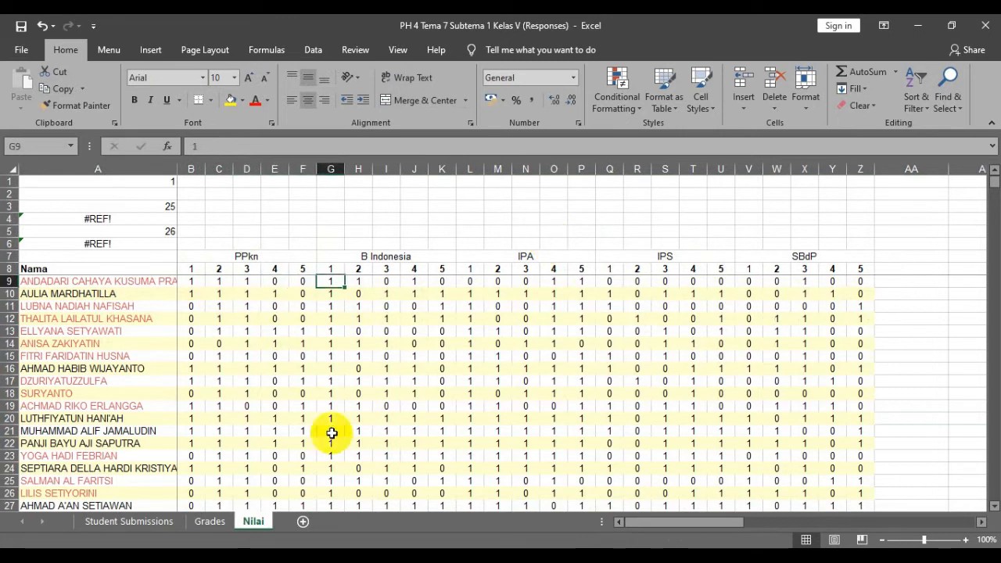
click(438, 345)
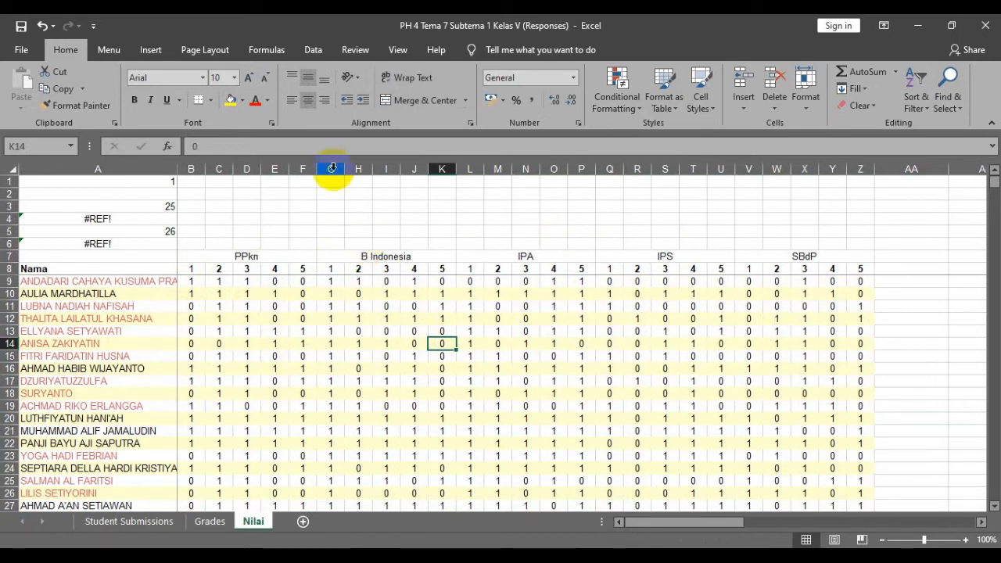
click(299, 280)
click(299, 267)
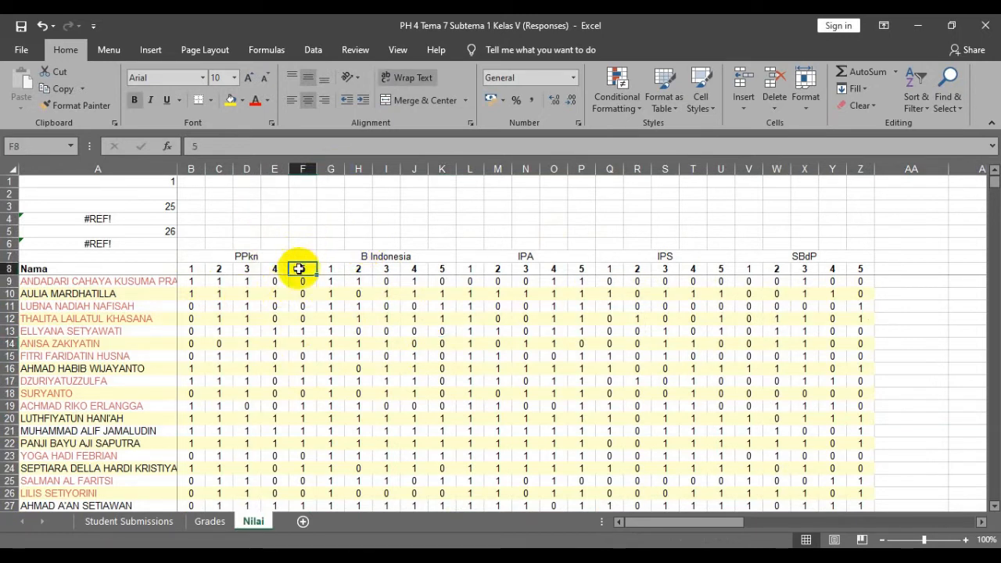
click(327, 166)
right_click(327, 165)
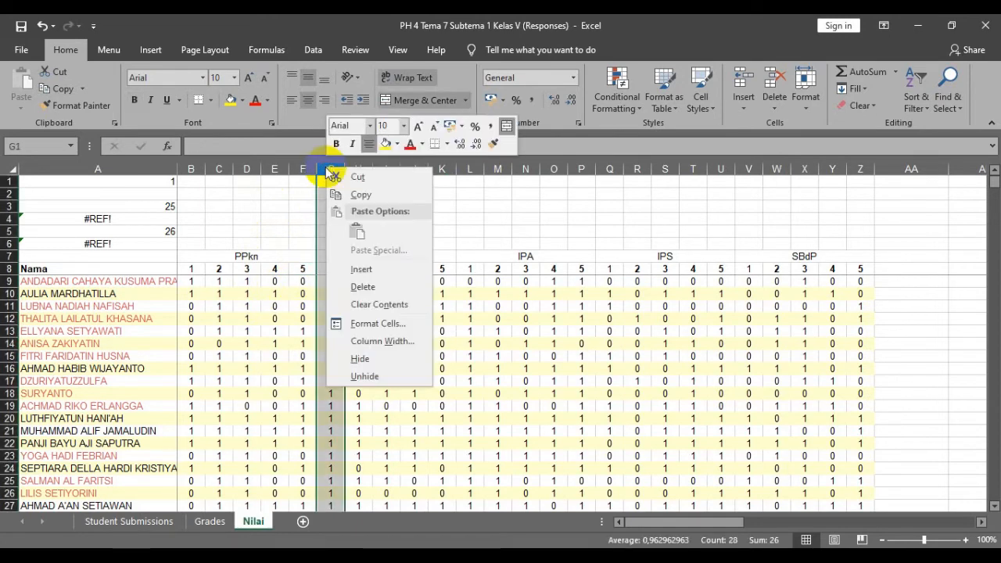
click(360, 269)
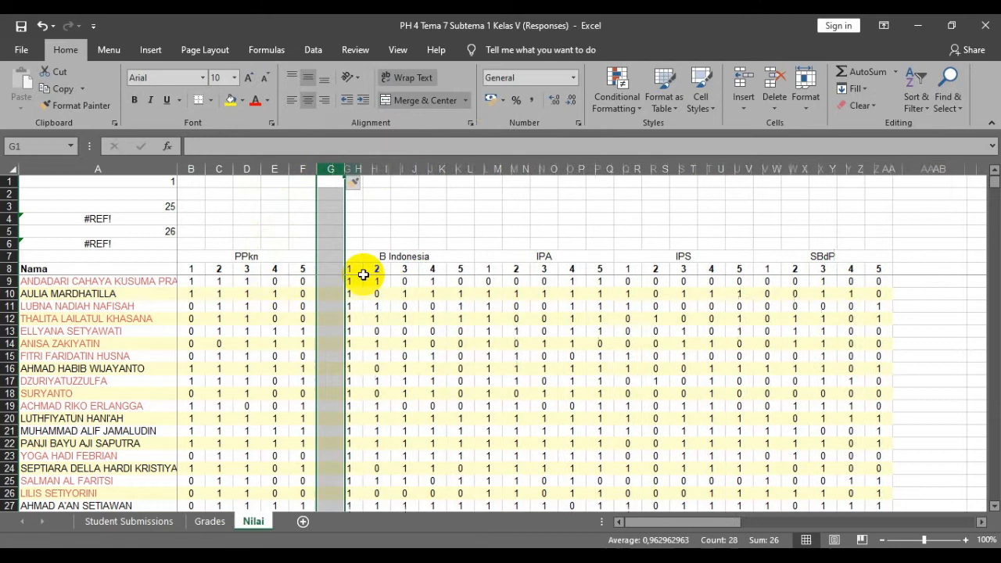
click(387, 306)
- Merge and center G7:G8 in the new column and enter the heading Nilai
click(334, 263)
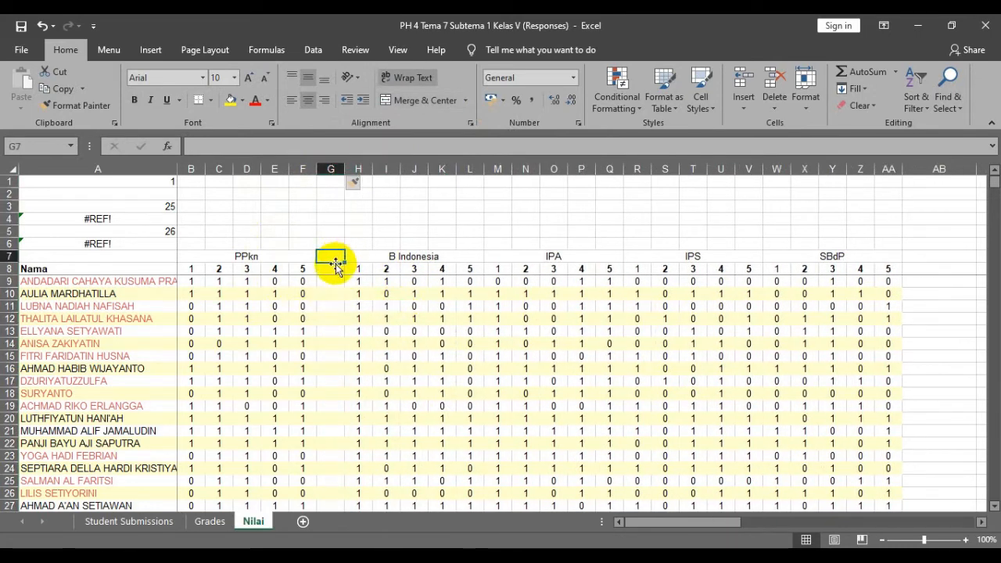
drag(338, 255, 333, 269)
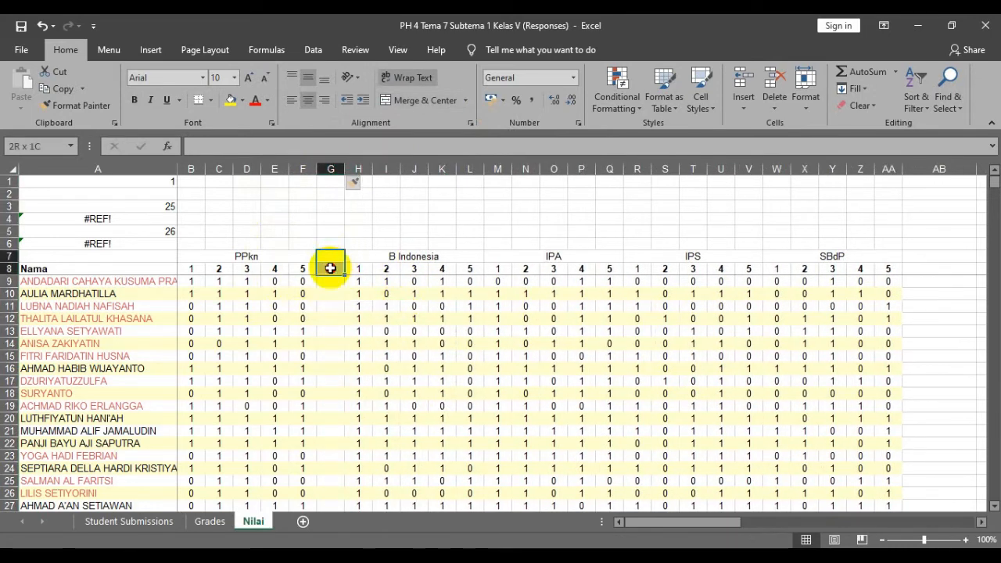
click(413, 104)
text(Nil)
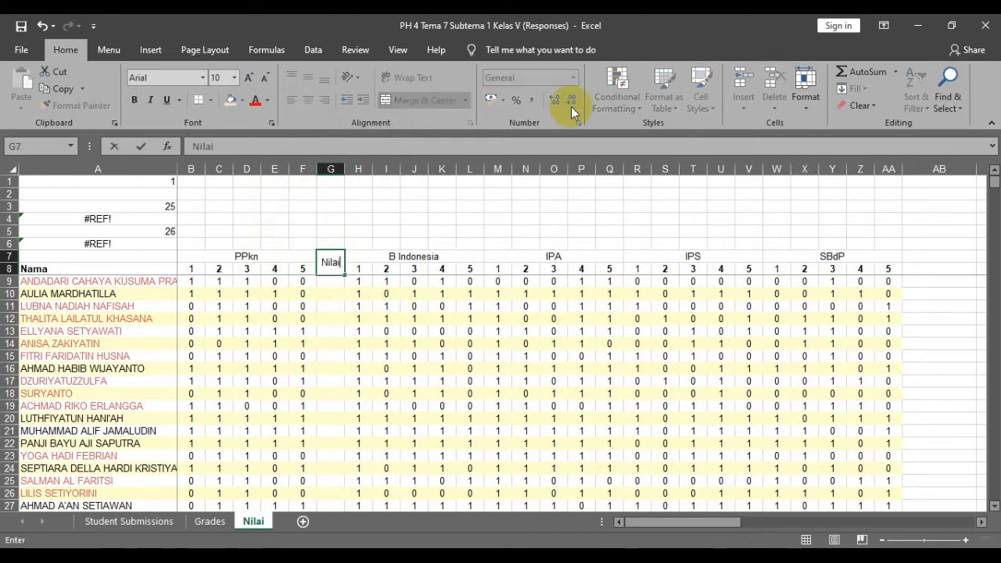
text(ai)
key(Return)
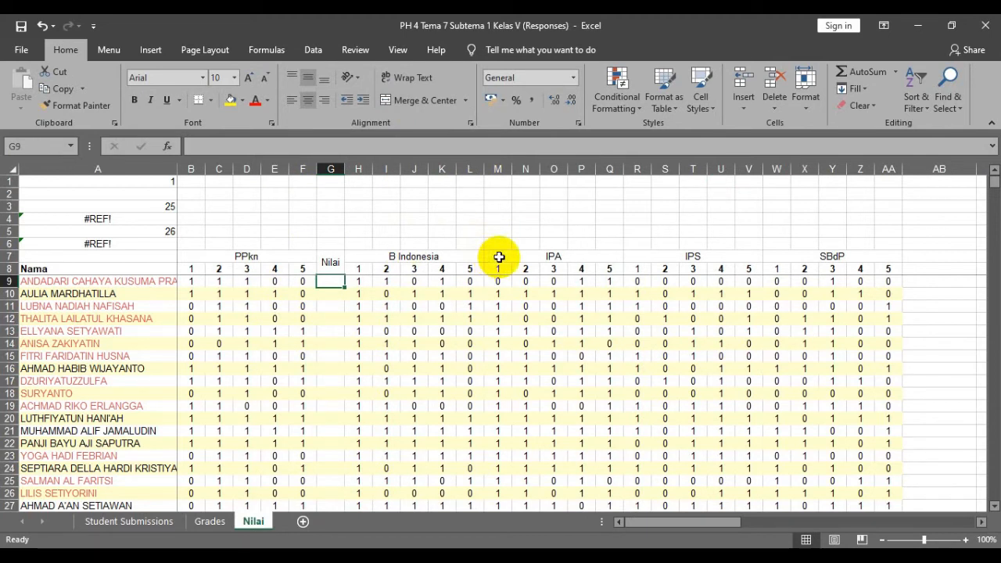
- Calculate the first student's PPkn score in G9 with the formula =SUM(B9:F9)*20
click(872, 72)
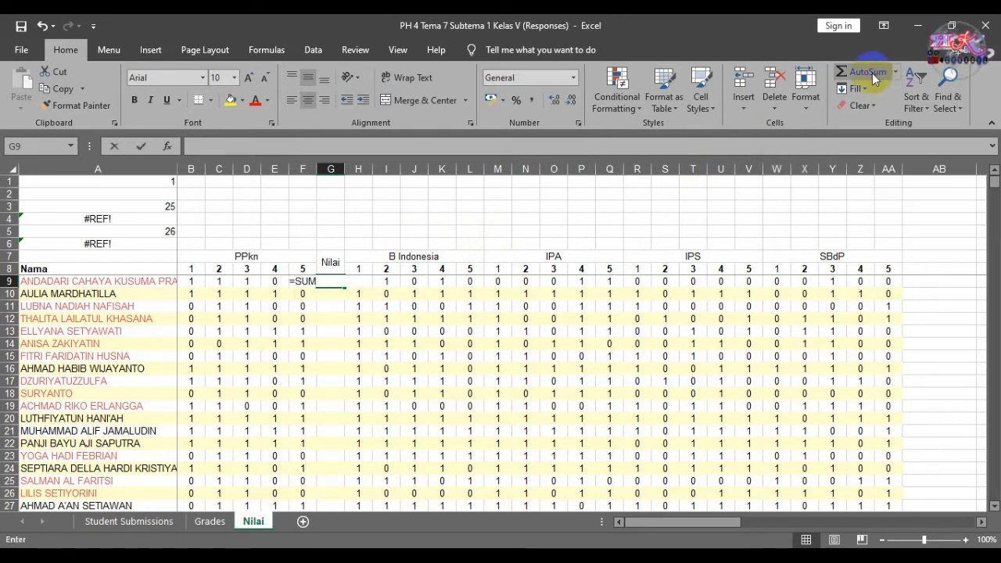
click(195, 288)
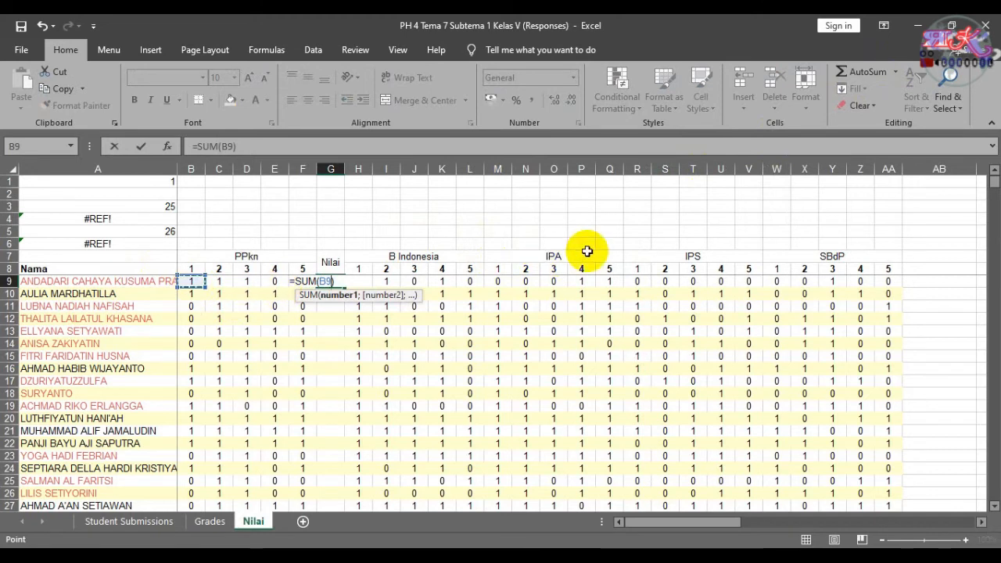
drag(223, 282, 274, 282)
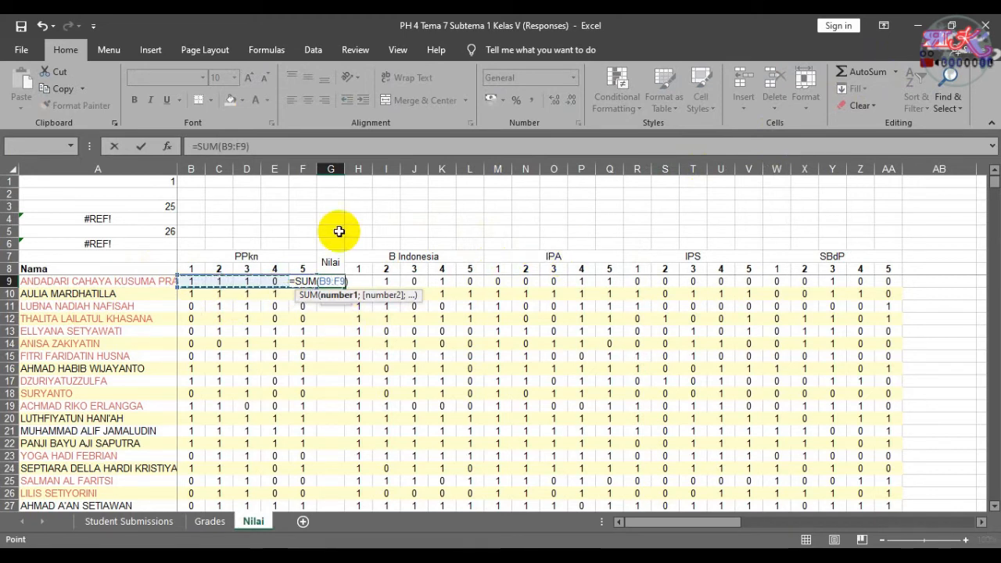
click(265, 143)
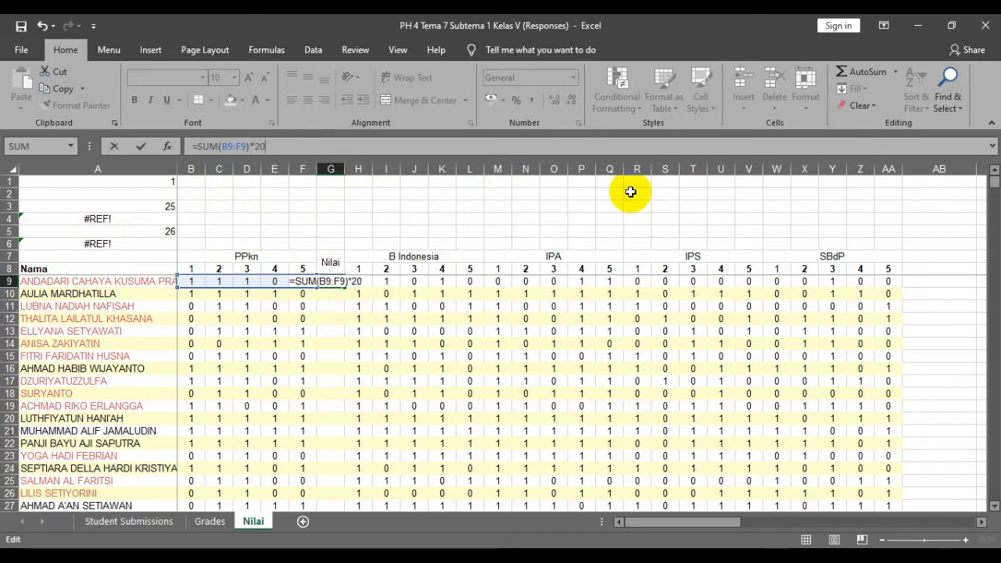
key(Return)
key(Up)
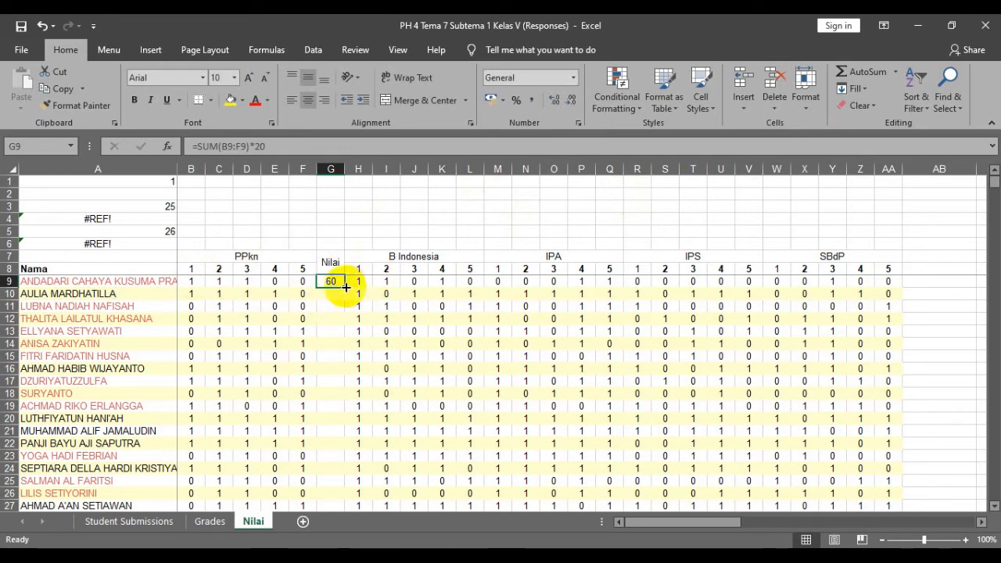
- Fill the PPkn score formula from G9 down to G34 and check the formulas of the first two students
drag(346, 287, 332, 473)
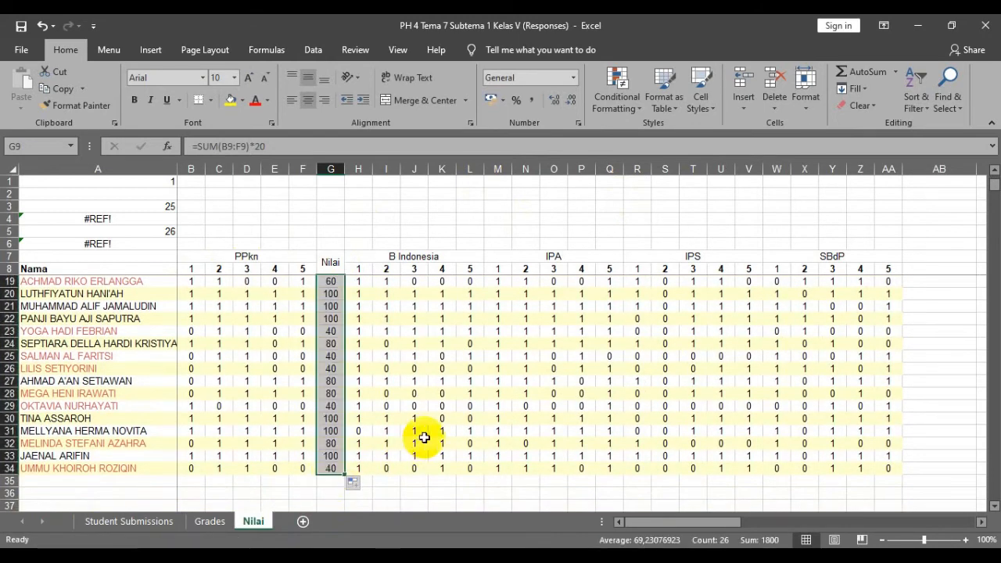
scroll(418, 436, up, 3)
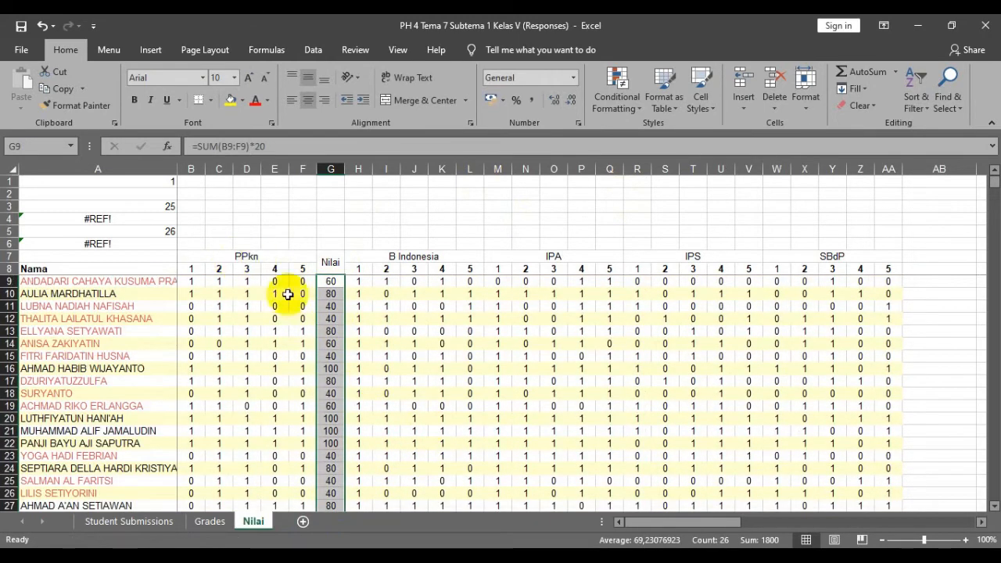
click(331, 281)
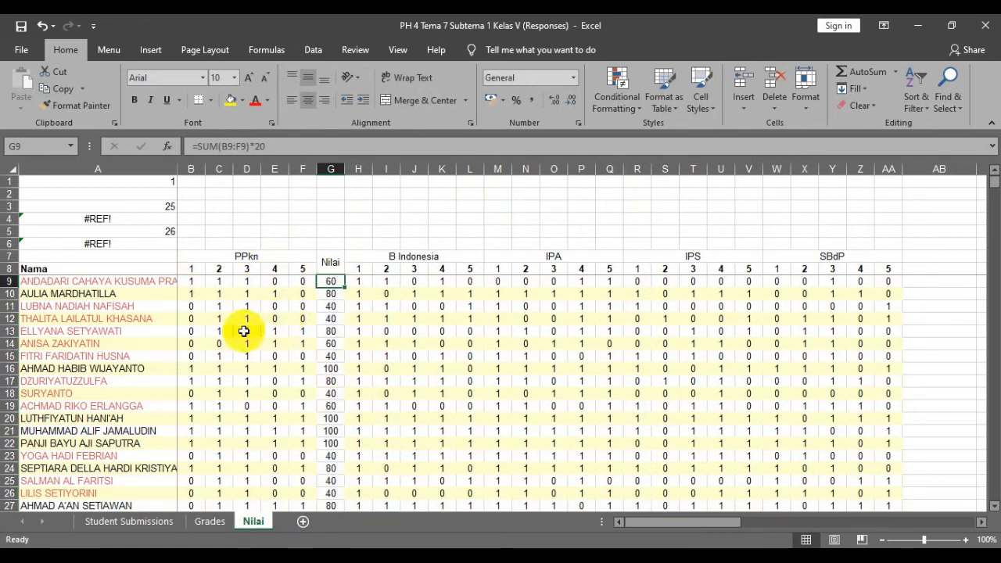
click(331, 293)
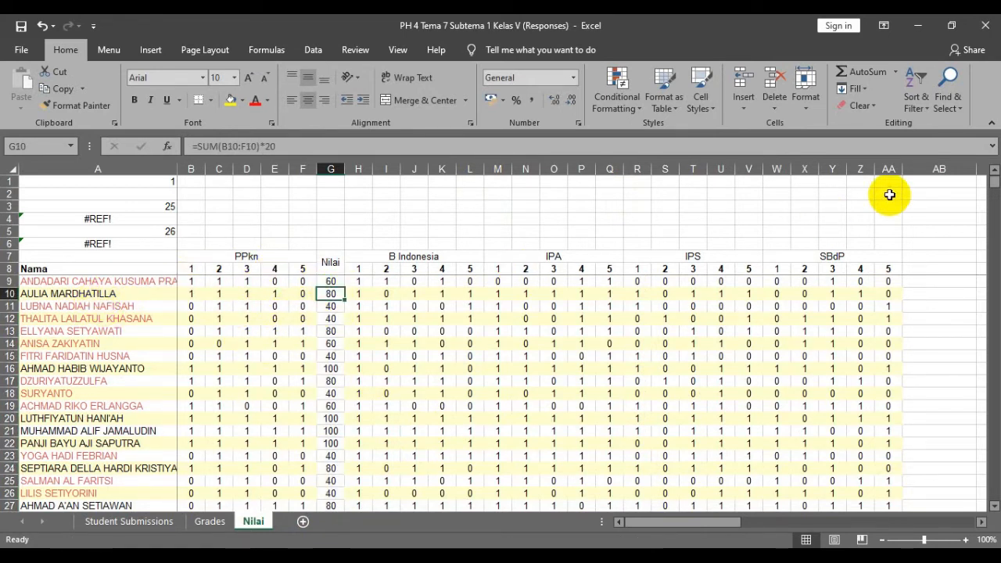
- Insert an empty column M between the B Indonesia and IPA groups and an empty column S between IPA and IPS
click(501, 268)
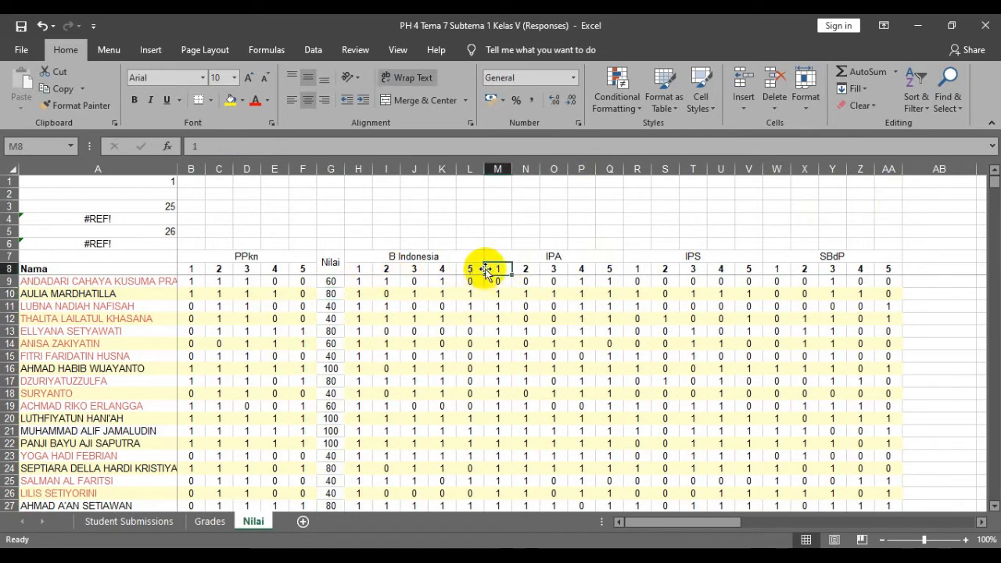
right_click(498, 168)
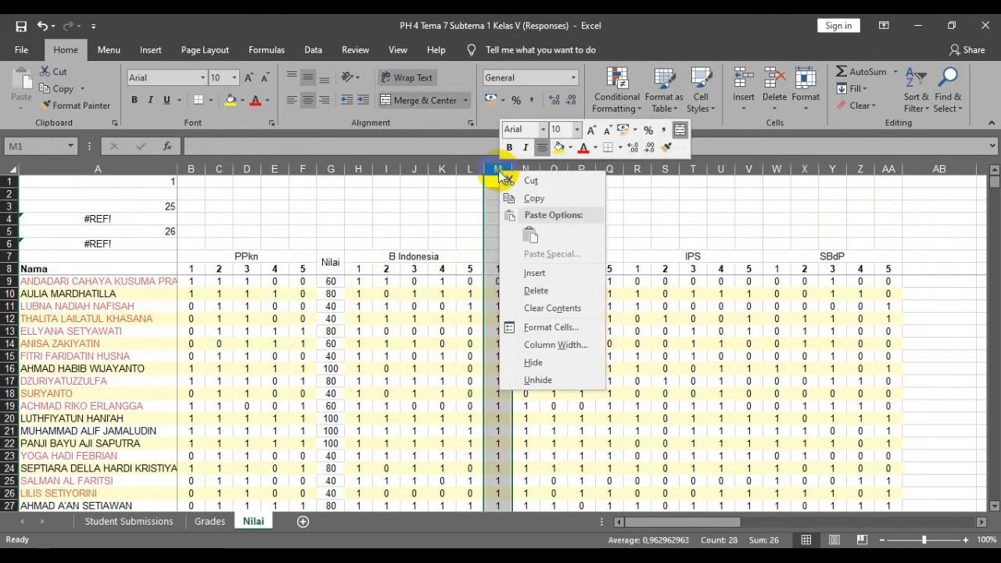
click(545, 272)
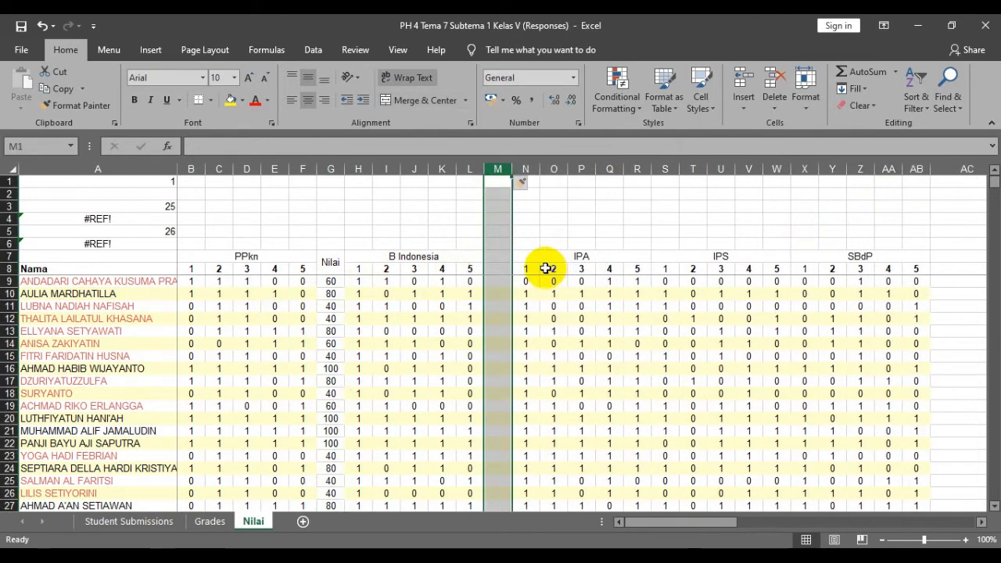
right_click(667, 166)
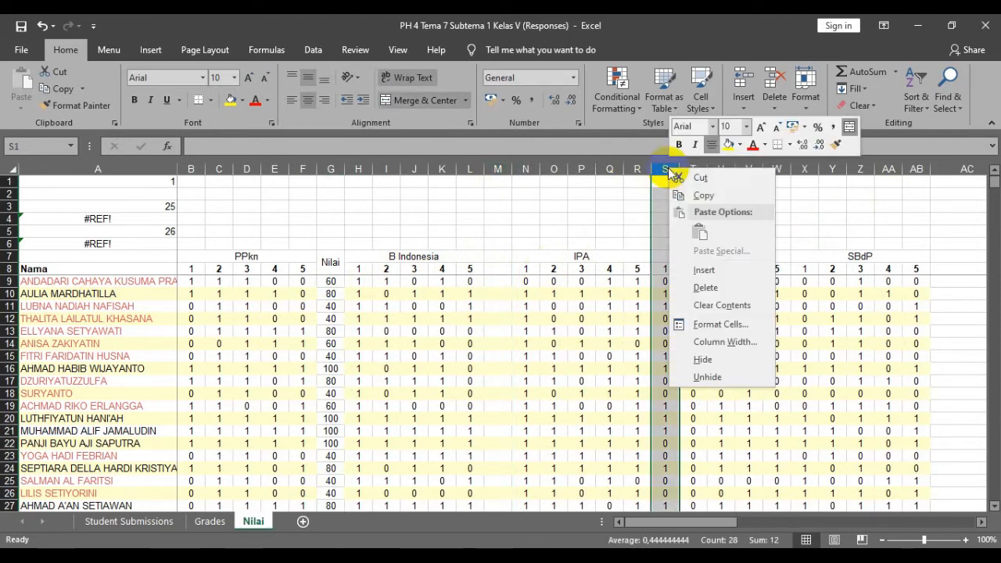
click(704, 270)
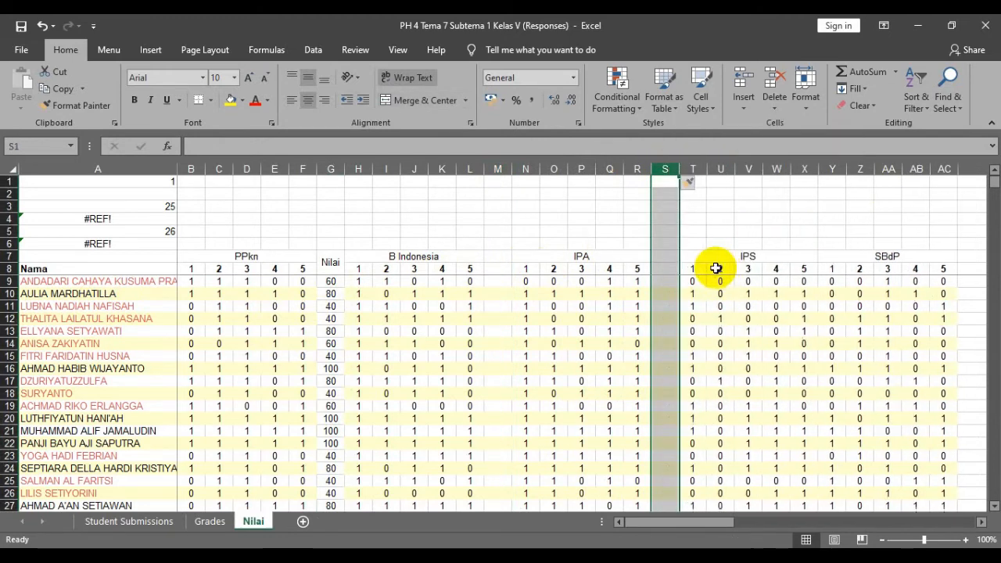
- Insert an empty column Y between the IPS and SBdP groups and an empty column AE after SBdP
click(832, 170)
right_click(832, 170)
click(870, 274)
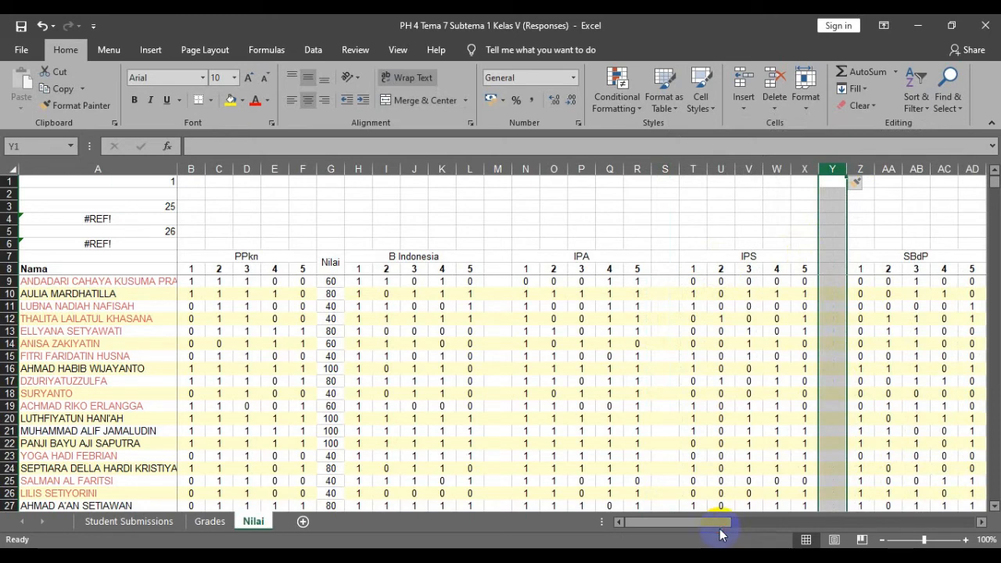
drag(700, 521, 763, 519)
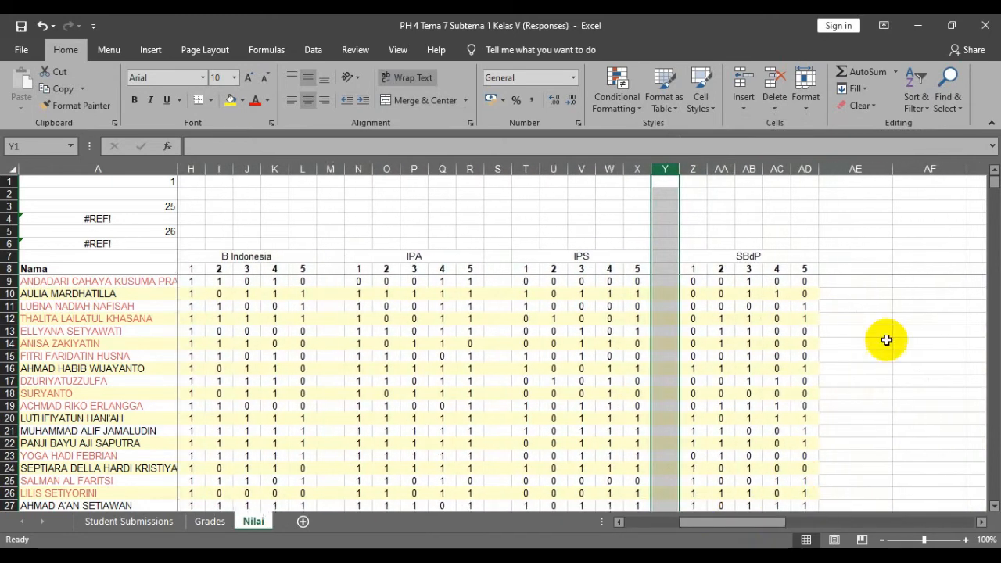
click(854, 170)
right_click(854, 171)
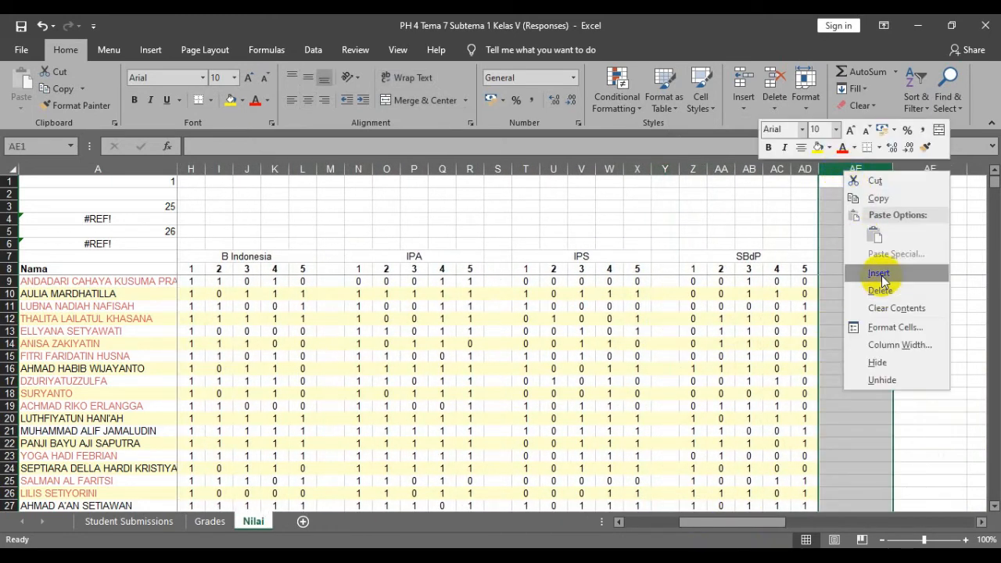
click(879, 274)
click(867, 319)
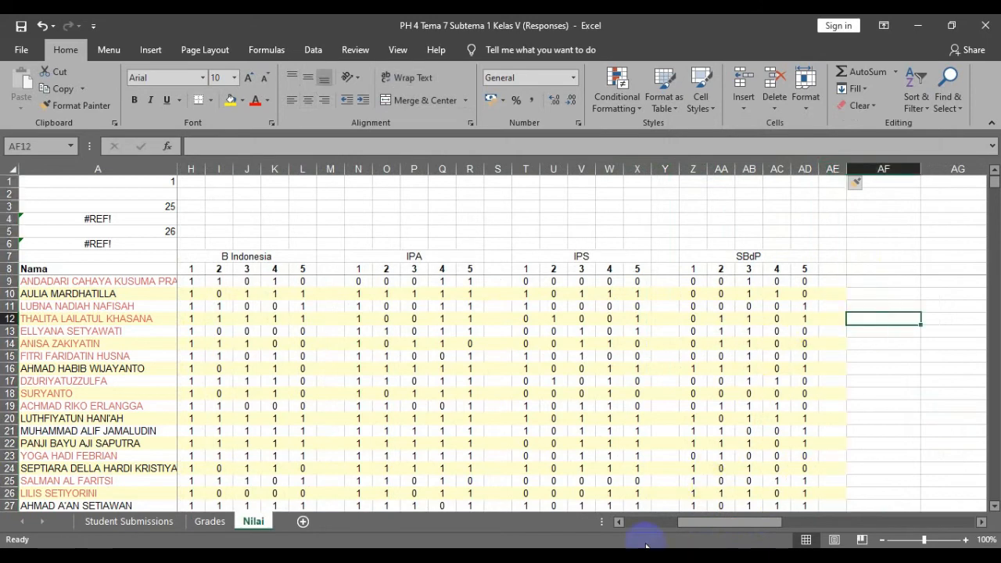
- Copy the PPkn Nilai column G7:G34 with its heading and formulas into the B Indonesia score column, starting at M7
drag(706, 520, 561, 518)
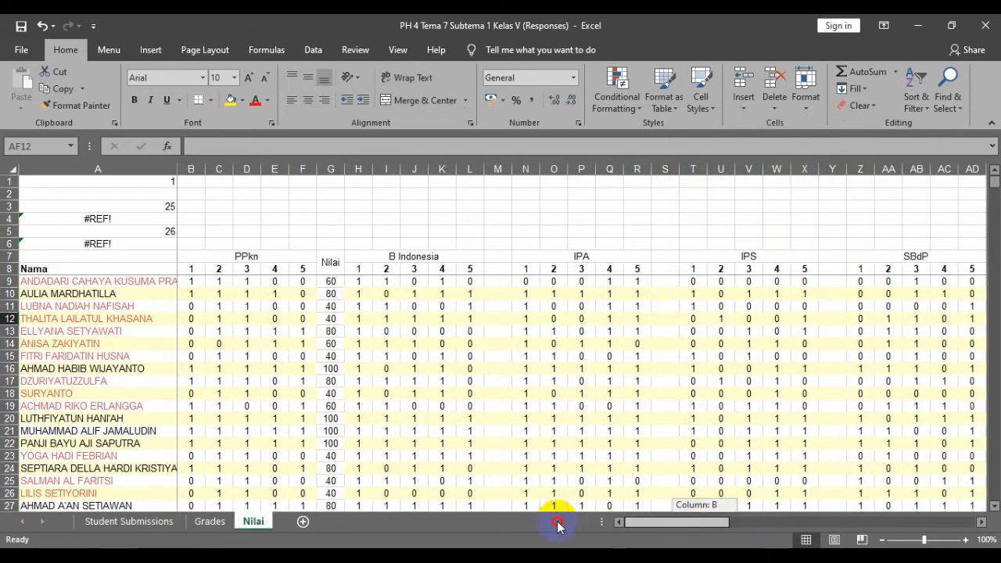
click(340, 259)
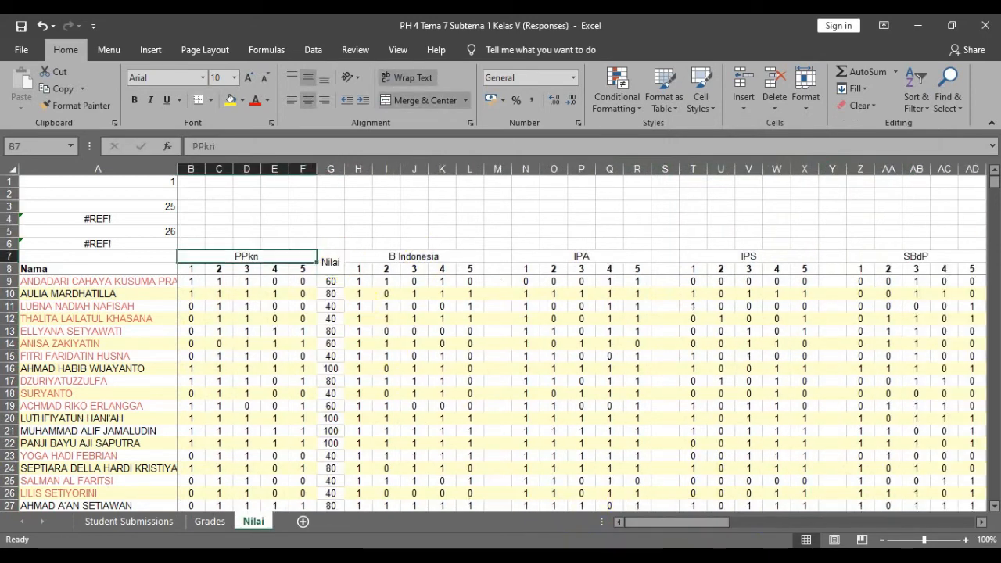
drag(331, 266, 333, 460)
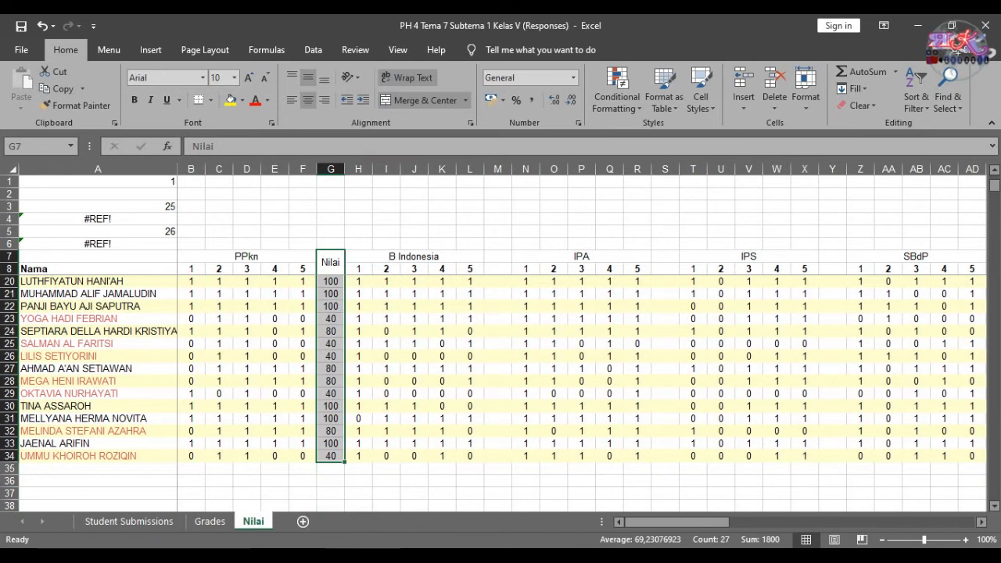
key(ctrl+c)
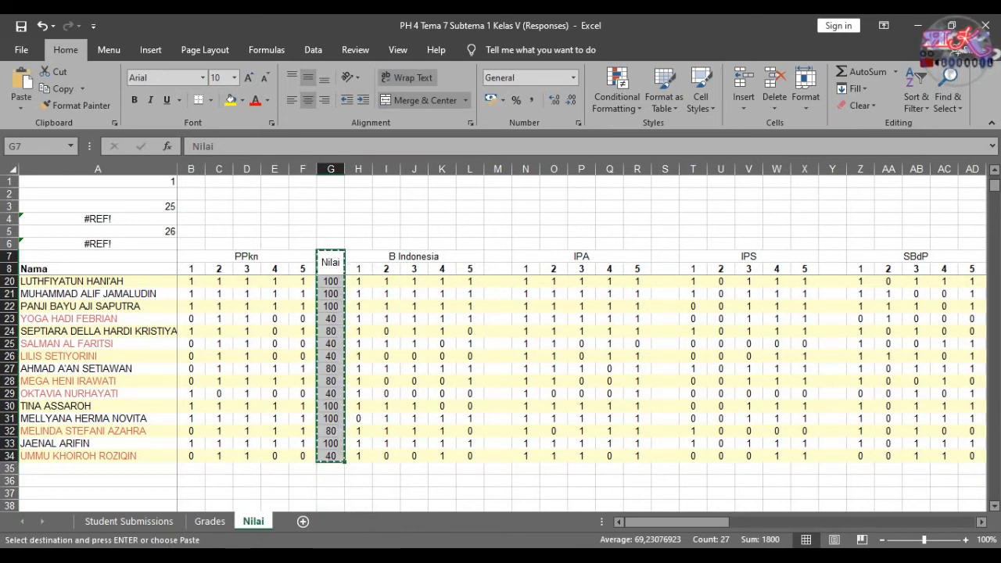
click(497, 257)
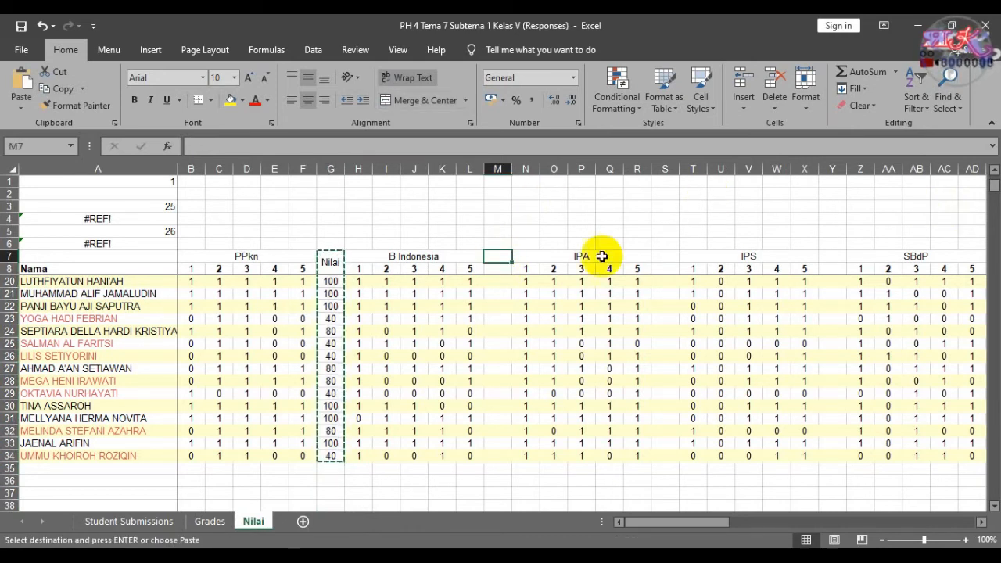
key(ctrl+v)
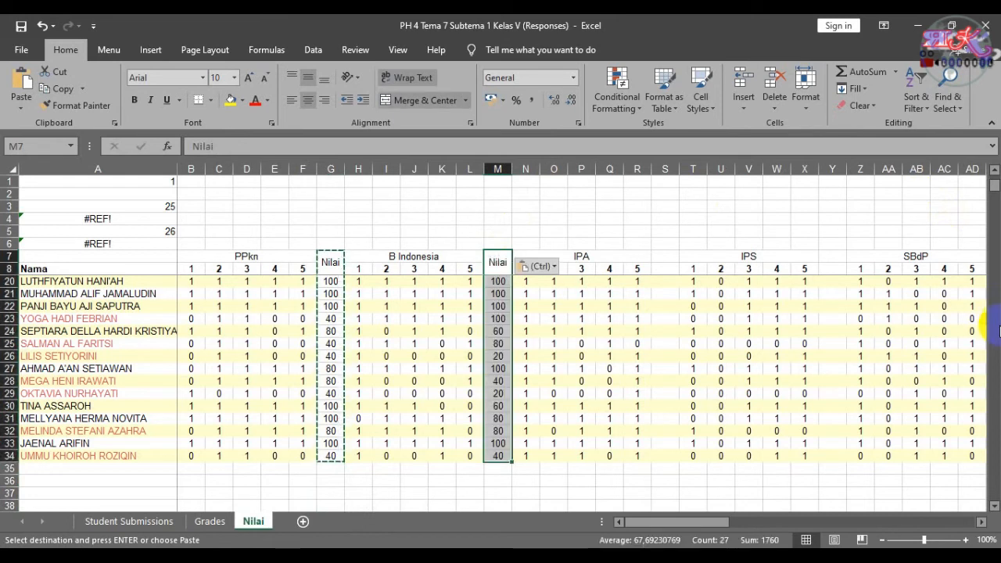
- Paste the copied Nilai column into the IPA, IPS and SBdP score columns, starting at S7, Y7 and AE7
click(664, 255)
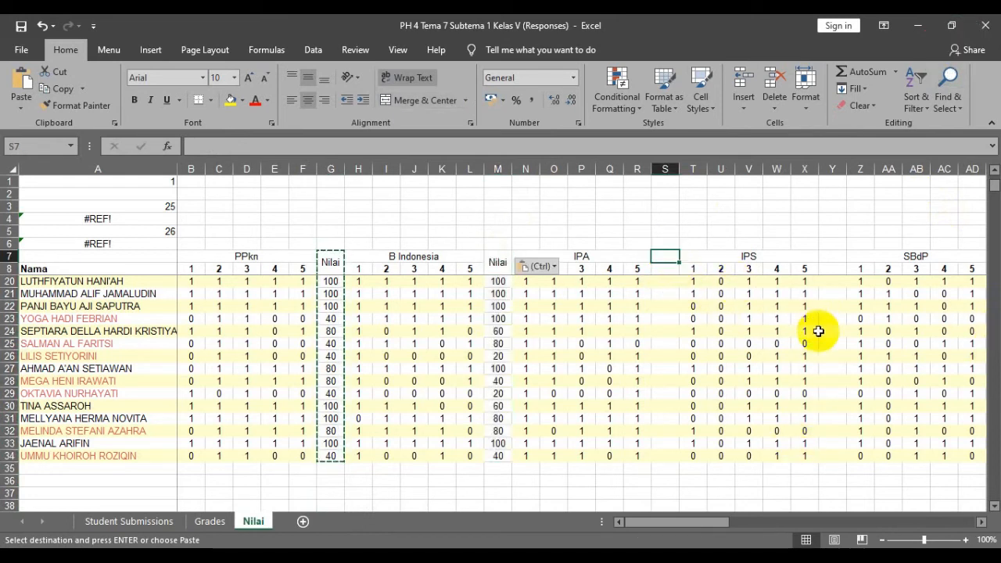
key(ctrl+v)
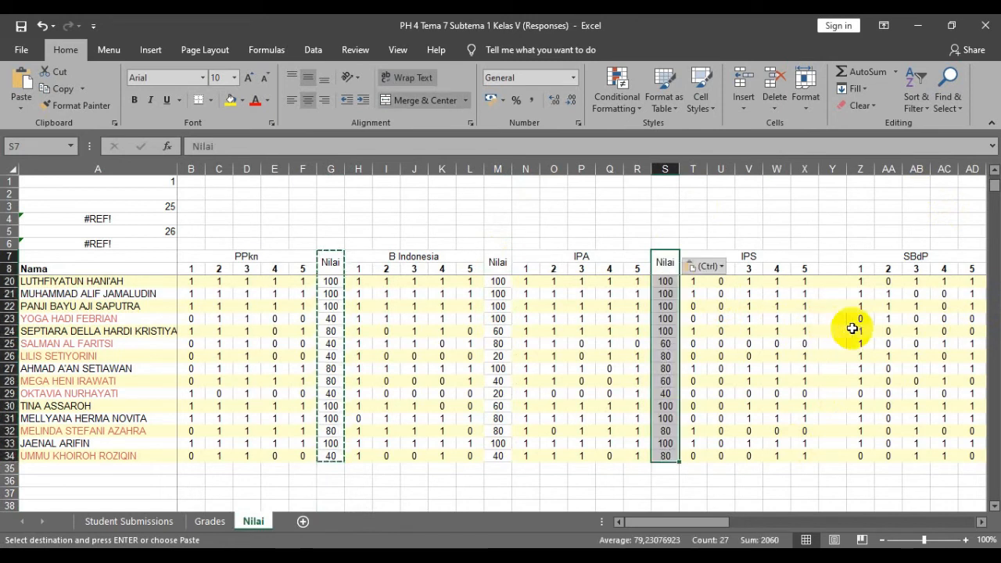
click(830, 255)
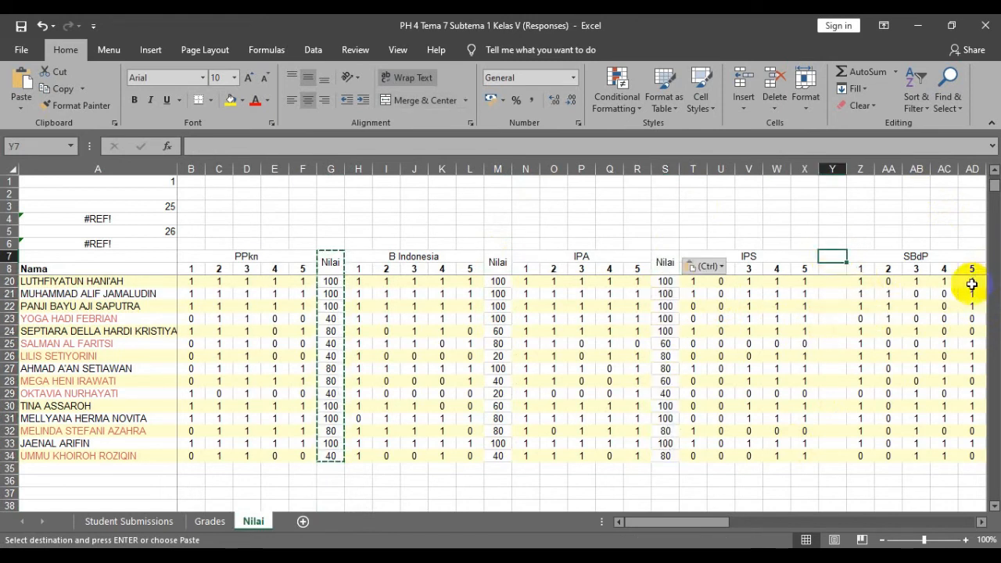
key(ctrl+v)
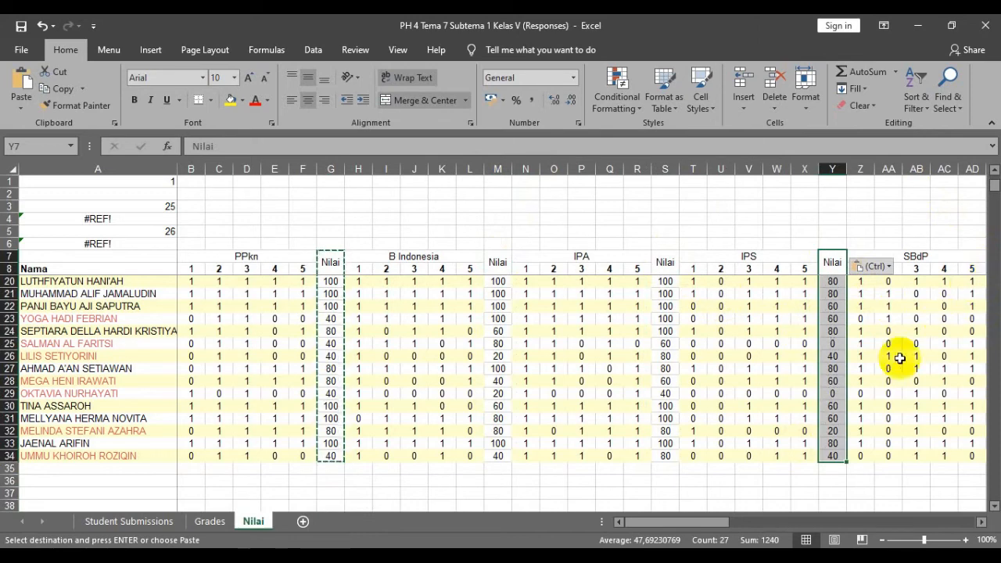
drag(679, 526, 750, 521)
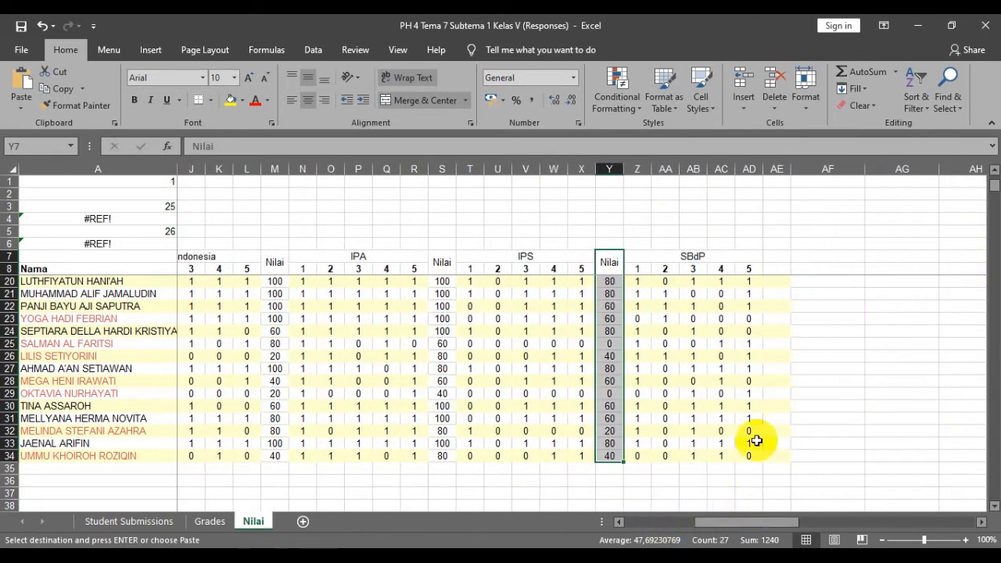
click(778, 255)
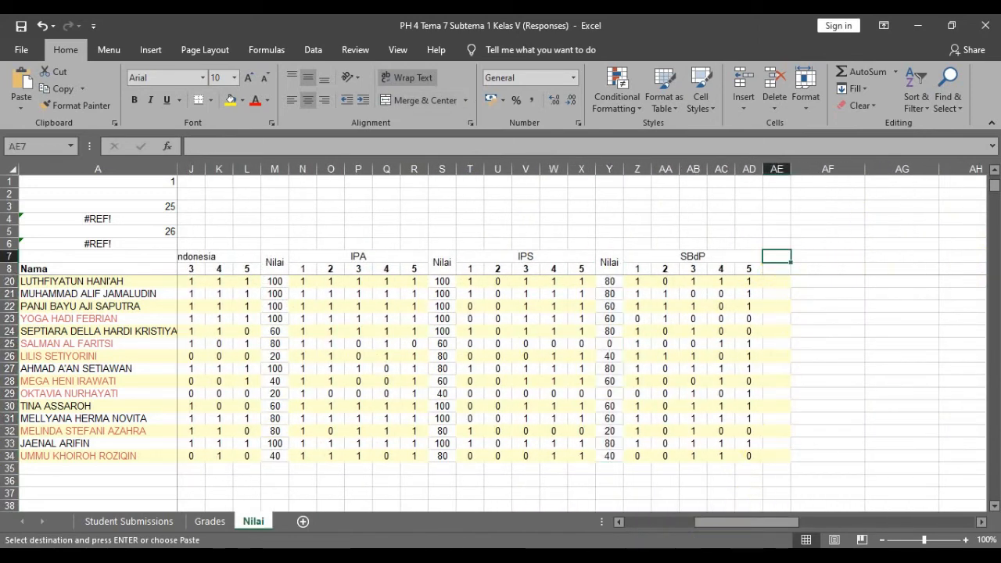
key(ctrl+v)
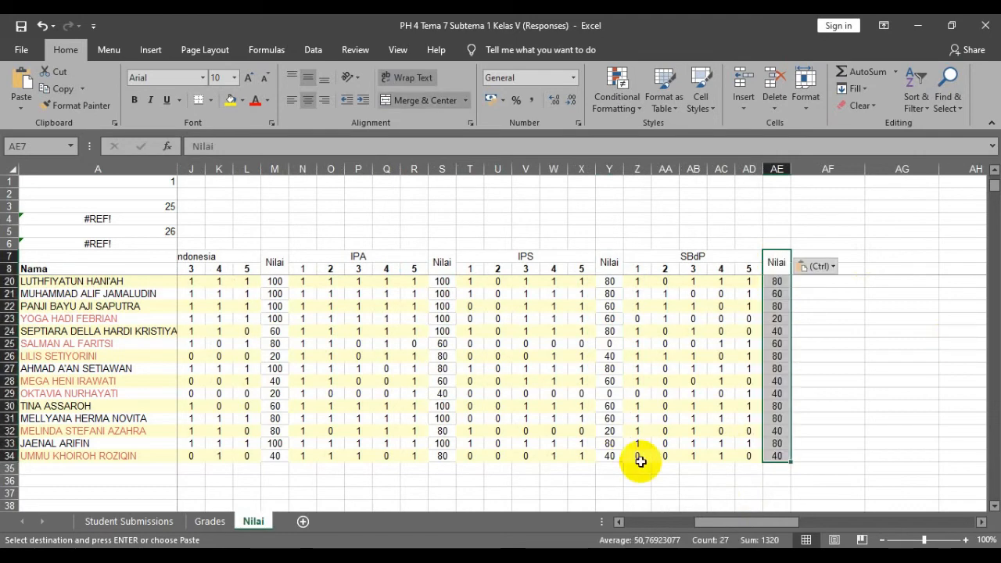
- Review the Nilai columns of all subjects from SBdP back to the PPkn heading in G7
scroll(847, 389, up, 4)
click(525, 368)
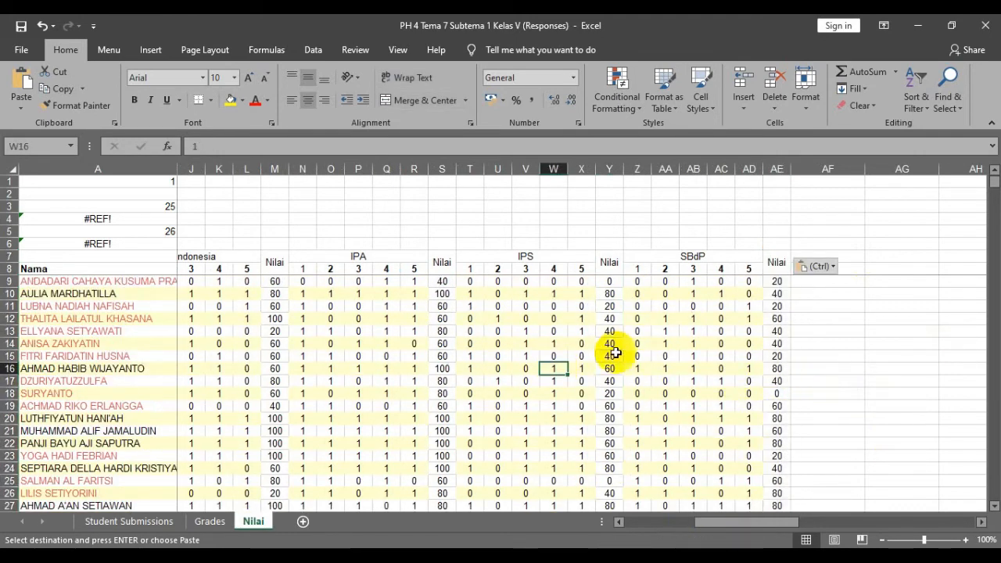
key(Left)
key(Left)
key(Left)
key(Left)
key(Left)
key(Left)
key(Left)
key(Left)
key(Left)
key(Left)
key(Left)
key(Left)
key(Left)
key(Left)
key(Left)
key(Left)
key(Left)
key(Left)
key(Left)
key(Left)
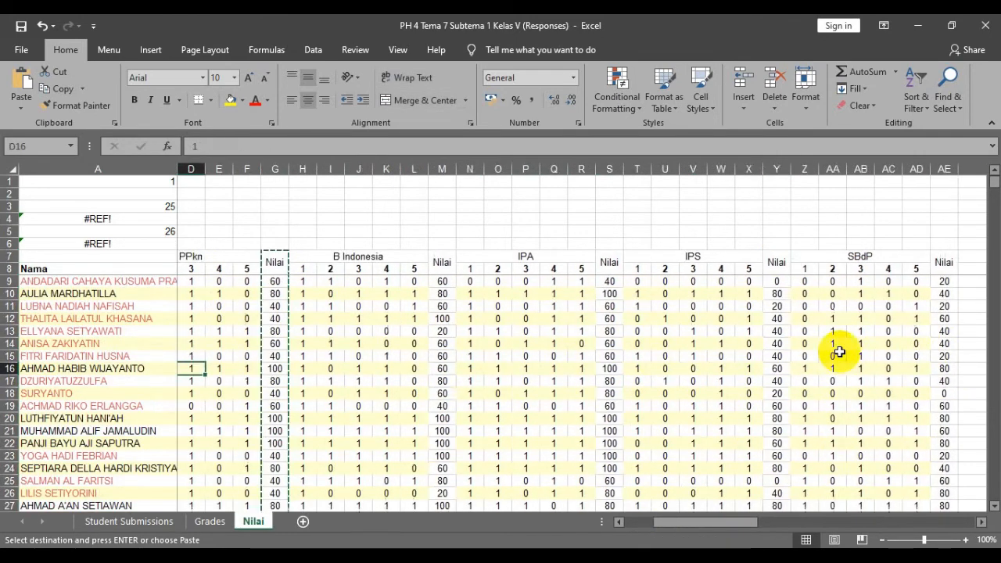
key(Right)
key(Right)
key(Right)
key(Up)
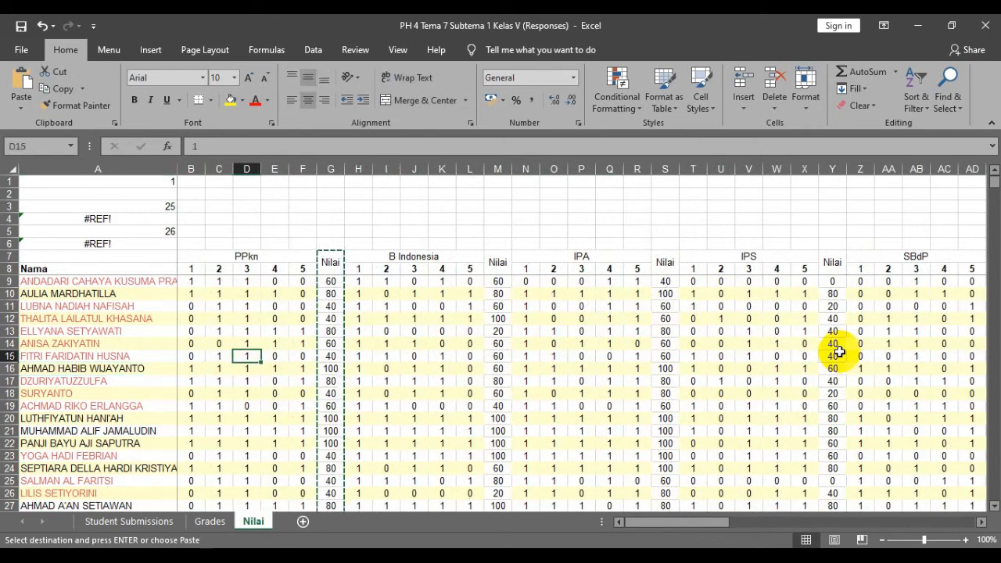
key(Up)
key(Up)
key(Right)
key(Up)
key(Right)
key(Right)
key(Up)
key(Up)
key(Up)
key(Up)
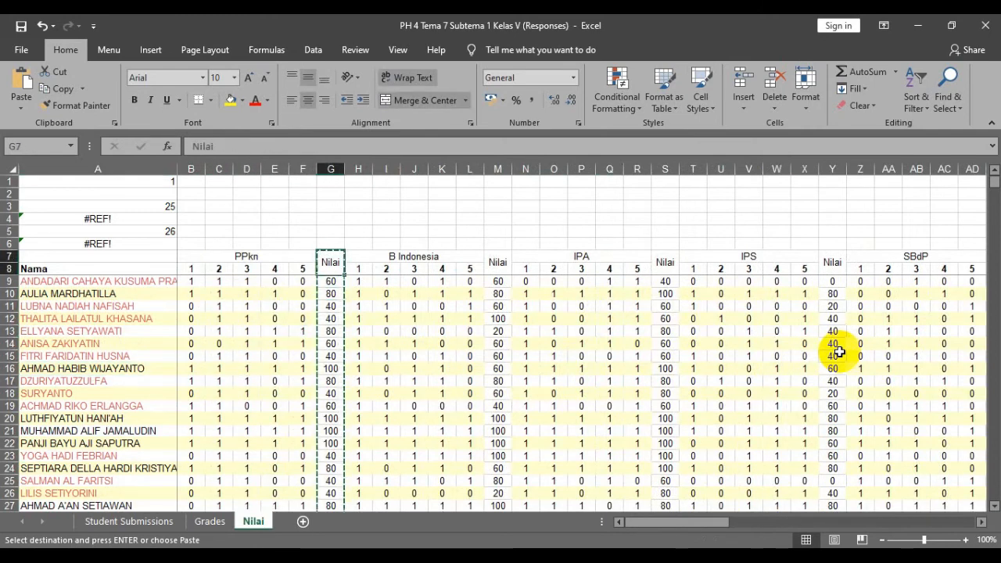
- Paste the copied Nilai column over itself at G7, replacing the existing data, and restore the merged Nilai heading in G7:G8
key(ctrl+v)
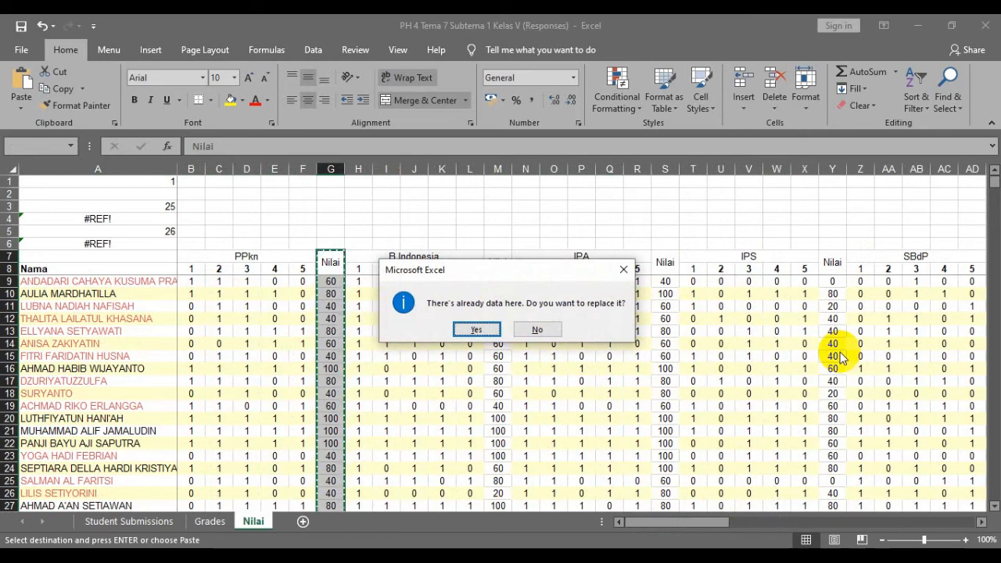
click(478, 334)
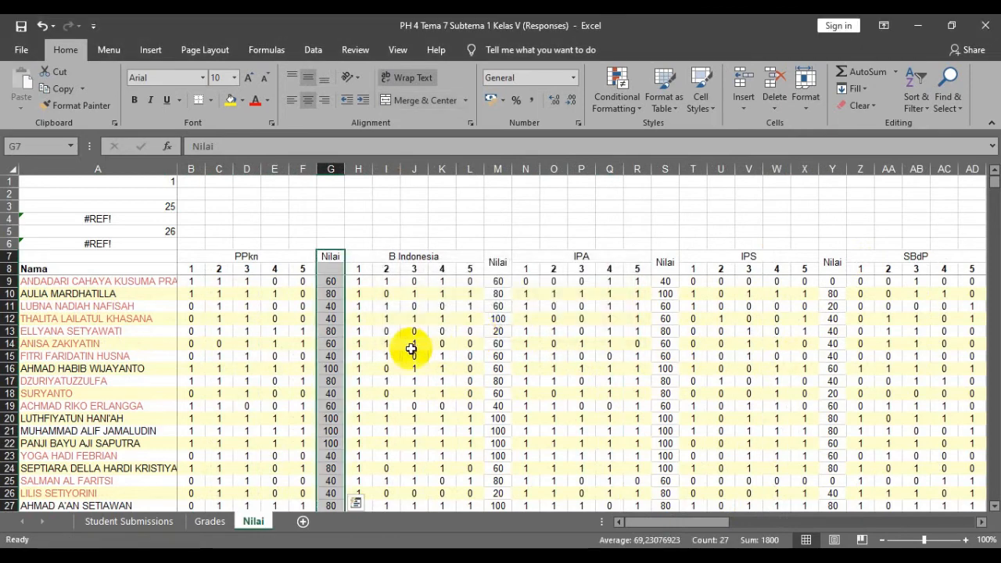
click(414, 344)
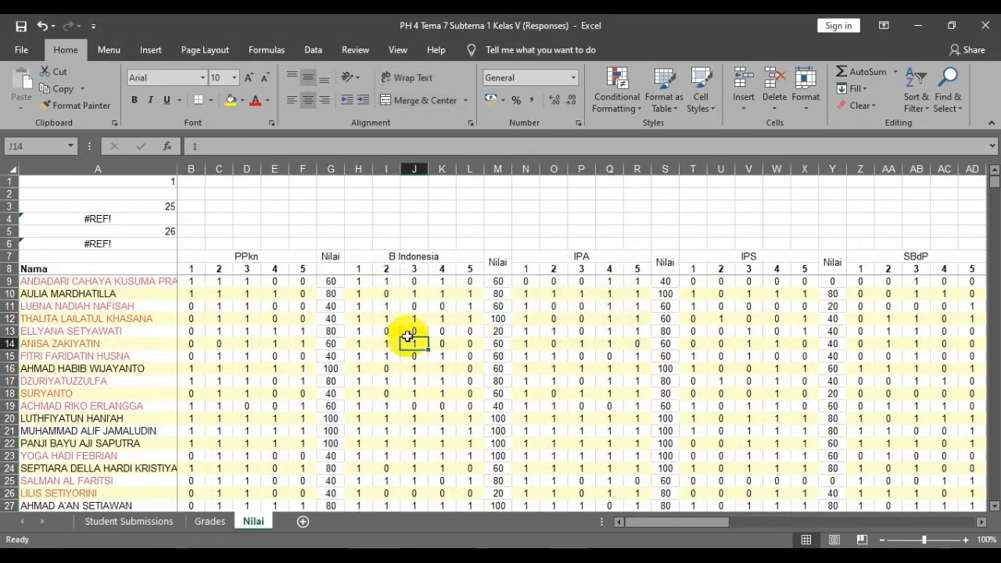
click(329, 256)
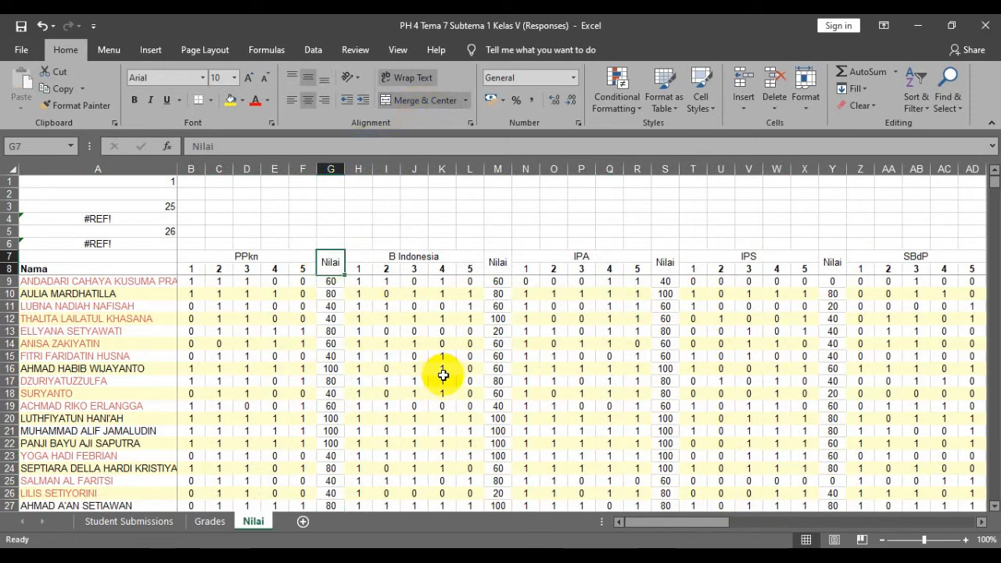
- Review the student rows and the subject and Nilai headings in row 7 from PPkn to SBdP
click(100, 282)
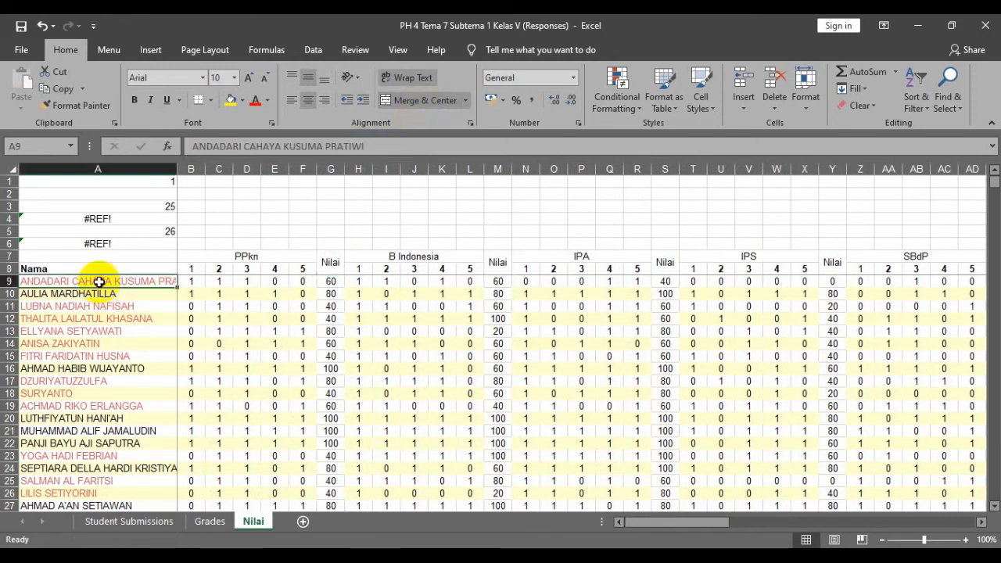
key(Right)
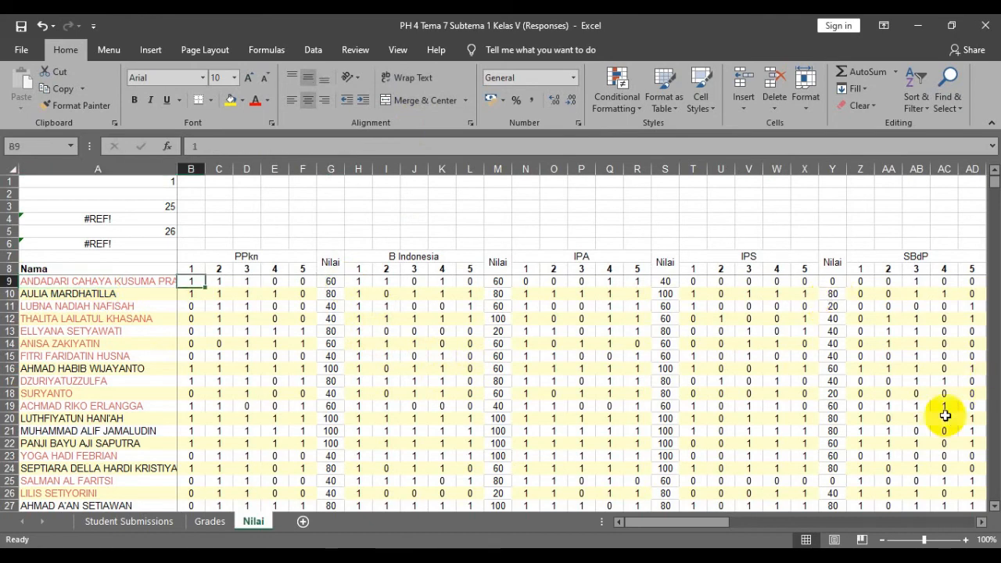
scroll(329, 345, down, 5)
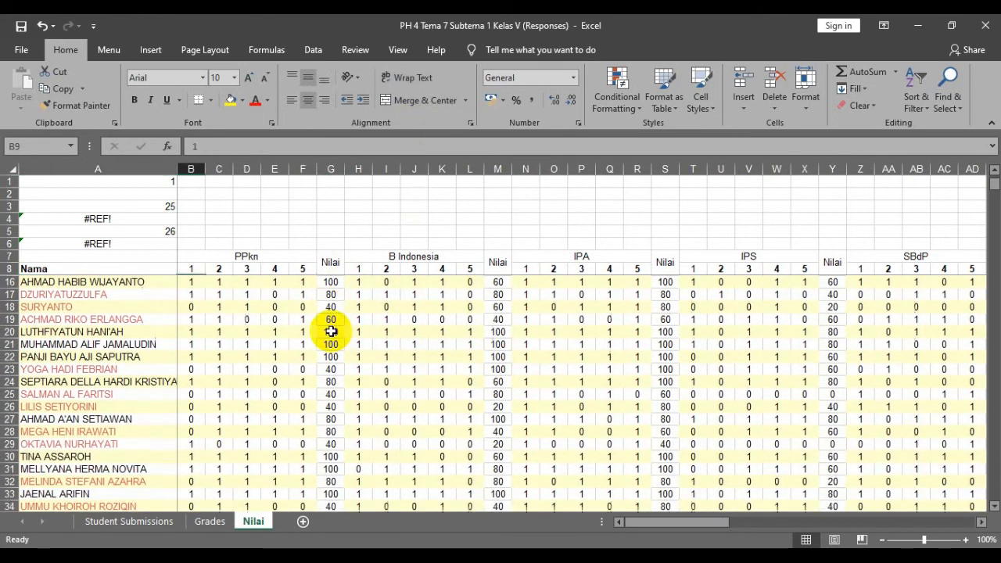
scroll(330, 337, up, 5)
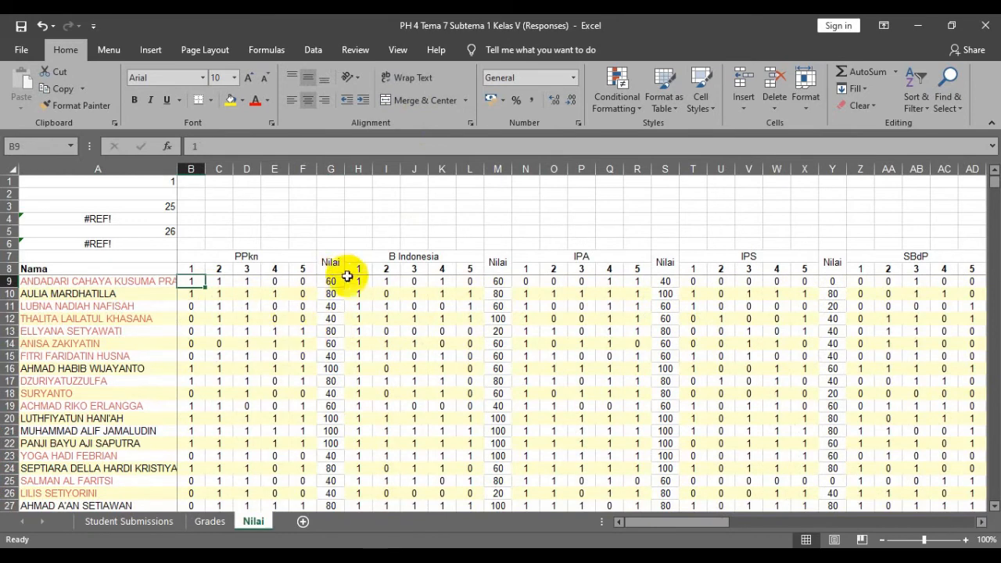
click(255, 254)
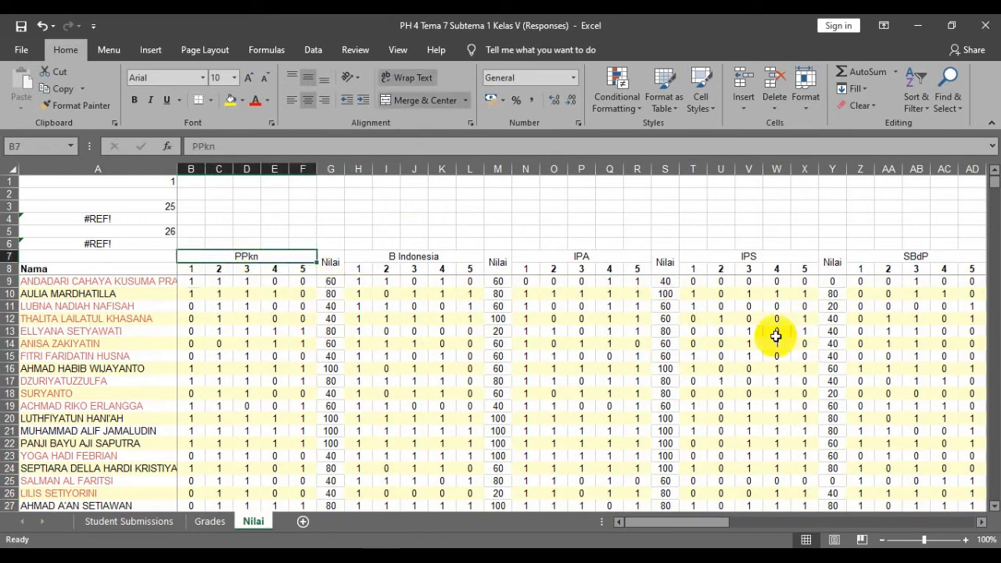
key(Right)
key(Right)
key(Right)
key(Right)
key(Right)
key(Right)
key(Right)
key(Right)
key(Right)
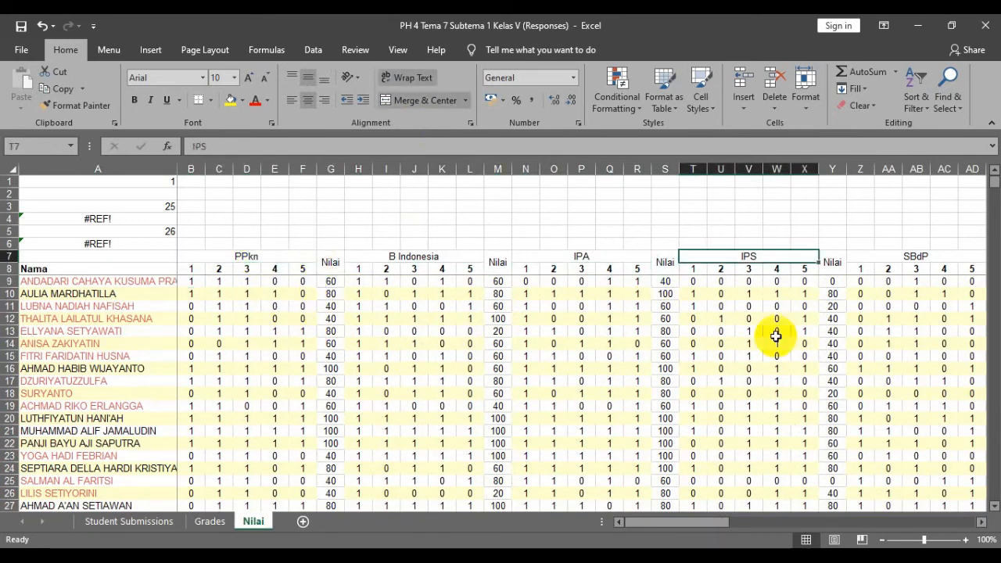
key(Right)
key(Left)
key(Left)
key(Left)
key(Left)
key(Left)
key(Left)
key(Left)
key(Left)
key(Left)
key(Left)
key(Left)
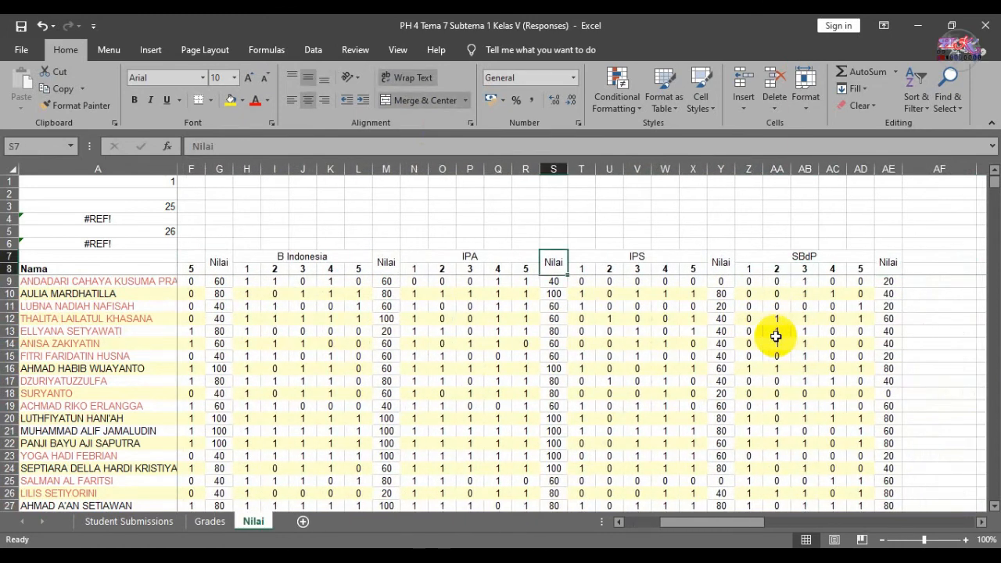
- Examine the question scores in row 9 across the subjects and the PPkn Nilai formulas down to G21
key(Down)
key(Down)
key(Right)
key(Right)
key(Right)
key(Right)
key(Right)
key(Right)
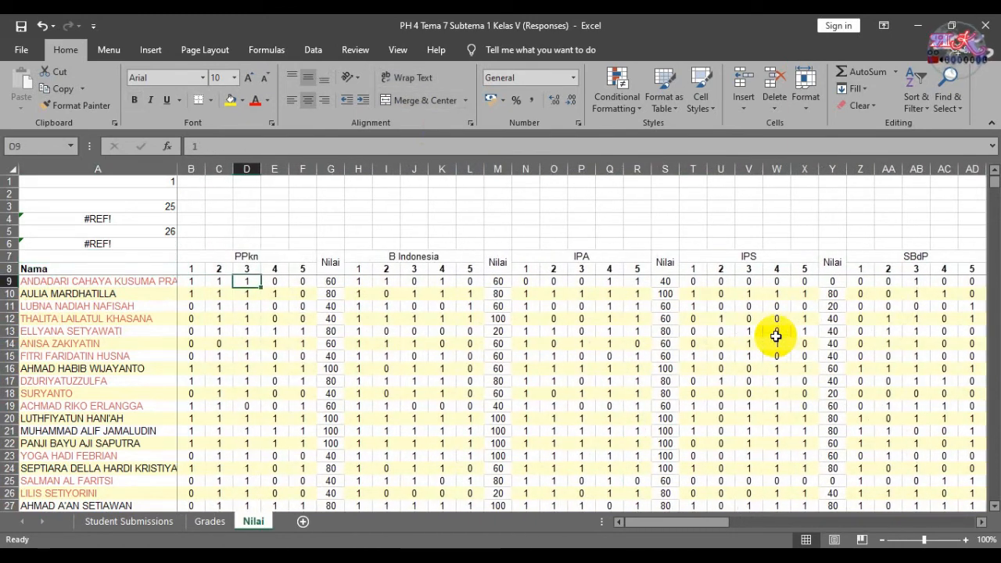
key(Down)
key(Down)
key(Down)
key(Down)
key(Down)
key(Down)
key(Down)
key(Down)
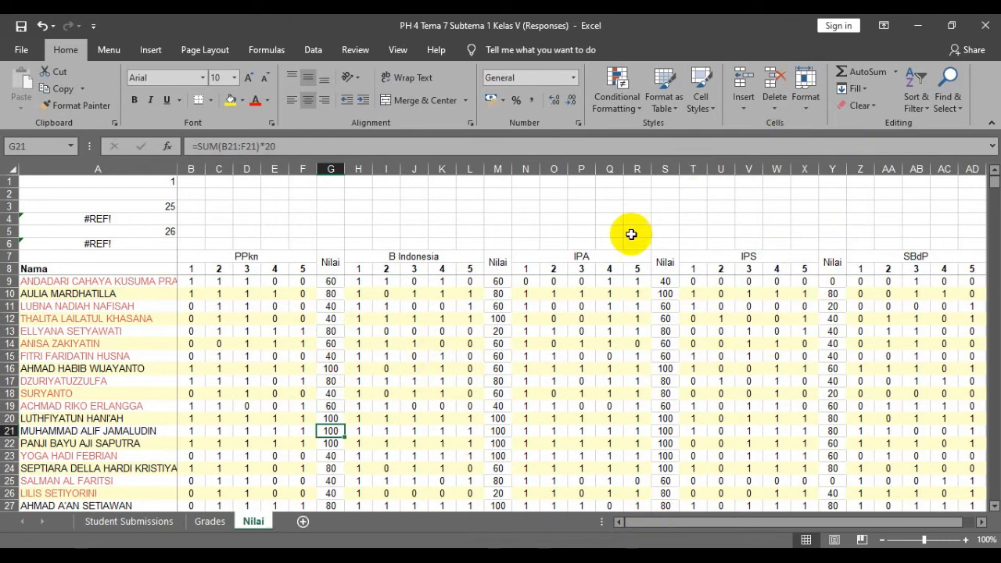
scroll(447, 242, down, 2)
scroll(447, 246, up, 2)
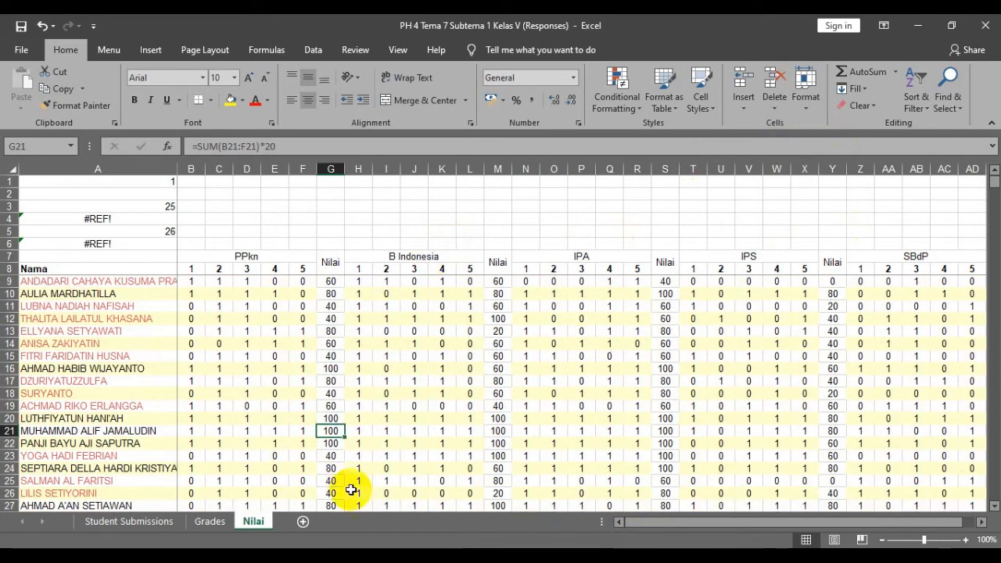
- Close the Excel workbook, and in Chrome close the responses spreadsheet and the form, keeping the PH Semester 2 Kelas 5 Drive folder open
click(980, 30)
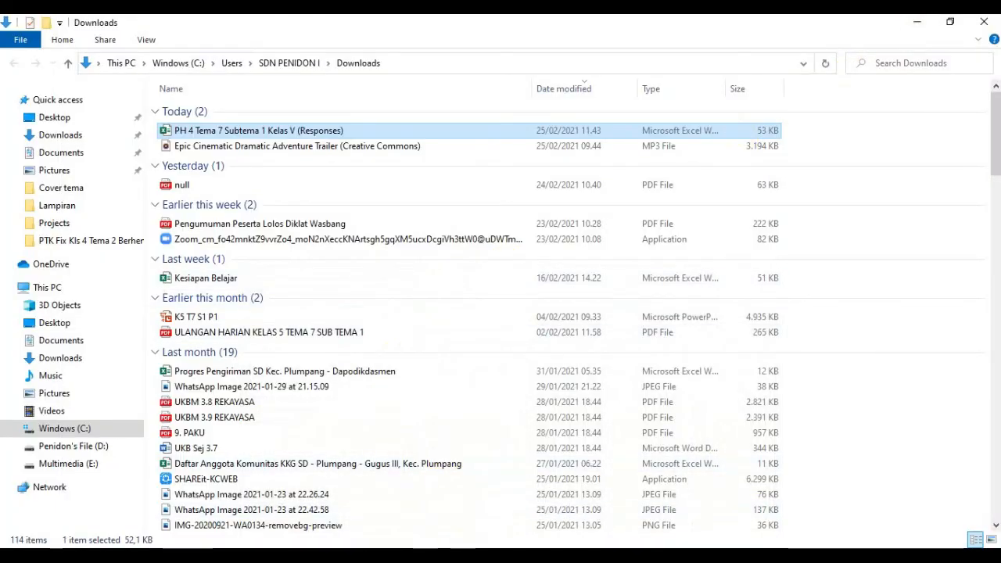
click(487, 557)
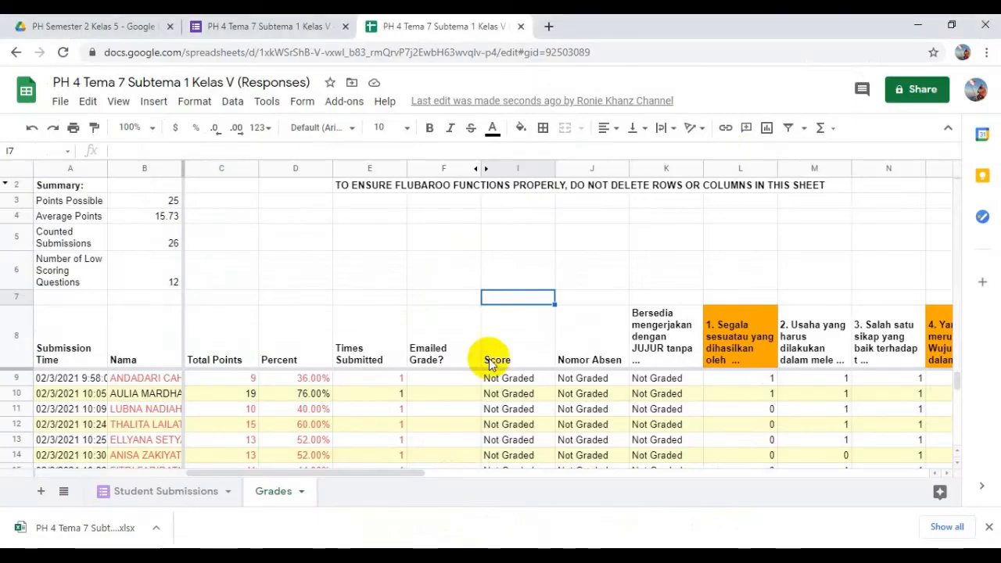
click(246, 26)
click(448, 21)
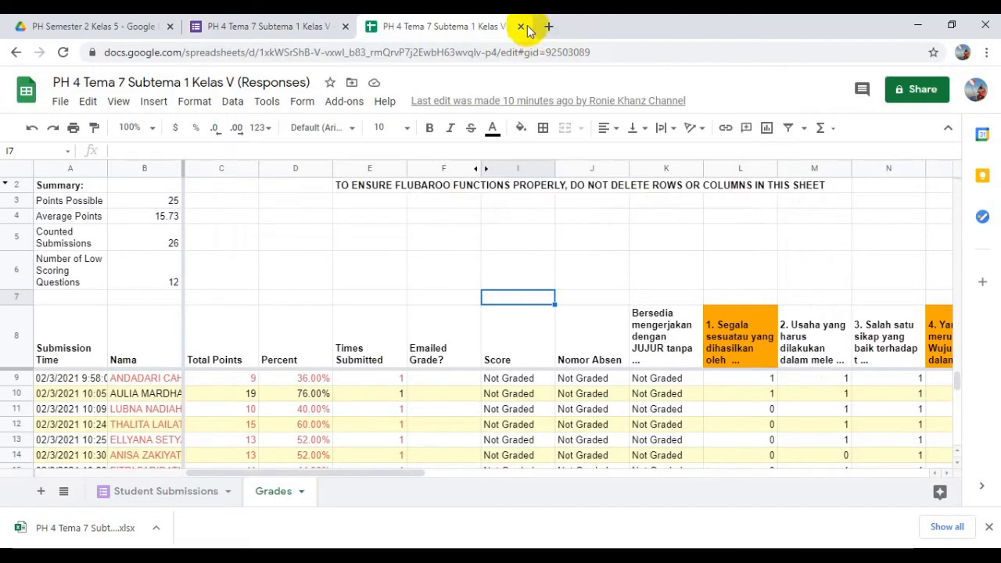
click(522, 27)
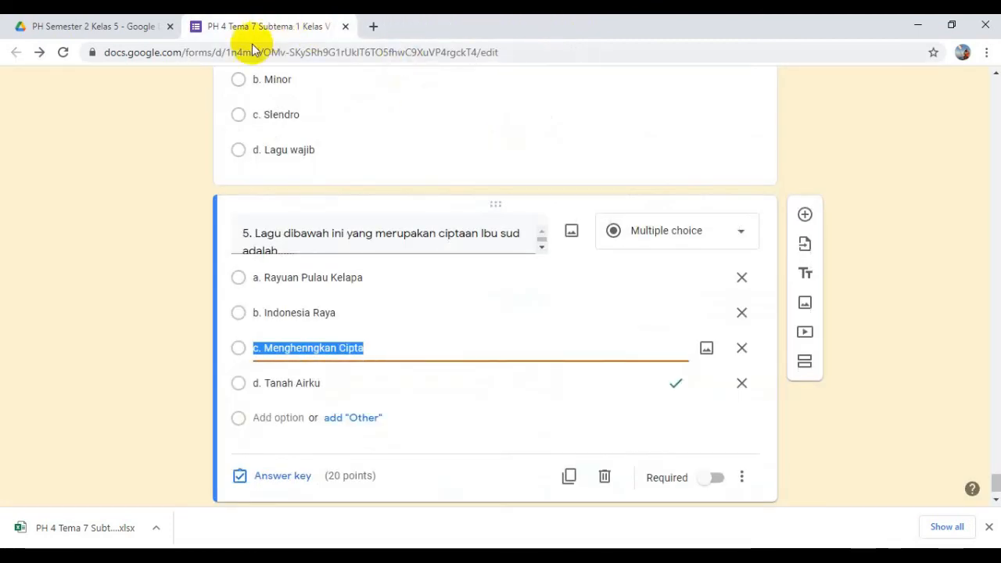
click(346, 25)
scroll(498, 341, down, 1)
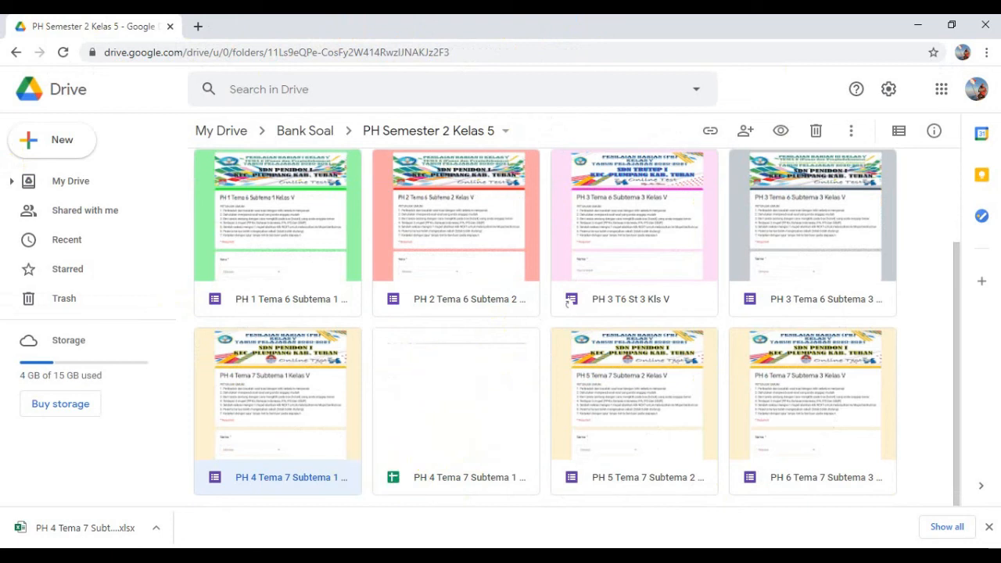
- Reopen the PH 4 Tema 7 Subtema 1 Kelas V (Responses) workbook from Downloads and review its Student Submissions, Grades and Nilai sheets
mouse_move(414, 557)
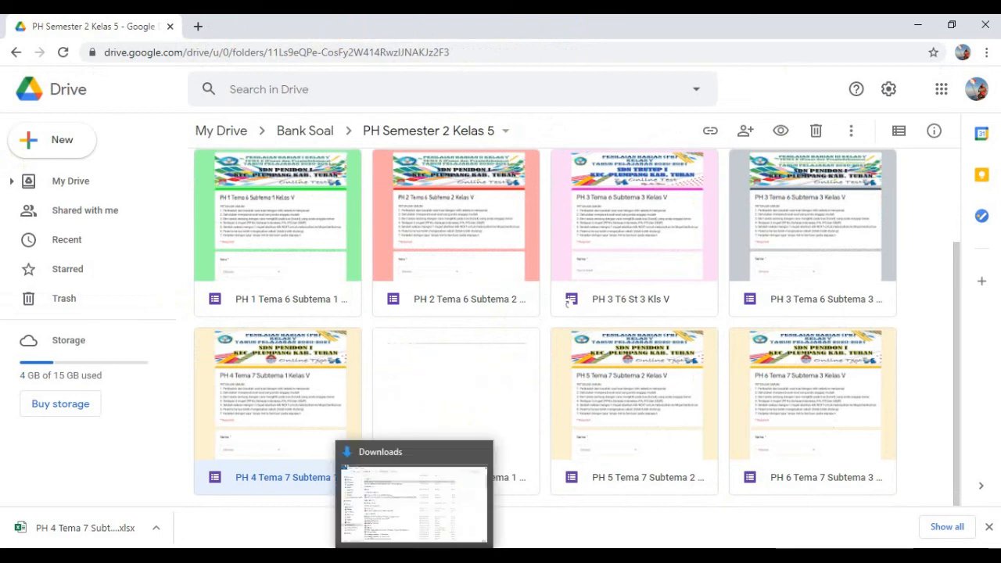
click(409, 539)
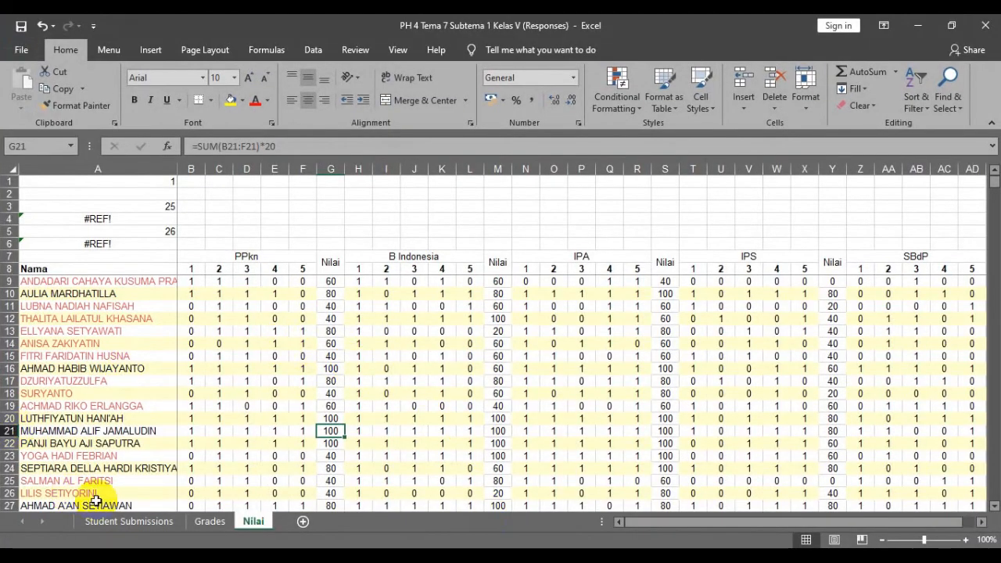
click(118, 521)
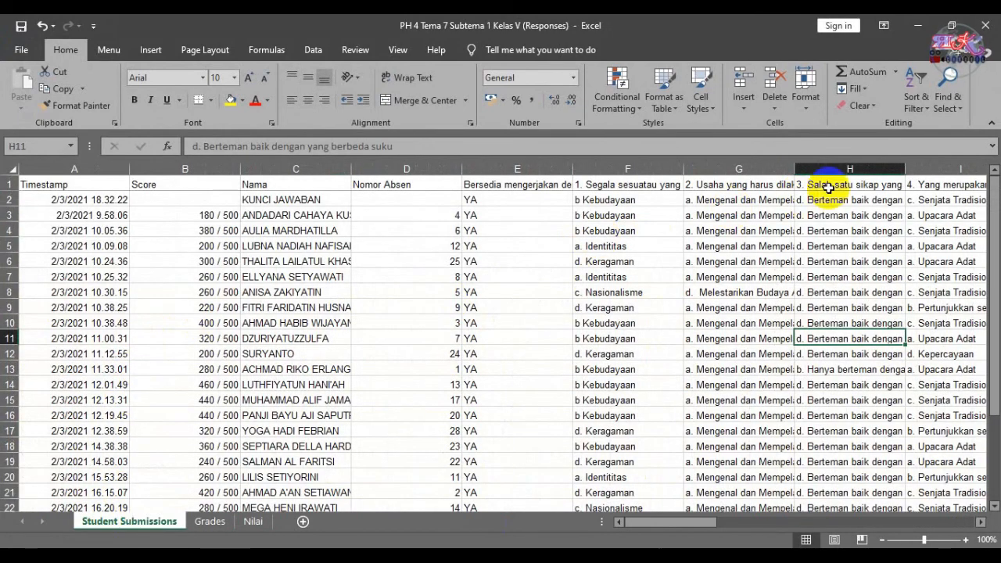
click(210, 521)
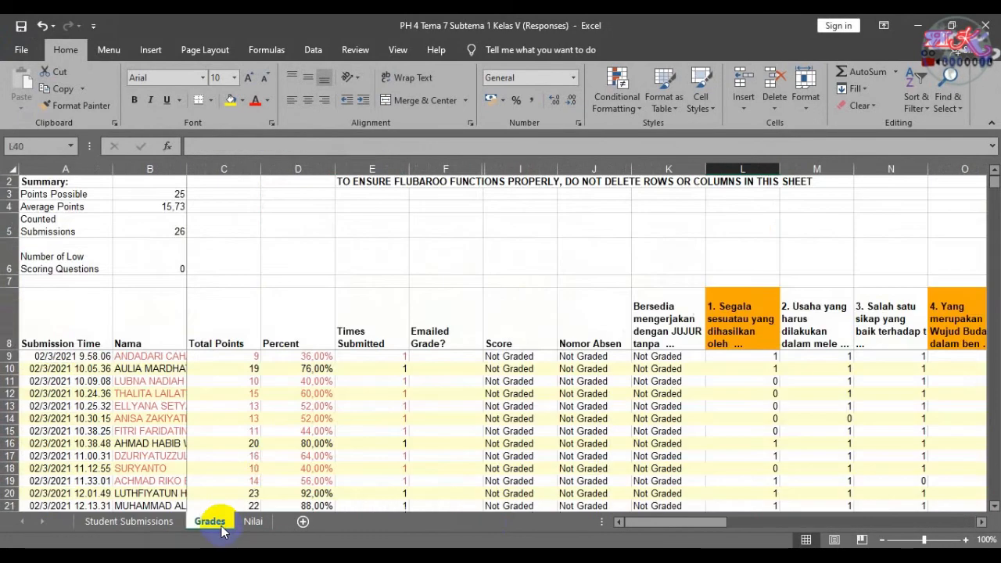
scroll(418, 377, down, 4)
scroll(430, 374, up, 5)
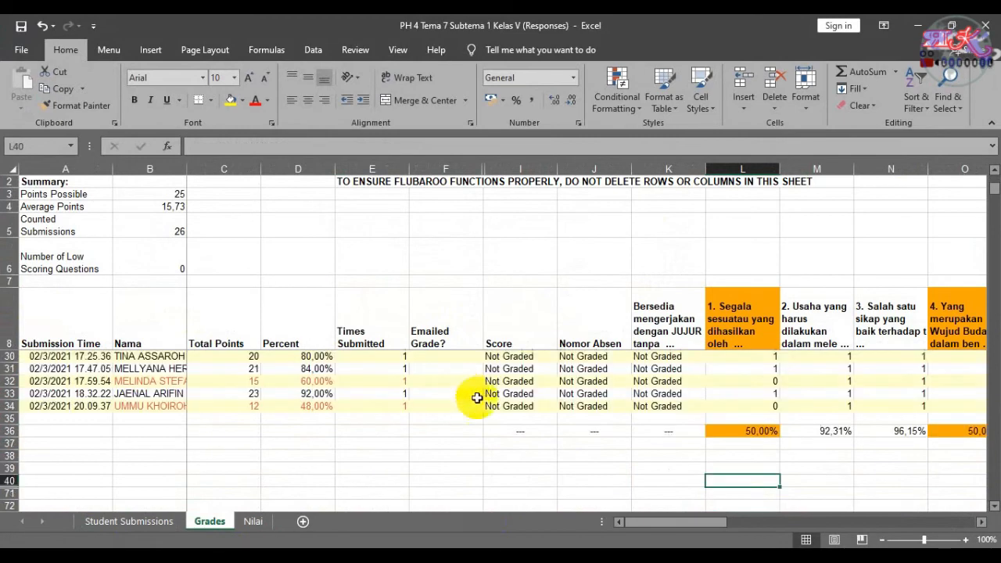
scroll(634, 454, down, 4)
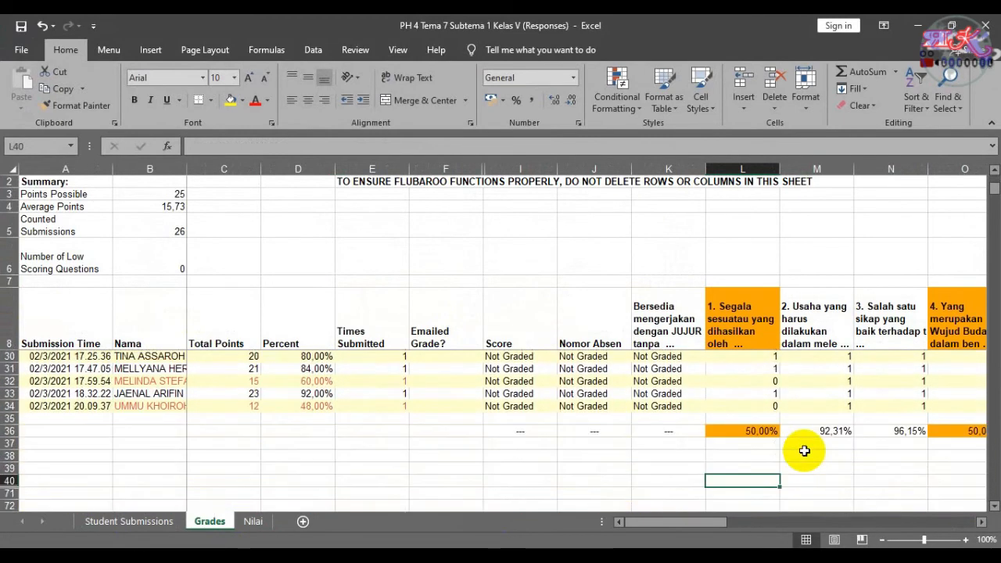
click(252, 521)
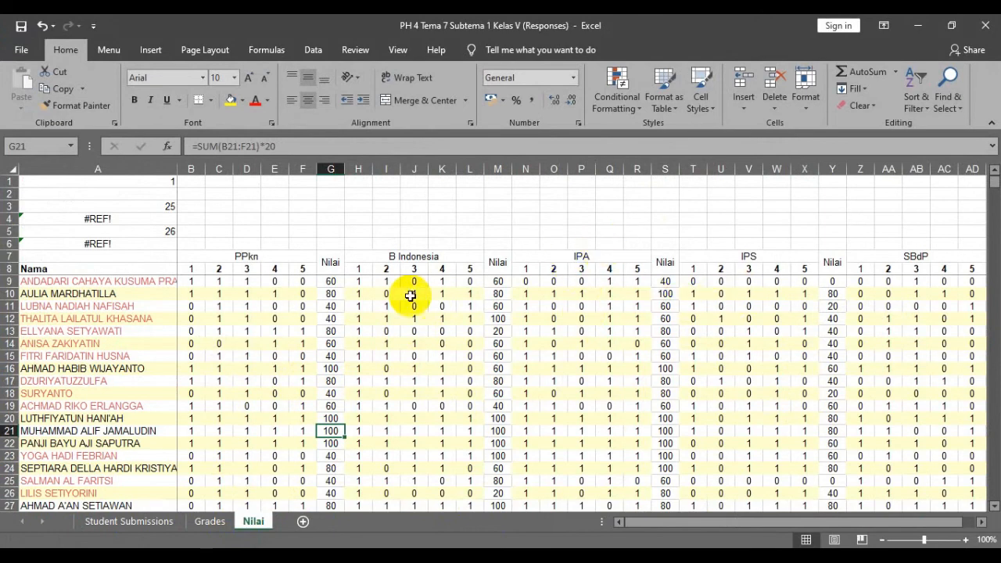
- Minimize the workbook and the other open windows to show the desktop
click(913, 27)
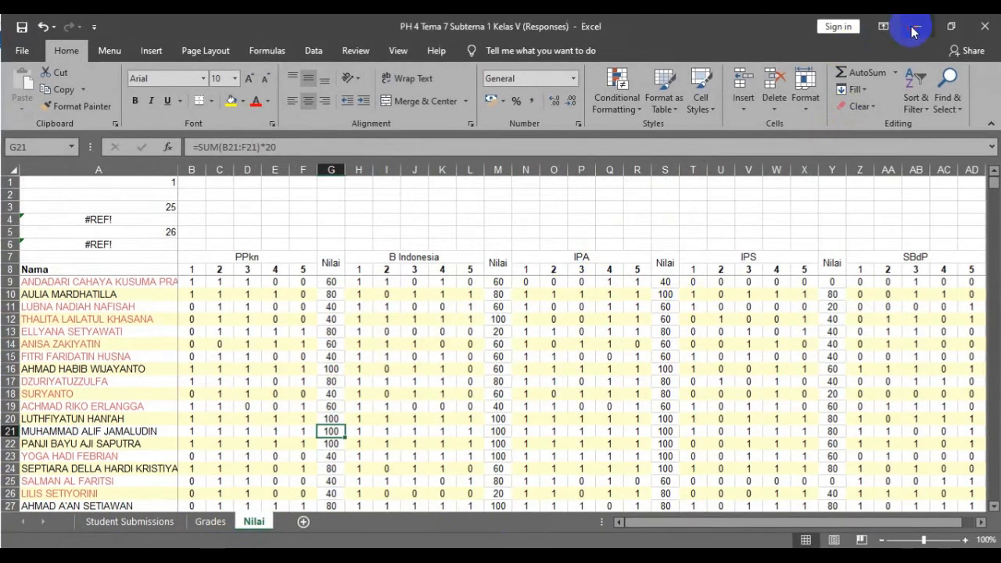
click(914, 25)
click(916, 28)
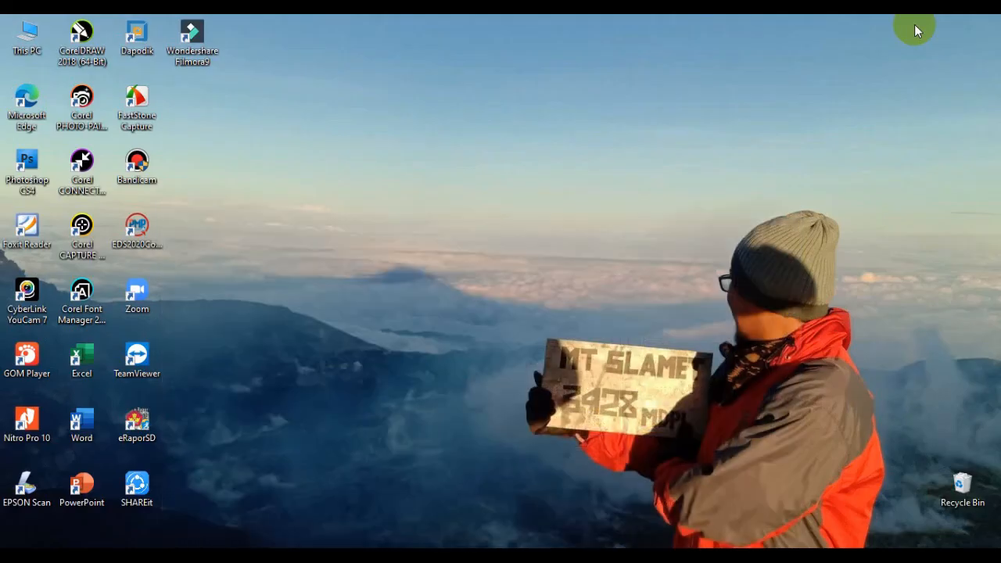